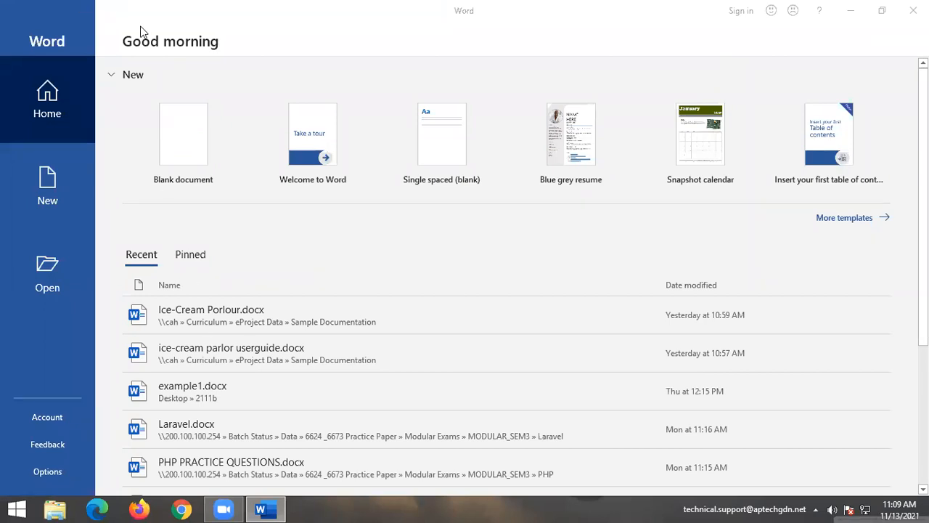
Start a blank document (Document1) and open Word Options from the File screen.
click(193, 135)
click(191, 137)
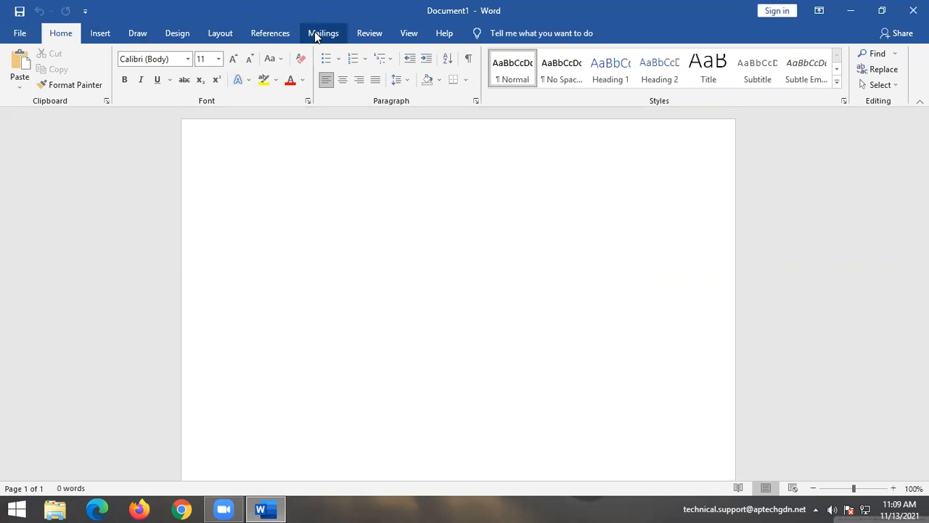
click(18, 34)
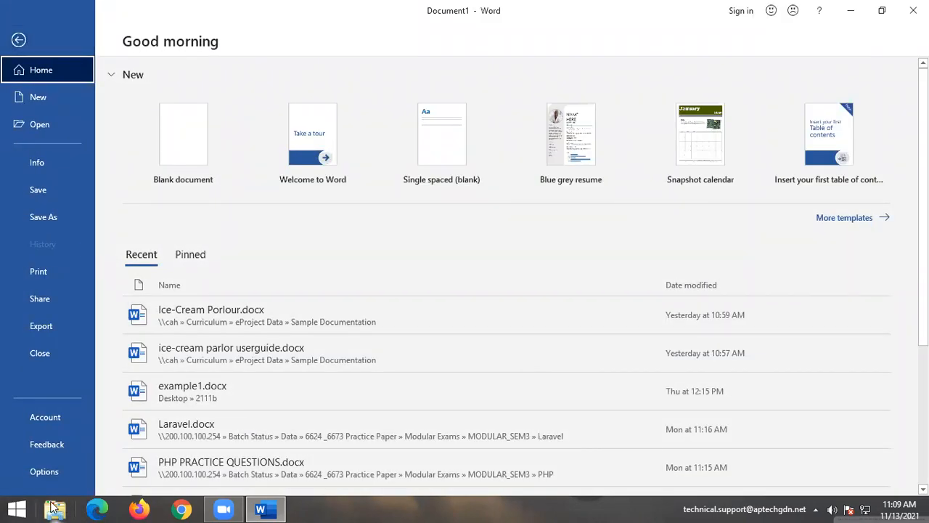
click(52, 473)
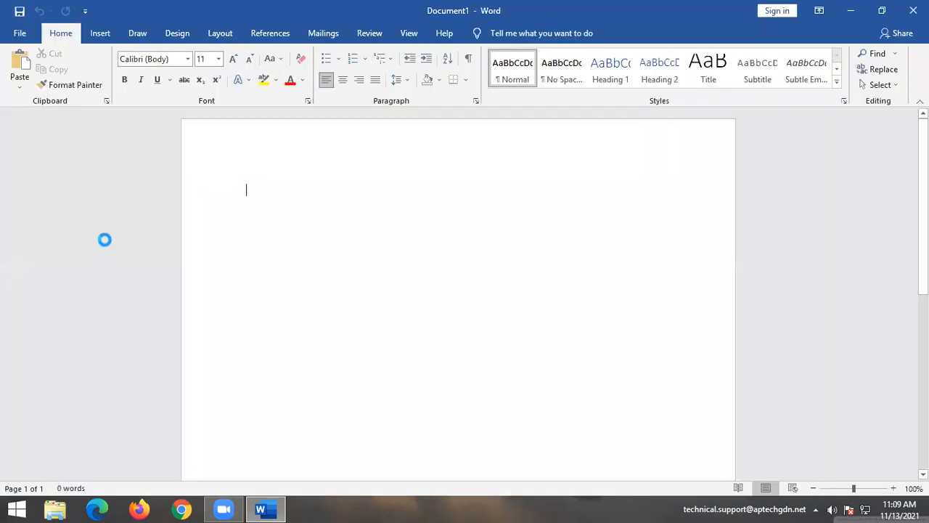
In Customize Ribbon, add a New Tab with a new group after Insert and apply it.
click(233, 183)
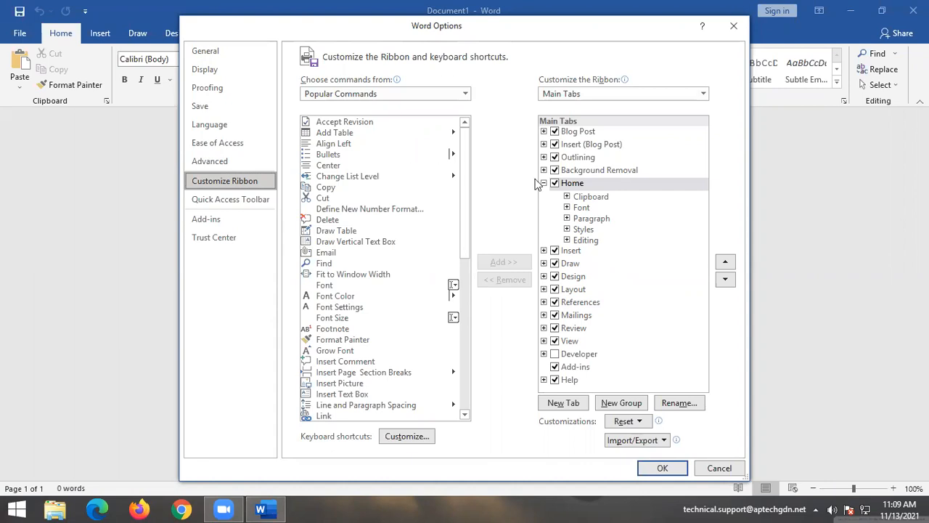
click(570, 251)
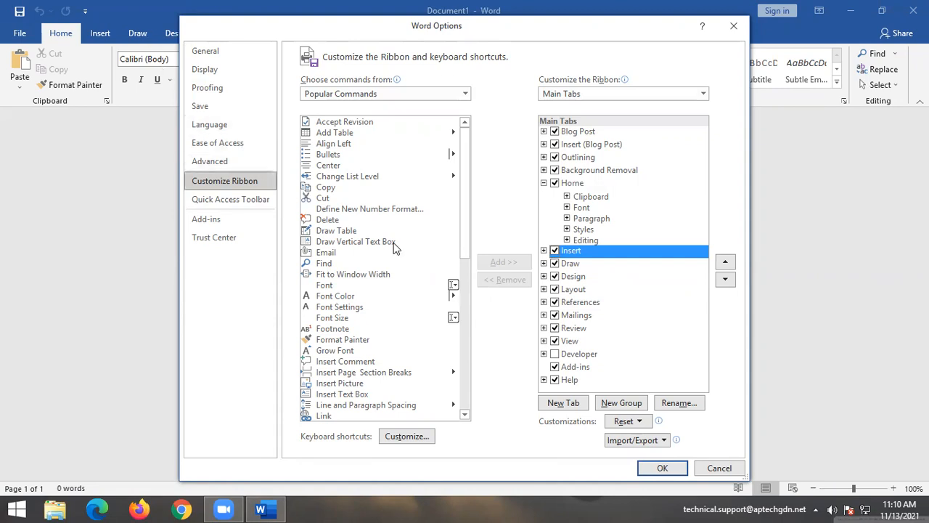
click(565, 404)
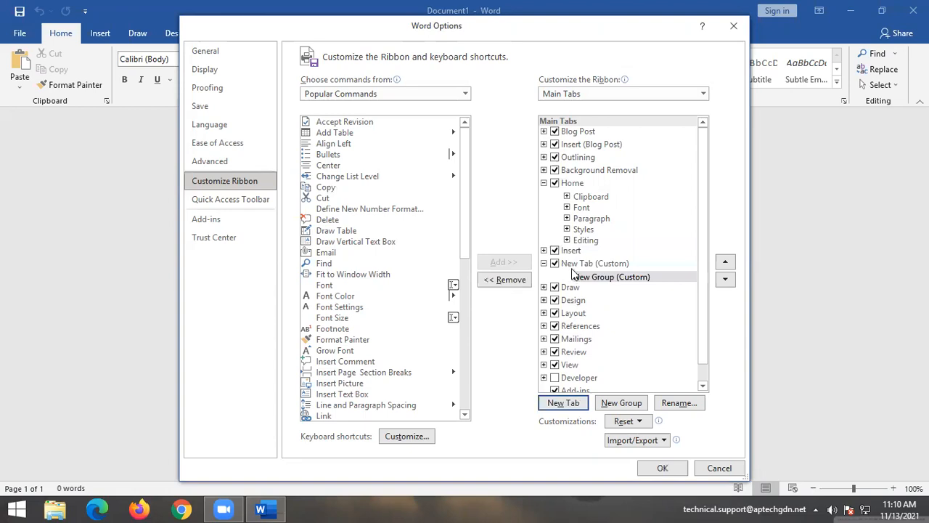
click(662, 468)
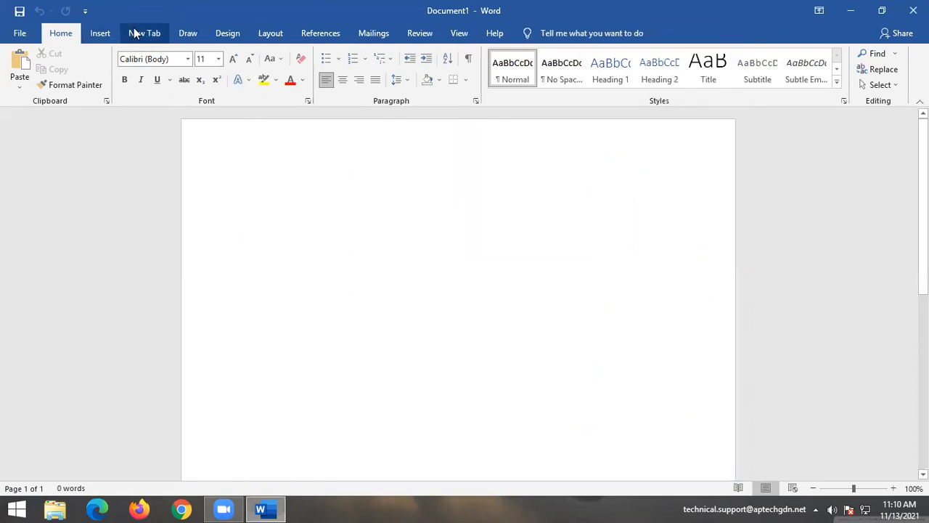
click(136, 33)
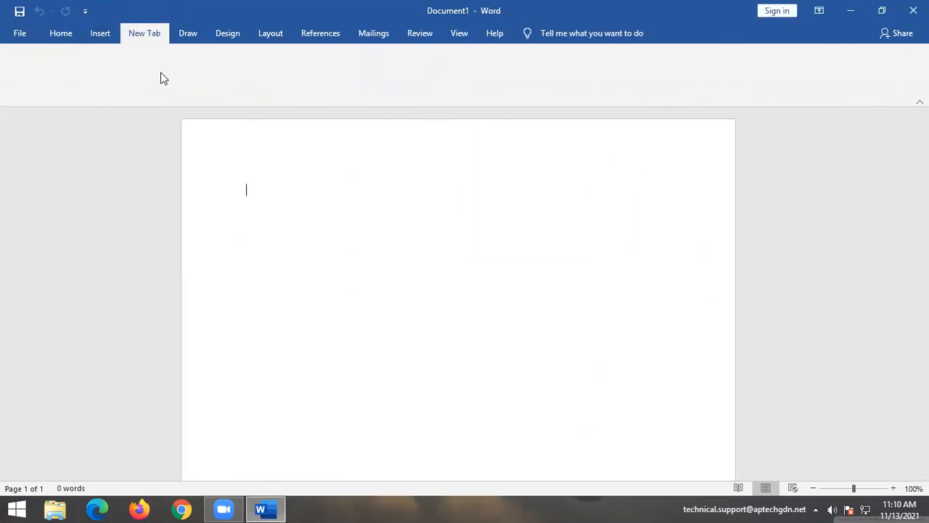
Reopen Customize Ribbon in Word Options and select the New Tab (Custom) entry.
click(20, 32)
click(44, 471)
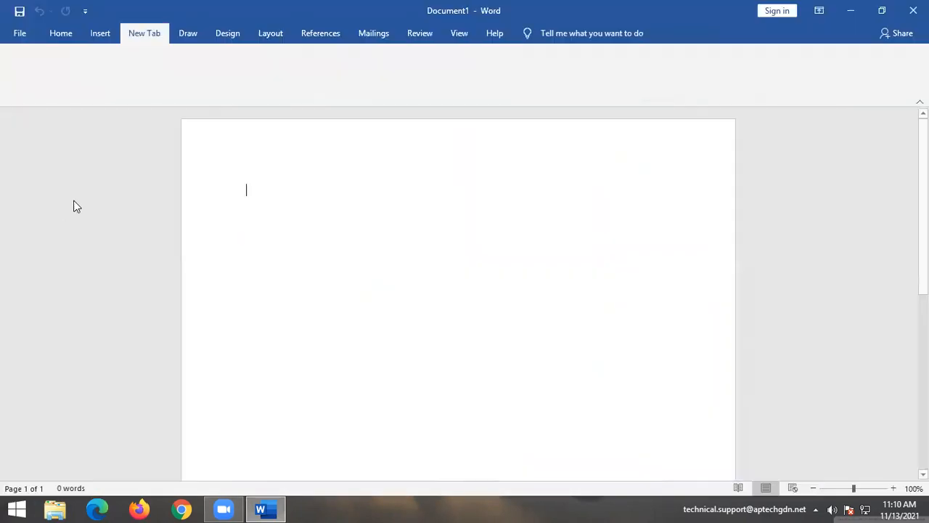
click(231, 181)
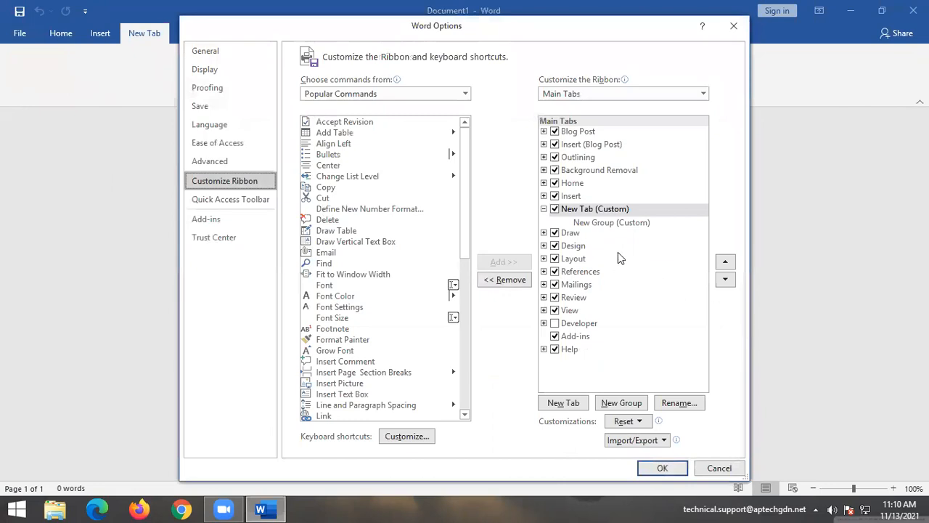
click(581, 210)
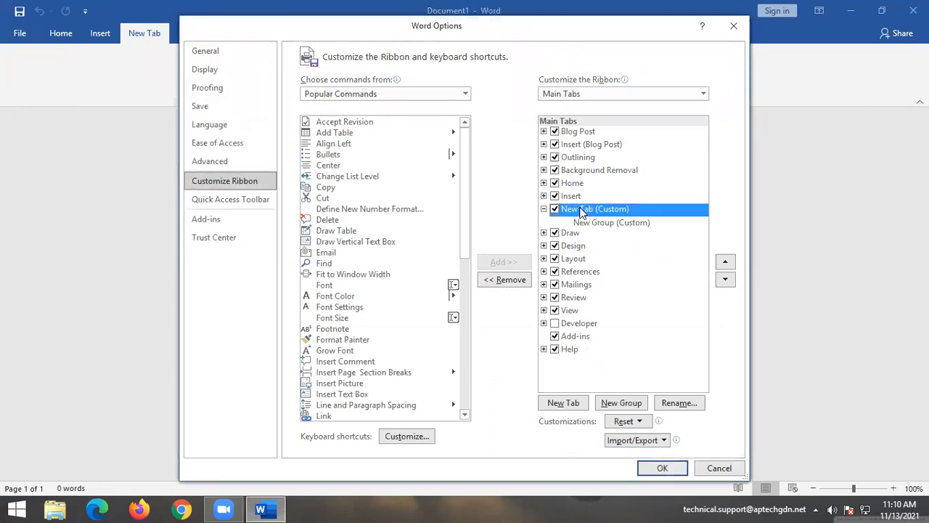
click(675, 402)
click(543, 223)
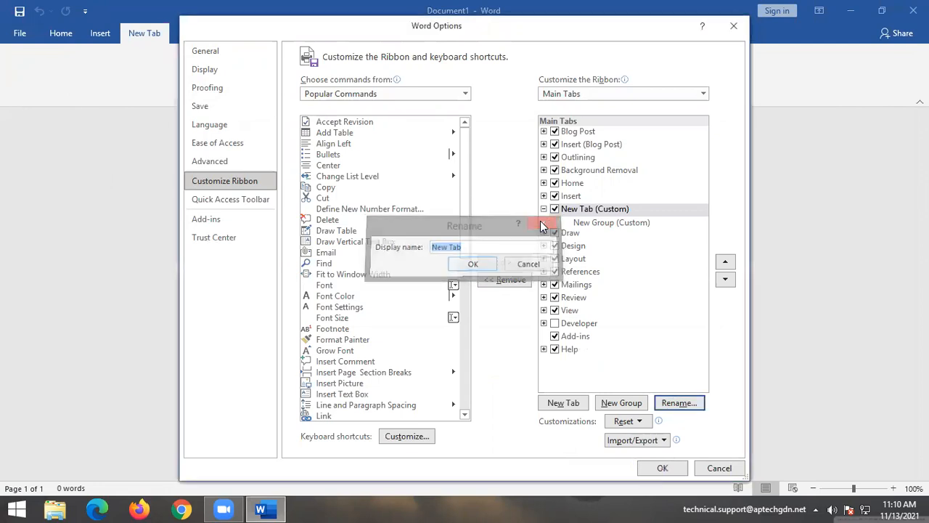
Rename New Tab (Custom) to 'aptech' and apply the ribbon change.
right_click(590, 210)
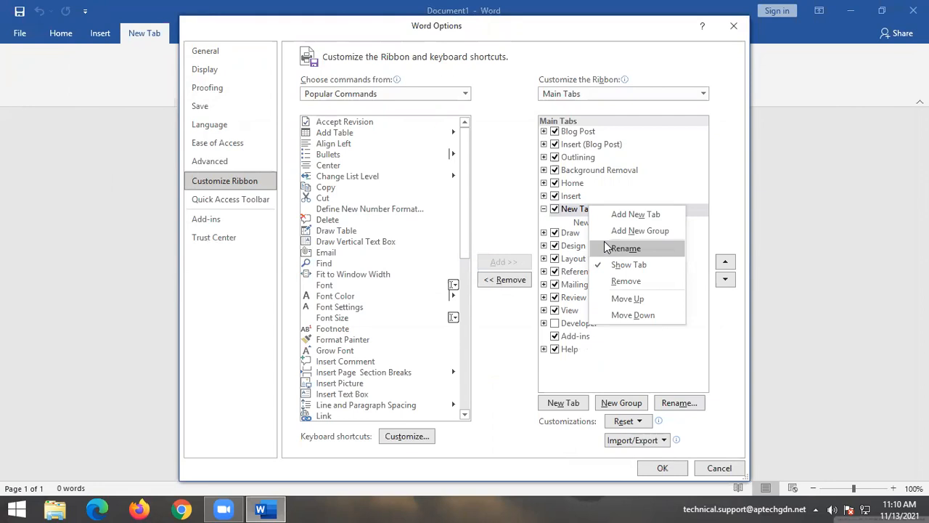
click(679, 402)
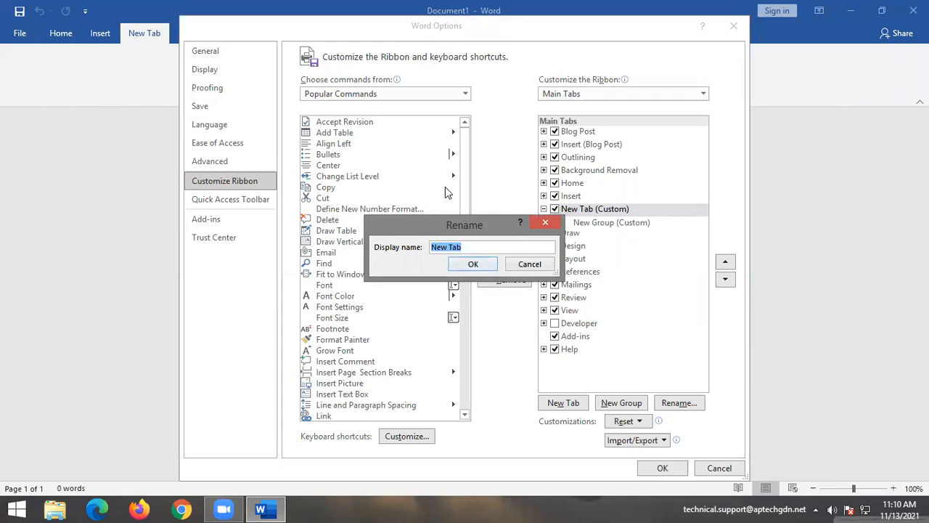
key(BackSpace)
text(aptech)
click(472, 264)
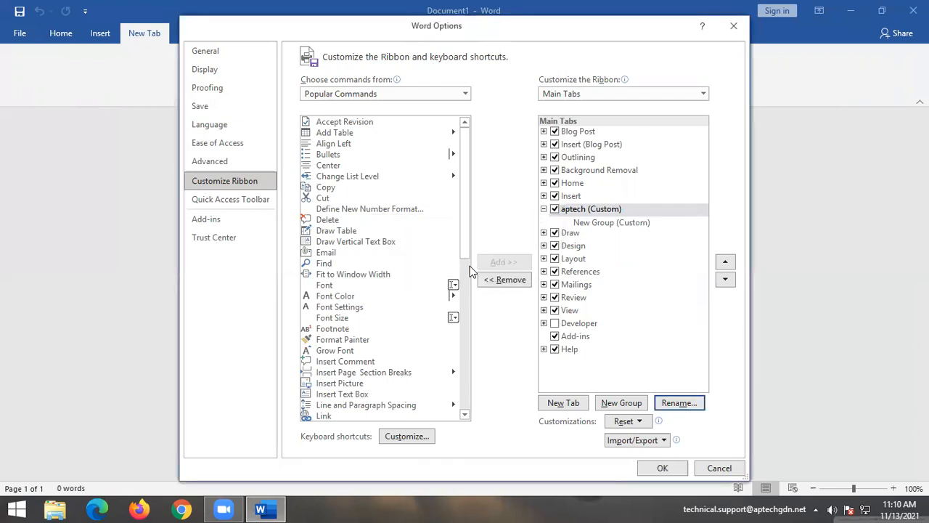
click(657, 470)
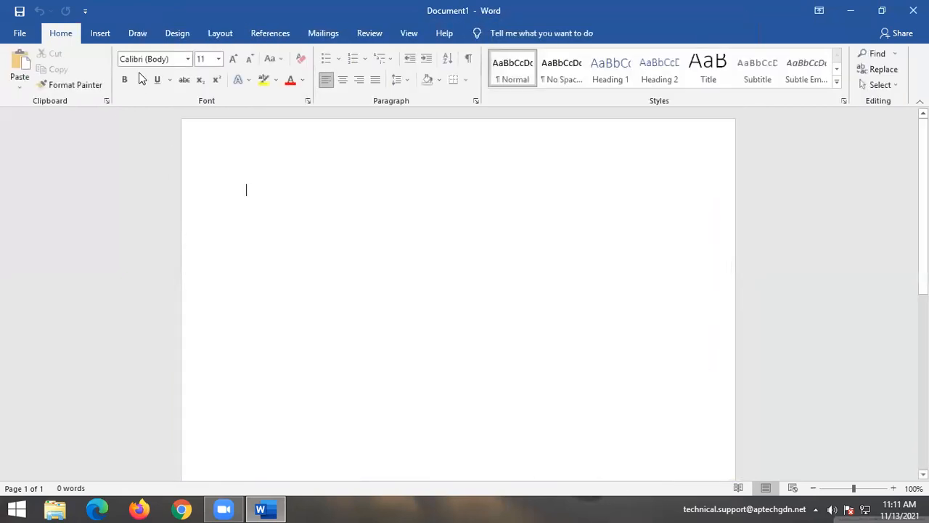
click(144, 34)
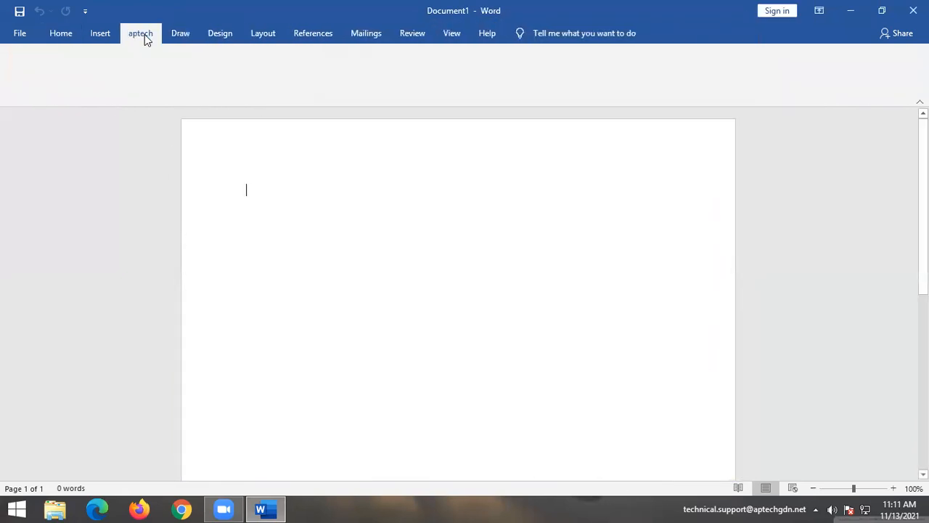
Return to the Customize Ribbon page of Word Options.
click(4, 42)
click(29, 471)
click(239, 184)
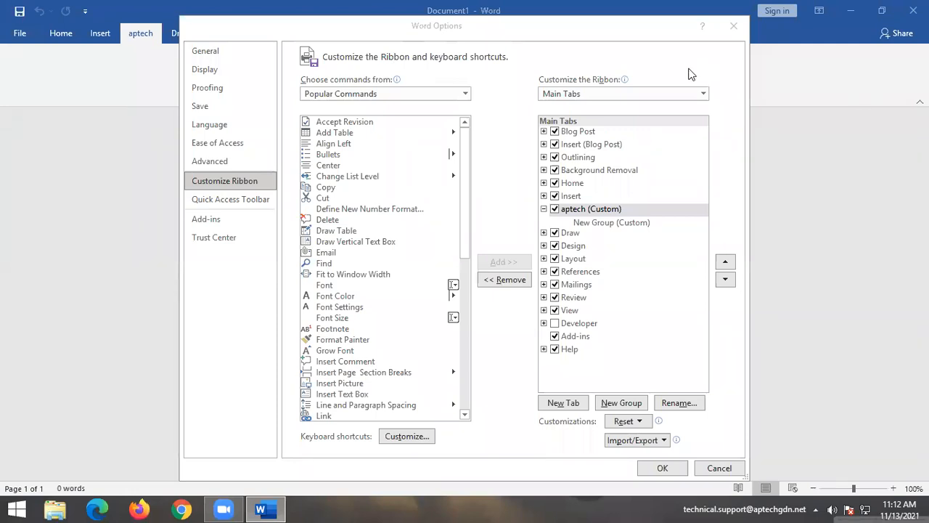
Add the Copy and Delete commands to New Group (Custom) under the aptech tab.
click(616, 223)
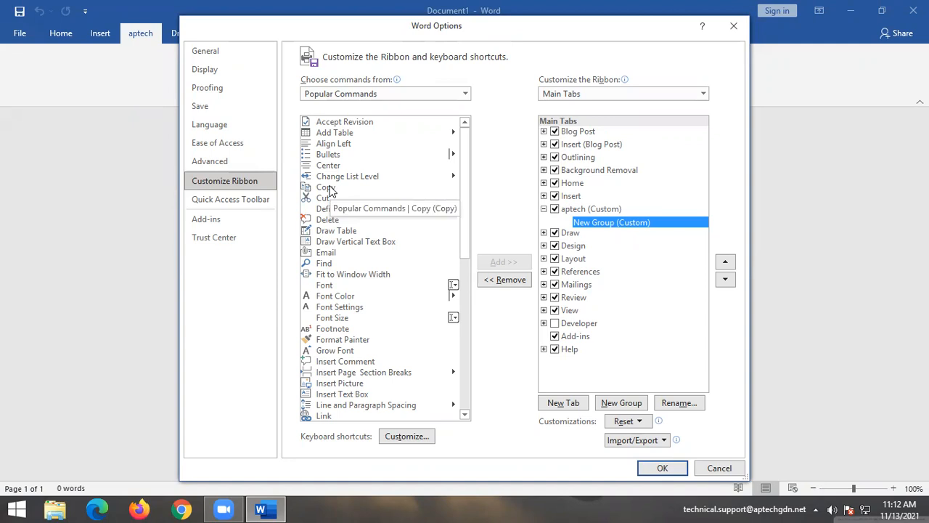
click(330, 189)
click(515, 266)
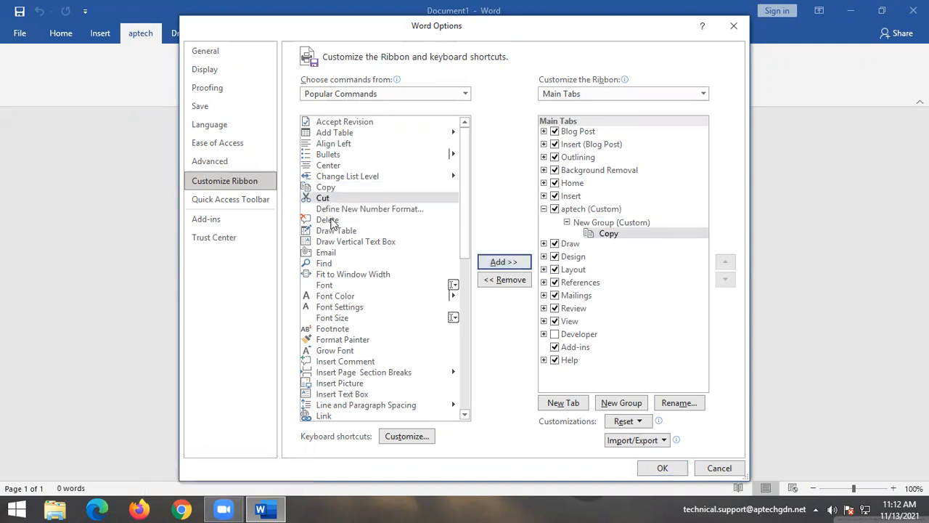
click(331, 220)
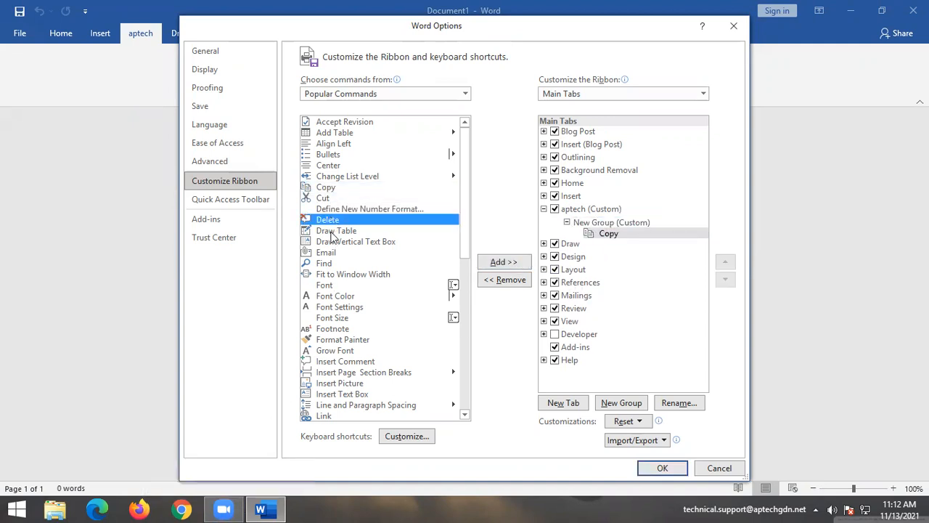
click(508, 262)
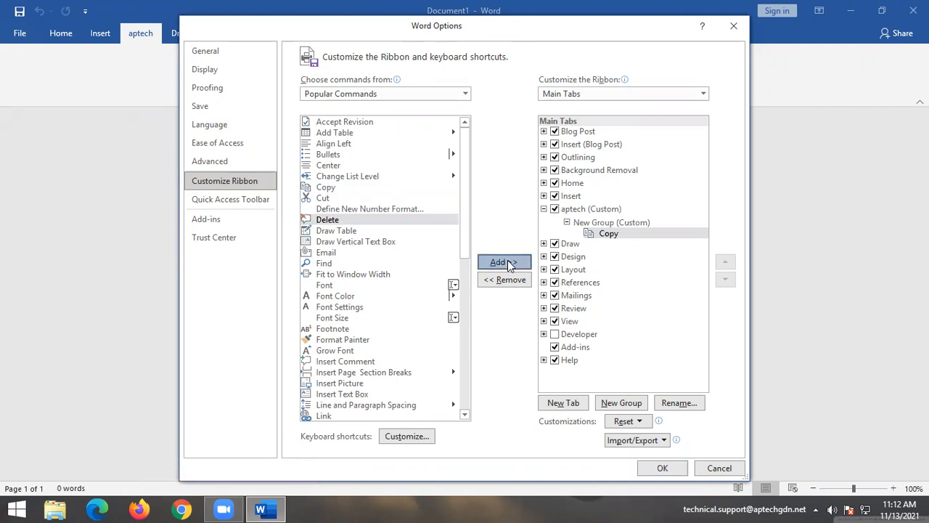
Add Font to the aptech group and remove the mistakenly added Find command.
click(325, 266)
click(500, 262)
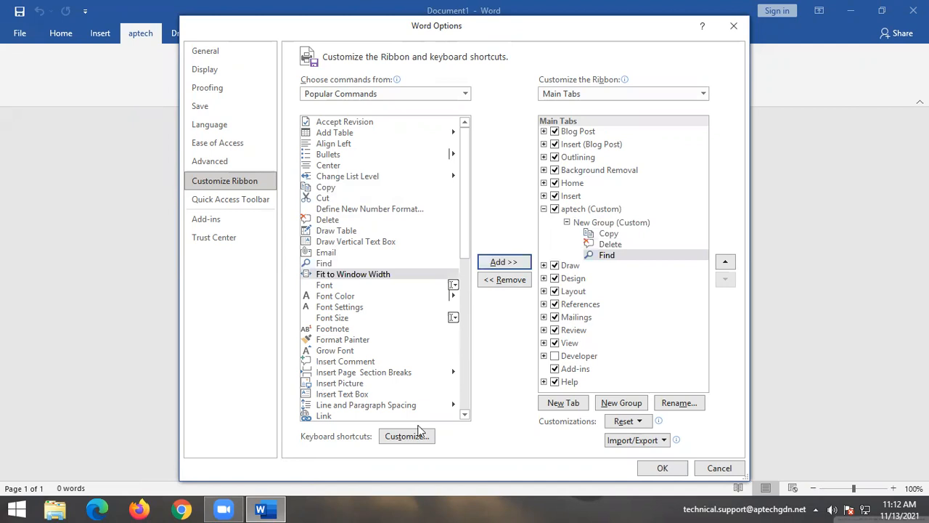
click(339, 265)
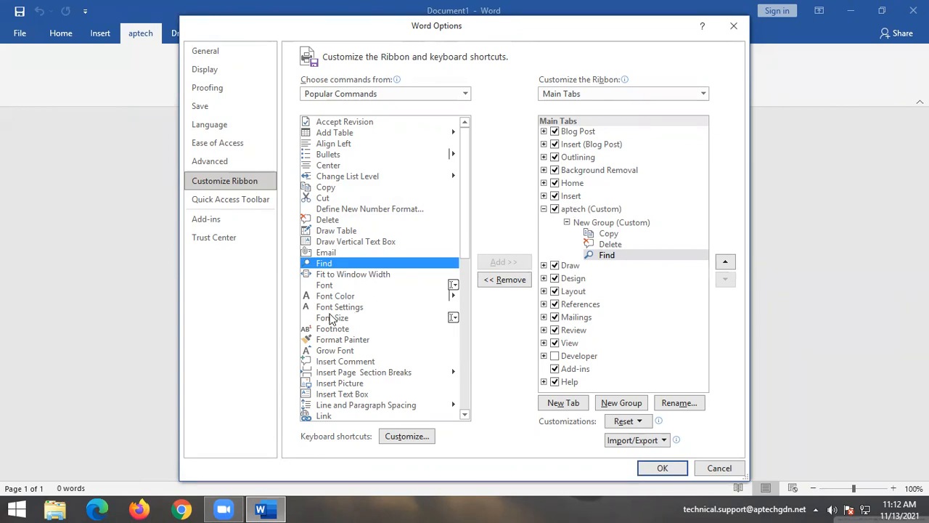
click(328, 287)
click(503, 263)
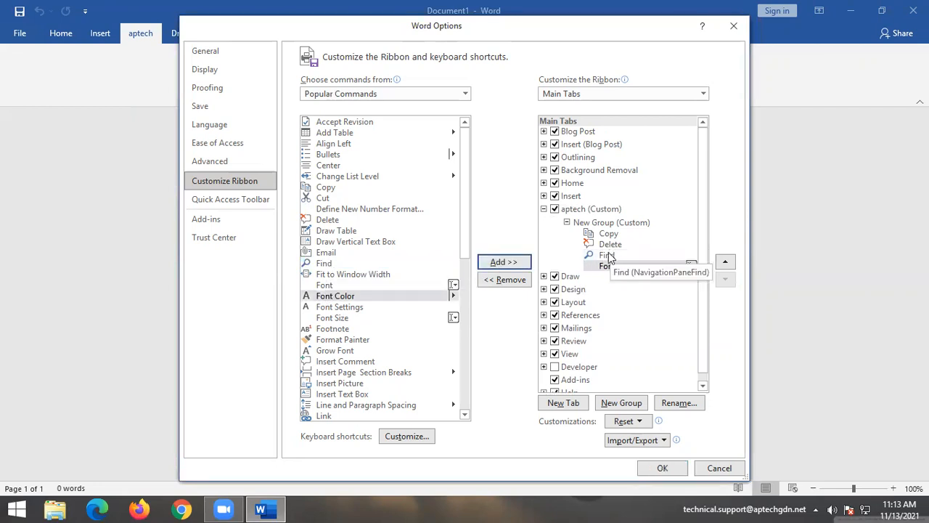
click(609, 255)
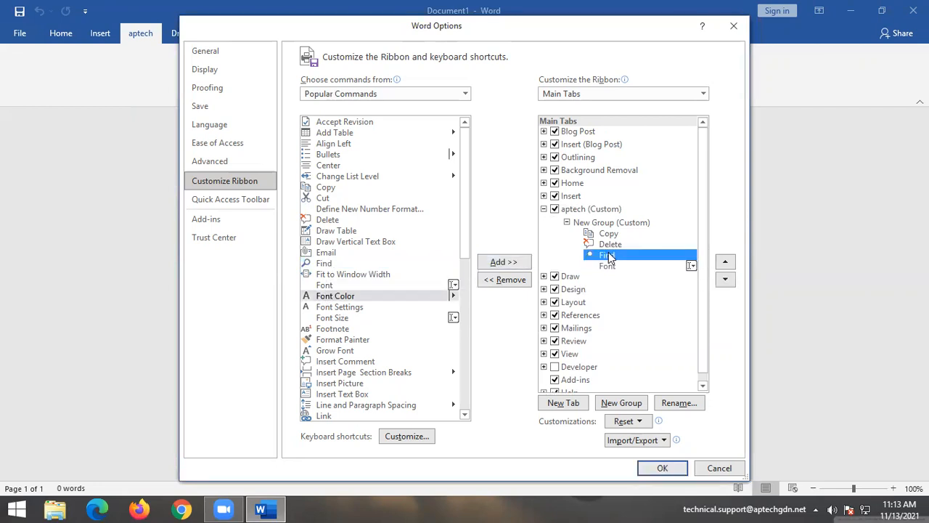
click(492, 283)
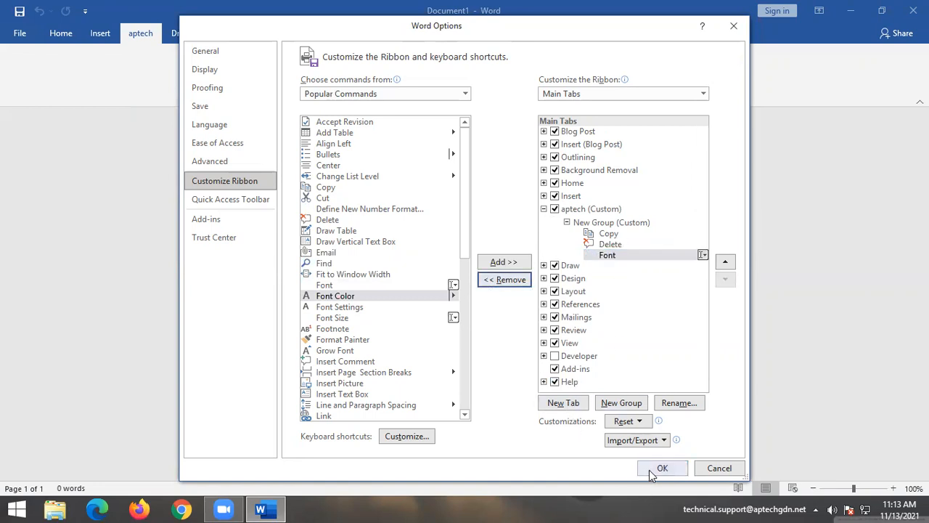
Rename New Group (Custom) on the aptech tab to 'garden' and save the ribbon changes.
click(600, 225)
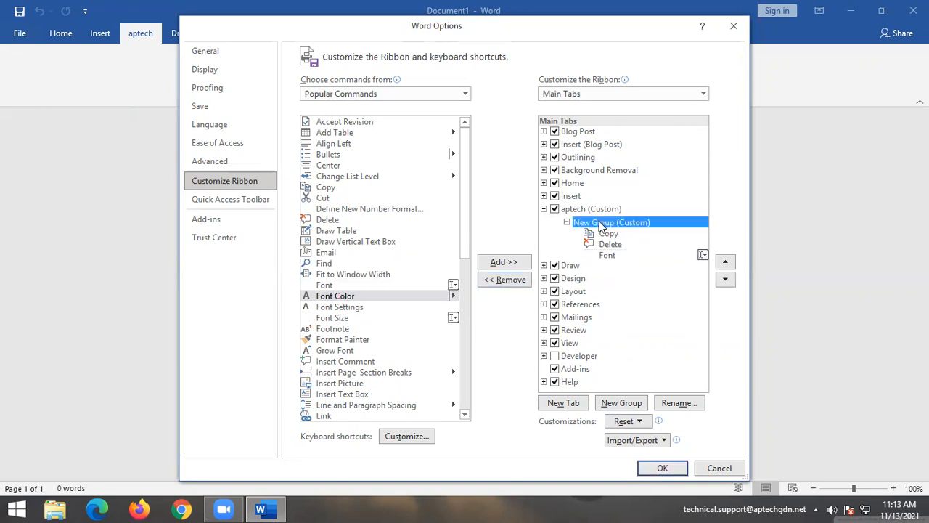
right_click(600, 227)
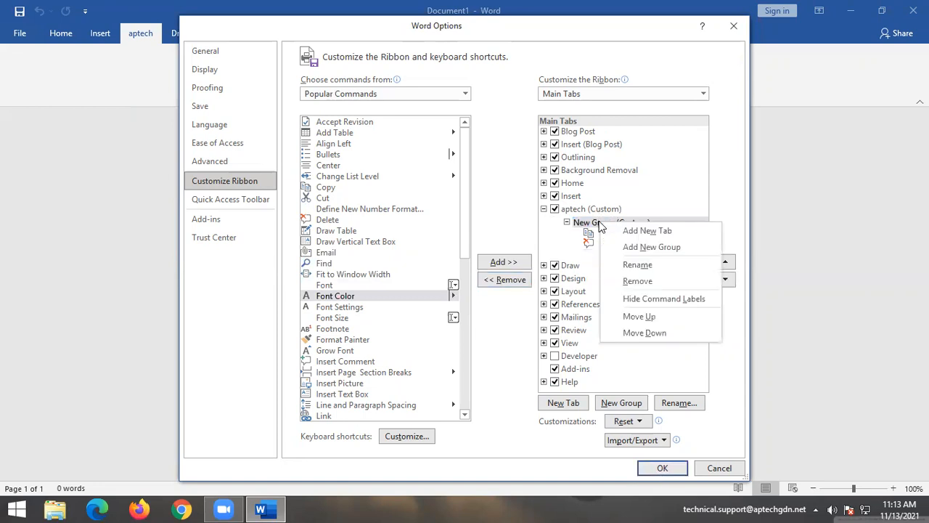
click(632, 266)
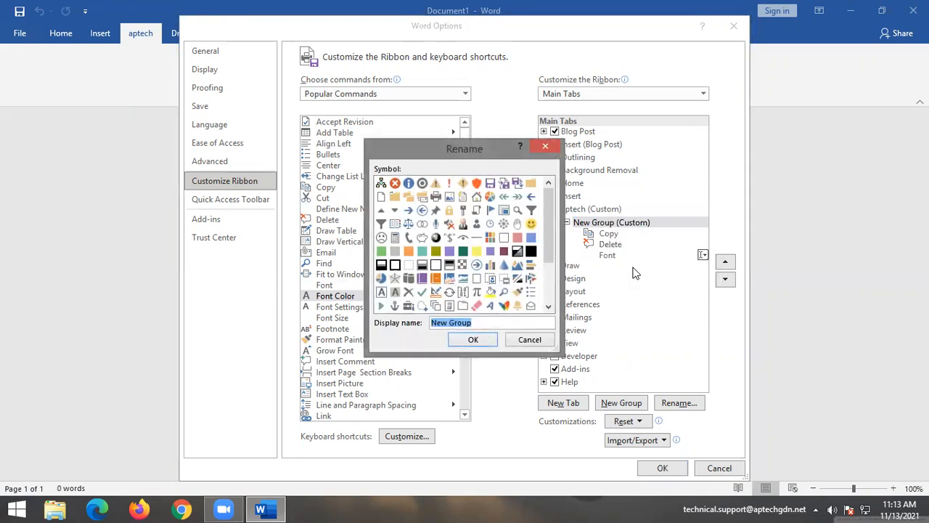
key(BackSpace)
text(gardeb)
key(BackSpace)
text(n)
click(473, 339)
click(655, 470)
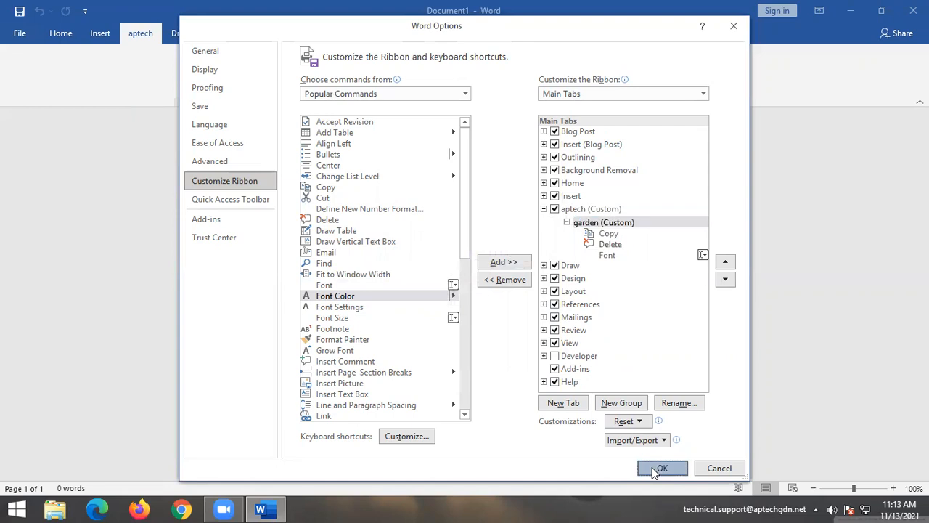
click(140, 32)
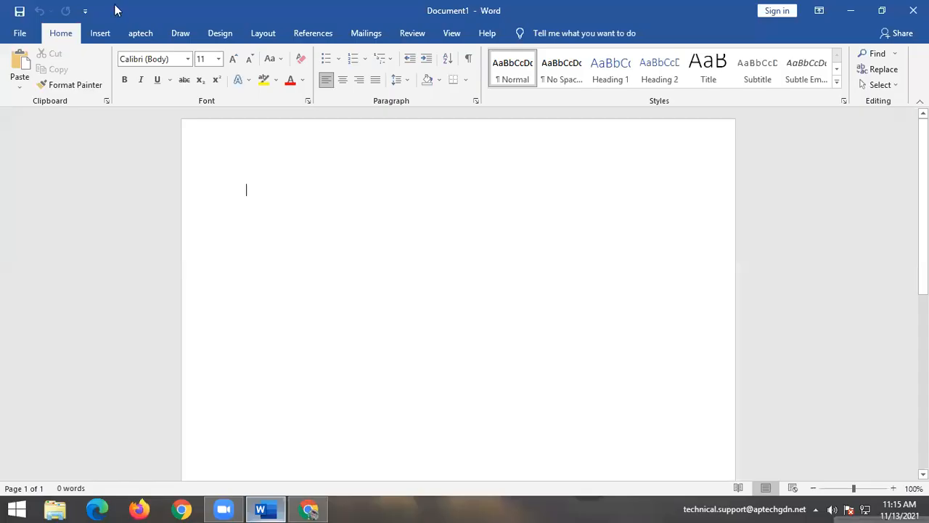
Insert download.png from the Desktop via Insert > Pictures > This Device.
click(88, 38)
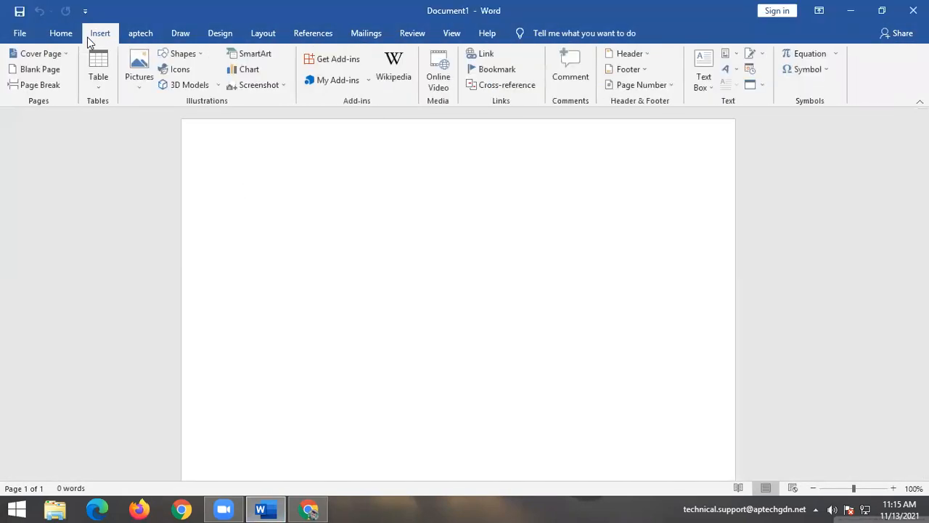
click(140, 81)
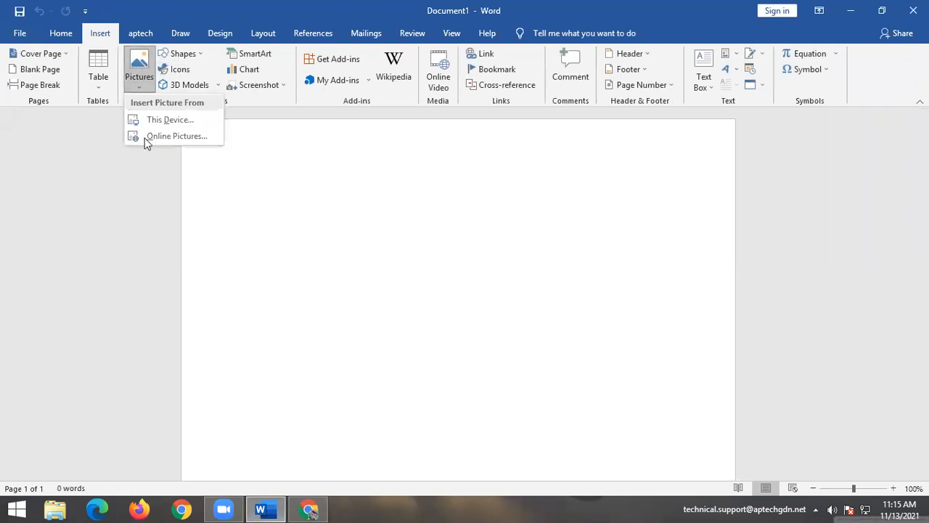
click(144, 119)
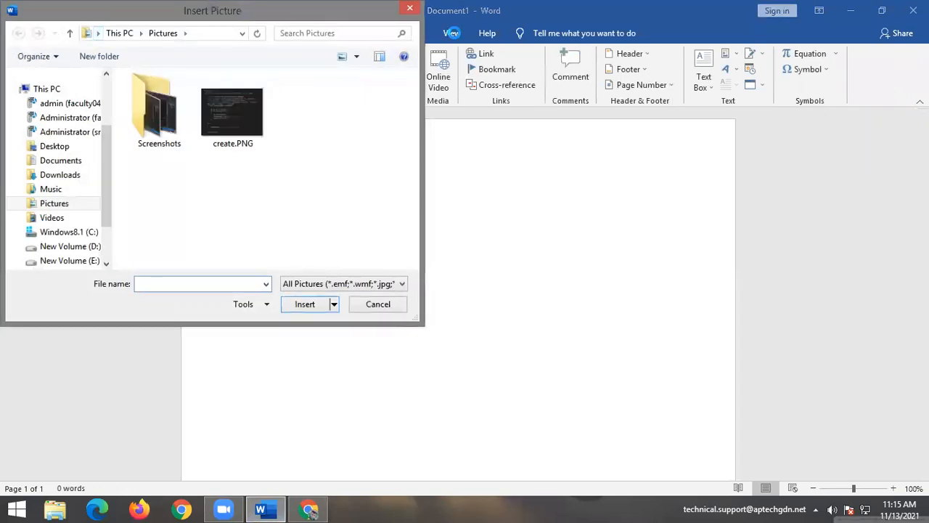
click(359, 305)
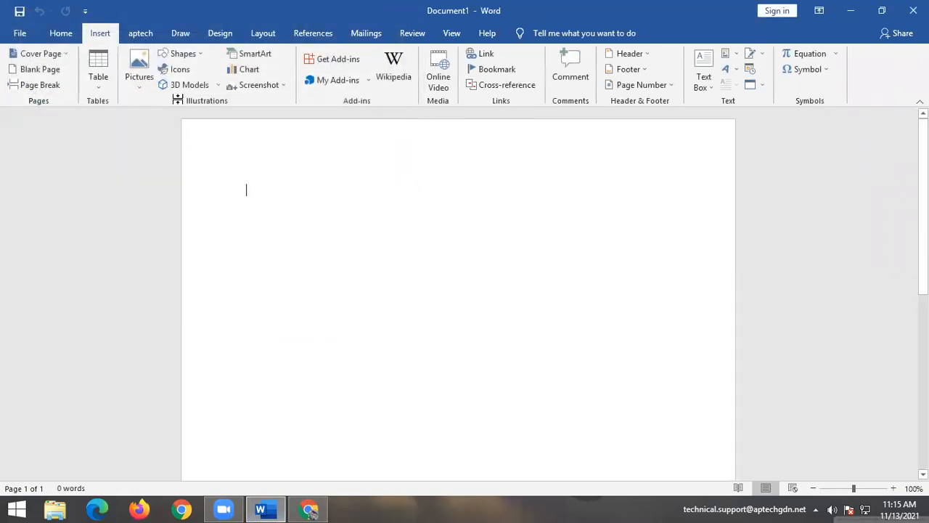
click(140, 70)
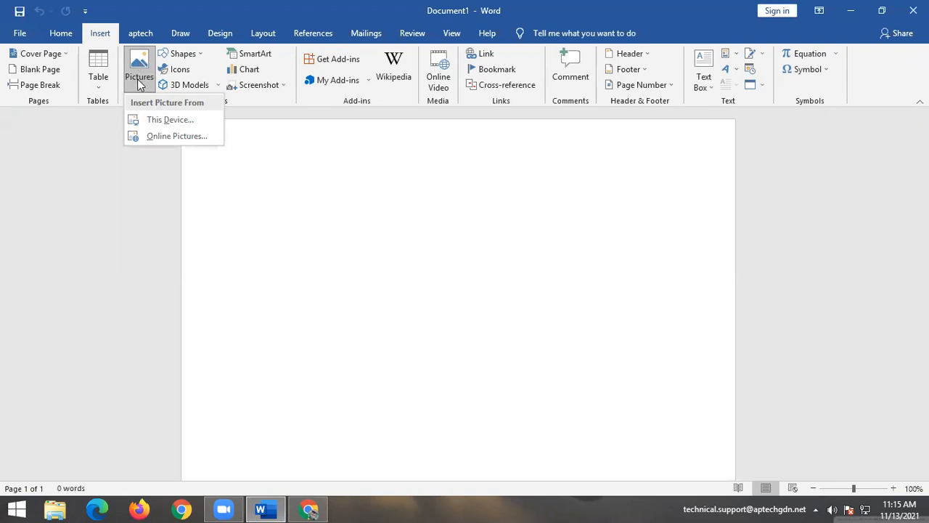
click(149, 119)
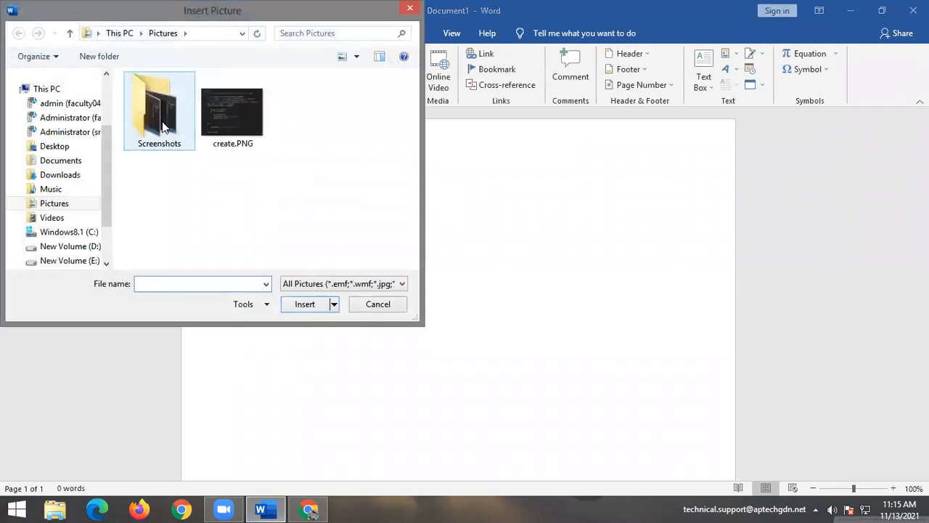
click(56, 145)
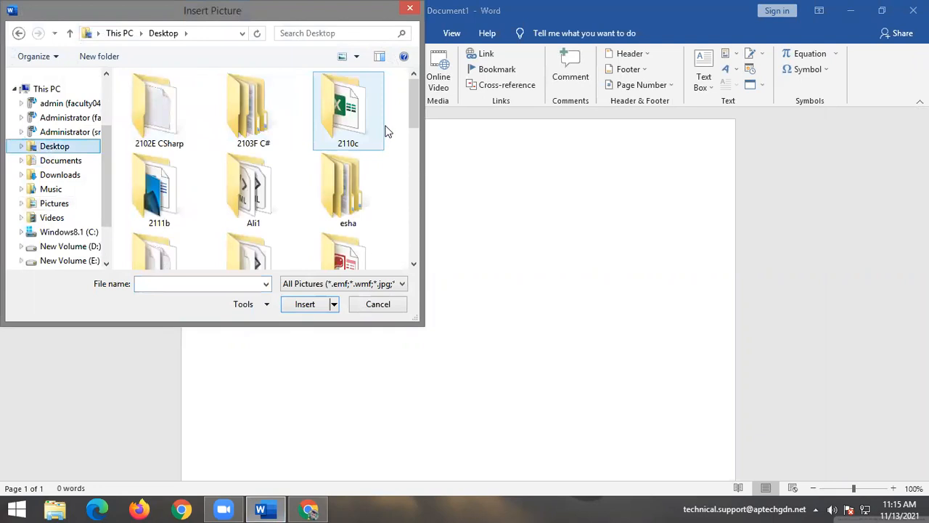
drag(419, 109, 420, 236)
click(277, 187)
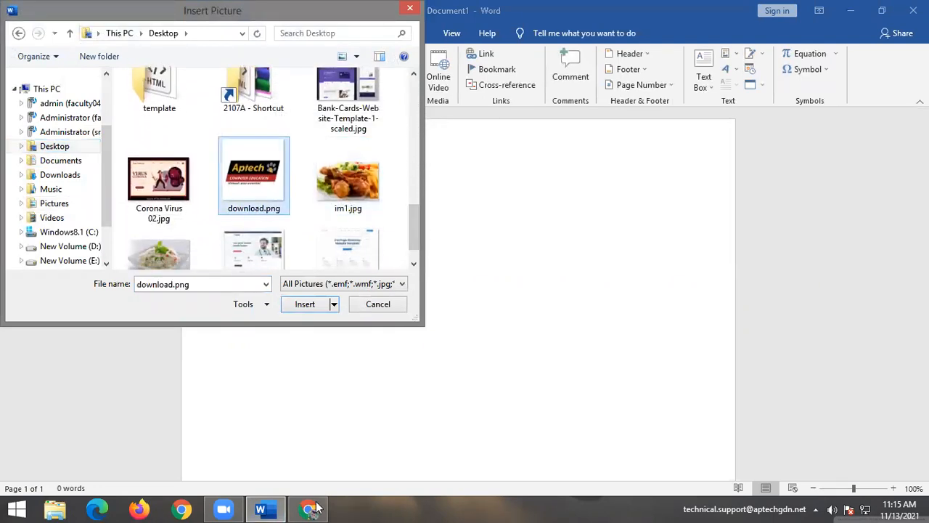
click(304, 305)
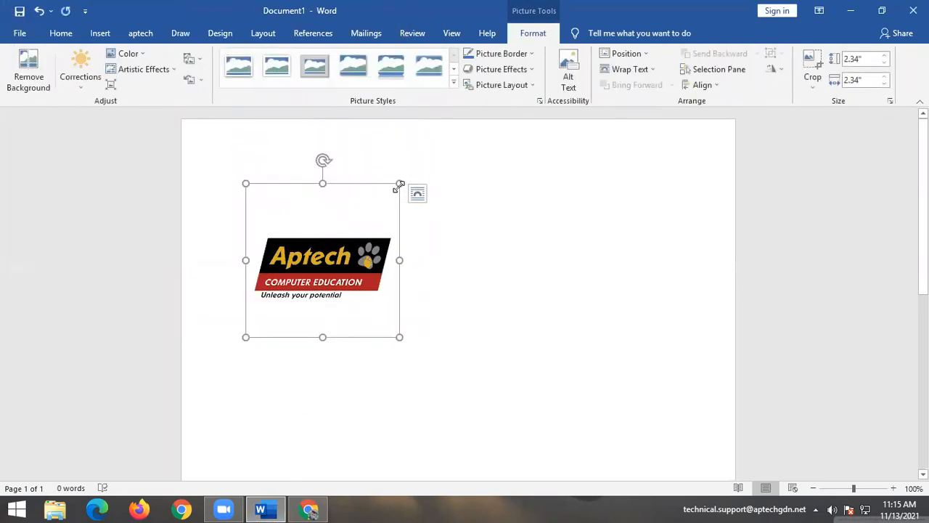
Shrink the Aptech logo to 1.05" by 1.05" using its corner sizing handles.
drag(399, 186, 345, 229)
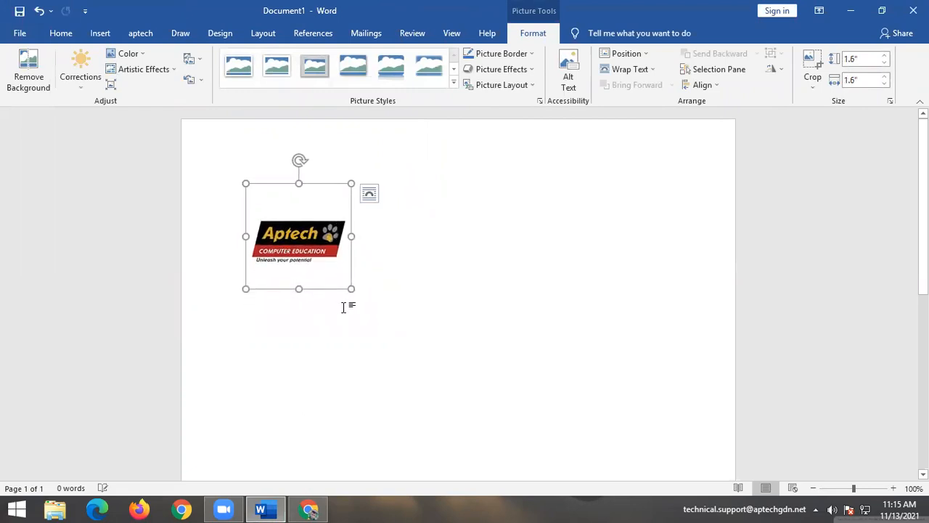
drag(351, 289, 315, 252)
drag(288, 195, 294, 214)
drag(225, 239, 773, 253)
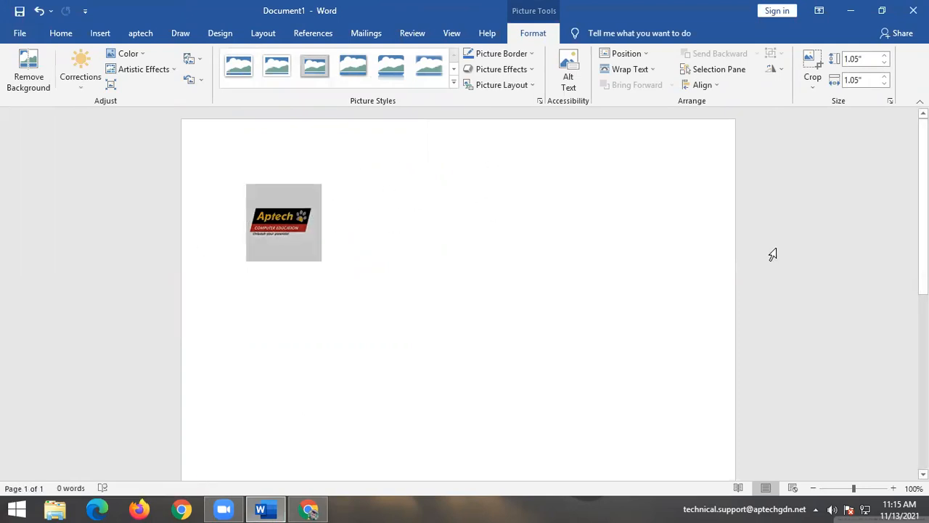
click(275, 217)
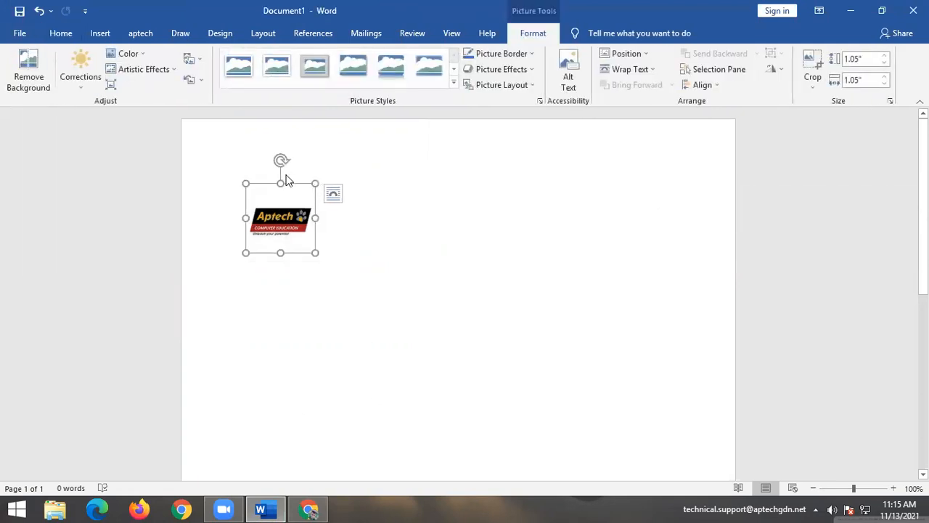
mouse_move(276, 158)
mouse_down()
mouse_move(251, 152)
mouse_move(327, 160)
mouse_move(282, 155)
mouse_up()
click(471, 303)
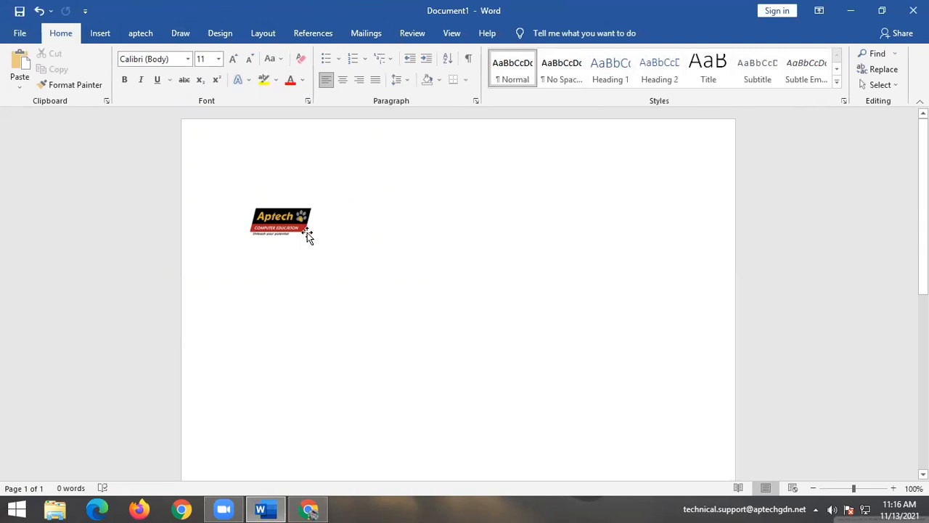
Set the logo to In Front of Text, move it top-left, and resize it to 0.9".
click(301, 210)
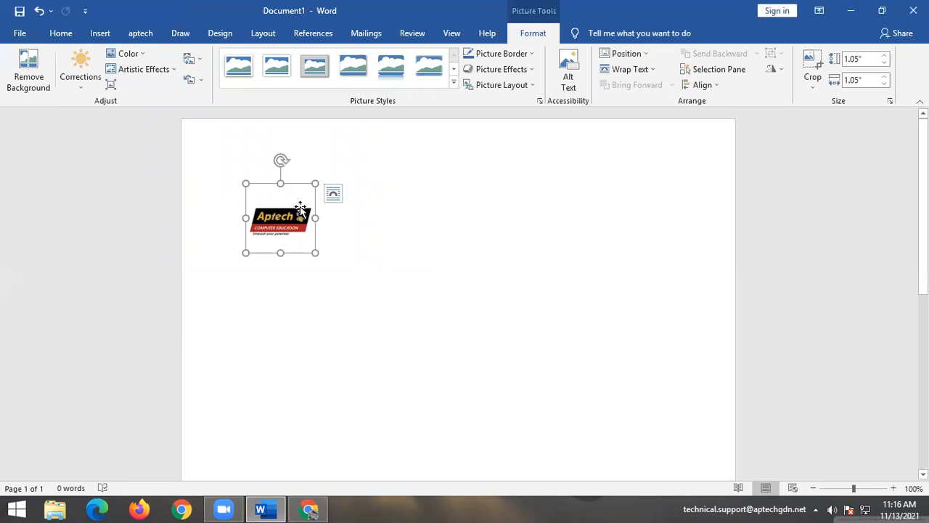
click(627, 73)
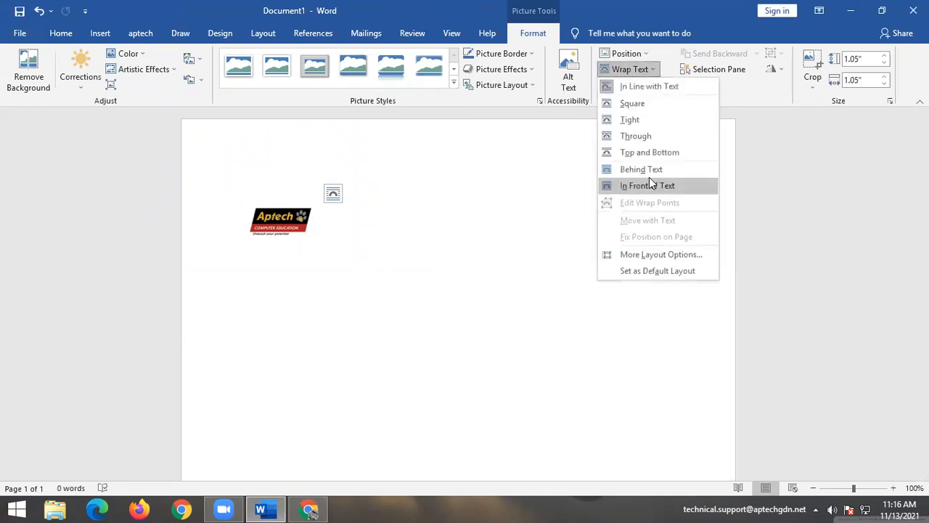
click(646, 183)
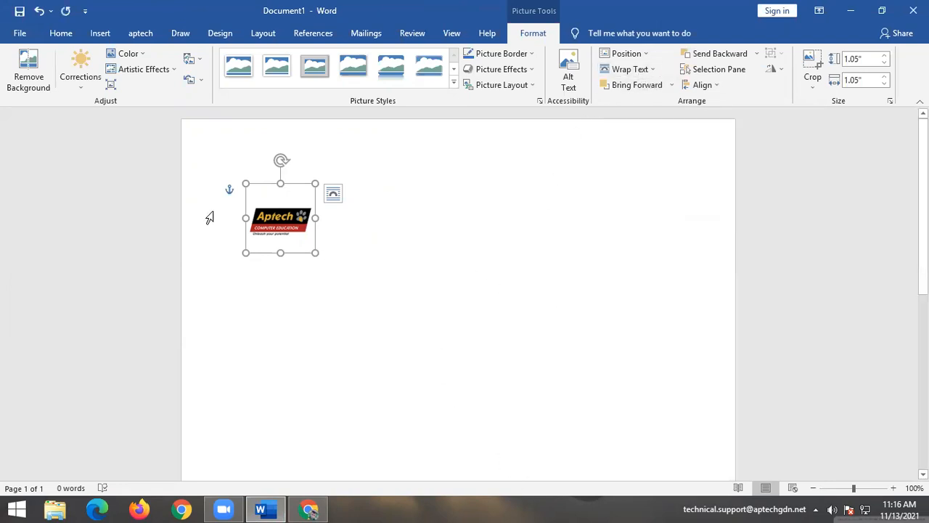
drag(265, 195, 232, 151)
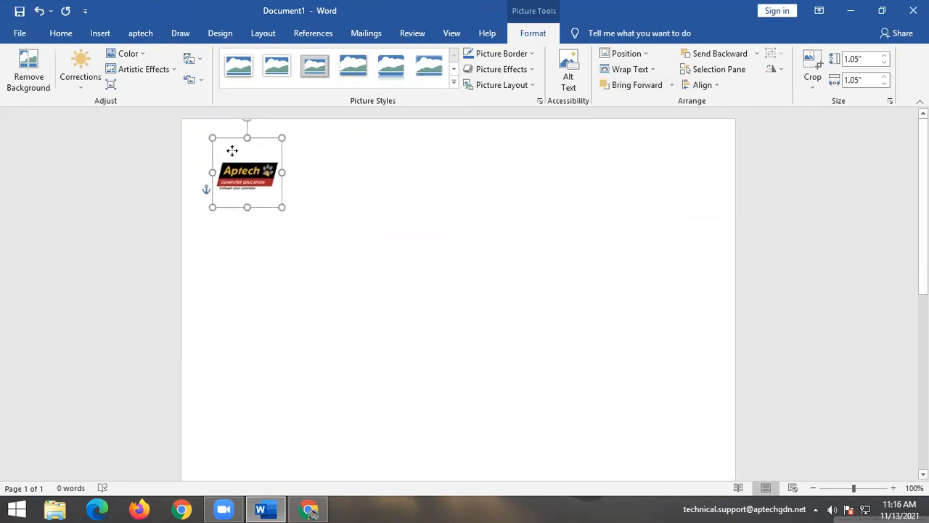
drag(280, 208, 269, 196)
drag(251, 137, 259, 166)
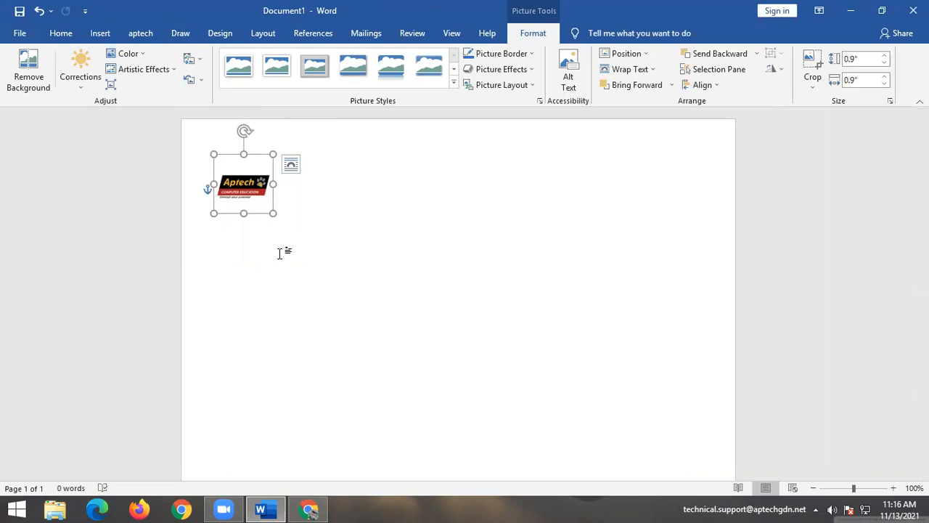
Type the title 'Registration Form' beside the logo and select it.
click(360, 297)
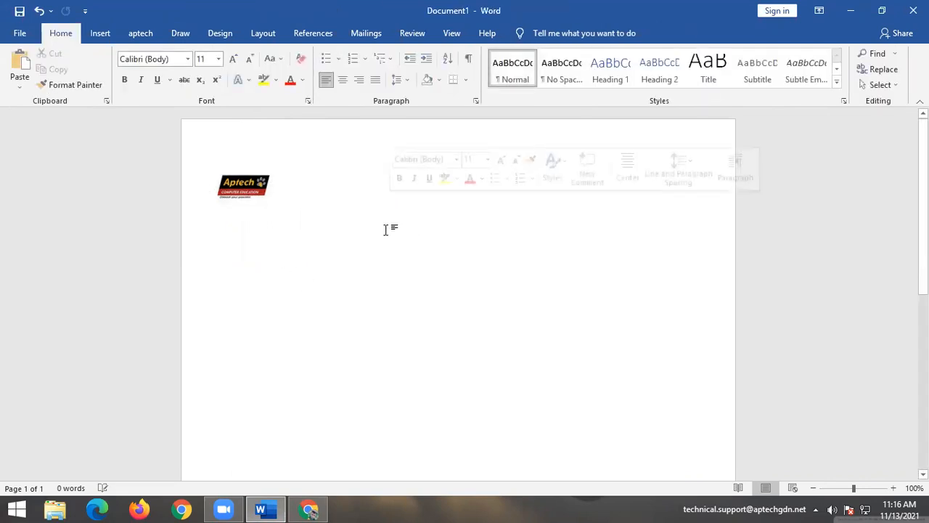
text(Regist)
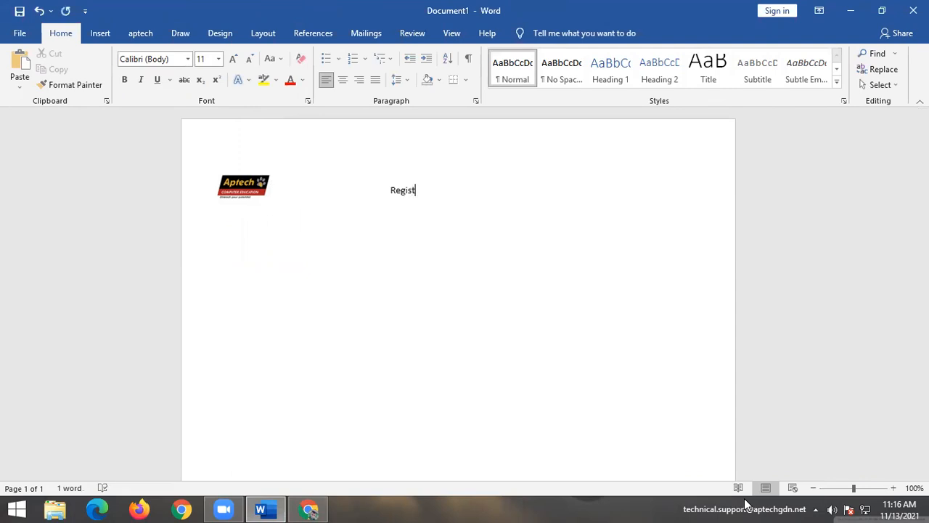
text(ration fo)
key(BackSpace)
key(BackSpace)
text(Form)
key(shift+Left)
key(shift+Left)
key(shift+Left)
key(shift+Left)
key(shift+Left)
key(shift+Left)
key(shift+Left)
key(shift+Left)
key(shift+Left)
key(shift+Left)
key(shift+Left)
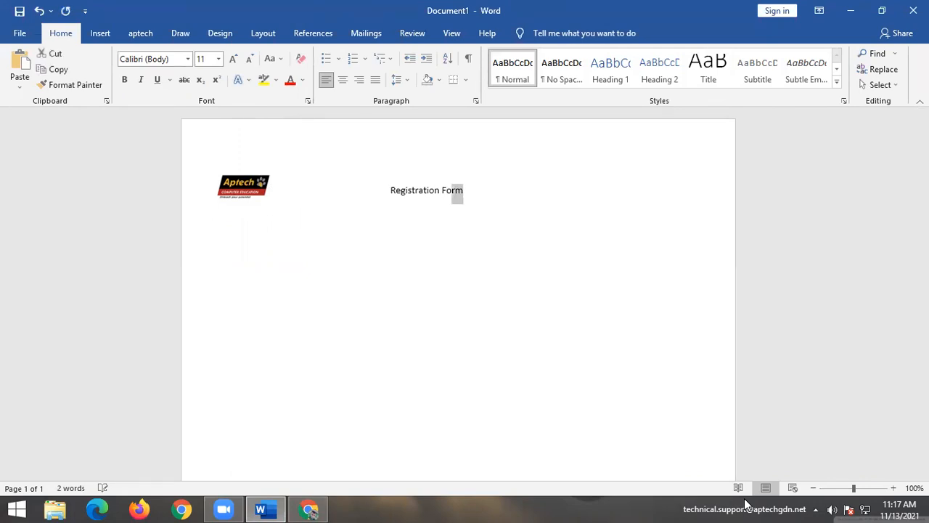
key(shift+Left)
key(shift+Left)
key(shift+Left)
key(shift+Left)
key(shift+Left)
key(shift+Left)
key(shift+Left)
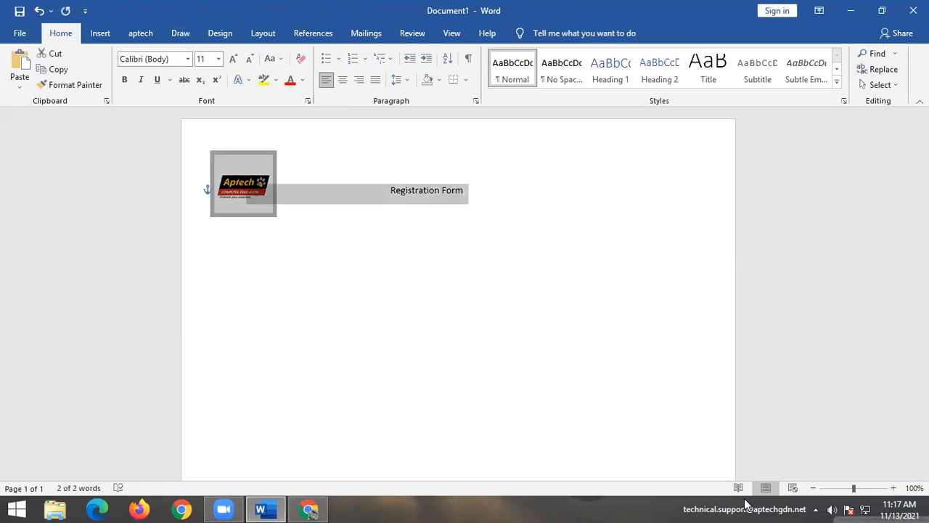
key(shift+Right)
key(shift+Right)
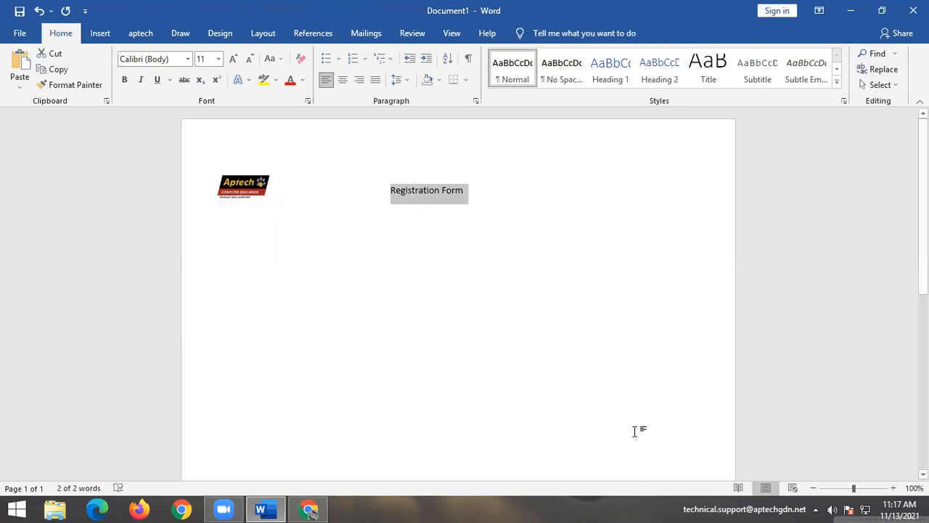
Give the title font size 22 and the grey Text Effects style.
click(218, 59)
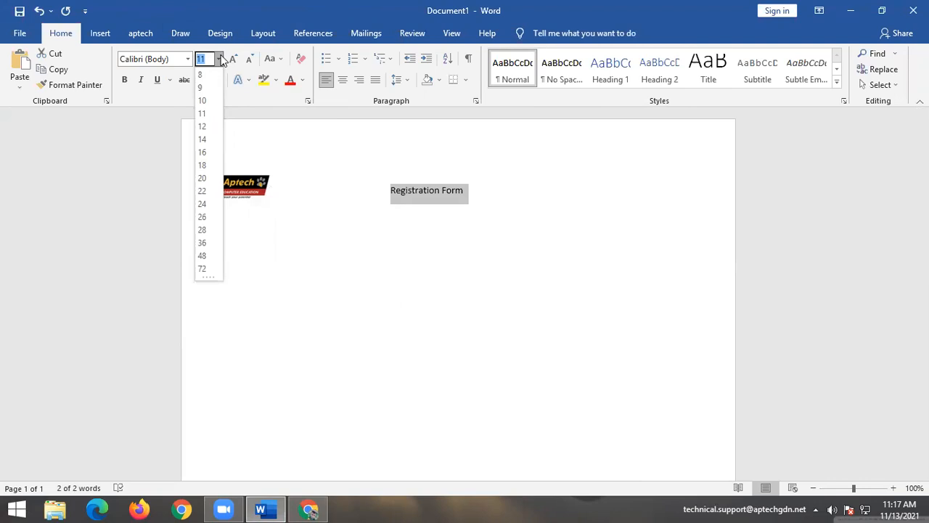
click(203, 191)
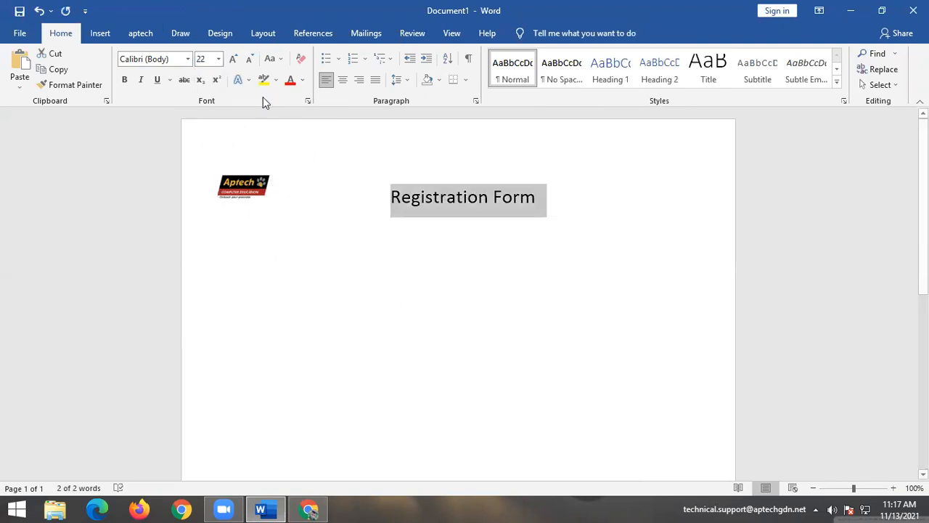
click(247, 80)
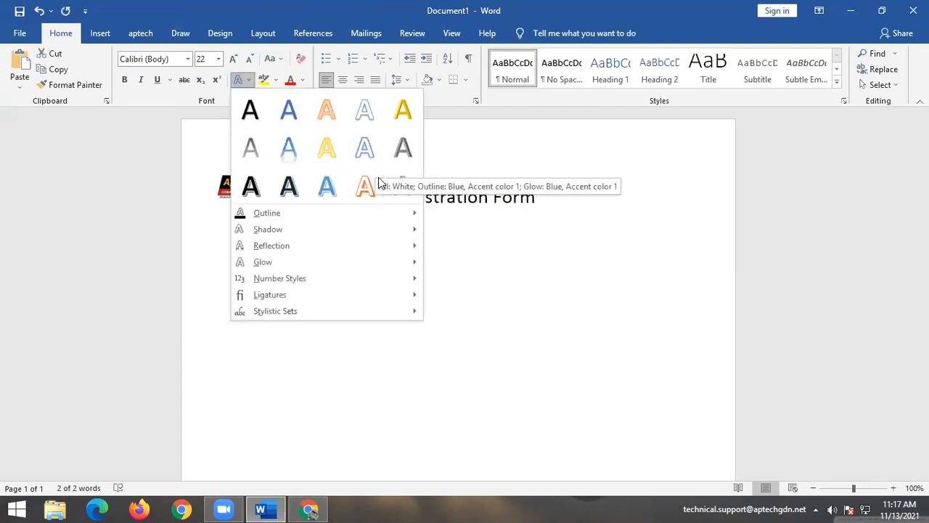
click(403, 149)
click(517, 324)
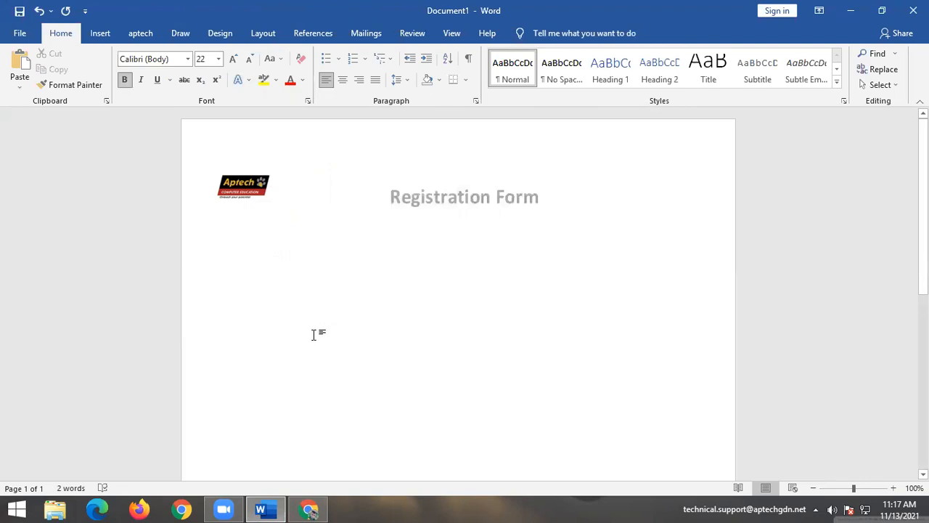
Add an empty line below the Registration Form title and clear its grey bold title formatting.
click(585, 193)
key(Return)
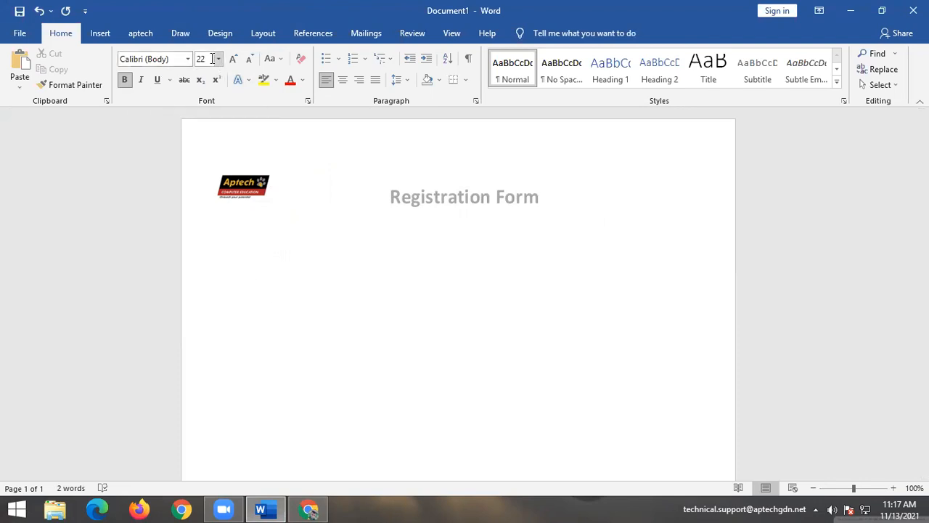
text(Name)
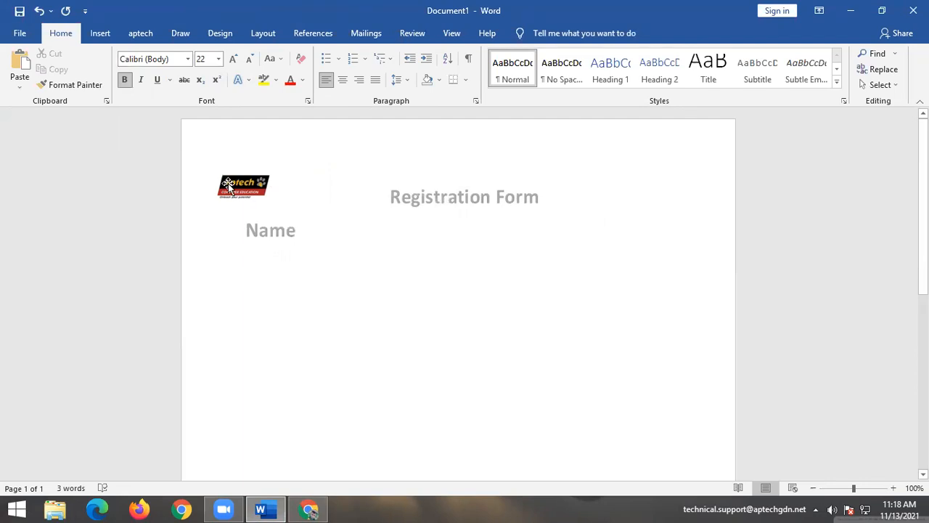
key(BackSpace)
key(BackSpace)
key(BackSpace)
key(BackSpace)
key(BackSpace)
click(302, 59)
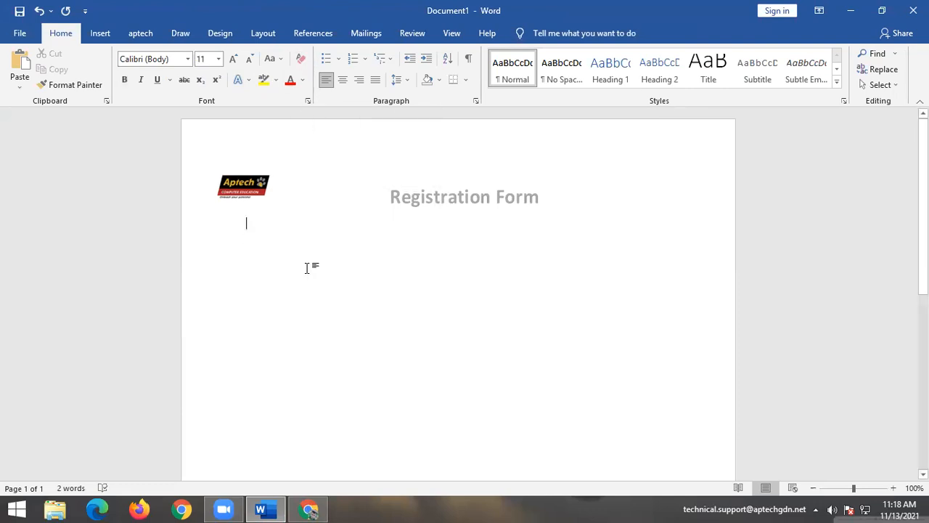
text(NAme)
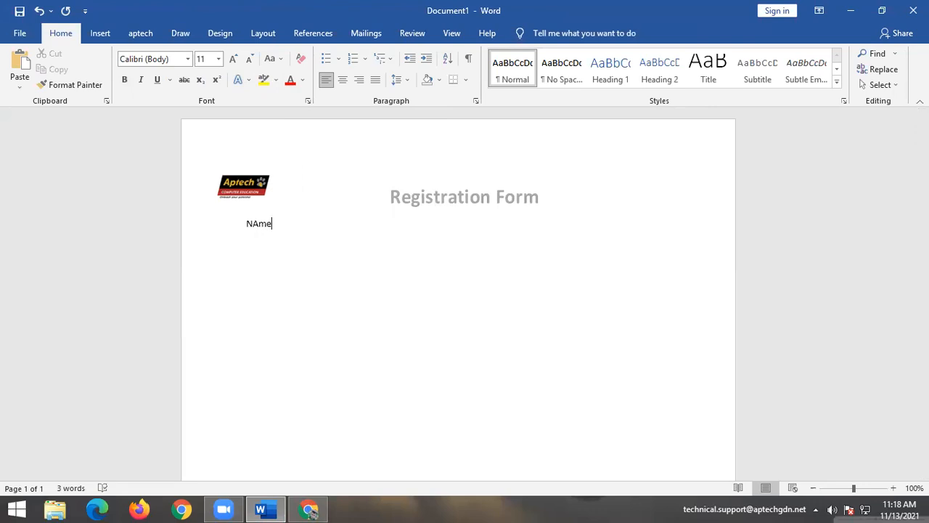
key(ctrl+z)
key(ctrl+z)
text(N)
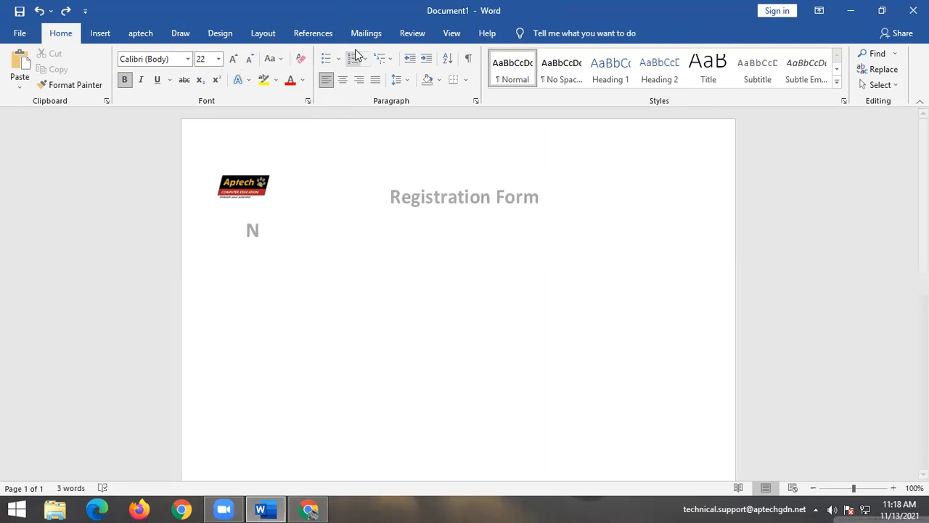
key(BackSpace)
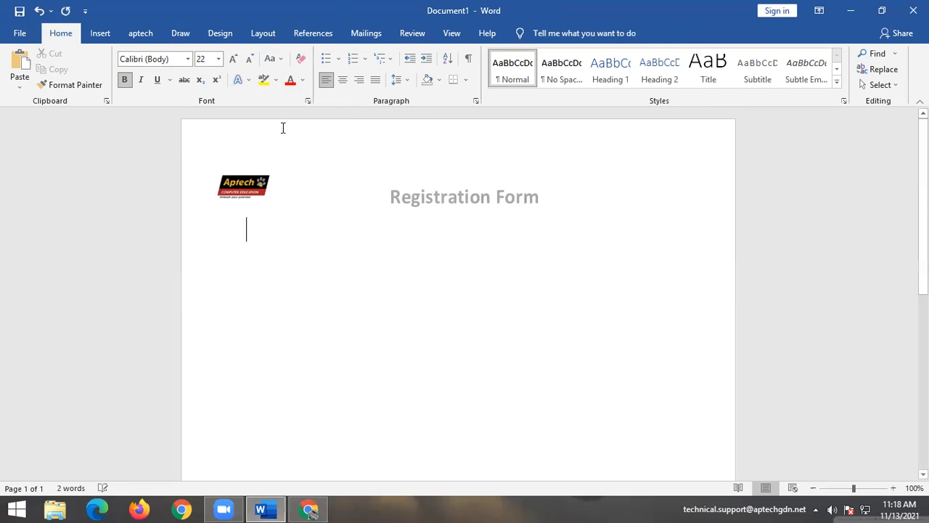
click(300, 61)
Type the labels 'Name:', 'Father Name:' and 'Phone Number :' on separate lines below the title.
key(Return)
key(Return)
key(Return)
text(Name:)
key(Return)
key(Return)
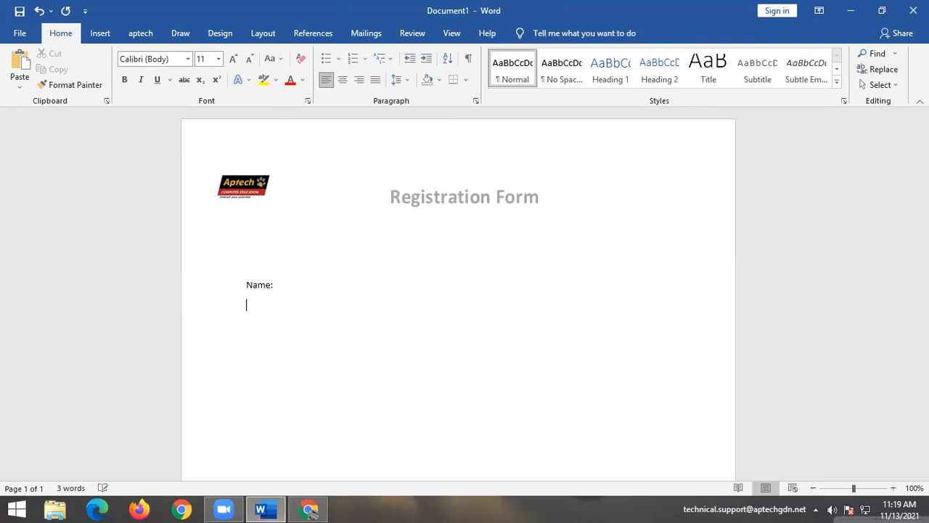
text(Father NAme)
key(BackSpace)
key(BackSpace)
key(BackSpace)
text(ame:)
key(Return)
text(Phone Numb)
key(BackSpace)
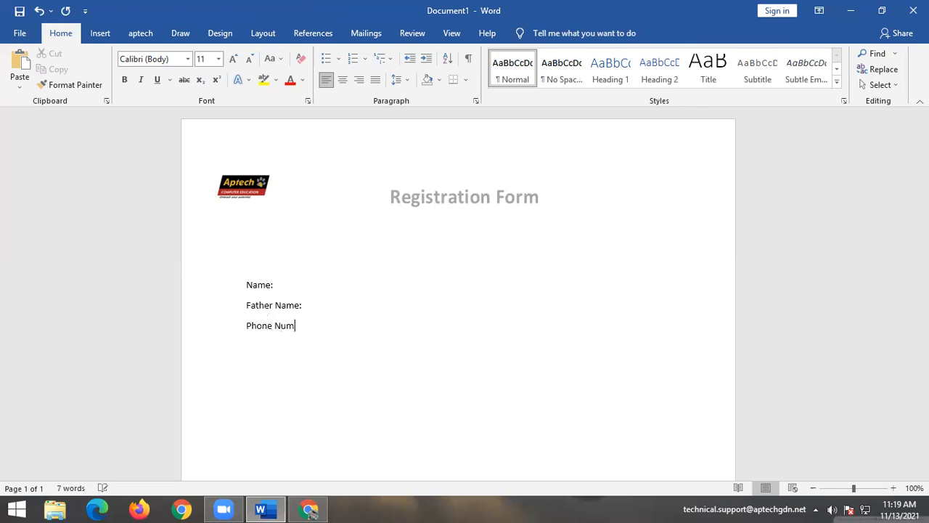
text(ber :)
key(Return)
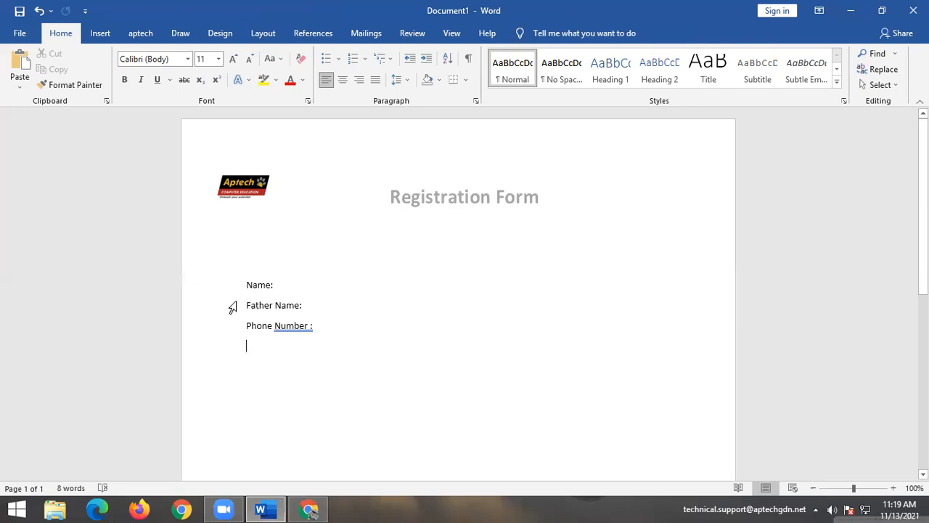
Try the proofing suggestions on 'Number', undo them, and erase the Phone Number line.
right_click(292, 327)
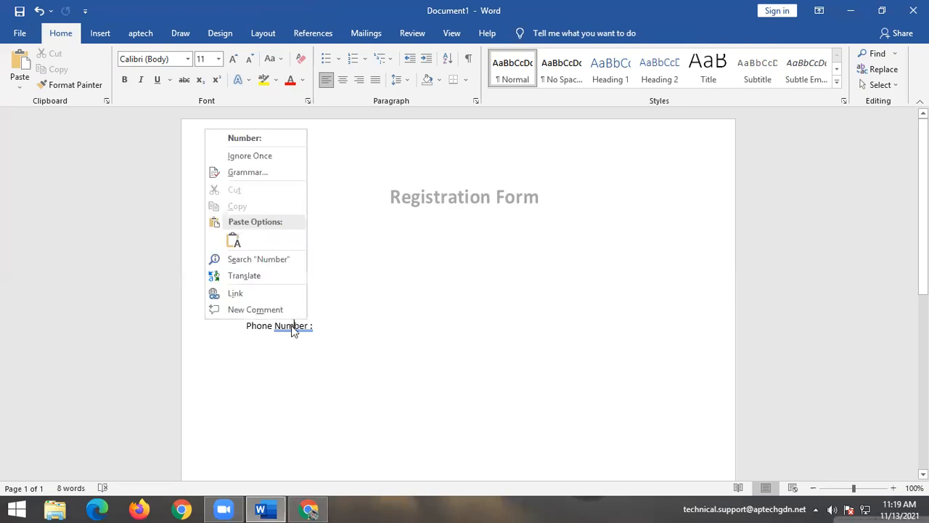
click(235, 155)
click(396, 401)
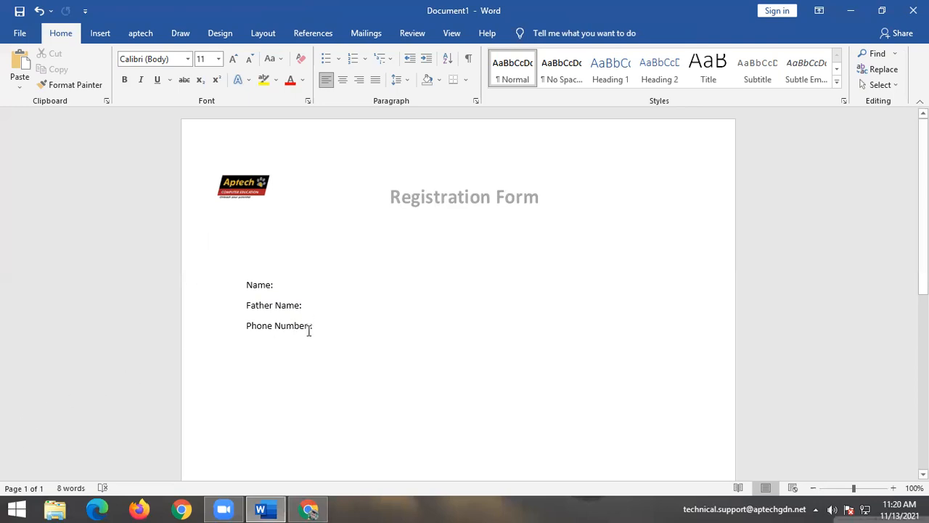
key(ctrl+z)
key(ctrl+z)
right_click(287, 328)
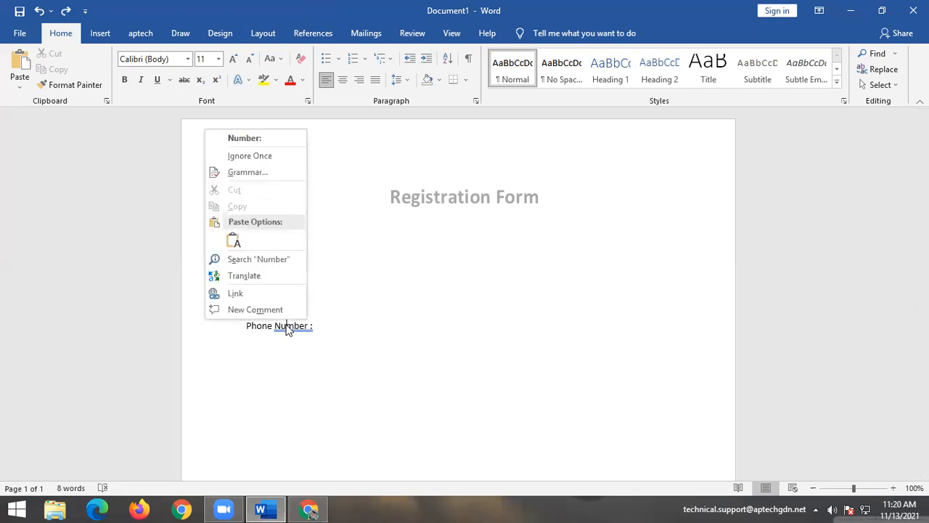
click(242, 139)
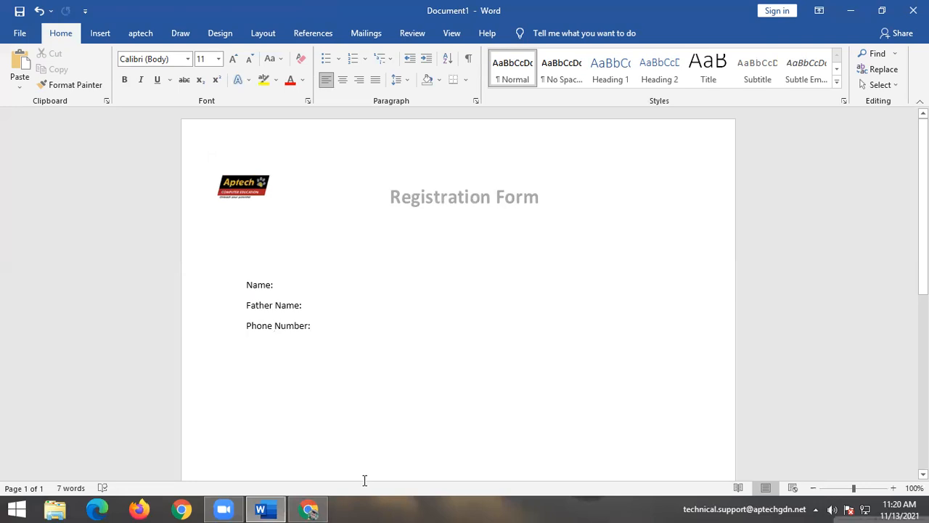
key(ctrl+z)
key(End)
key(BackSpace)
key(BackSpace)
key(BackSpace)
key(BackSpace)
key(BackSpace)
key(BackSpace)
key(BackSpace)
key(BackSpace)
key(BackSpace)
key(BackSpace)
key(BackSpace)
key(BackSpace)
key(BackSpace)
key(BackSpace)
key(BackSpace)
Retype 'Phone Number :' and accept the 'Number:' suggestion to drop the space before the colon.
key(Return)
text(Ph)
key(BackSpace)
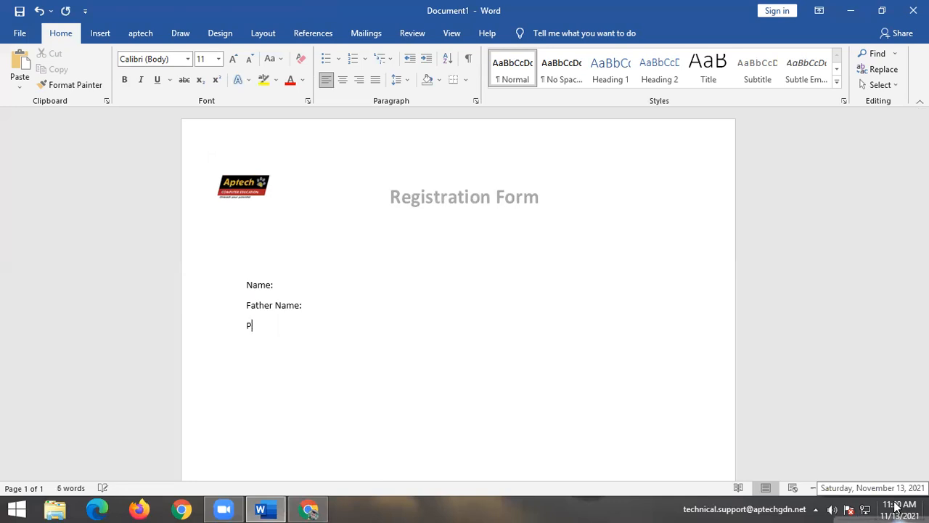
text(hone Number )
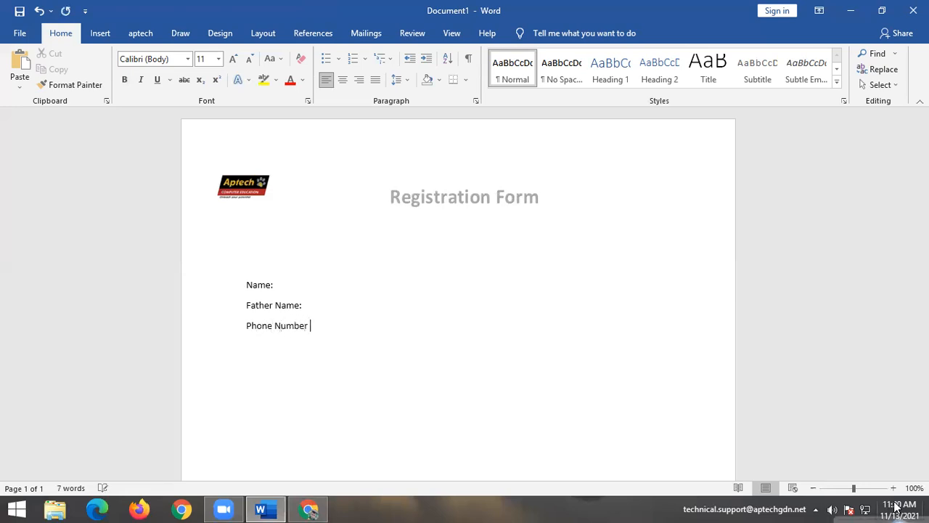
text(:)
key(Return)
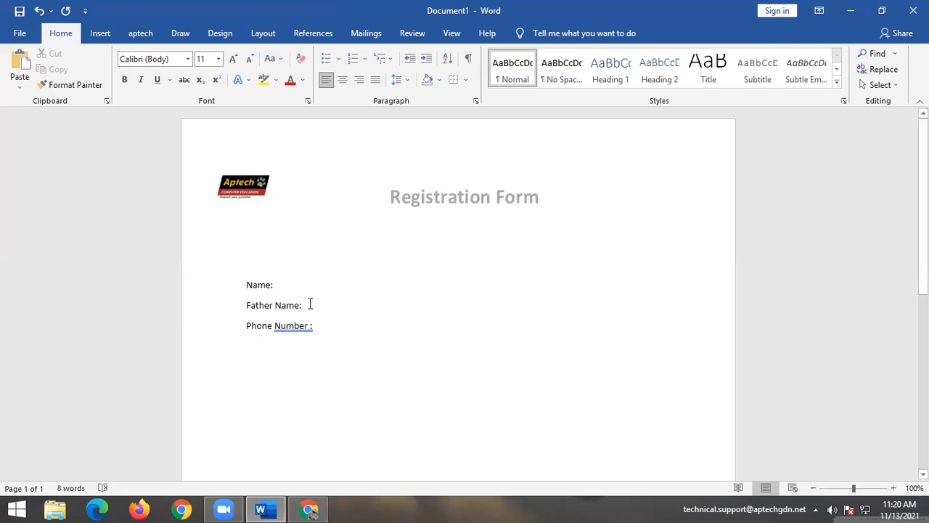
key(Return)
right_click(295, 326)
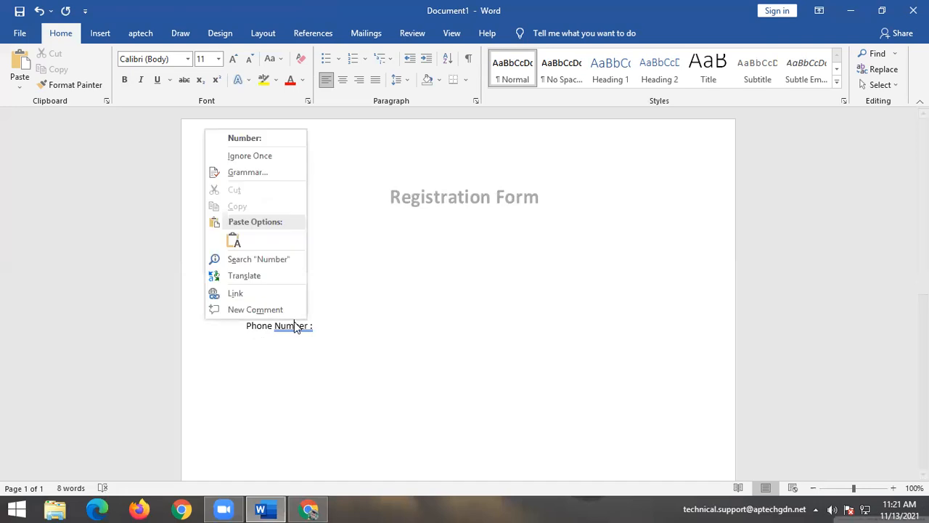
click(249, 144)
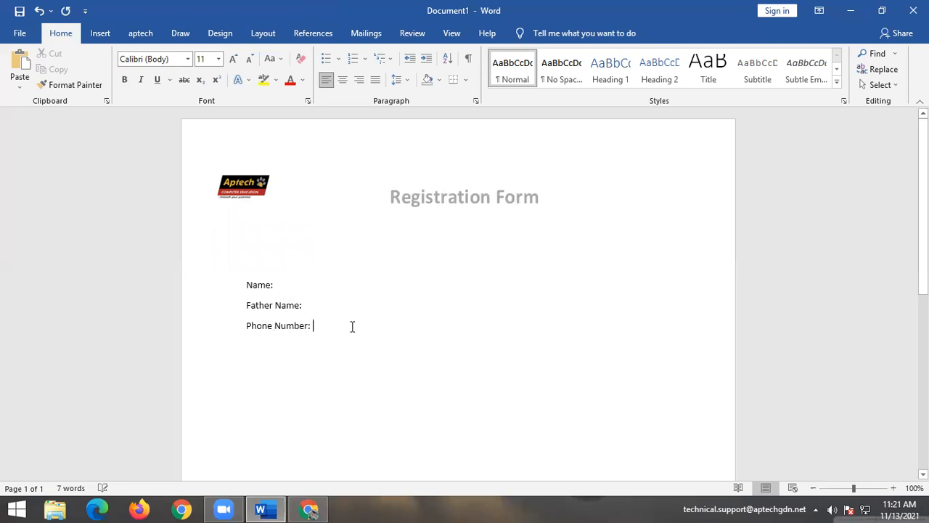
Type 'Email Address:' on a new line below Phone Number: and select all four label lines.
key(Return)
key(Return)
text(Email )
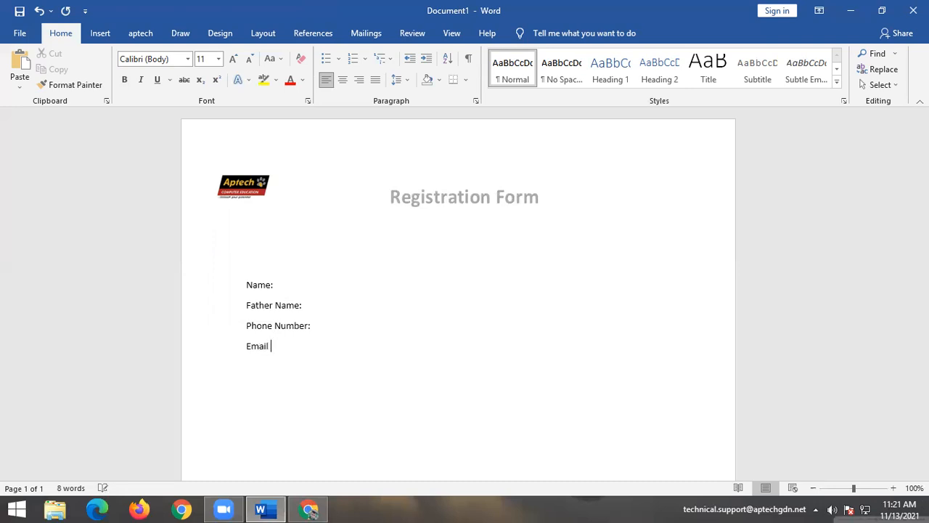
text(Addrees)
key(BackSpace)
key(BackSpace)
key(BackSpace)
text(ess:)
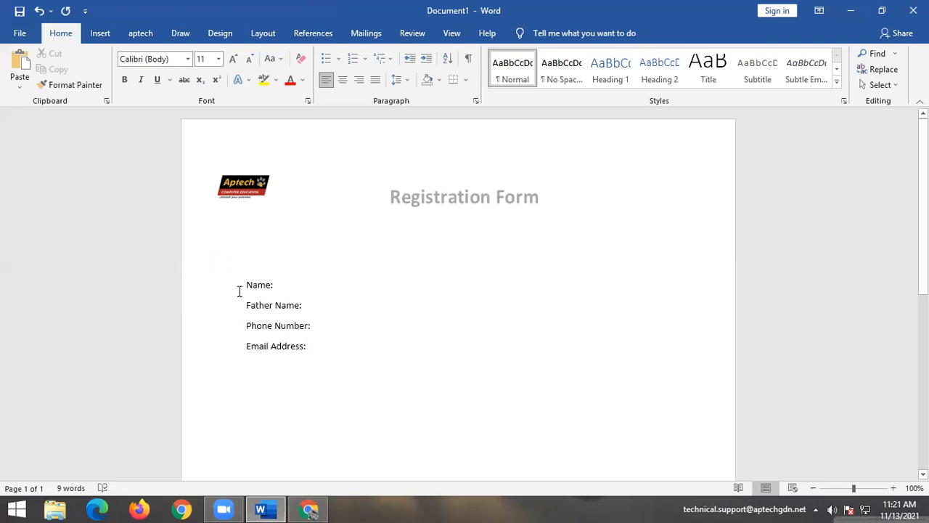
drag(243, 284, 307, 368)
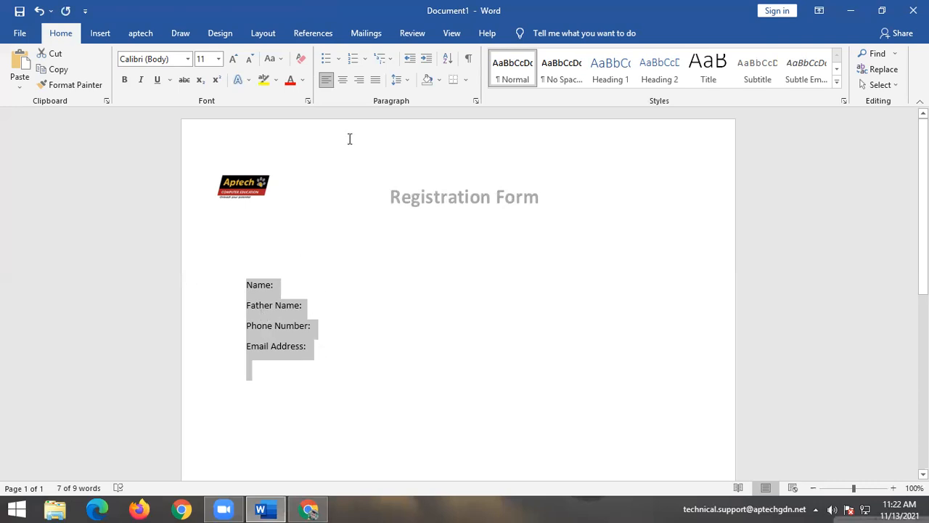
Remove the space after paragraph from the label lines, then reselect Name: through Email Address:.
click(406, 81)
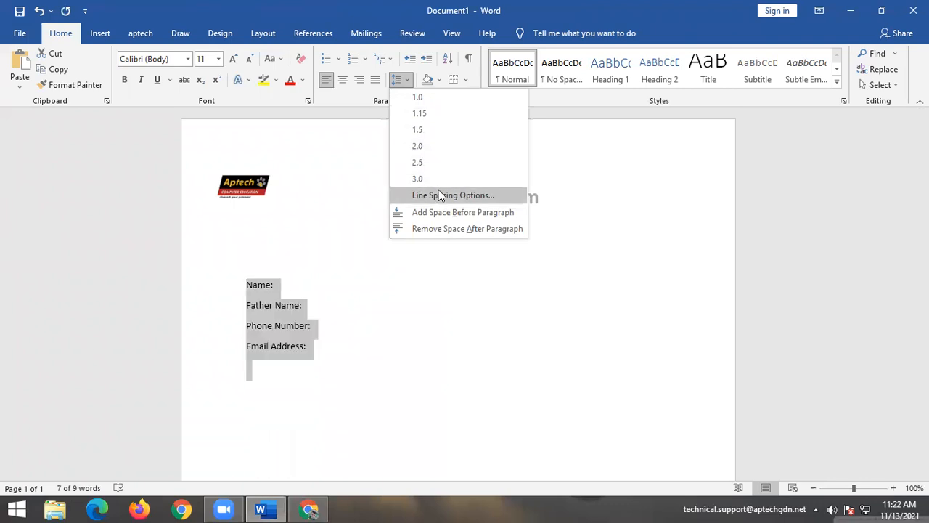
click(442, 228)
click(426, 367)
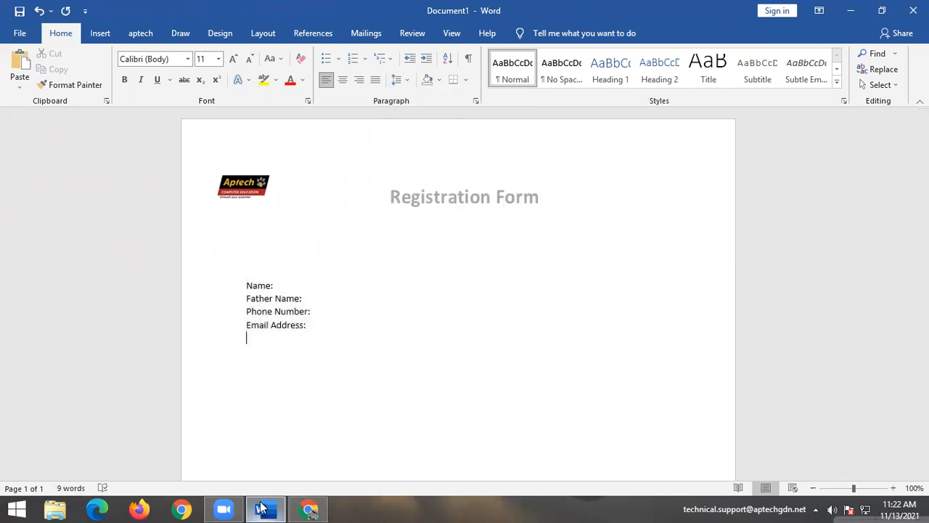
mouse_move(261, 507)
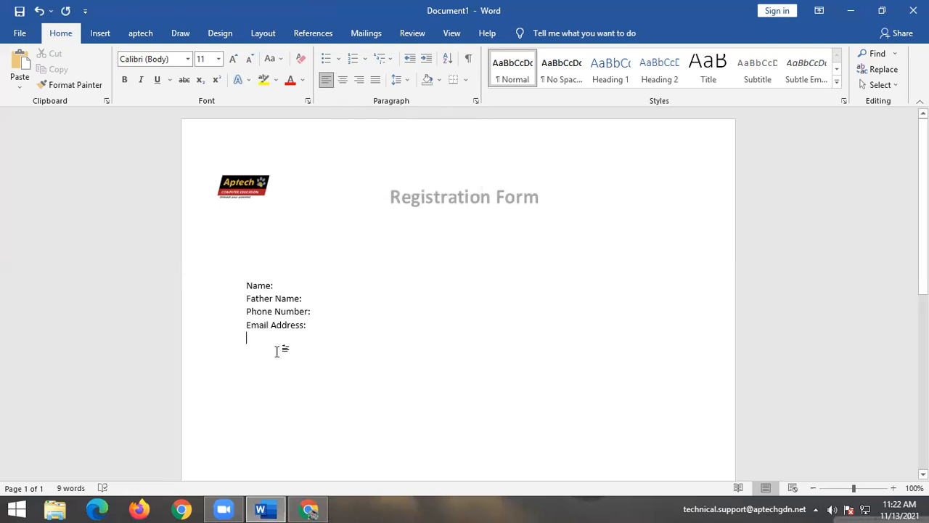
drag(234, 270, 304, 341)
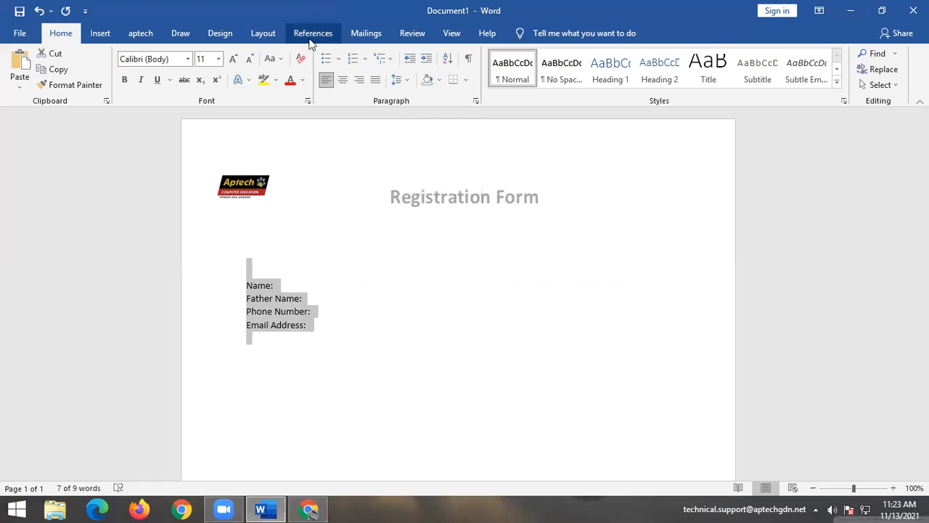
Apply Center, then Align Right, and finally Justify to the four form label lines.
click(341, 90)
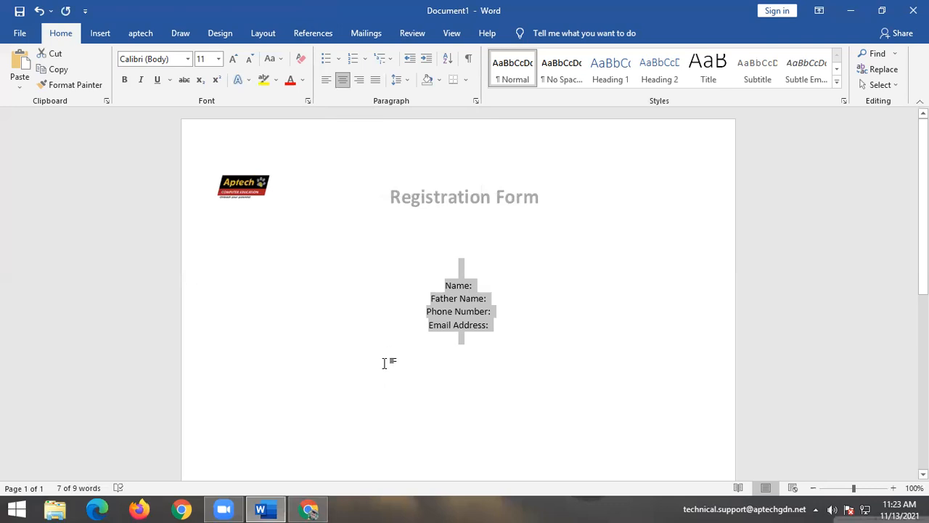
click(360, 81)
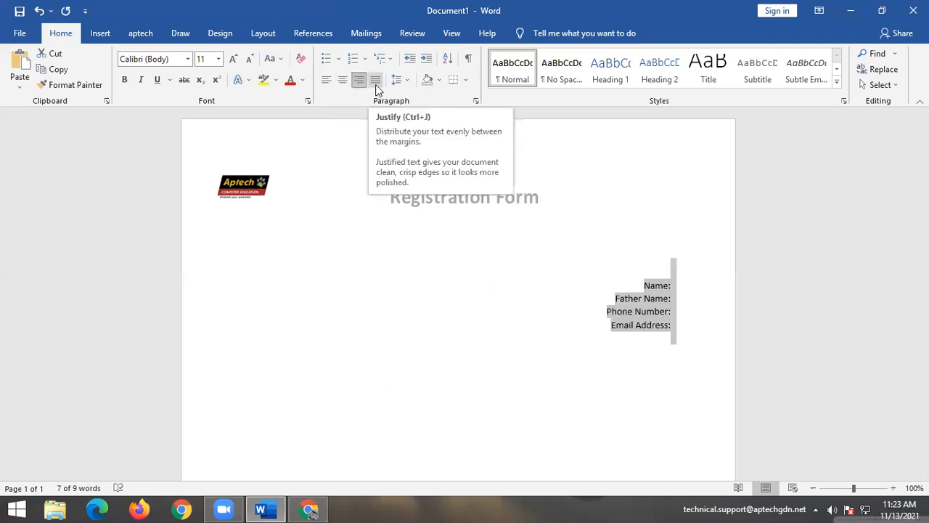
click(376, 86)
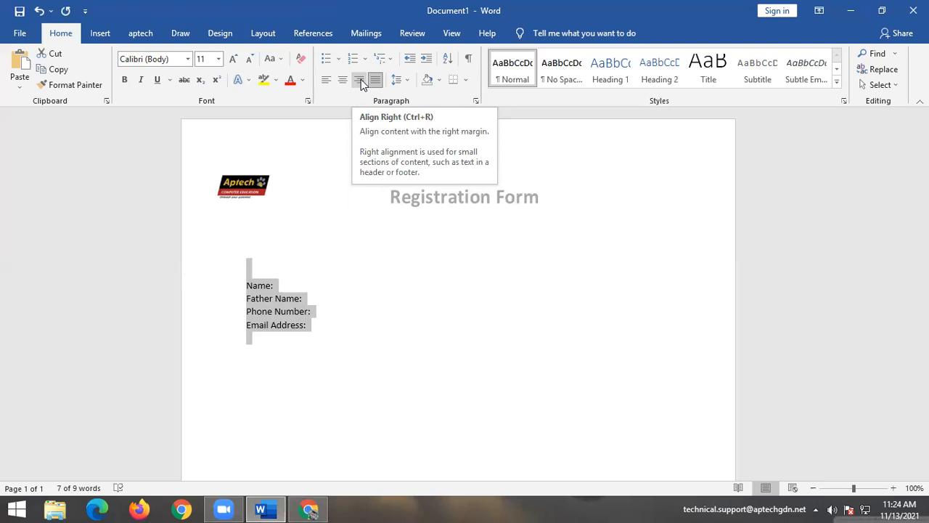
Add a blank line below Email Address: and draw a 0.53" by 1.76" rectangle there.
click(100, 33)
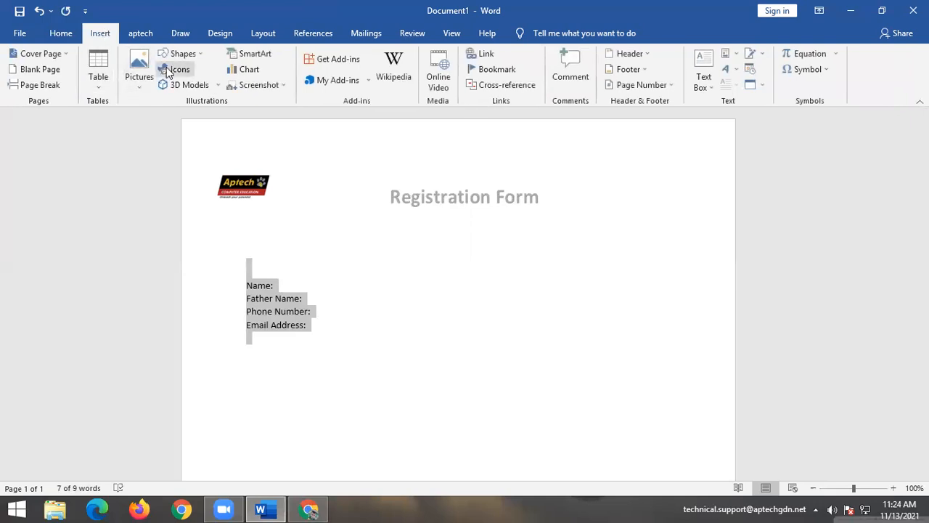
click(290, 357)
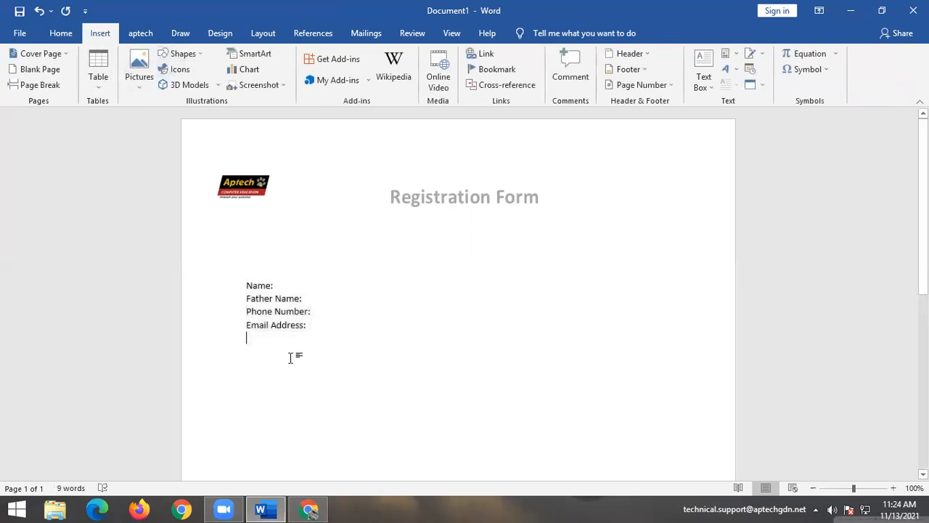
key(Return)
key(Return)
key(Return)
click(202, 59)
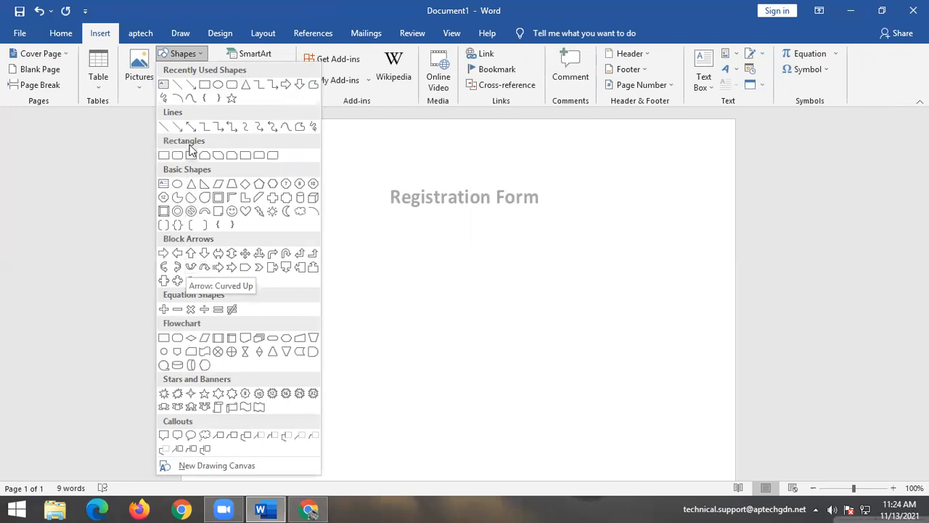
click(208, 87)
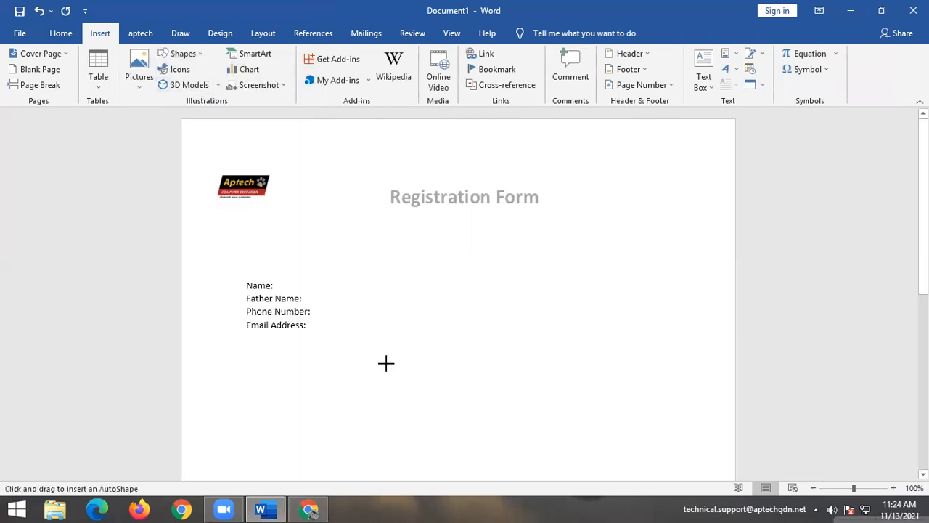
drag(403, 365, 519, 398)
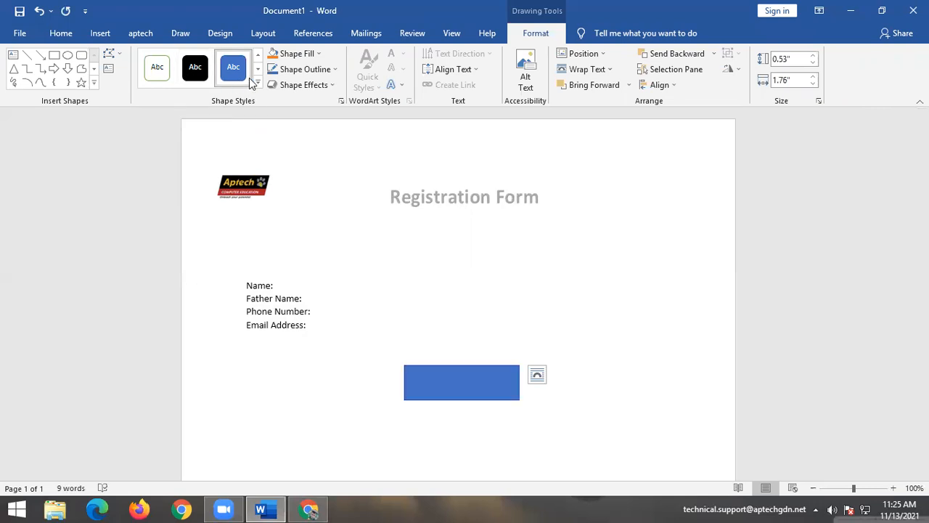
Fill the rectangle blue and give it a 6 pt light-green outline.
click(298, 54)
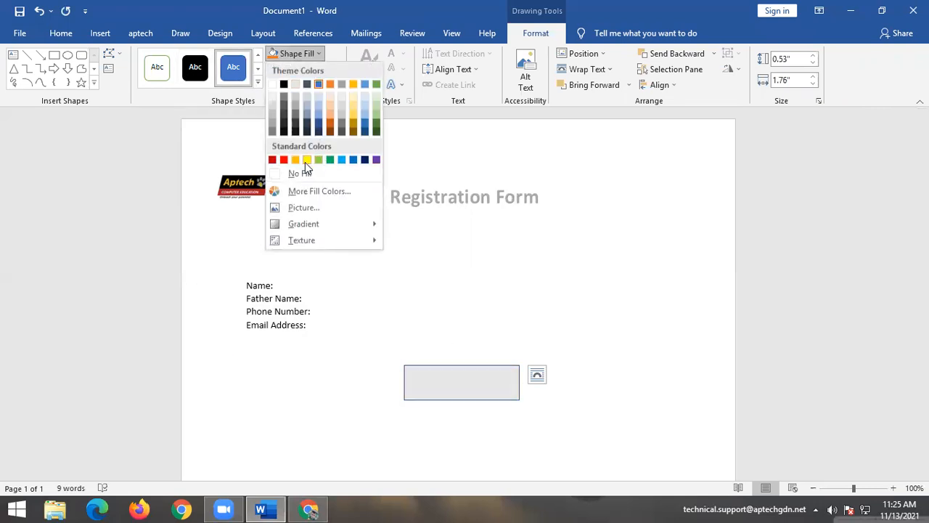
click(348, 162)
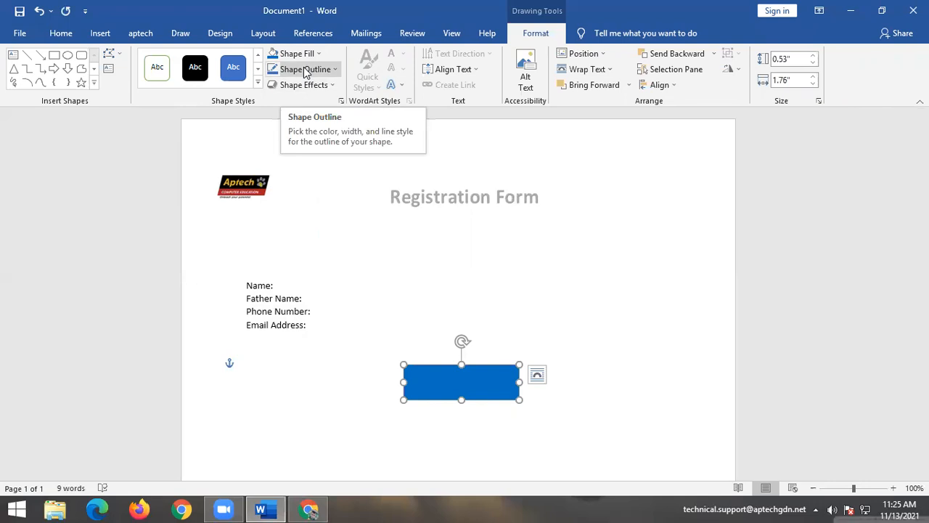
click(305, 69)
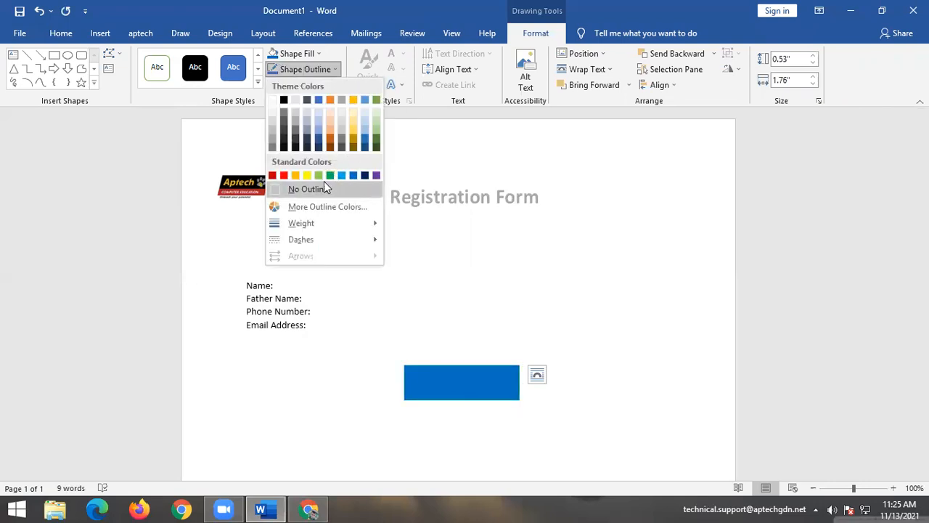
click(321, 177)
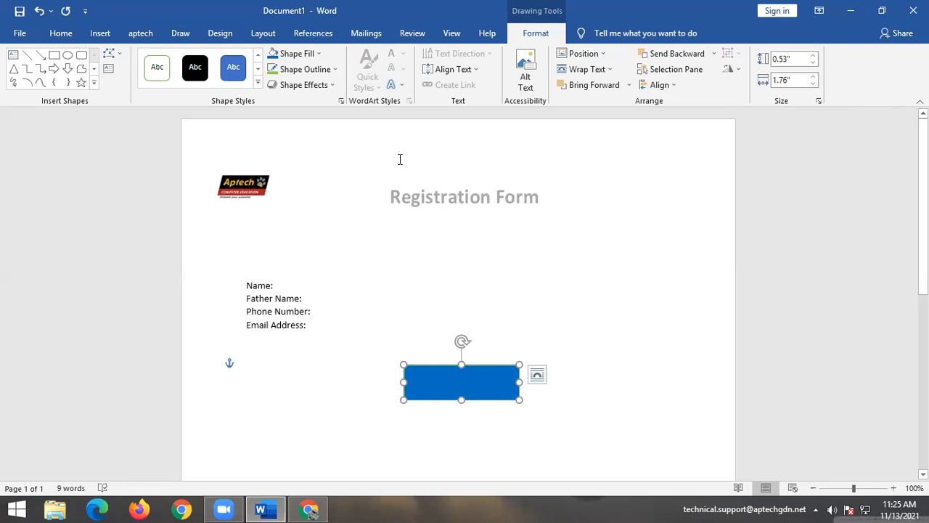
click(326, 74)
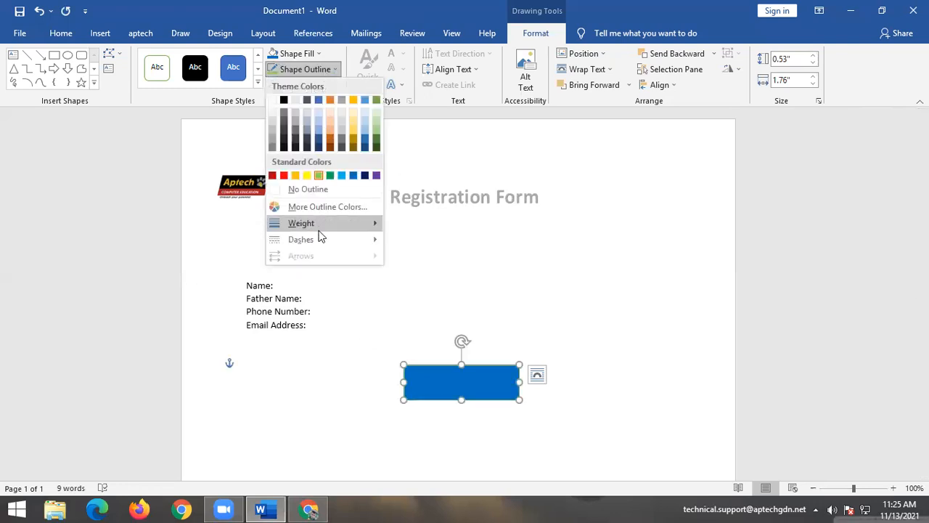
mouse_move(319, 227)
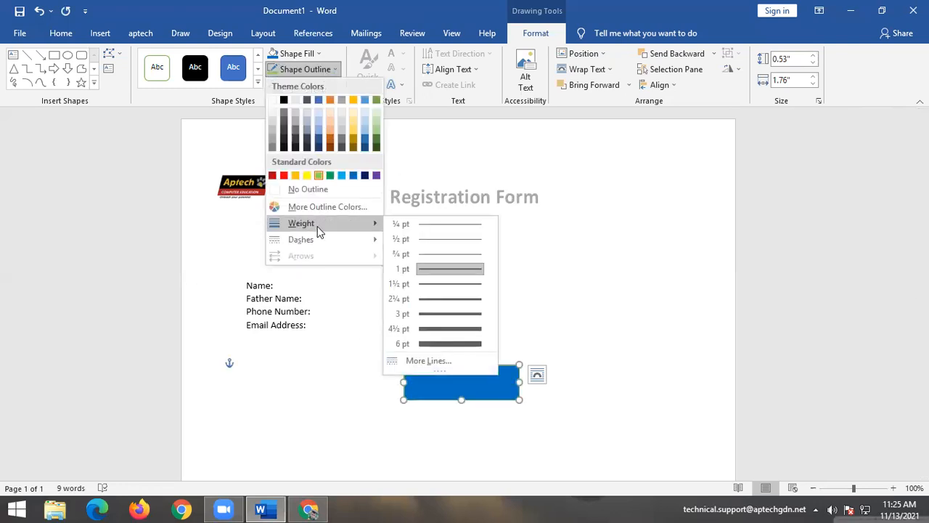
click(434, 344)
click(241, 444)
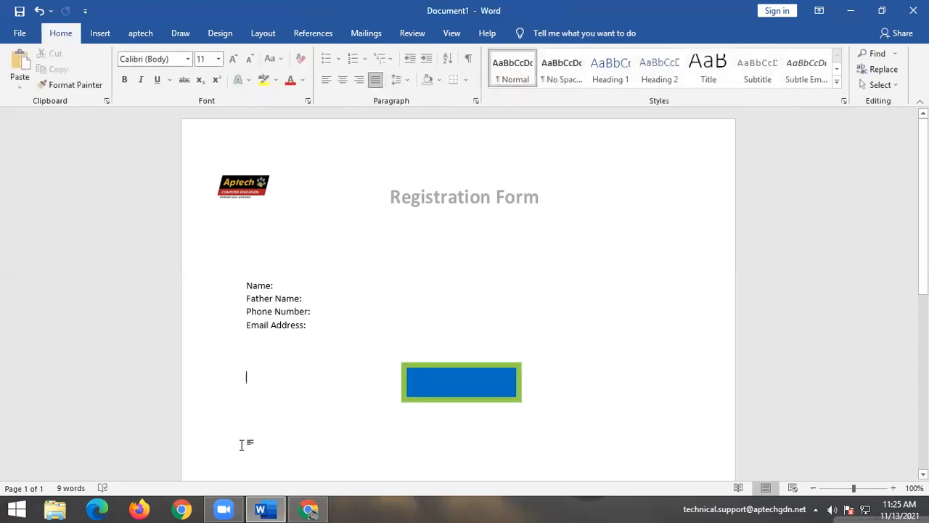
Type 'submit' inside the rectangle and apply bold to it.
click(465, 385)
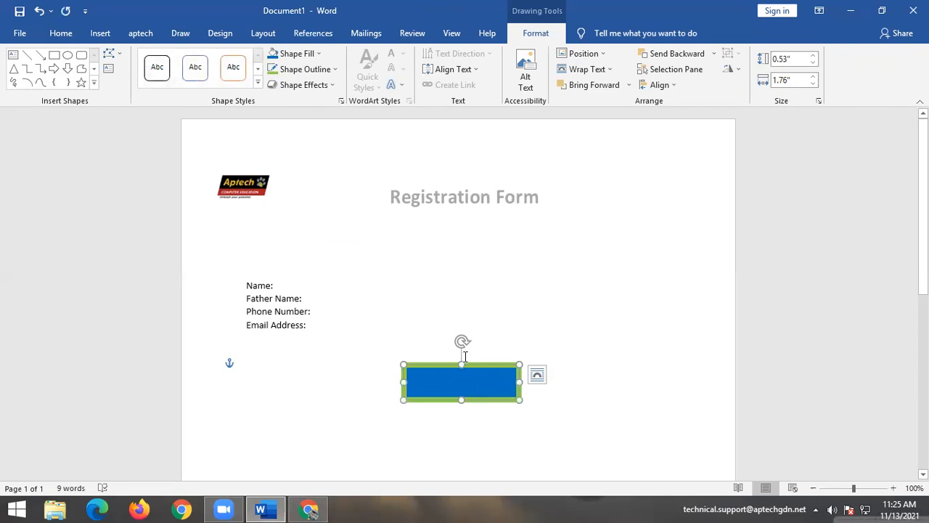
click(465, 356)
text(su)
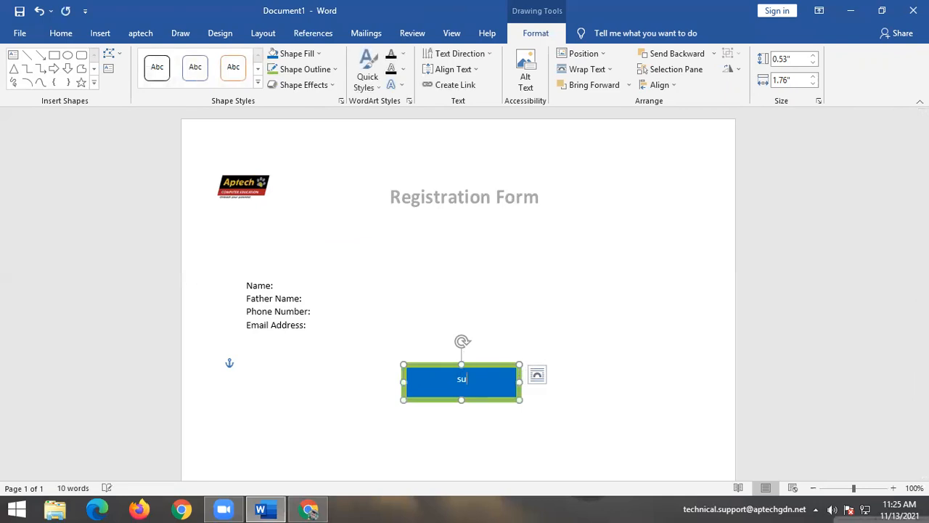
text(bmit)
key(ctrl+a)
key(ctrl+b)
click(555, 387)
Enlarge the 'submit' text to 18 pt with Grow Font and make it bold.
click(461, 381)
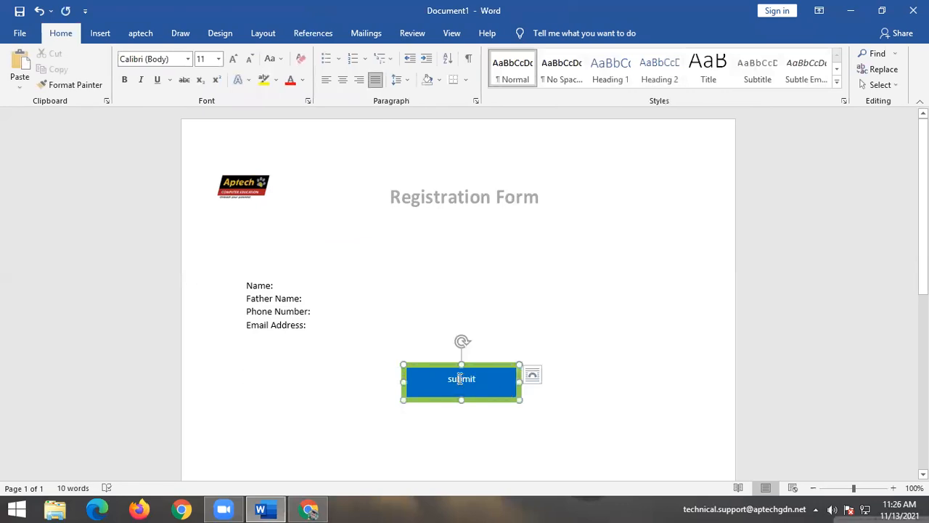
double_click(461, 378)
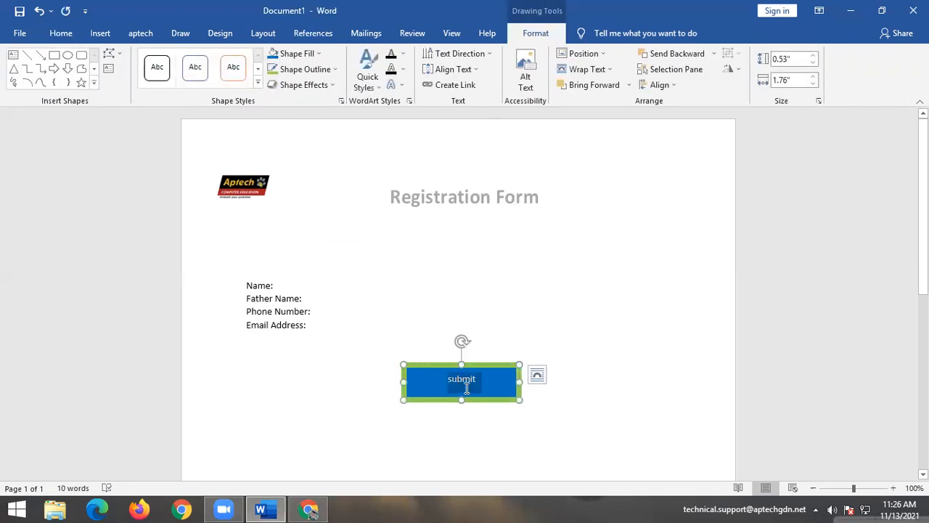
click(71, 35)
click(233, 59)
click(233, 58)
key(ctrl+b)
click(574, 291)
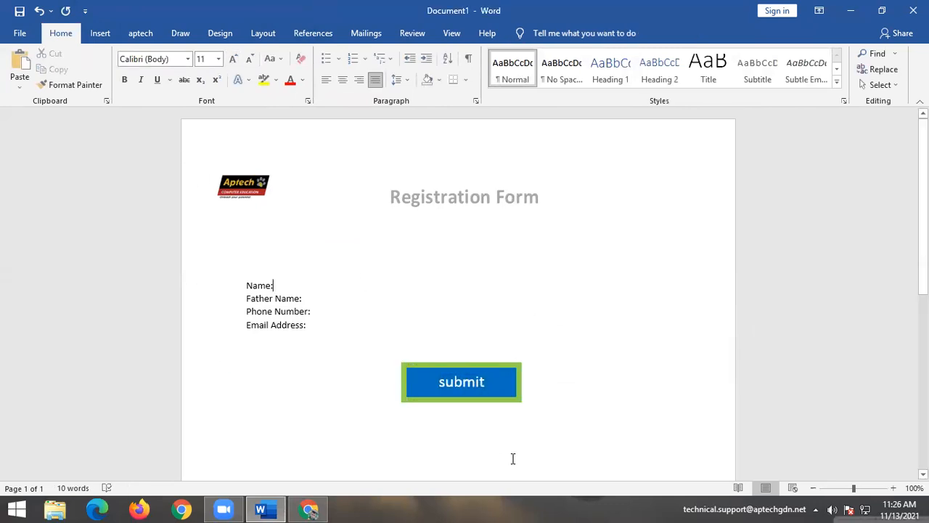
click(492, 381)
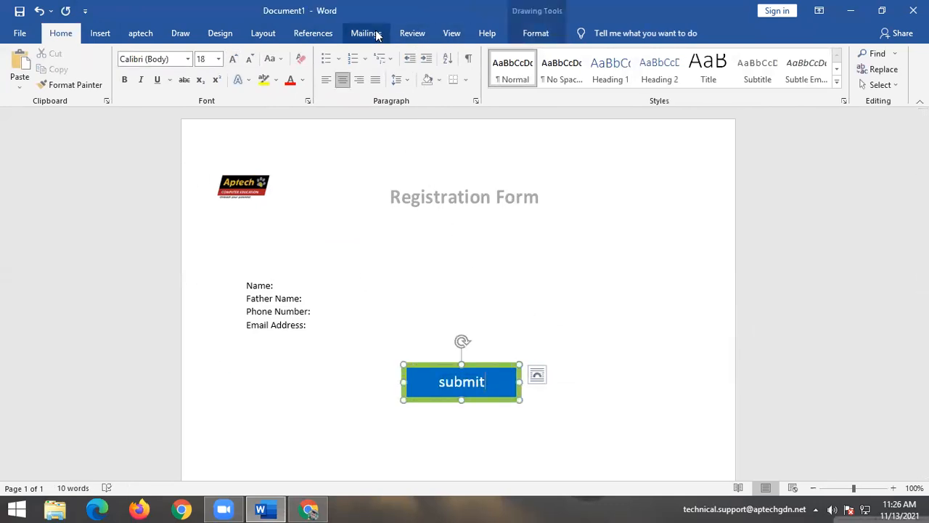
click(535, 34)
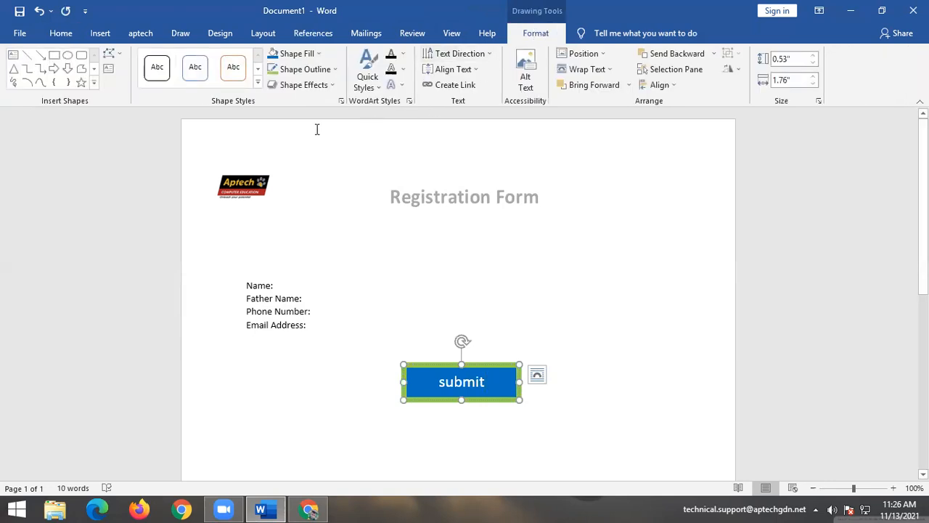
Add a perspective shadow to the submit button and deselect it.
click(292, 86)
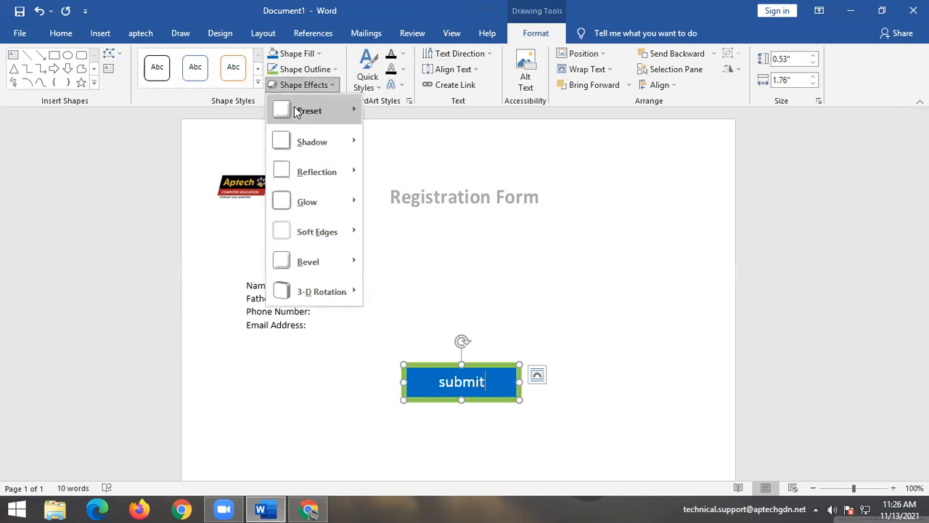
mouse_move(312, 110)
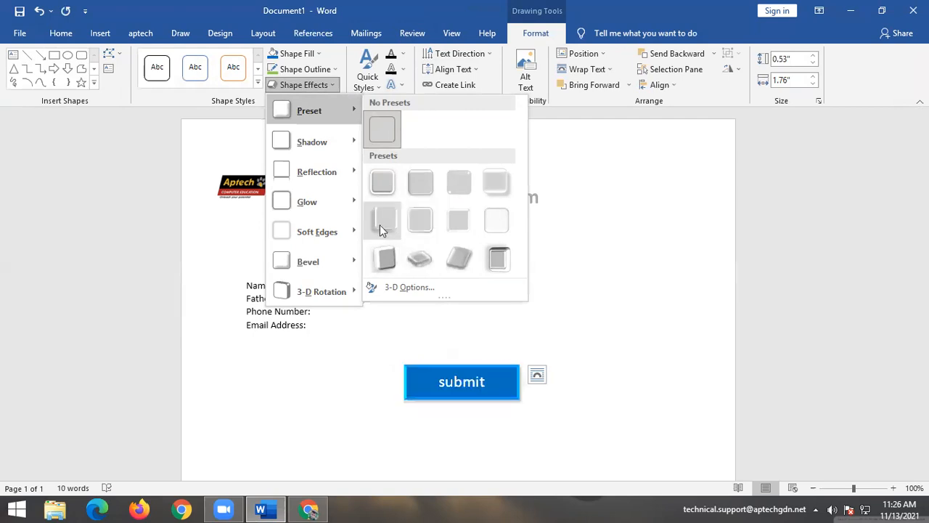
mouse_move(326, 140)
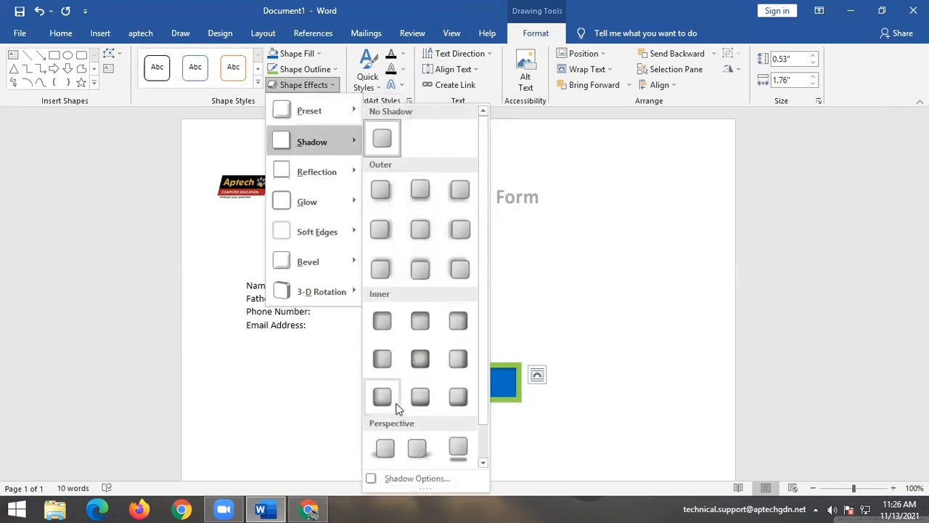
click(457, 445)
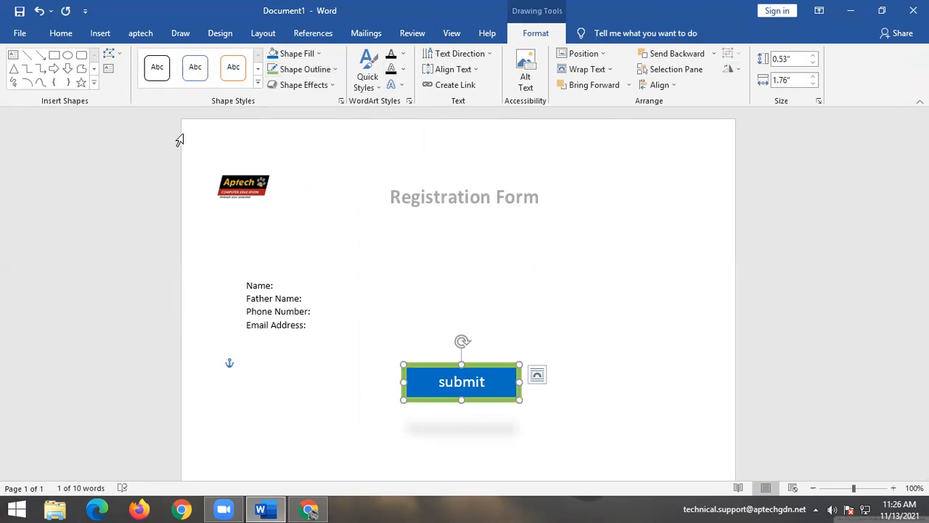
click(506, 374)
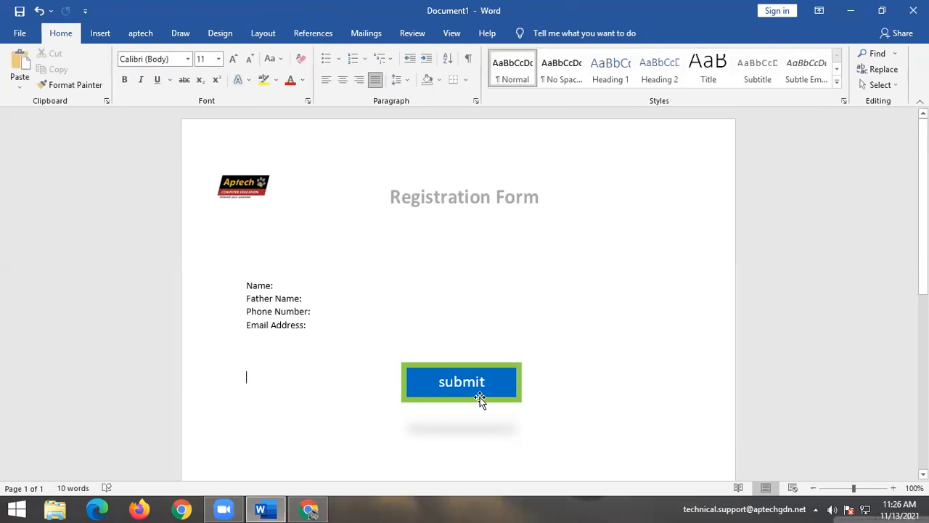
click(92, 34)
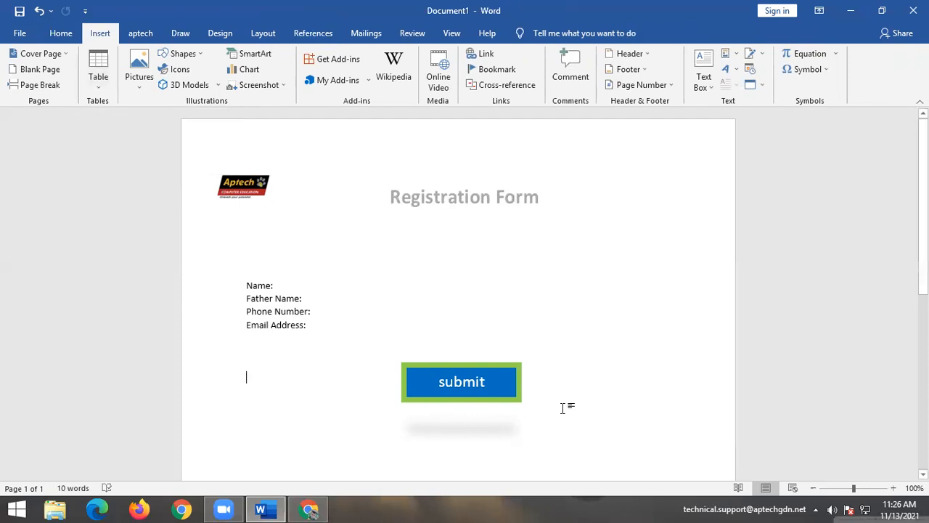
Type an underscore answer blank after the Name: label.
scroll(432, 372, down, 1)
scroll(432, 372, up, 1)
click(282, 274)
click(291, 288)
text(_)
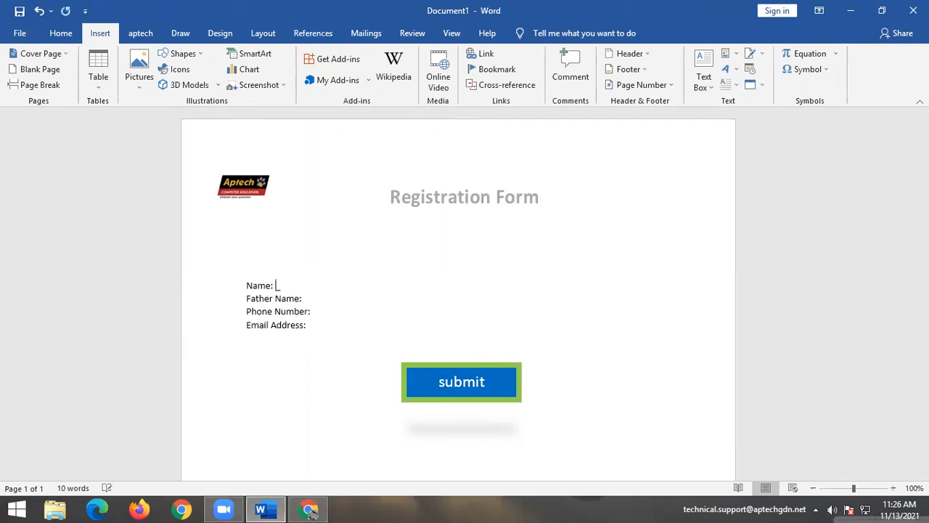
text(_______________________)
key(Return)
key(BackSpace)
Add underscore blanks after Father Name, Phone Number and Email Address.
text(_________________)
key(BackSpace)
key(BackSpace)
key(BackSpace)
key(BackSpace)
key(BackSpace)
key(BackSpace)
key(BackSpace)
key(BackSpace)
key(BackSpace)
key(BackSpace)
key(BackSpace)
key(BackSpace)
key(BackSpace)
key(BackSpace)
key(BackSpace)
key(BackSpace)
key(BackSpace)
text(______________)
key(Return)
key(BackSpace)
key(Down)
text(___________________)
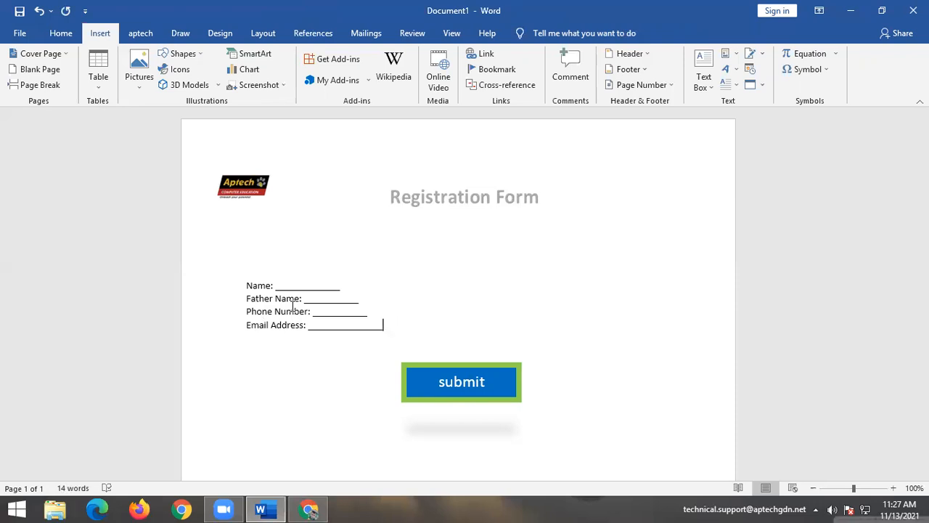
Add empty lines below the registration form.
click(58, 35)
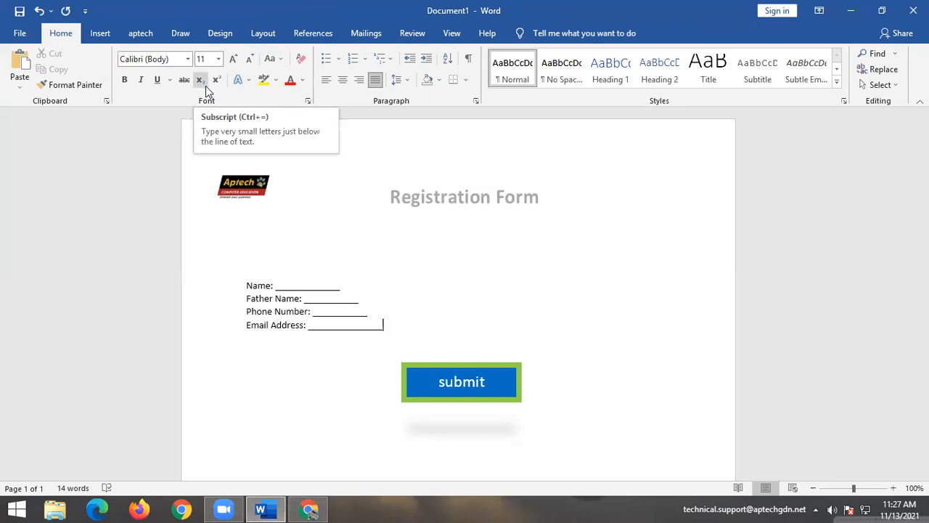
click(574, 419)
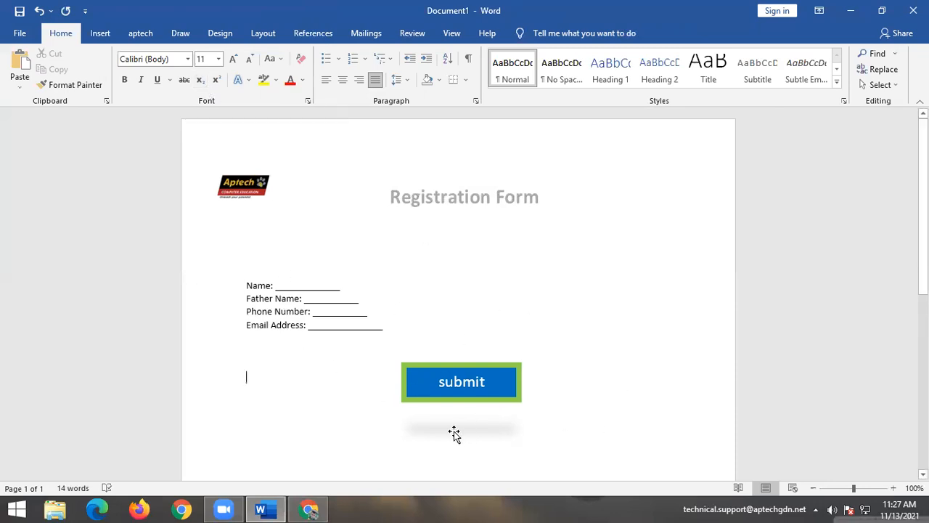
triple_click(561, 422)
click(478, 452)
key(Return)
key(Return)
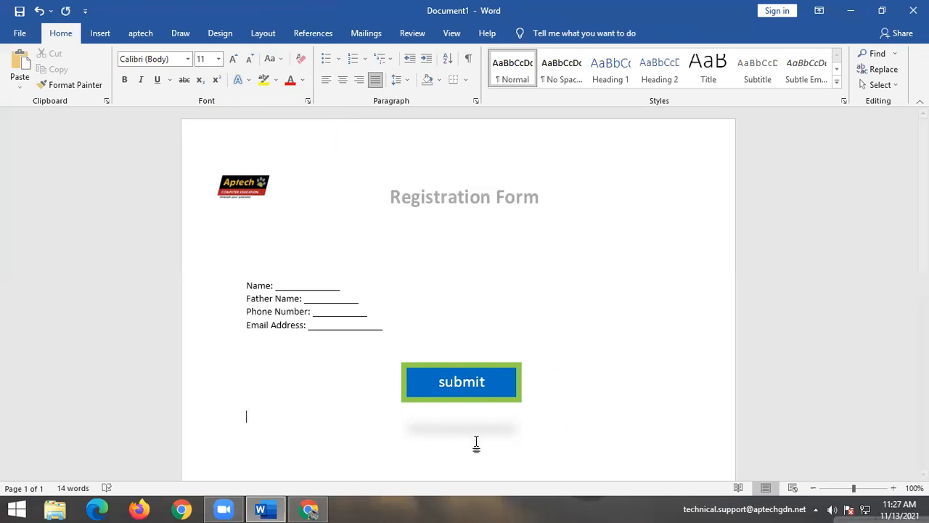
key(Return)
key(Return)
Insert a blank page, then leave header editing to return to the page 2 body.
click(99, 34)
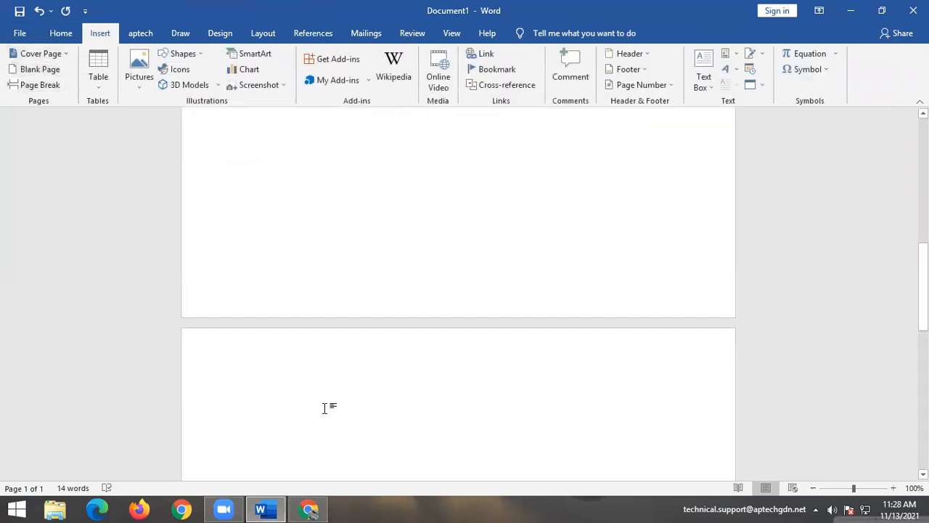
double_click(344, 348)
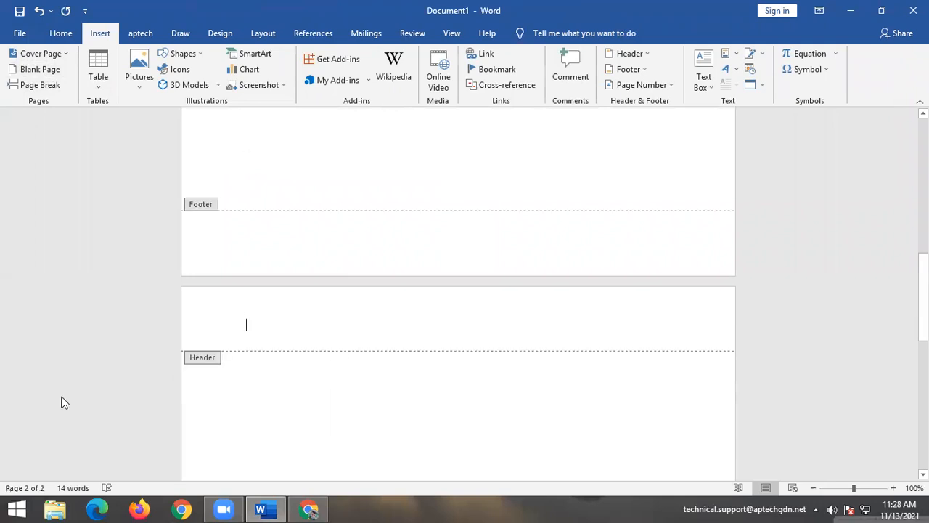
click(741, 80)
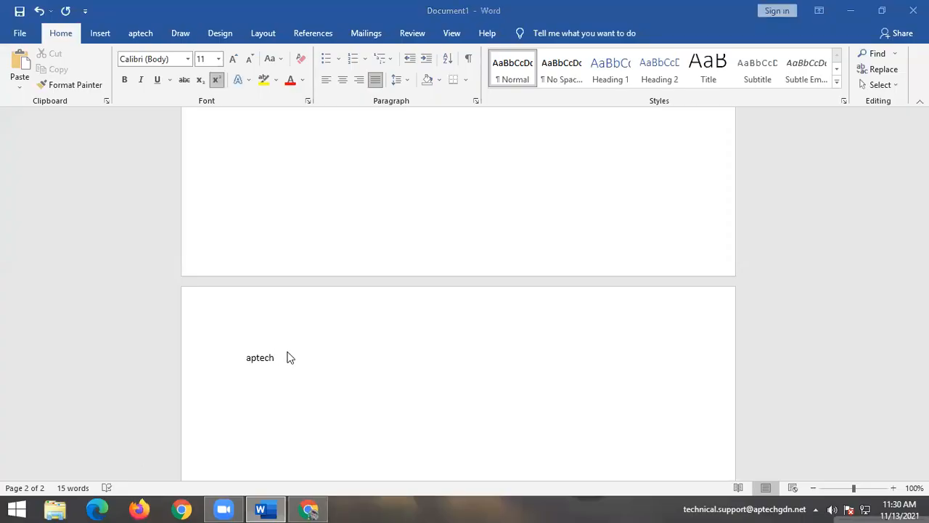
Type superscript 'garden' after aptech, grow it to 22 pt, and ignore its spelling flag.
text(garden)
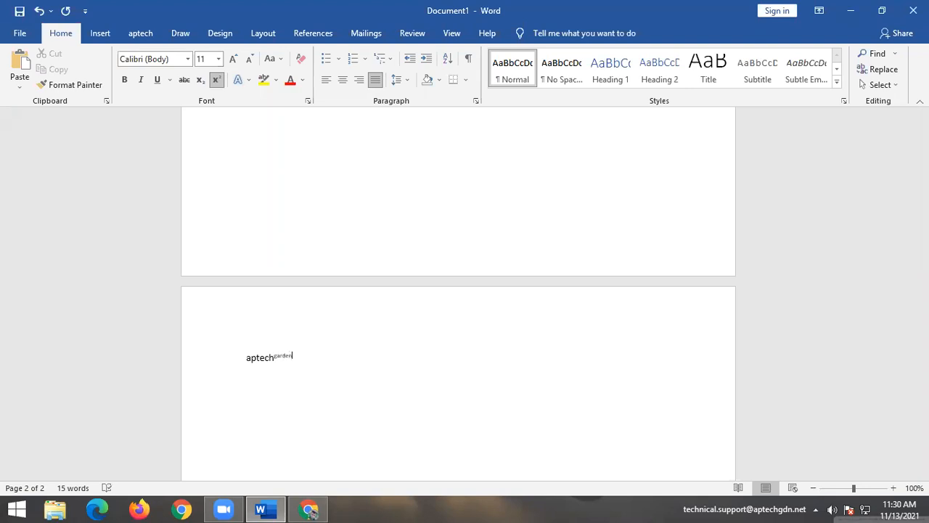
drag(298, 357, 246, 362)
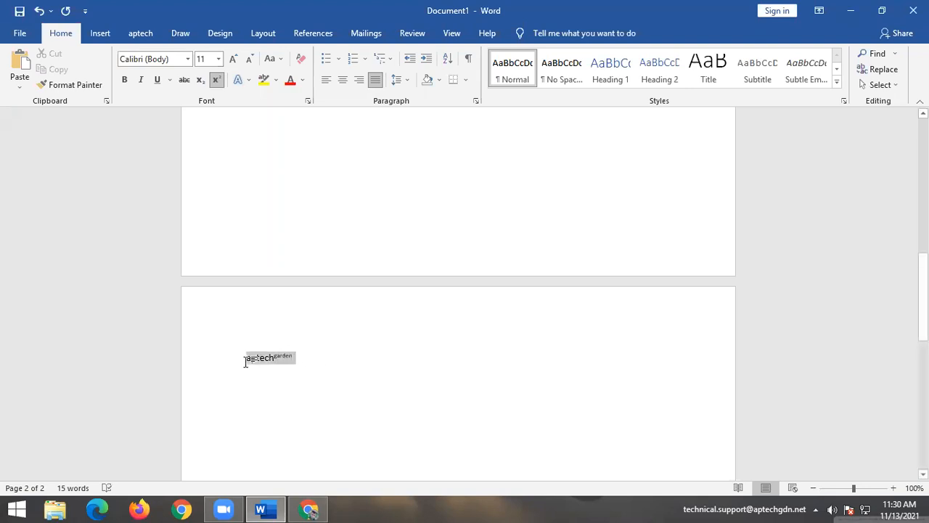
click(233, 59)
click(233, 58)
click(233, 58)
click(233, 59)
click(233, 59)
click(233, 59)
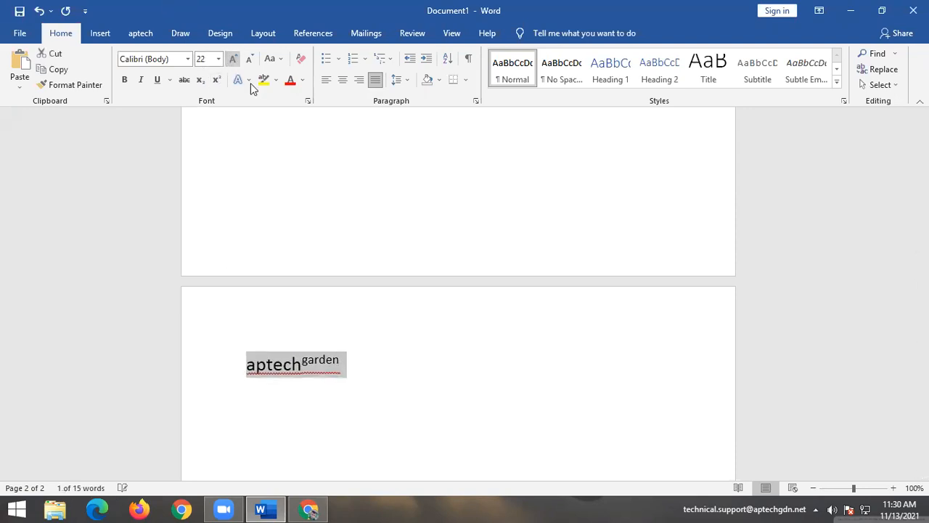
click(565, 419)
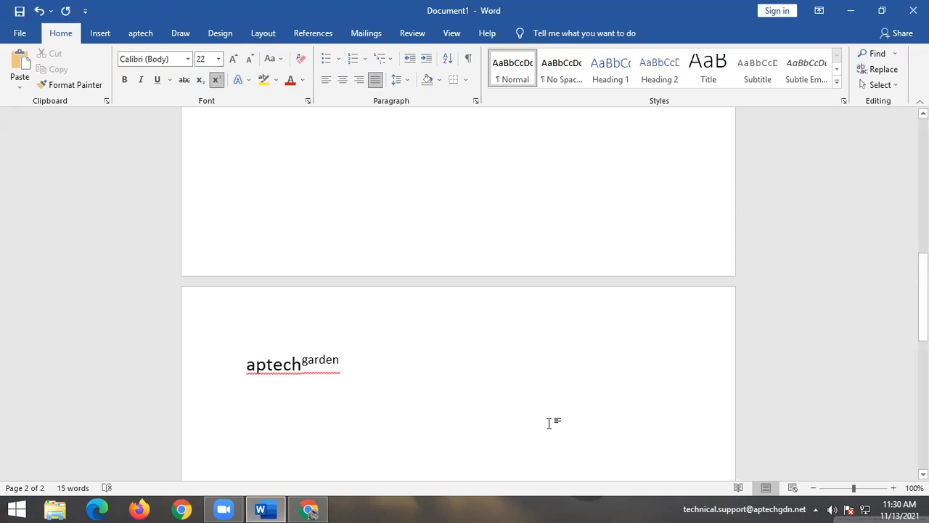
right_click(282, 361)
click(305, 167)
On a new line, try out a 9 with a superscript digit, then clear formatting.
key(Return)
key(Return)
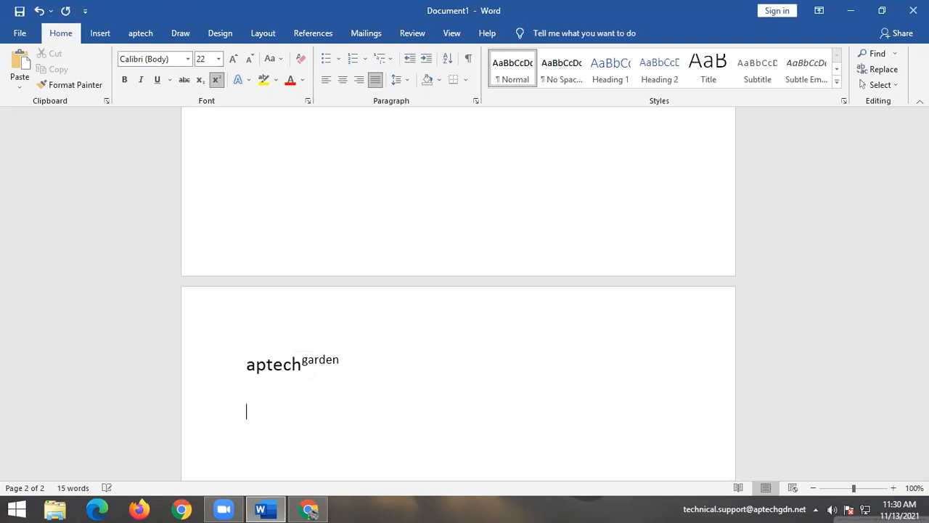
text((=9)
key(BackSpace)
key(BackSpace)
key(BackSpace)
text(0)
key(BackSpace)
text(9)
click(215, 80)
key(BackSpace)
text(9)
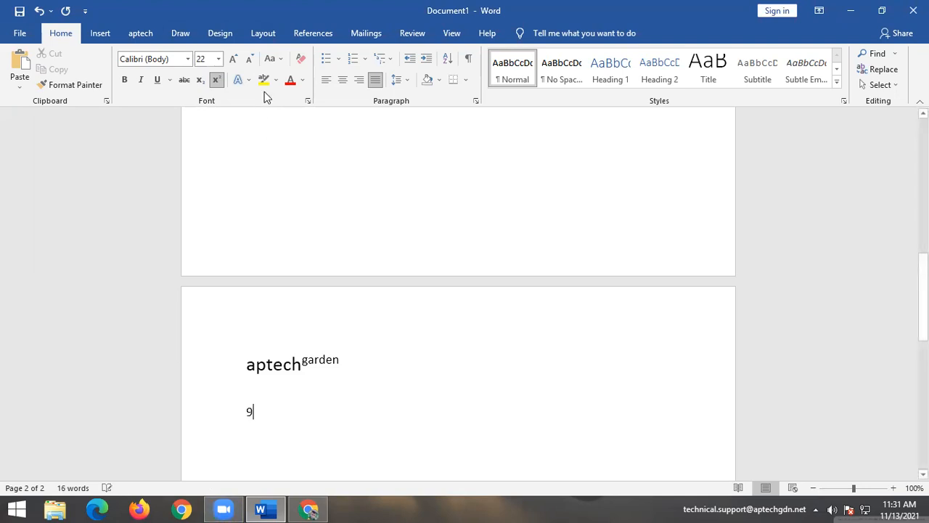
click(215, 81)
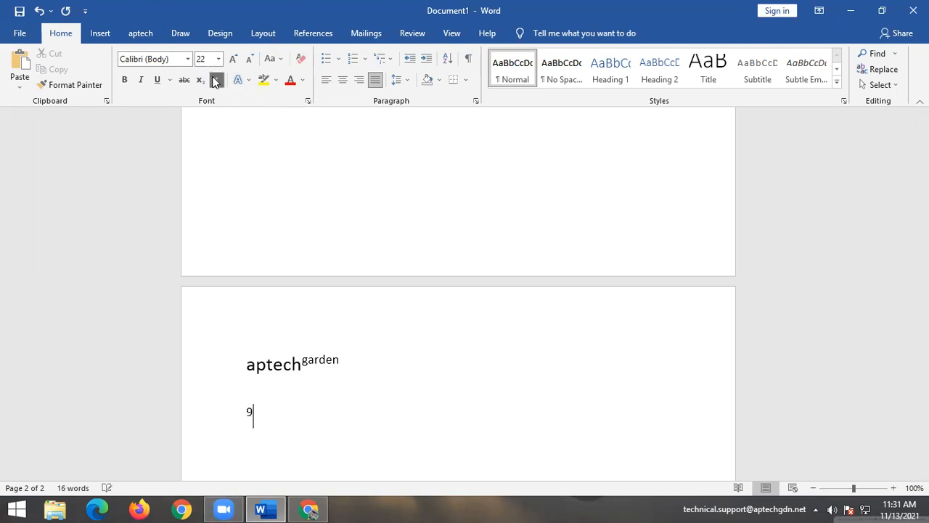
text(2)
key(BackSpace)
key(BackSpace)
key(BackSpace)
click(301, 58)
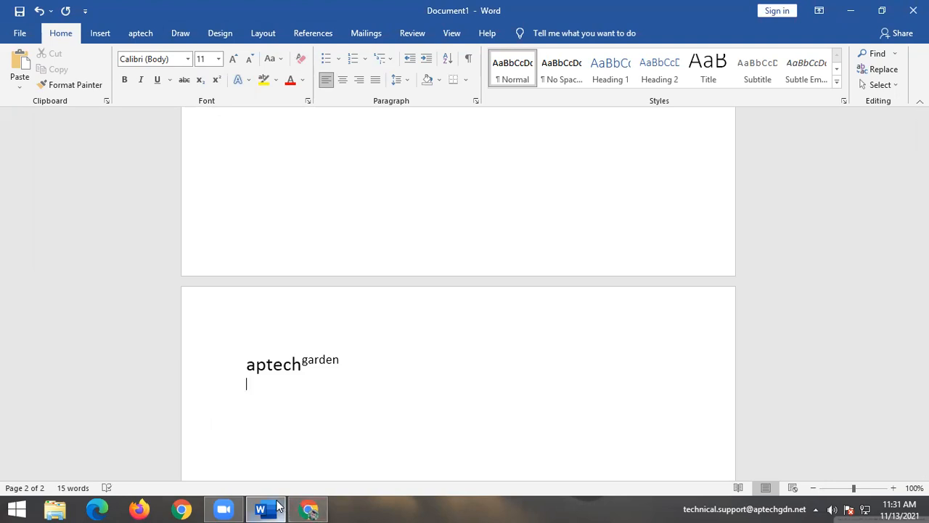
Type a 9 followed by a superscript digit and grow that line to 22 pt.
key(Return)
key(Return)
text(9)
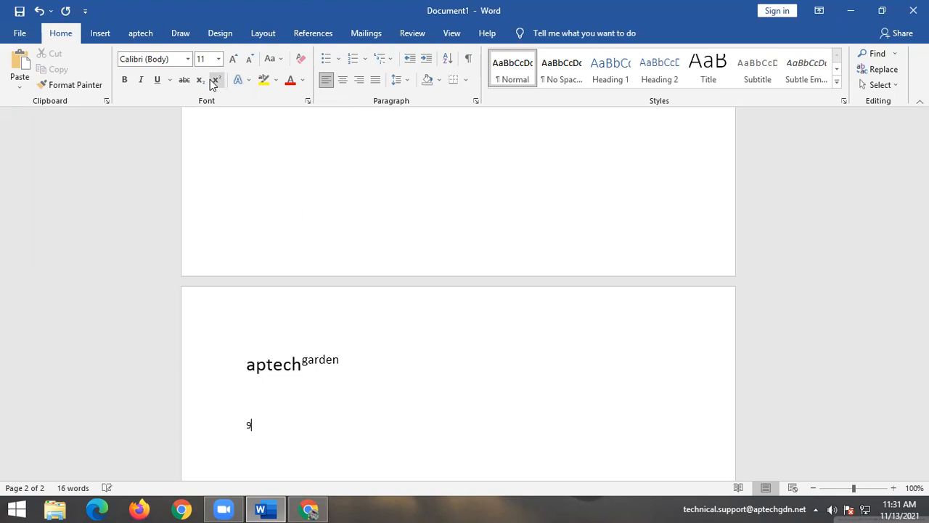
click(216, 81)
text(2)
drag(260, 425, 240, 417)
click(233, 58)
click(233, 59)
click(233, 58)
click(233, 58)
click(233, 58)
click(233, 58)
click(394, 423)
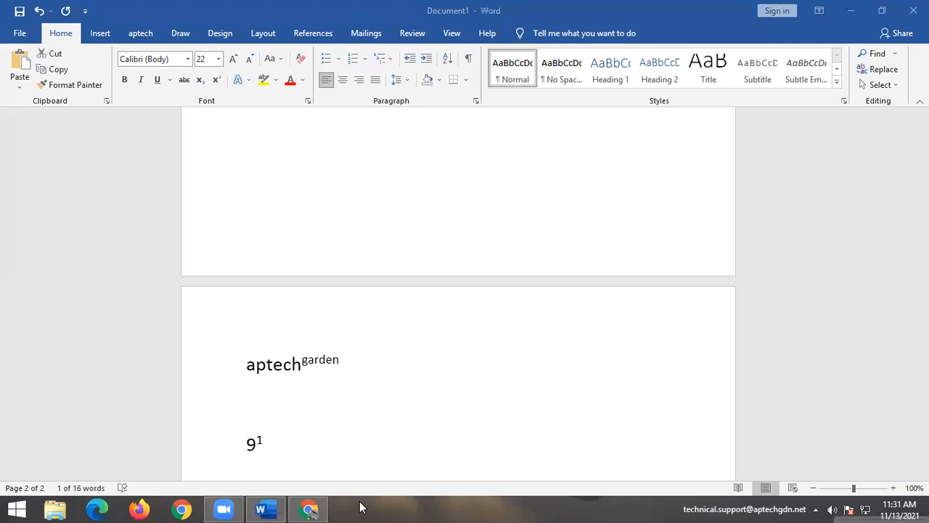
Below the 9 line, type Aptech followed by subscript 'center' in plain formatting.
click(311, 442)
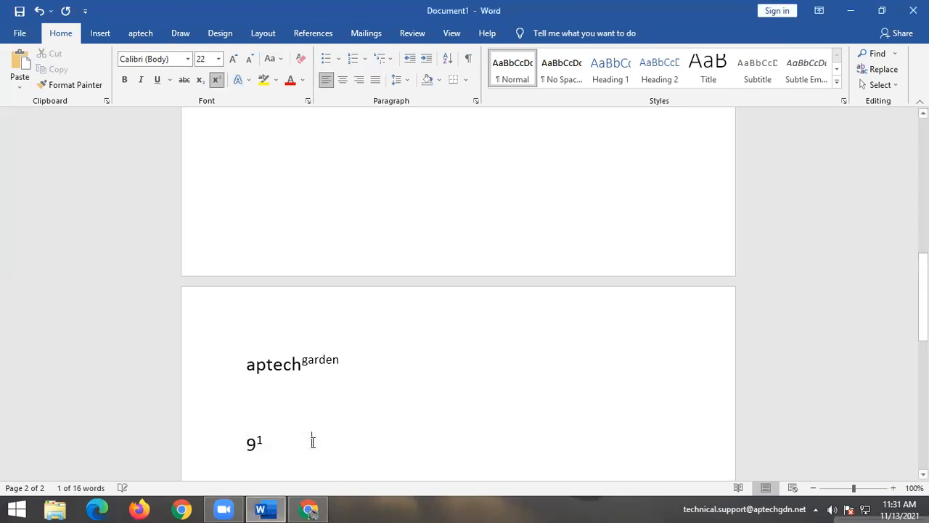
scroll(190, 348, down, 1)
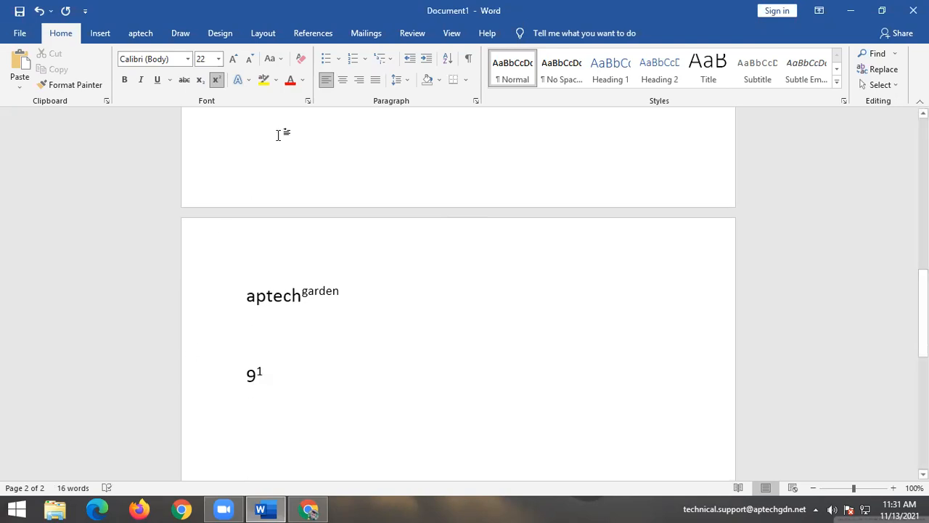
click(300, 59)
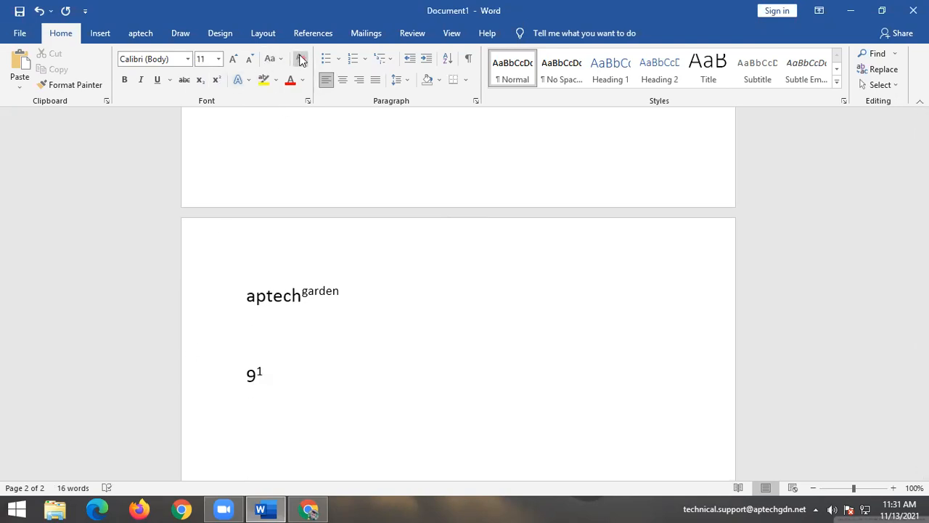
text(Aptech)
click(200, 81)
text(center)
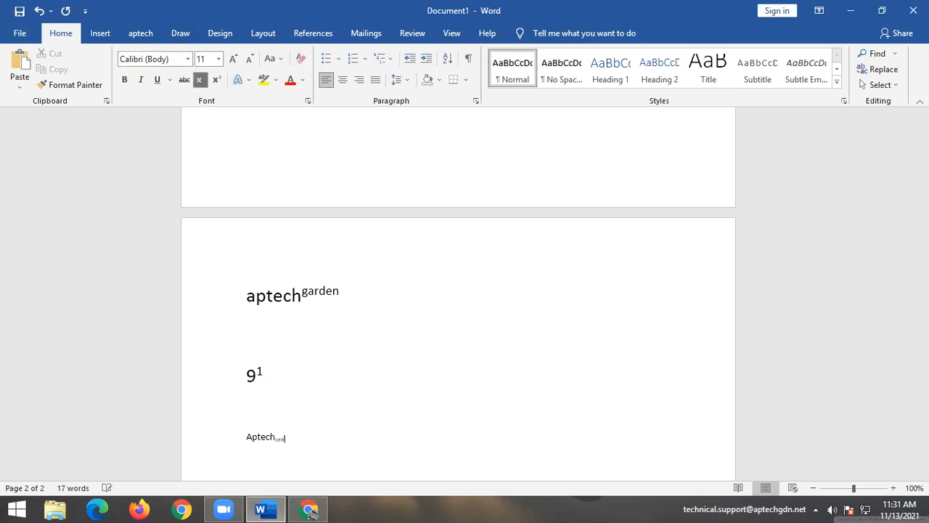
Grow Aptechcenter to 20 pt, ignore its spelling flag, and select the sample lines.
drag(294, 439, 248, 407)
click(233, 58)
click(233, 58)
click(233, 58)
click(233, 58)
click(483, 324)
scroll(459, 408, down, 2)
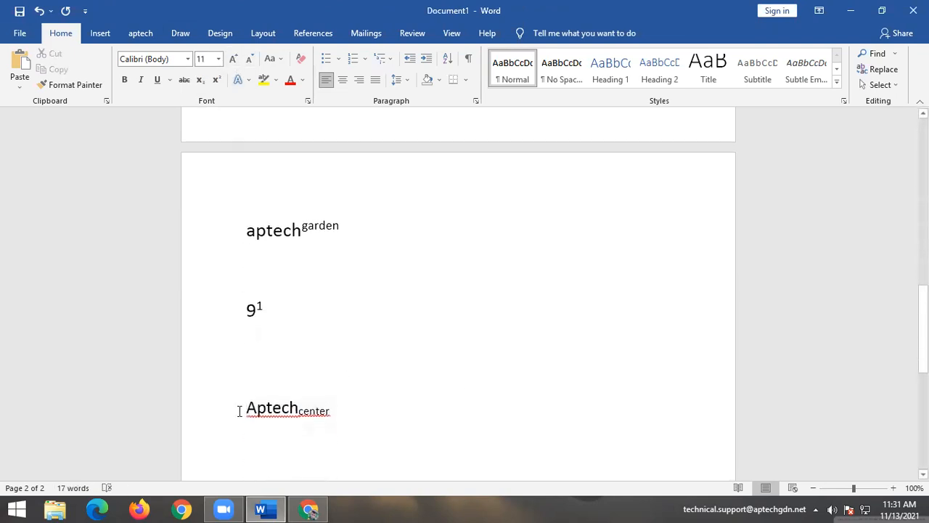
right_click(290, 401)
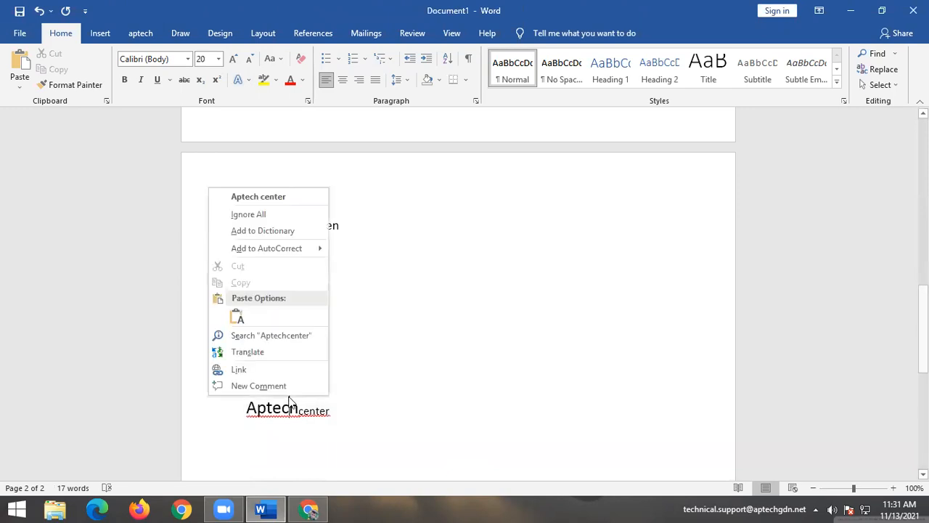
click(270, 211)
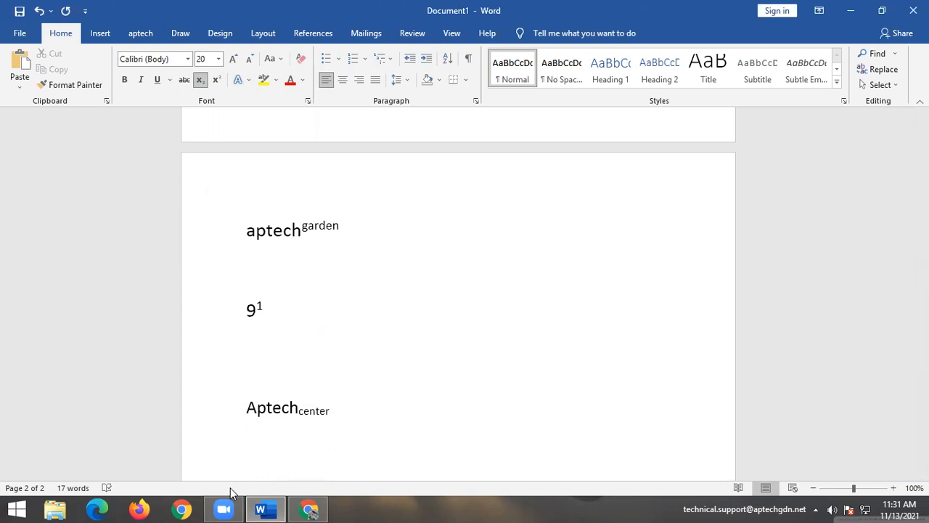
drag(338, 413, 246, 240)
Delete the sample lines, clear formatting, and try =rand() on page 2 before undoing it.
key(Delete)
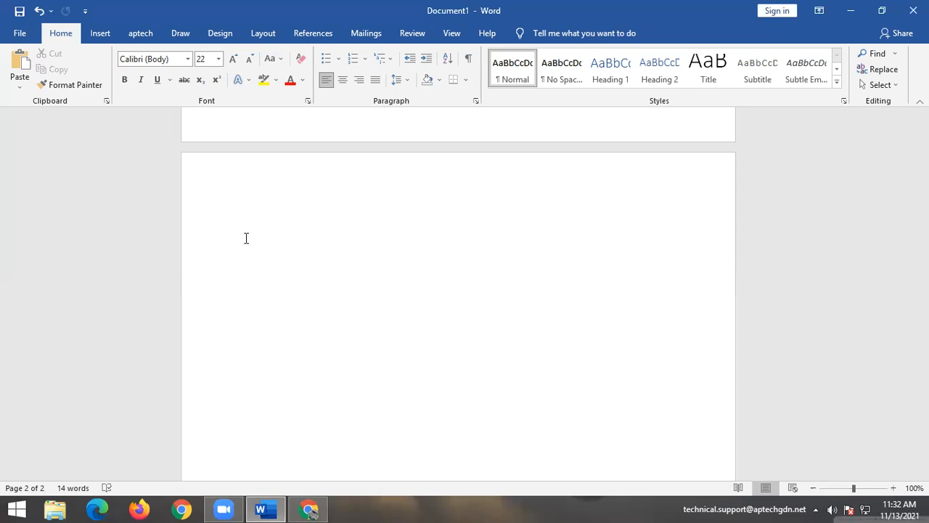
text(=)
key(BackSpace)
click(300, 59)
text(=rand())
key(Return)
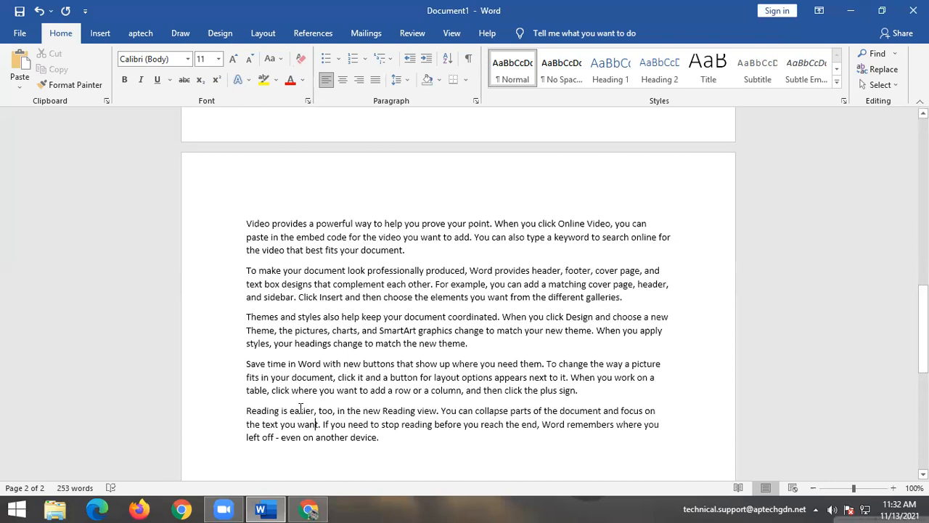
key(ctrl+z)
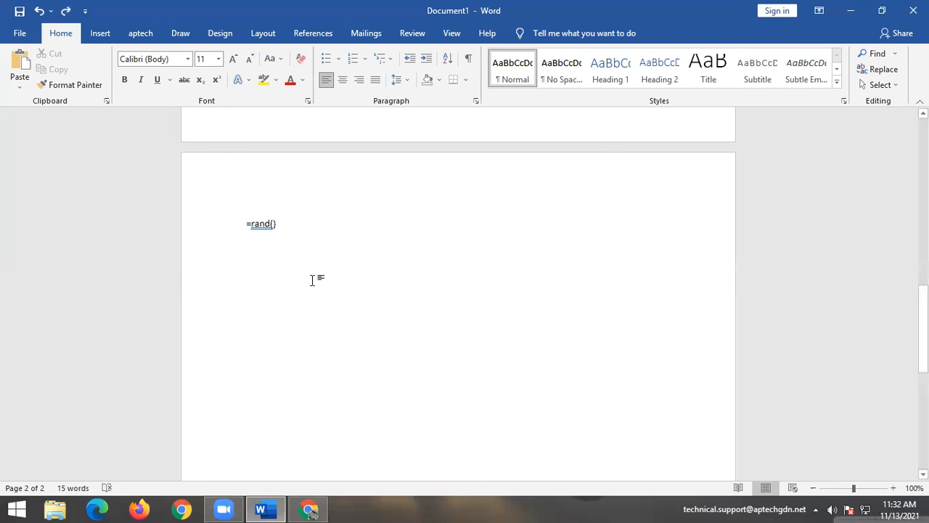
Change the formula to =rand(10) to generate ten sample paragraphs.
click(274, 223)
text(10)
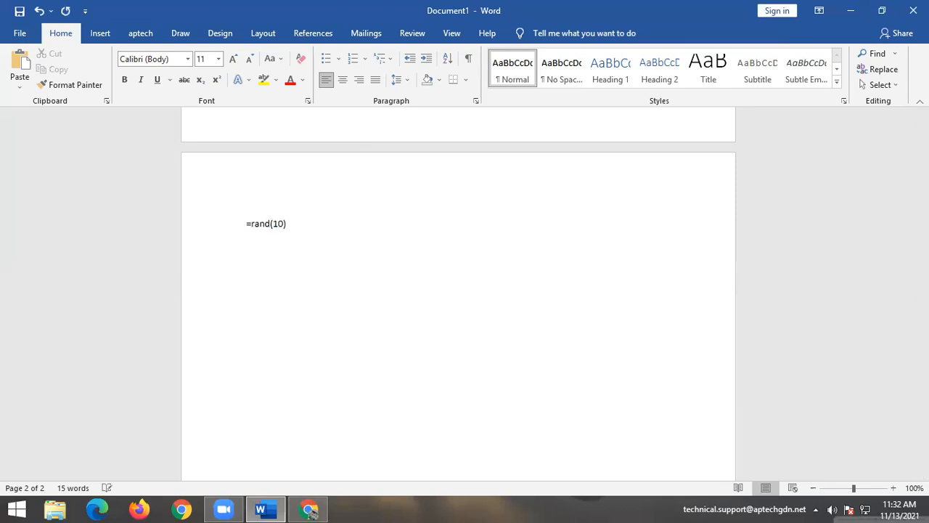
key(Return)
key(BackSpace)
key(Return)
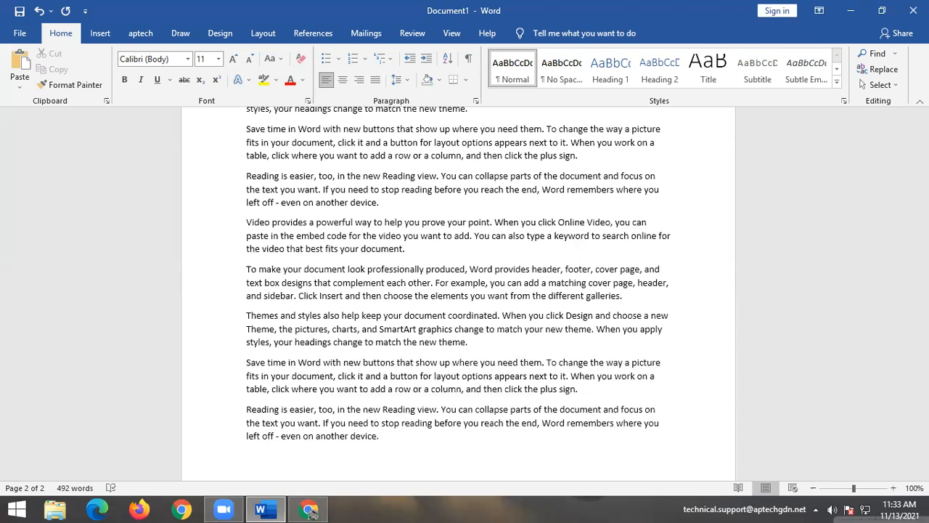
Undo the rand text and replace =rand(10) with =lorem() to generate Lorem ipsum paragraphs.
key(ctrl+z)
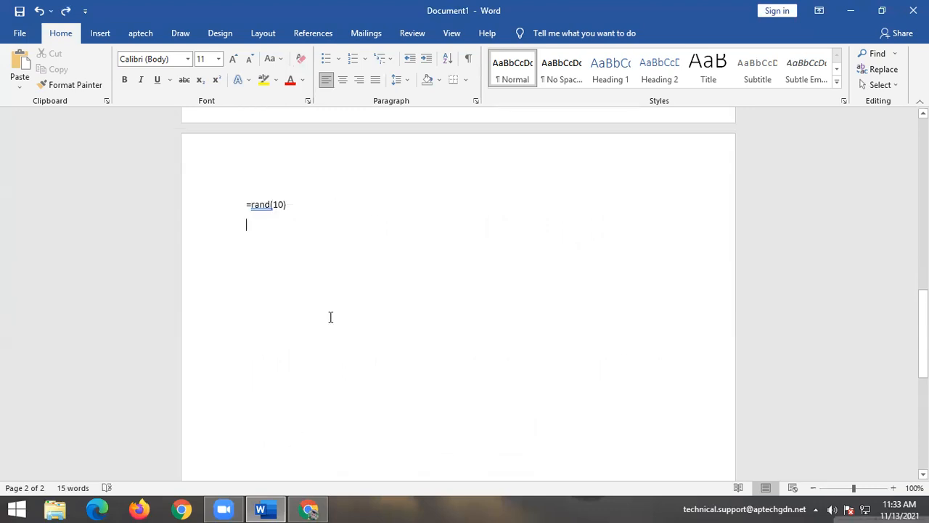
drag(305, 204, 234, 204)
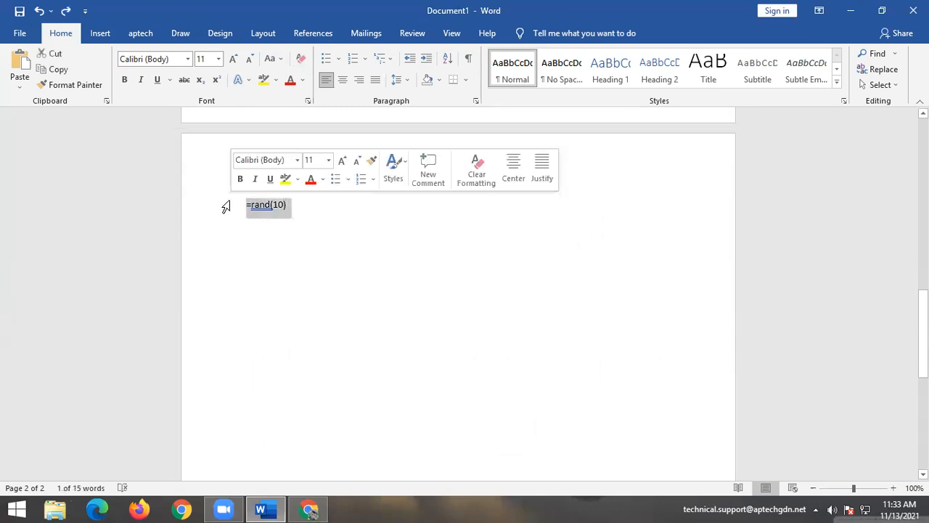
key(Delete)
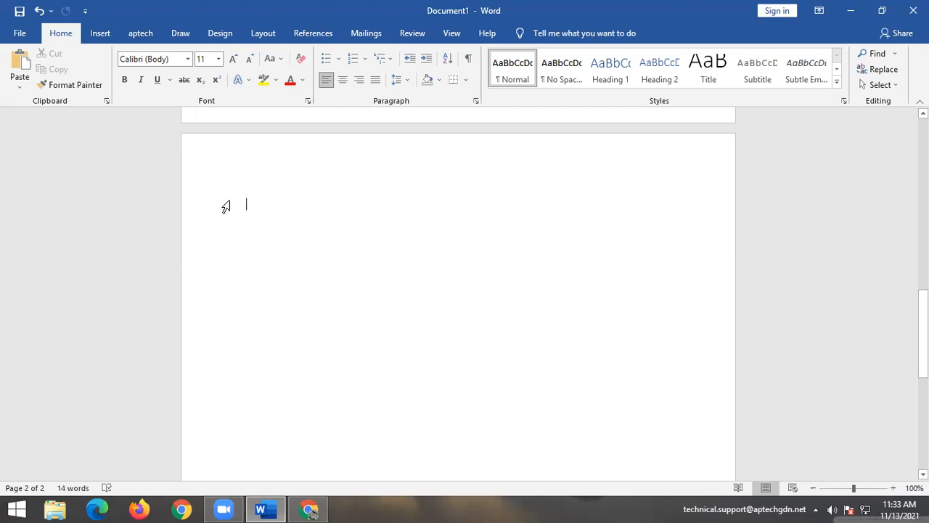
text(=lore)
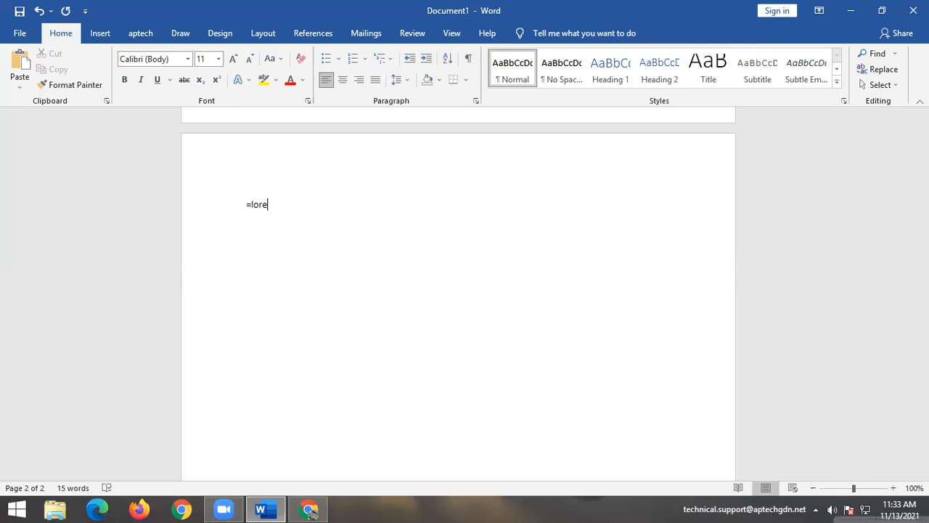
text(m())
key(Return)
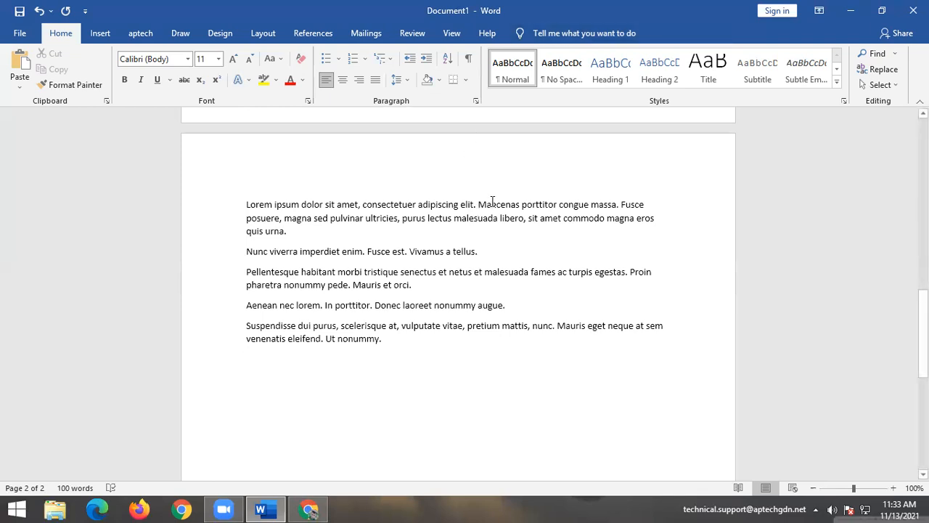
Put the cursor in the Nunc viverra paragraph and show the bullet style choices.
drag(397, 348, 307, 112)
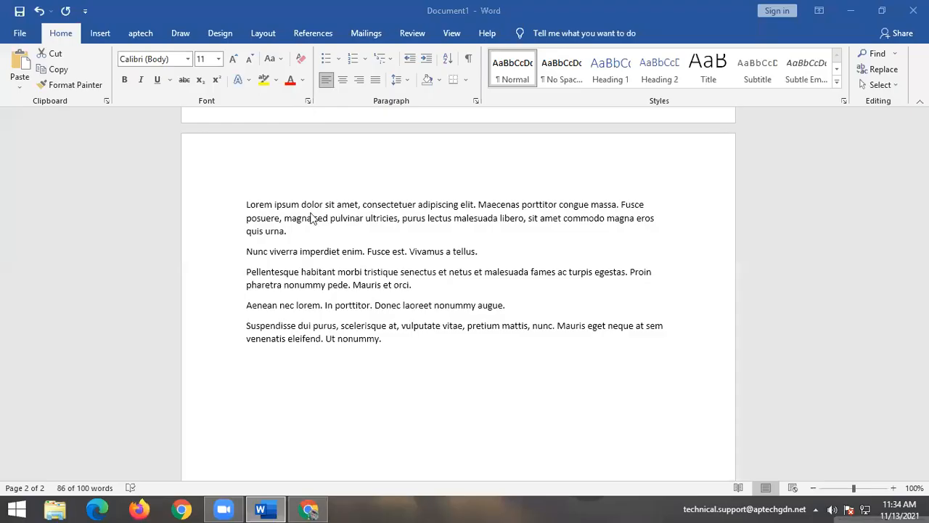
click(250, 255)
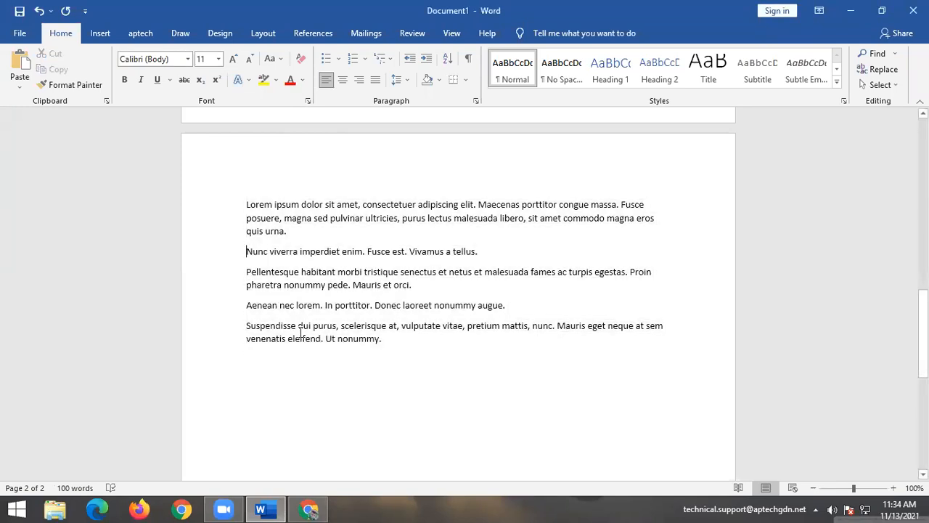
click(338, 57)
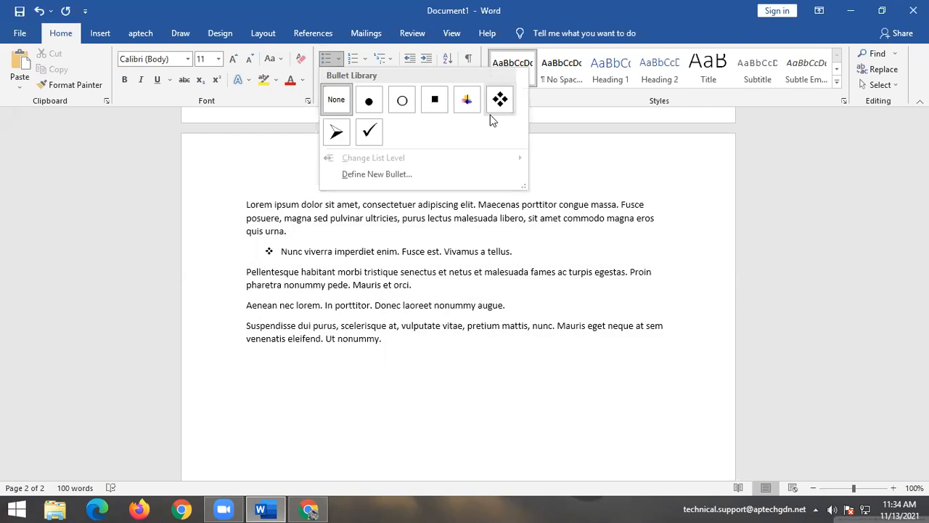
Apply a round bullet to the Nunc viverra paragraph.
click(370, 102)
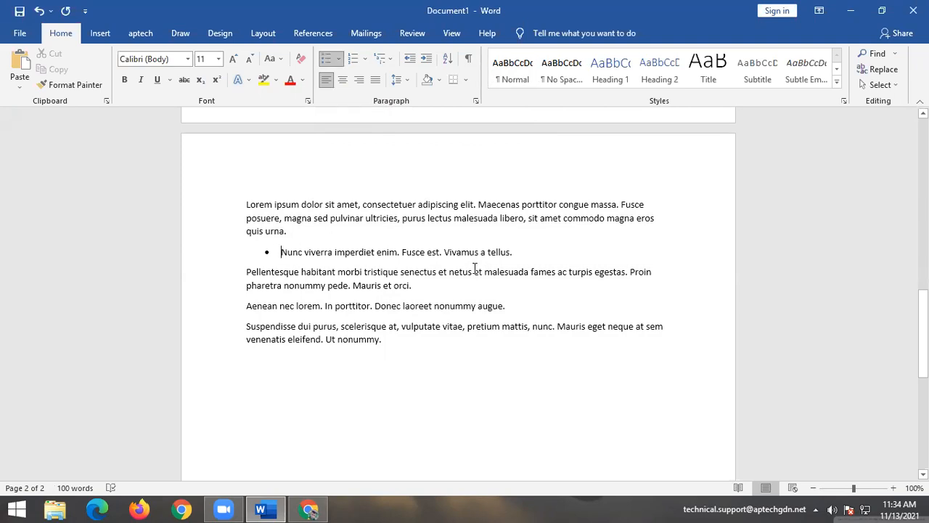
click(540, 248)
key(Return)
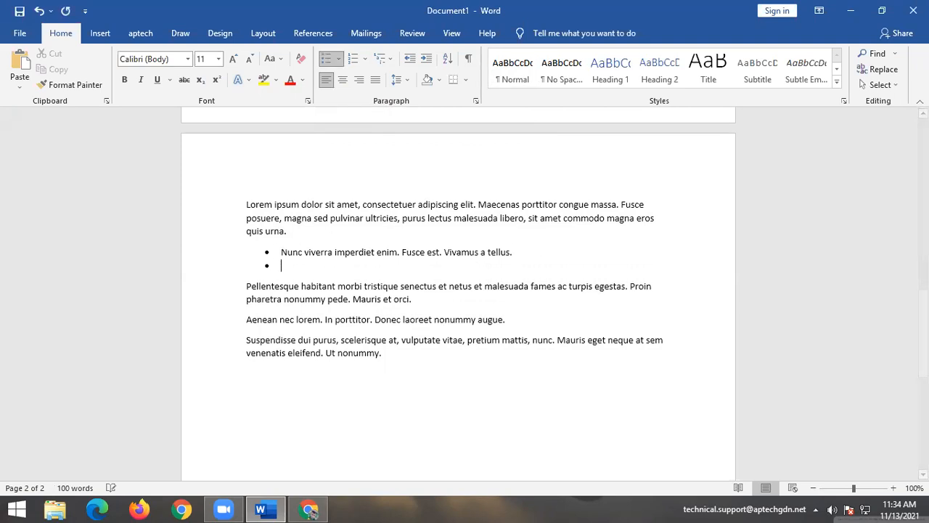
key(Return)
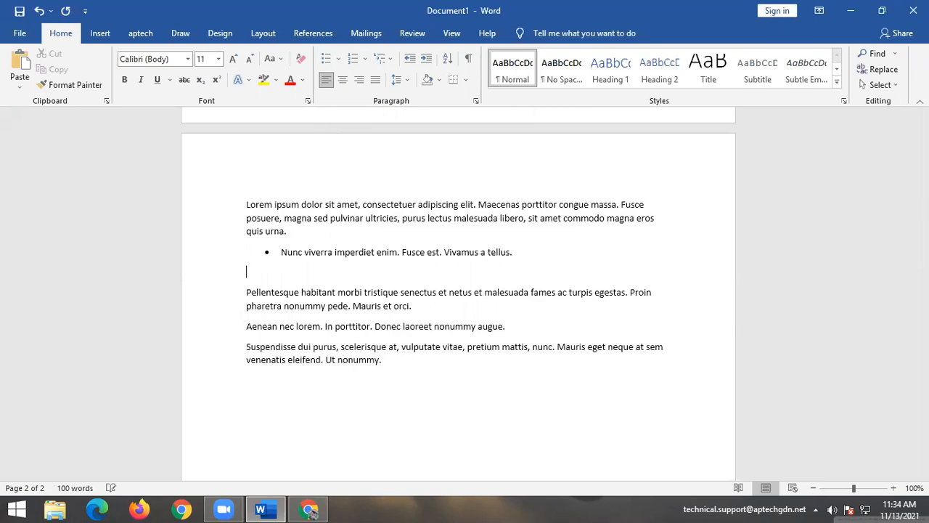
key(BackSpace)
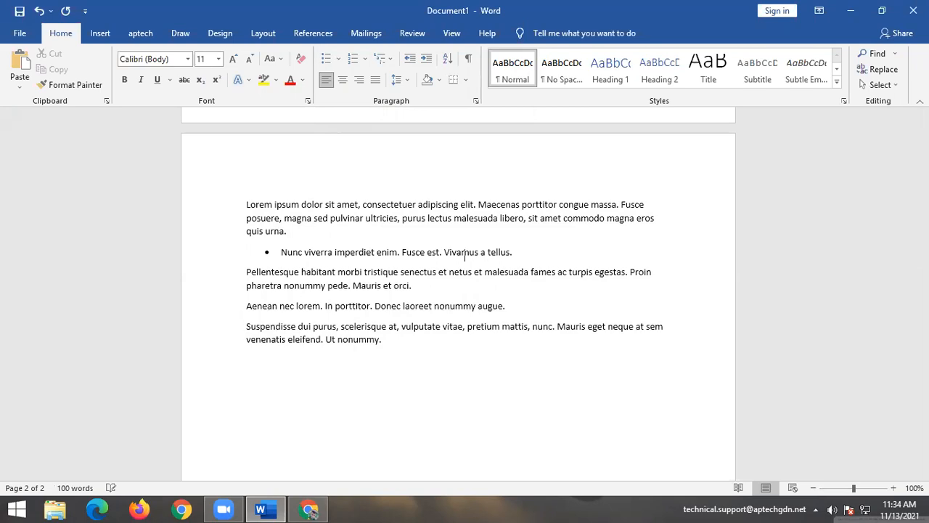
Add bullet items Hga and Gfd, then undo everything back to the =lorem() line.
key(Return)
text(Hga)
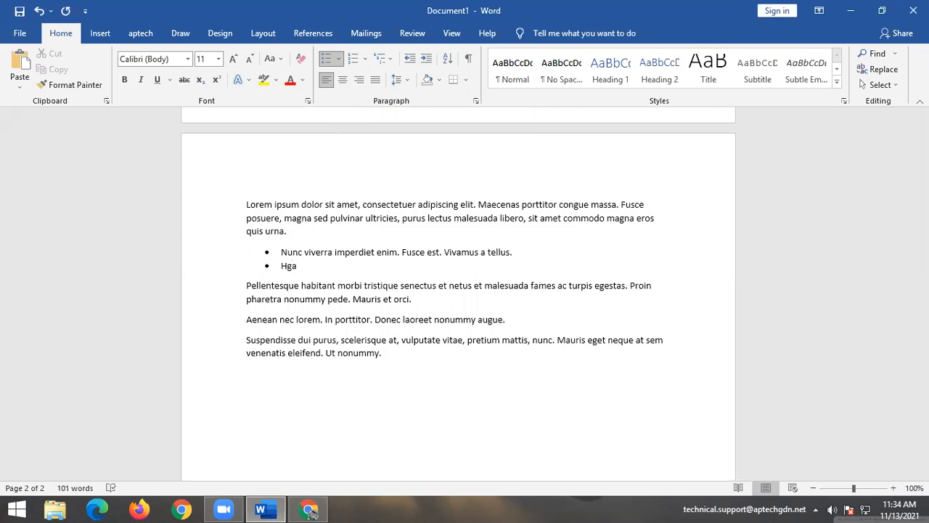
key(Return)
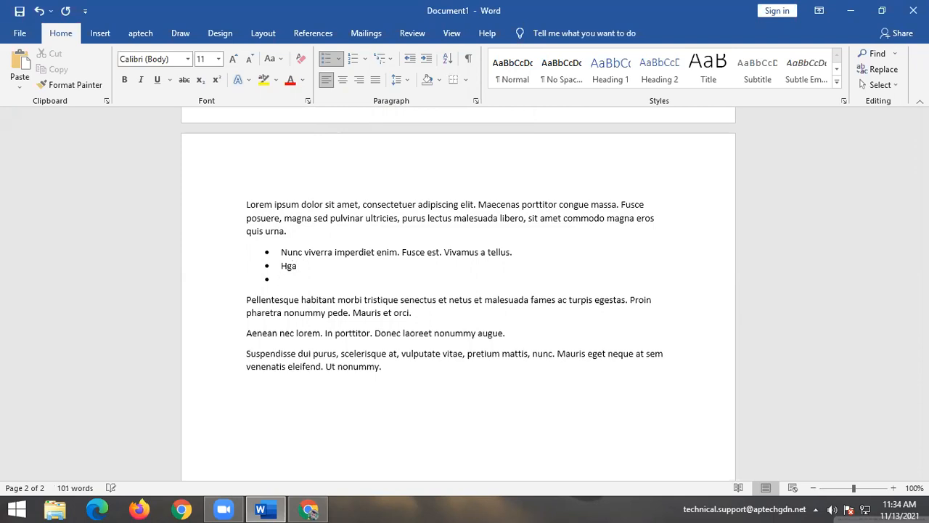
text(Gfd)
key(Return)
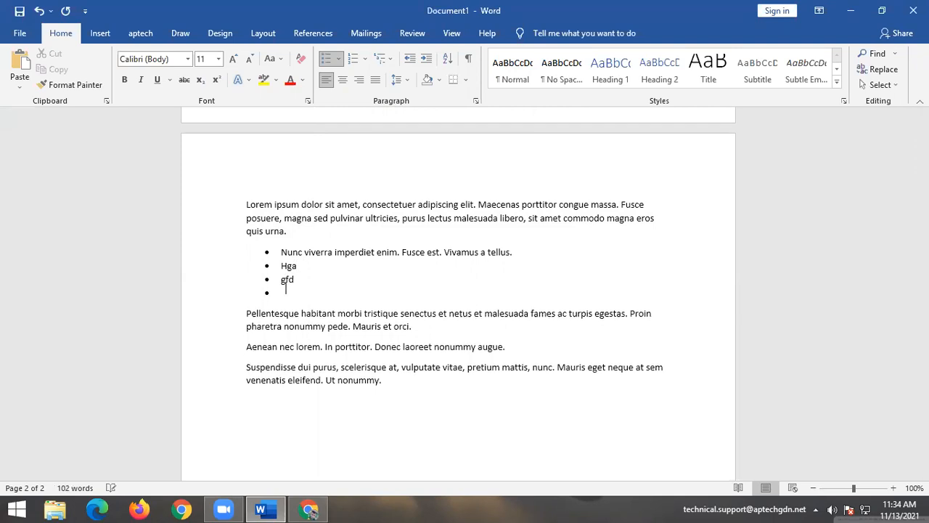
key(BackSpace)
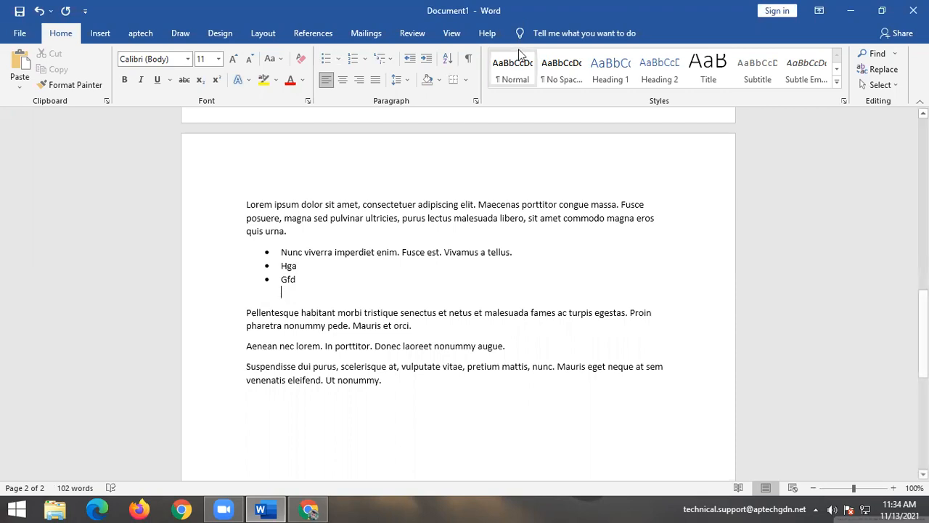
key(BackSpace)
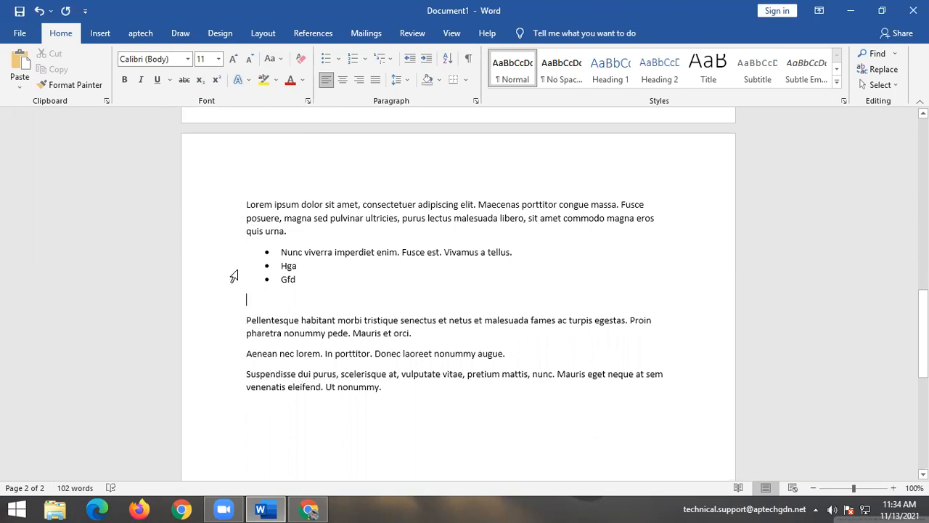
key(BackSpace)
key(BackSpace)
key(BackSpace)
key(BackSpace)
key(BackSpace)
key(BackSpace)
key(BackSpace)
key(BackSpace)
key(BackSpace)
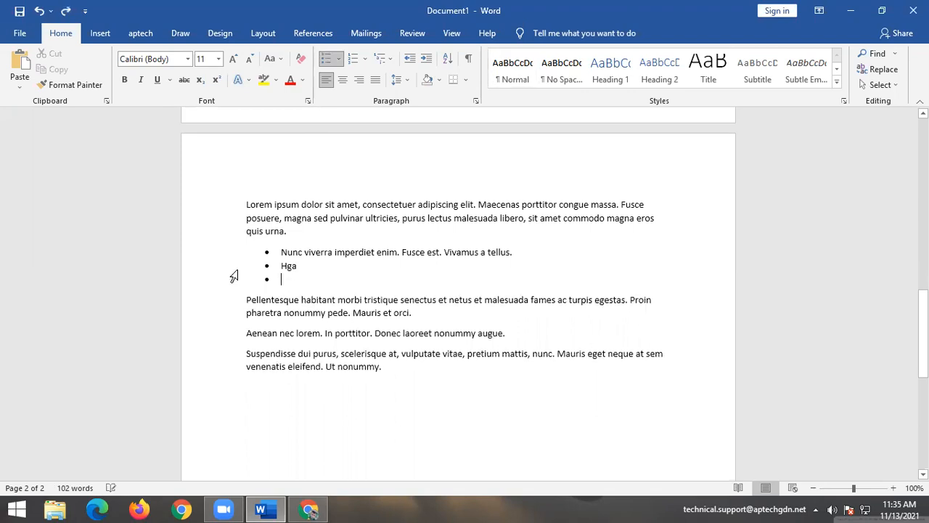
key(ctrl+z)
key(ctrl+z)
key(ctrl+z)
key(ctrl+z)
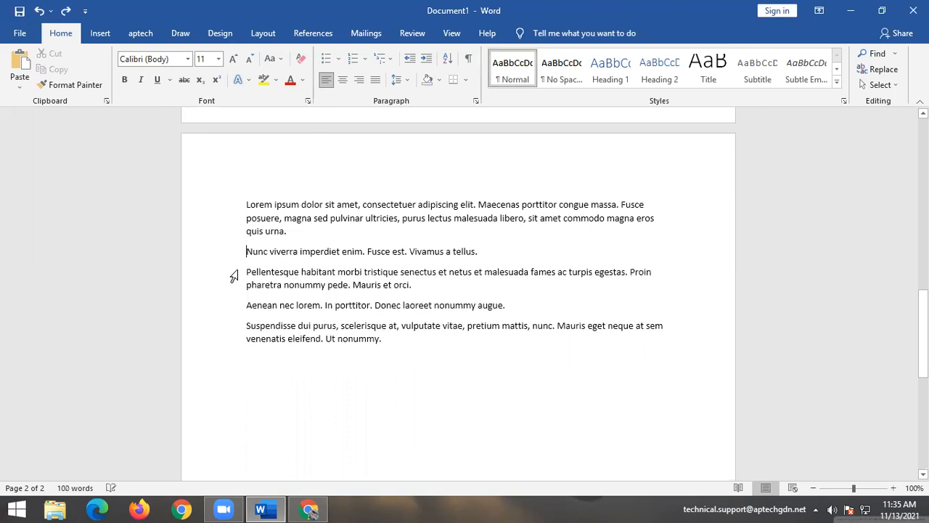
Replace =lorem() with =rand() to generate five sample paragraphs, then show numbering formats.
triple_click(286, 207)
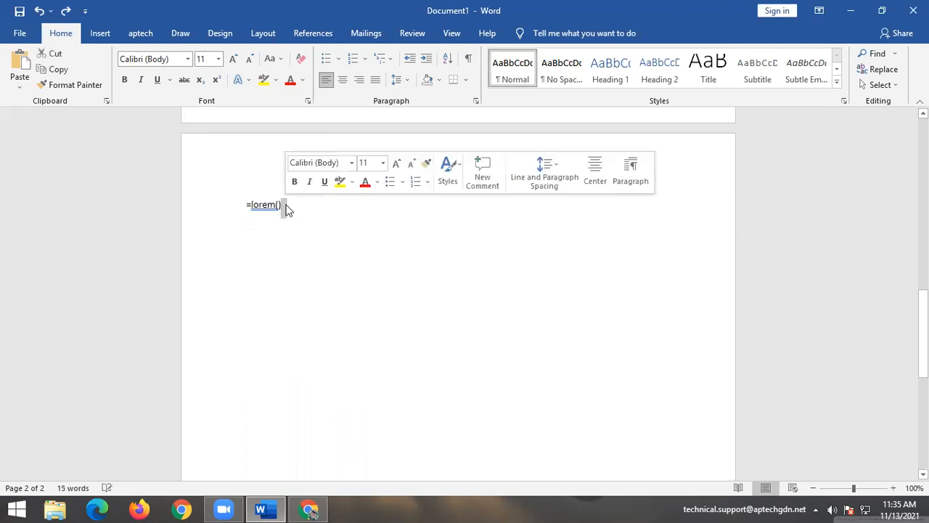
click(286, 208)
key(BackSpace)
key(BackSpace)
key(BackSpace)
key(BackSpace)
key(BackSpace)
key(BackSpace)
key(BackSpace)
key(BackSpace)
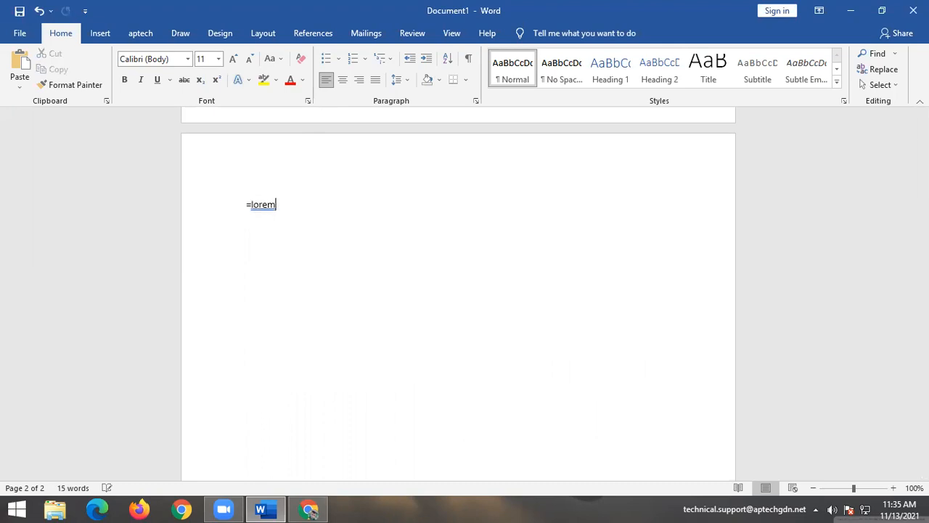
text(=rand())
key(Return)
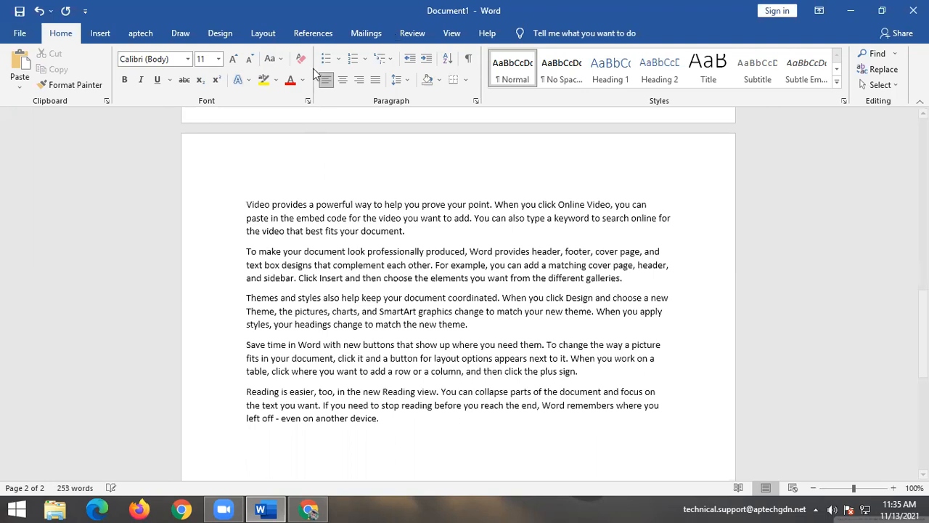
click(365, 58)
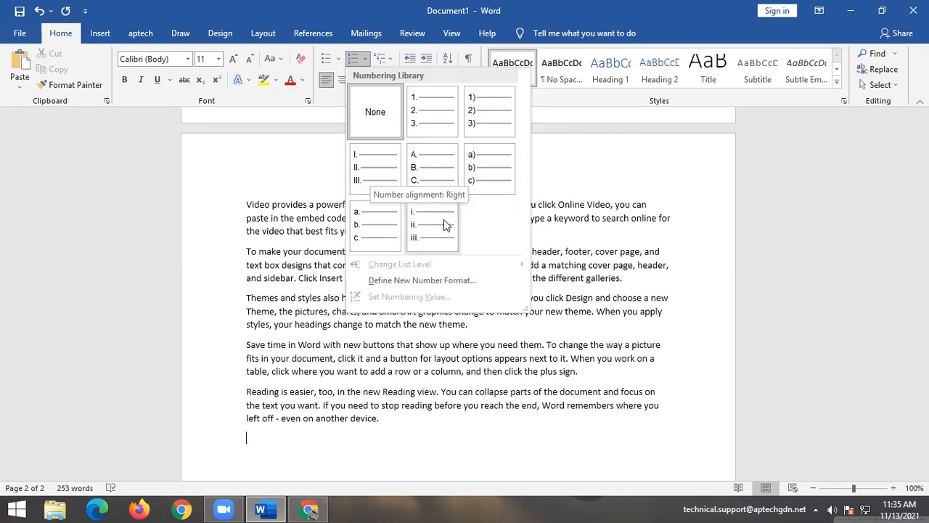
Number the first two sample paragraphs with the 1., 2., 3. format.
click(604, 162)
drag(248, 204, 645, 278)
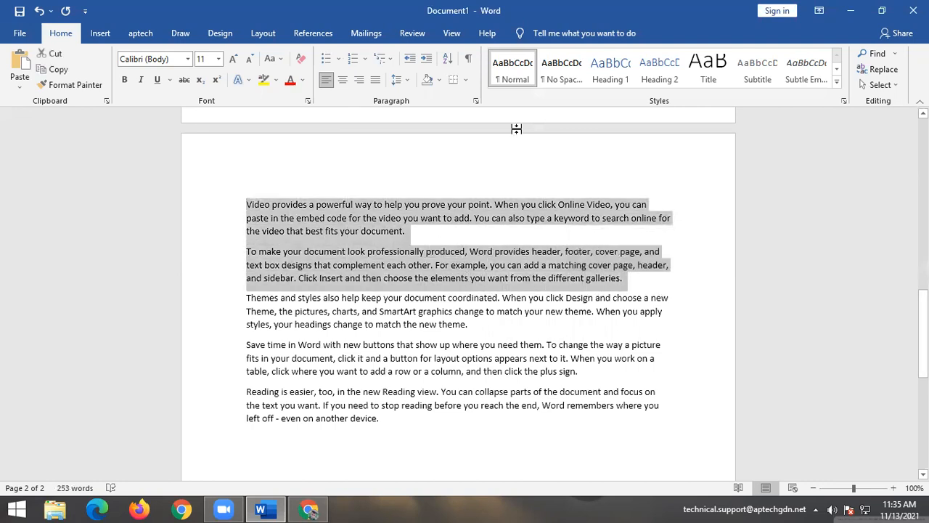
click(365, 61)
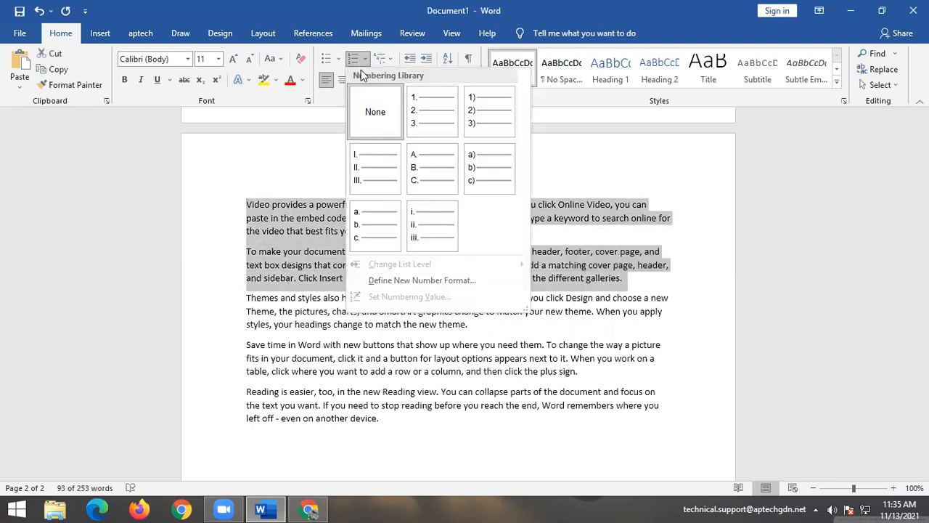
click(414, 124)
click(380, 150)
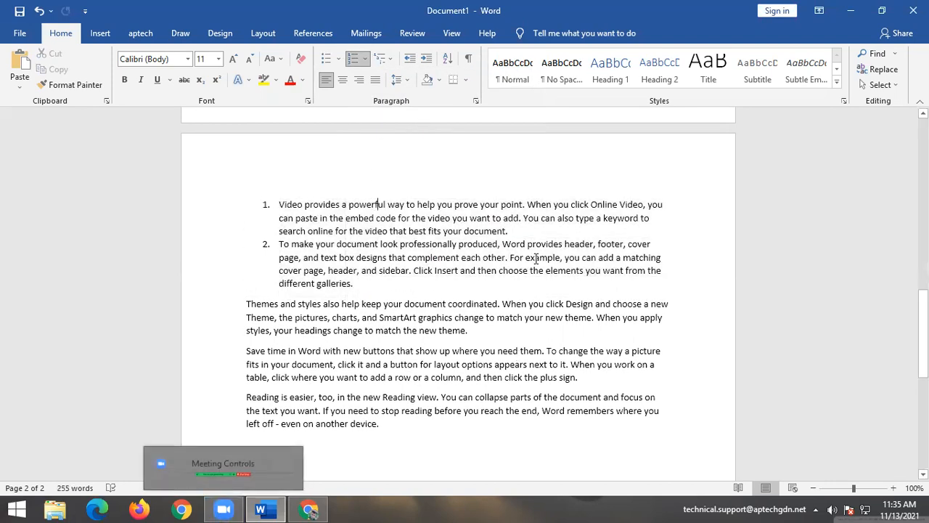
Split item 1 after 'point.' so the list runs 1 to 3.
click(525, 204)
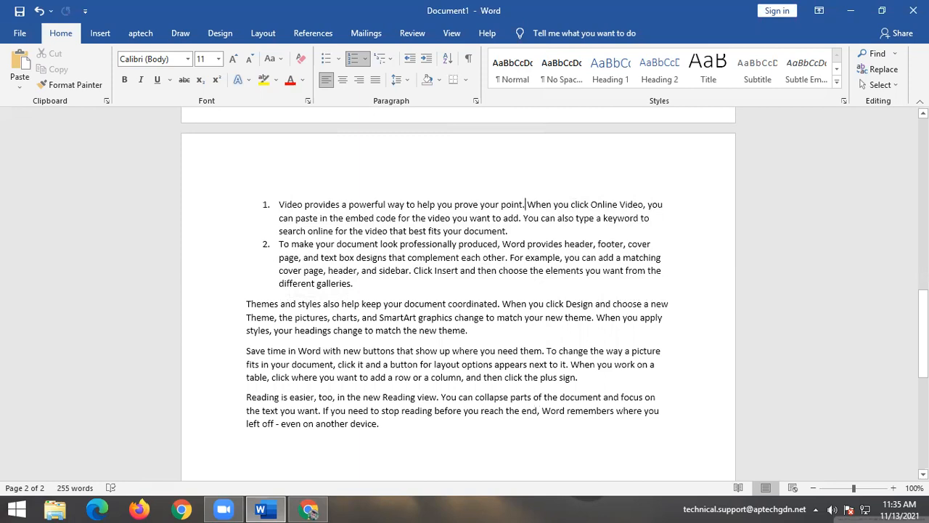
key(Return)
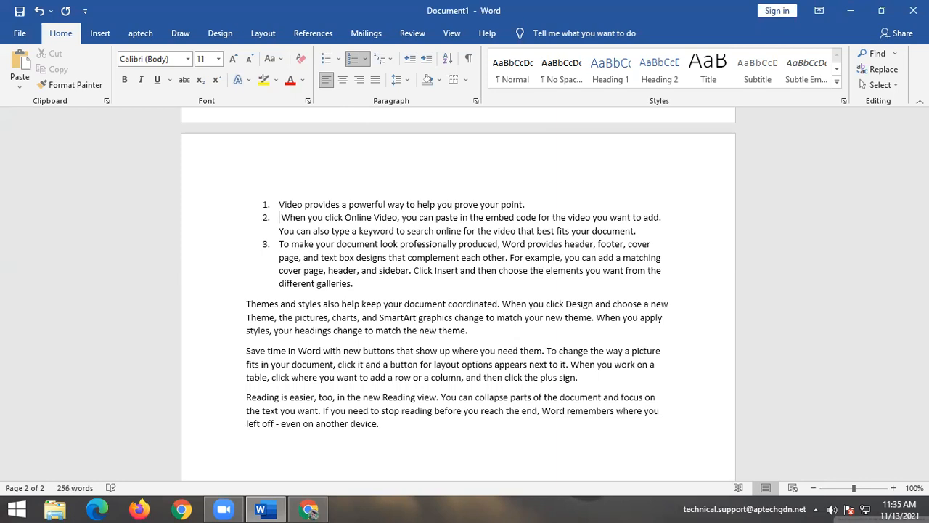
key(BackSpace)
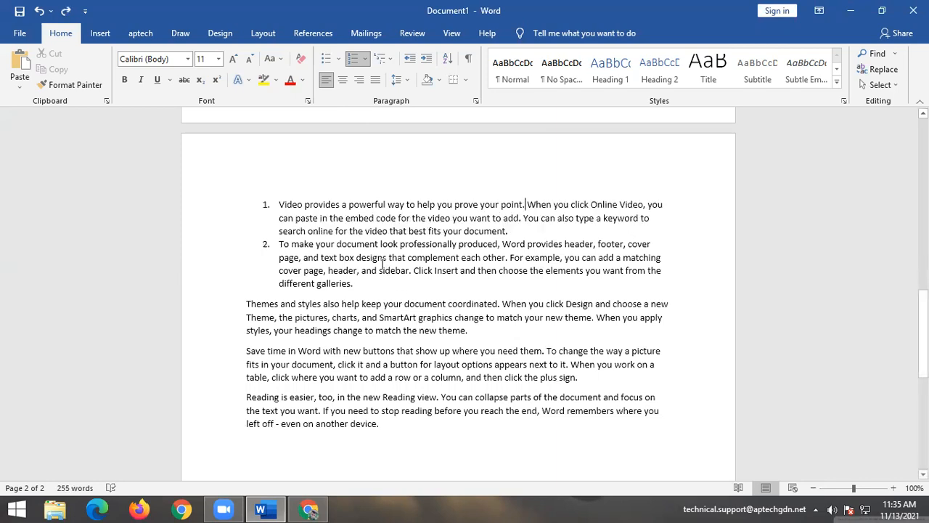
key(Return)
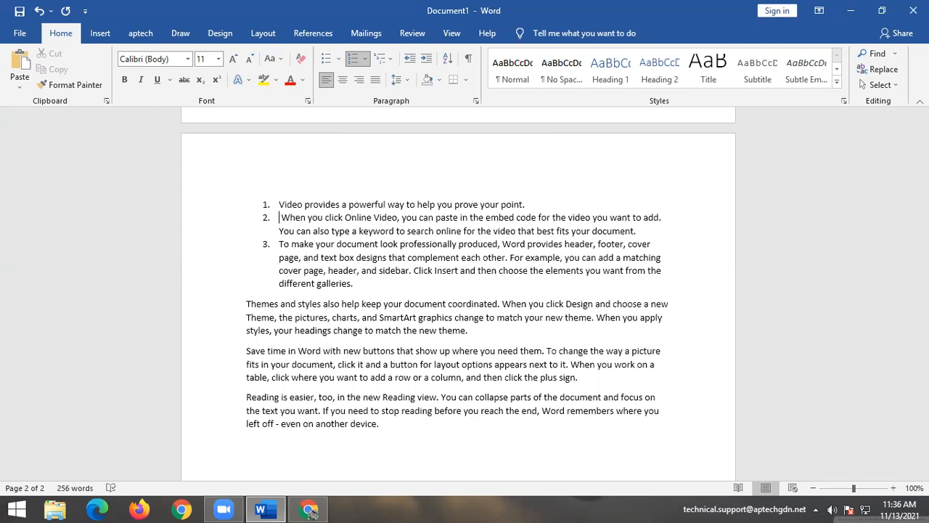
Indent the 'When you click Online Video' item to sub-level a. under item 1.
click(383, 59)
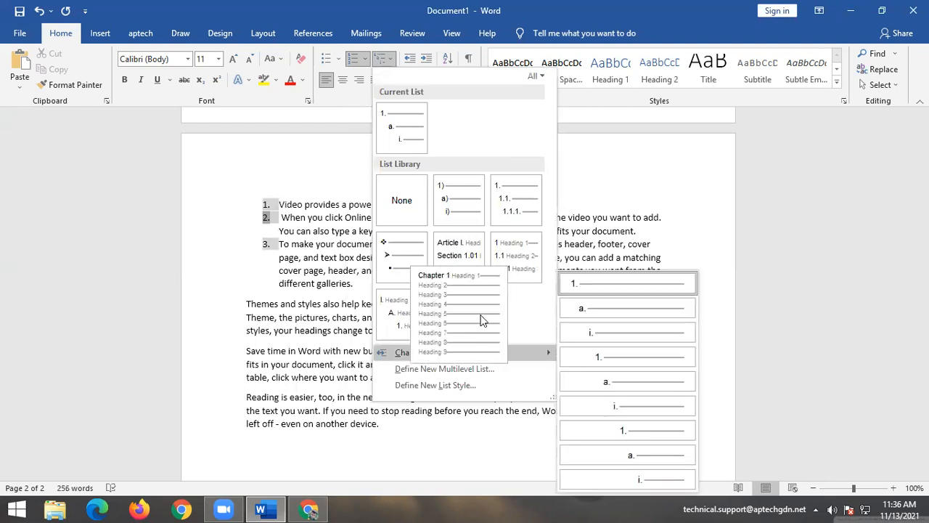
click(634, 193)
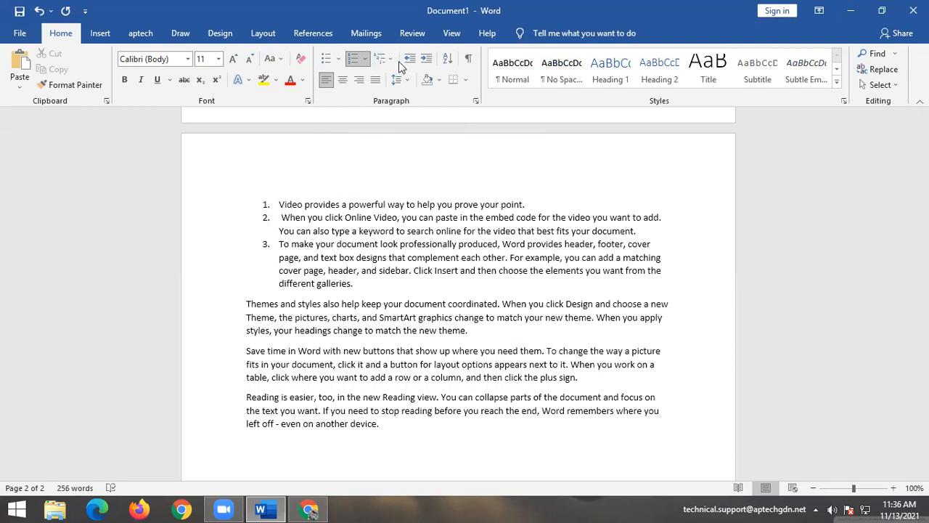
click(425, 58)
click(426, 58)
click(426, 58)
click(426, 58)
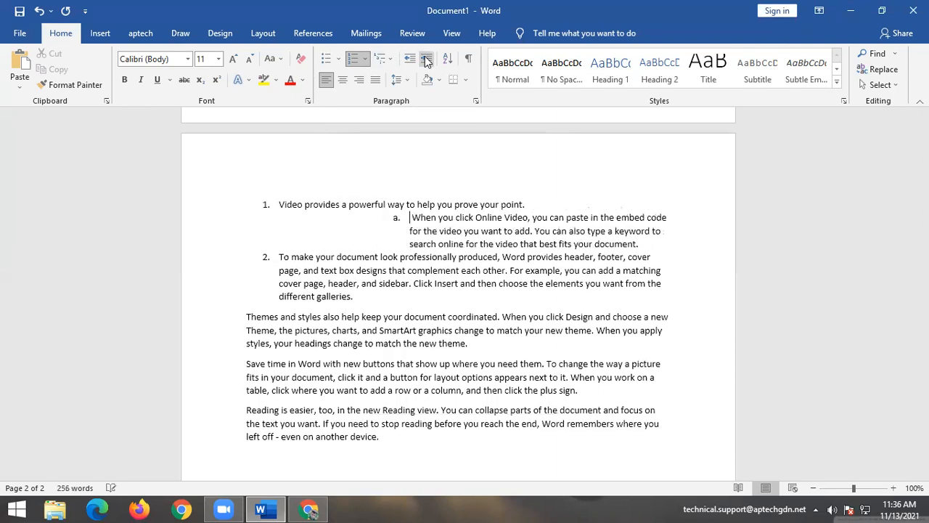
click(409, 57)
click(408, 56)
click(408, 56)
click(425, 58)
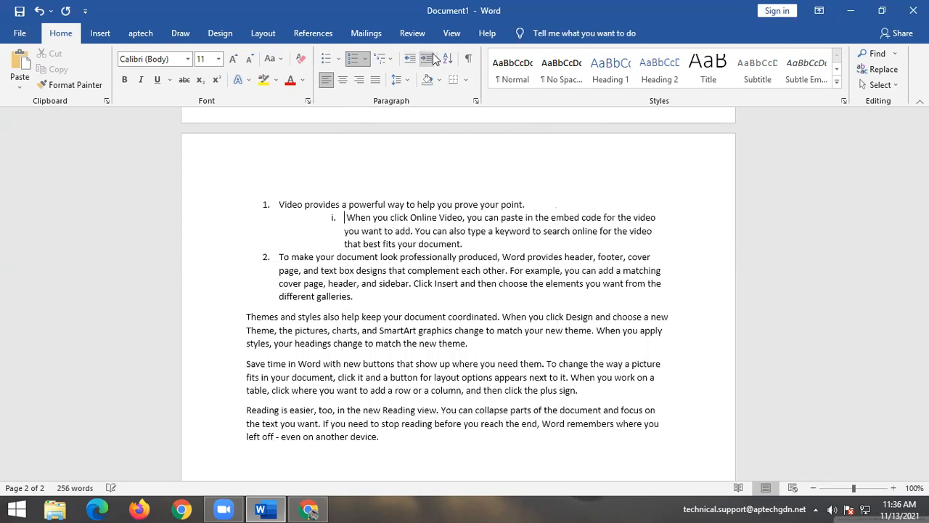
click(426, 58)
click(408, 58)
click(408, 58)
click(408, 58)
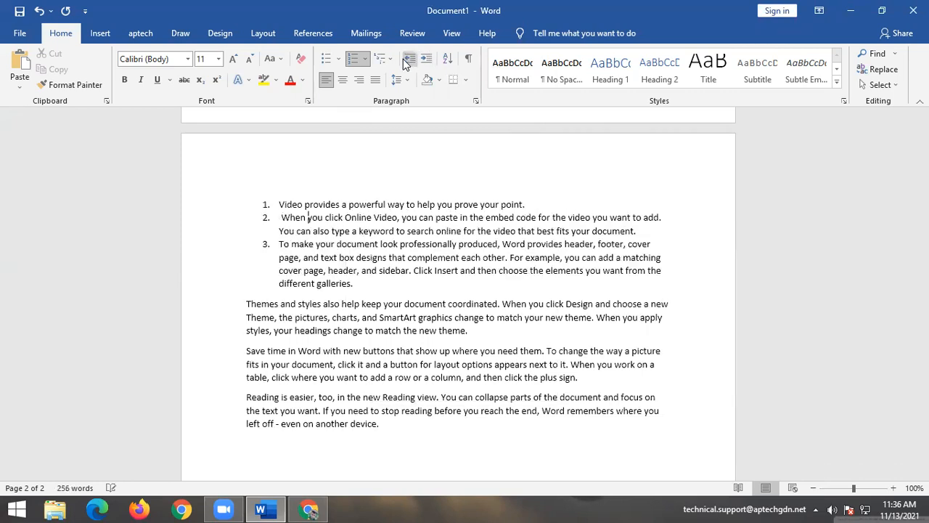
click(427, 58)
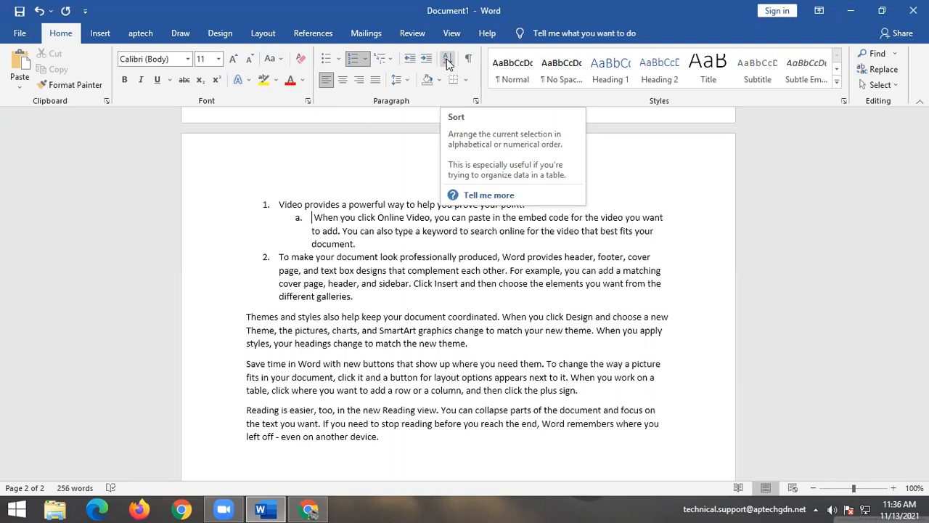
click(448, 61)
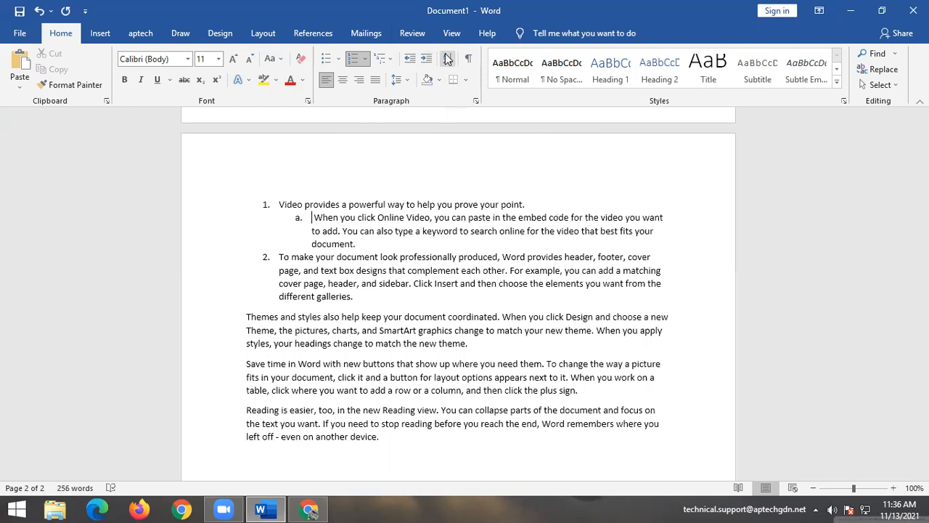
Browse the built-in Cover Page gallery designs on the Insert tab, then close the gallery.
click(100, 34)
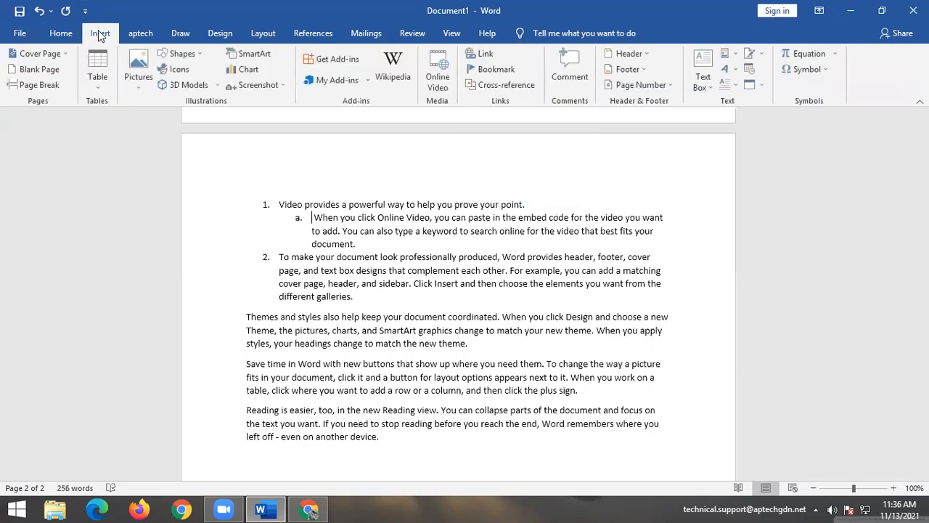
click(58, 53)
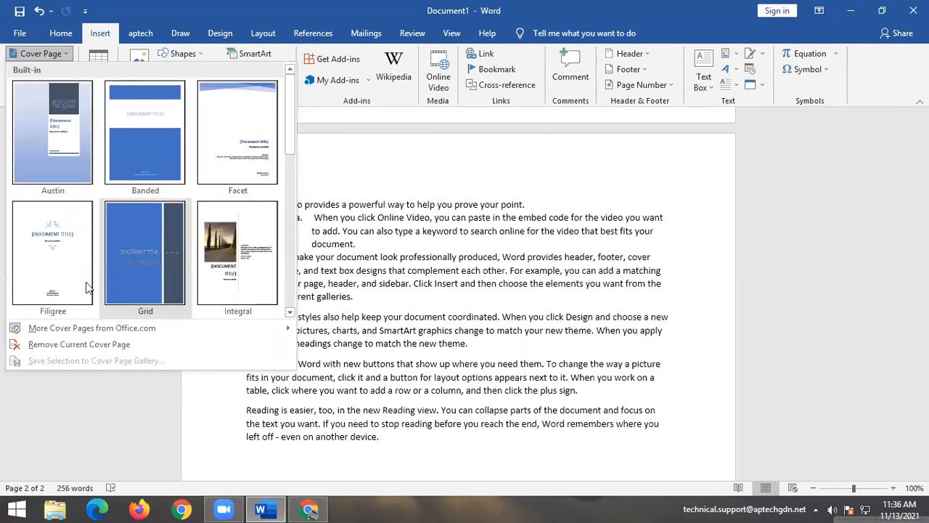
scroll(31, 249, down, 3)
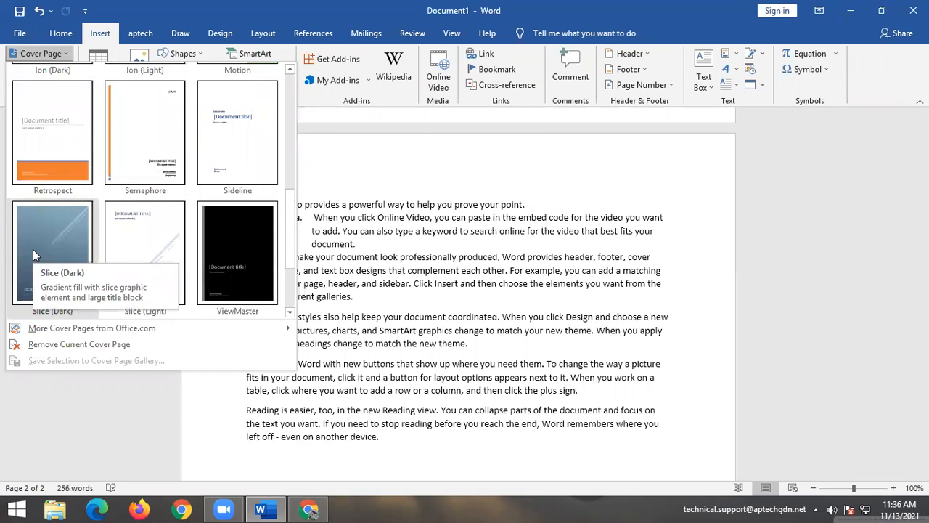
scroll(33, 254, down, 1)
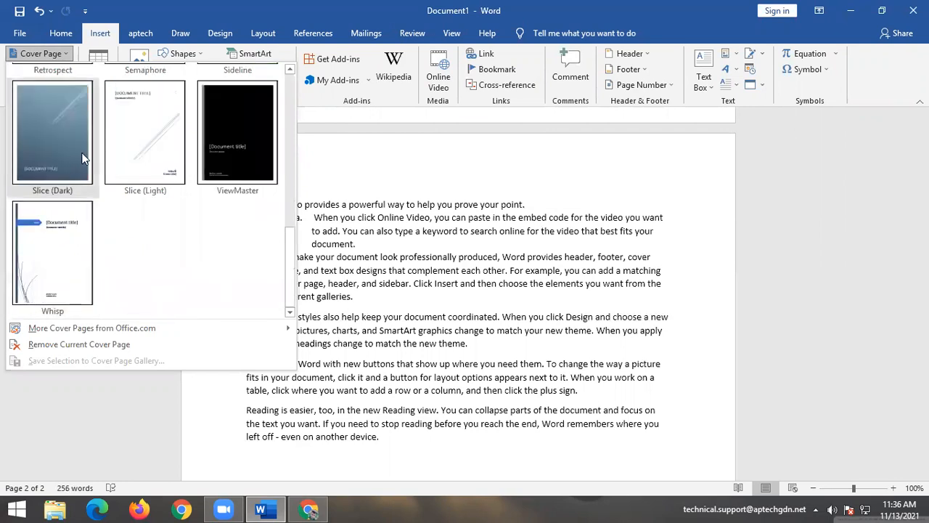
scroll(82, 158, up, 3)
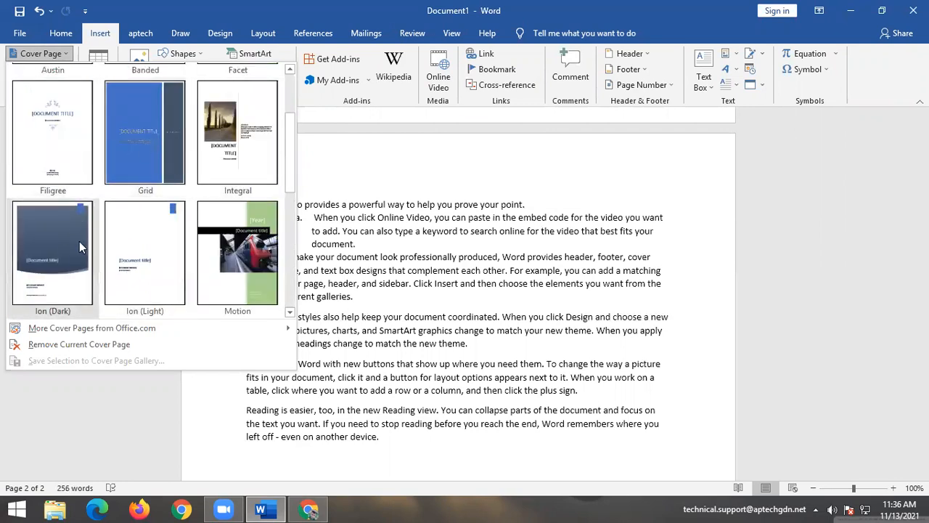
scroll(76, 156, up, 1)
key(Escape)
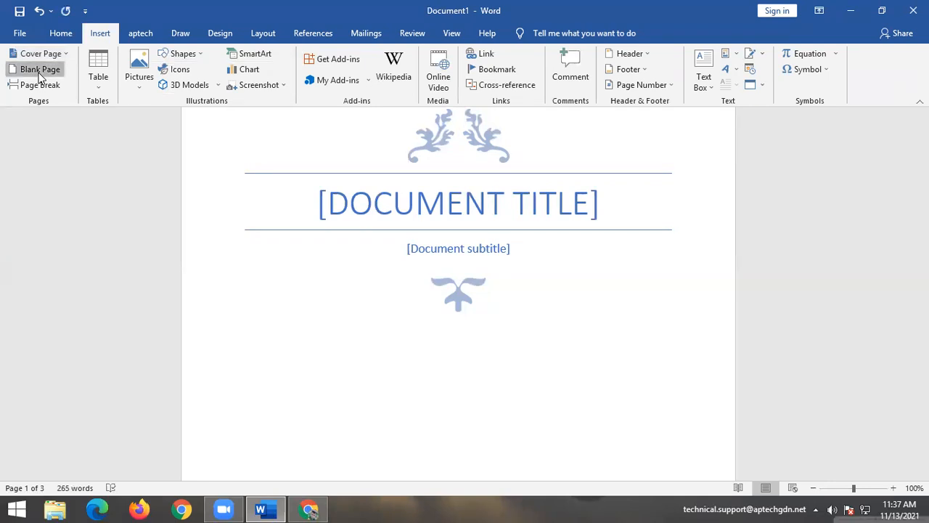
Insert a blank page and then a page break after the cover page.
click(40, 70)
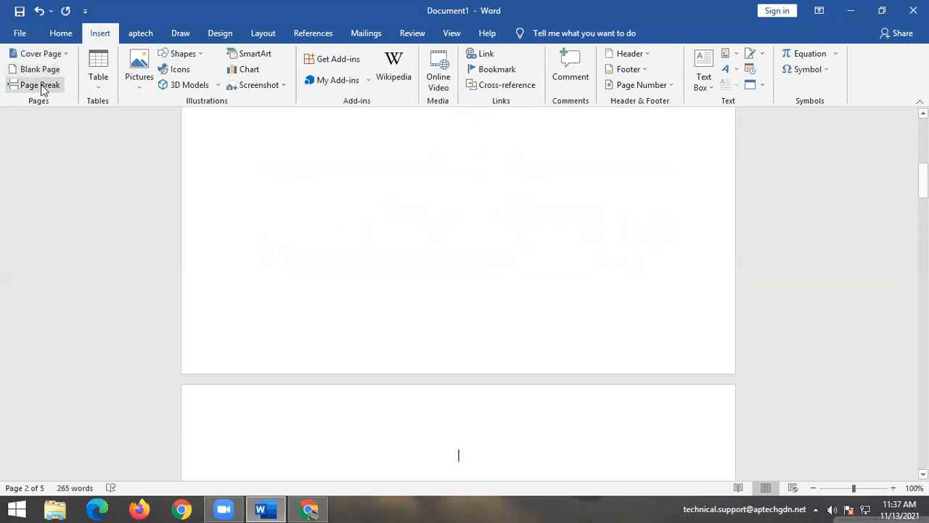
click(42, 91)
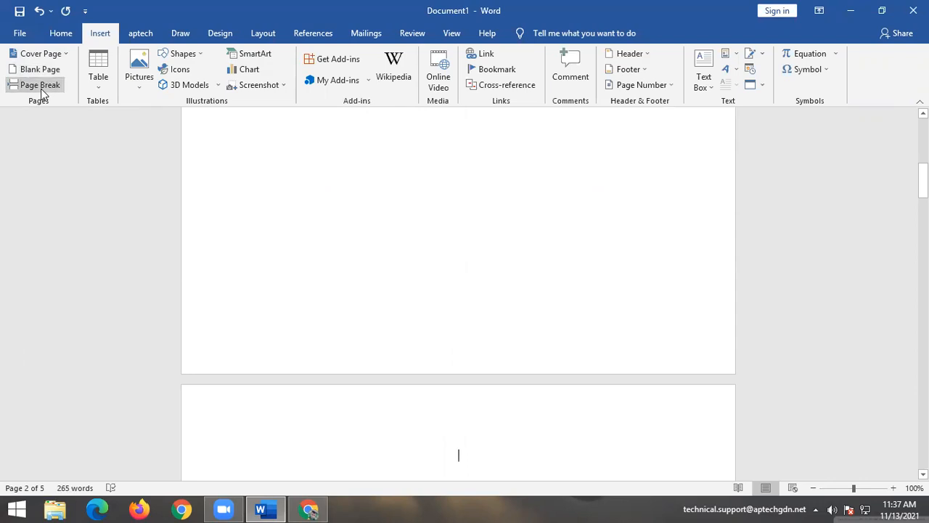
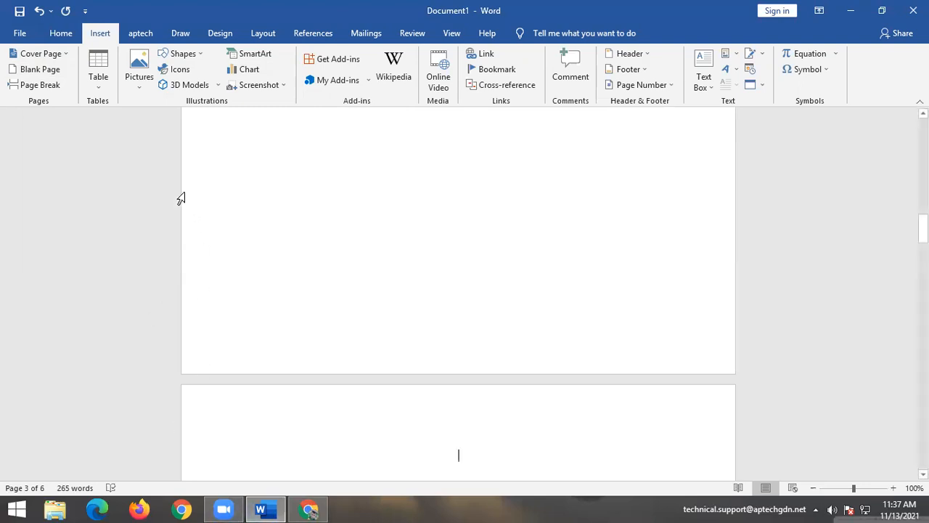
Put the insertion point on empty page 2 and bring up the Insert Table size grid.
scroll(243, 368, up, 10)
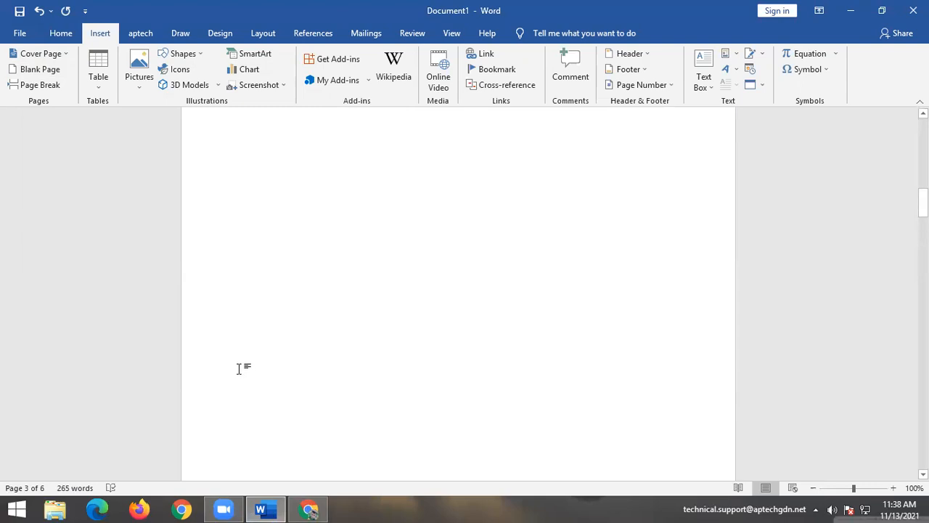
click(230, 245)
click(324, 361)
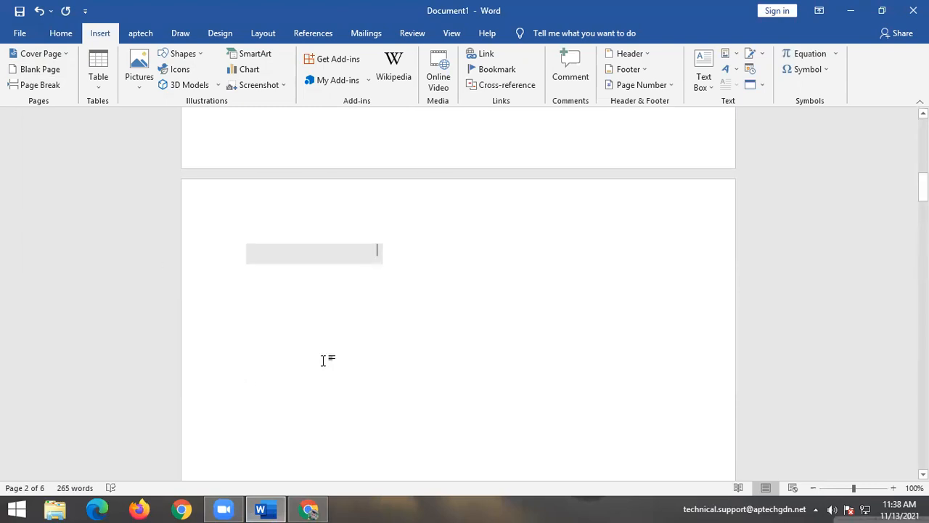
click(100, 76)
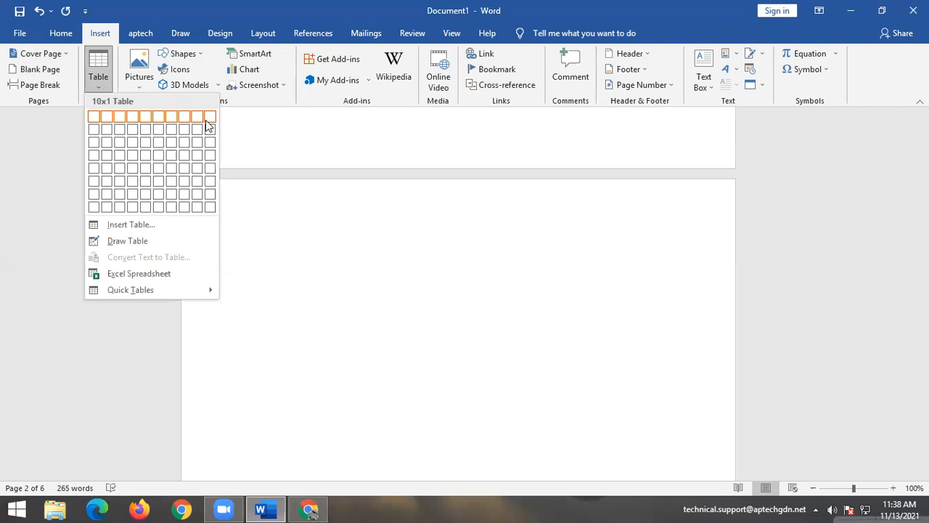
click(211, 212)
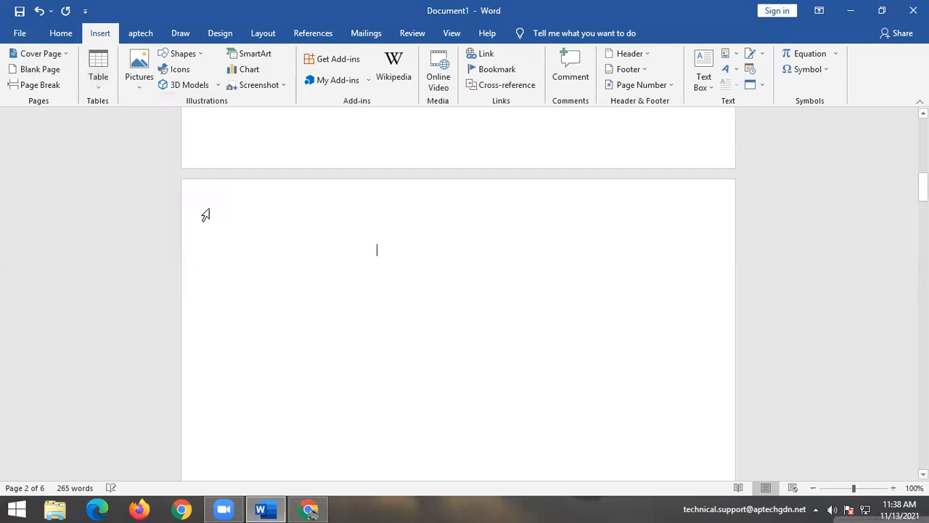
scroll(356, 305, down, 3)
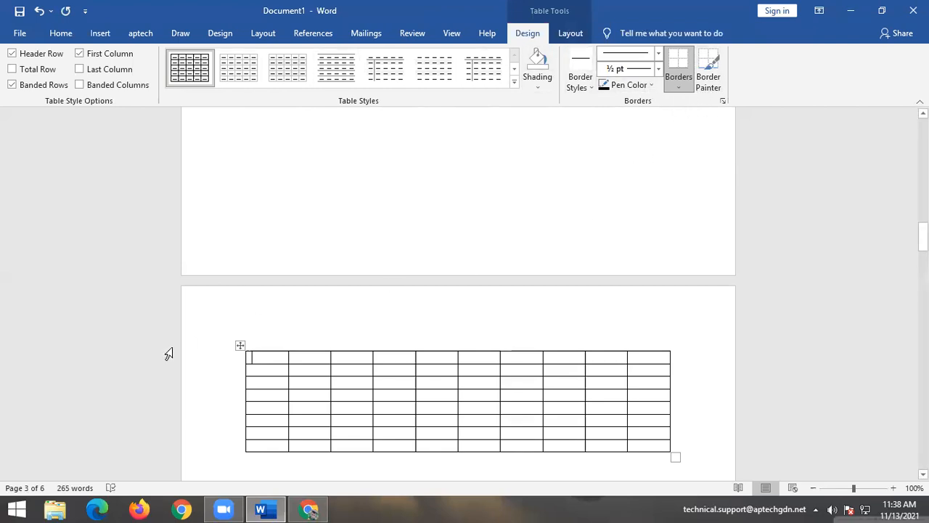
click(235, 75)
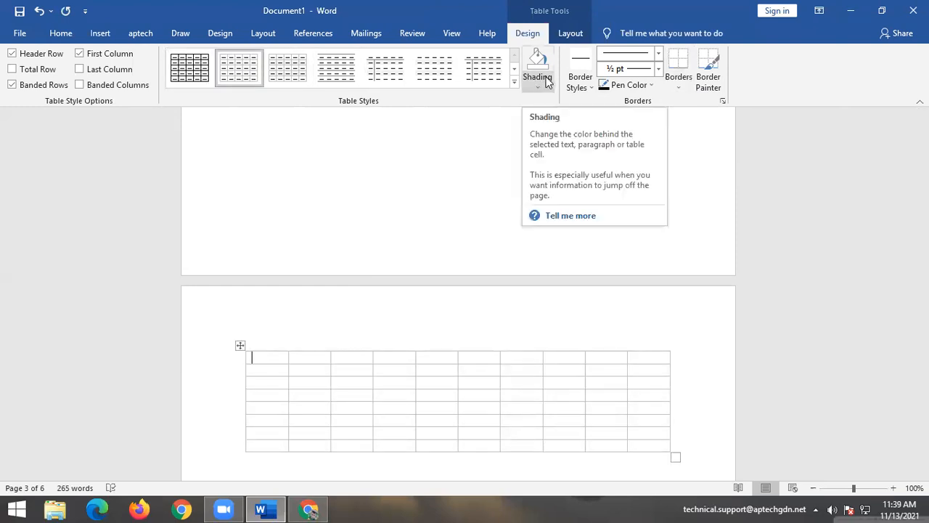
click(588, 86)
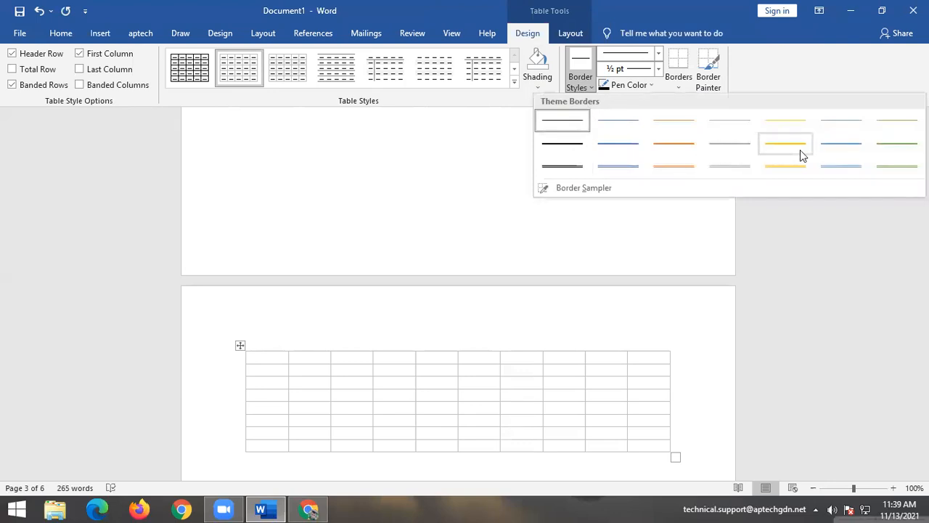
click(894, 172)
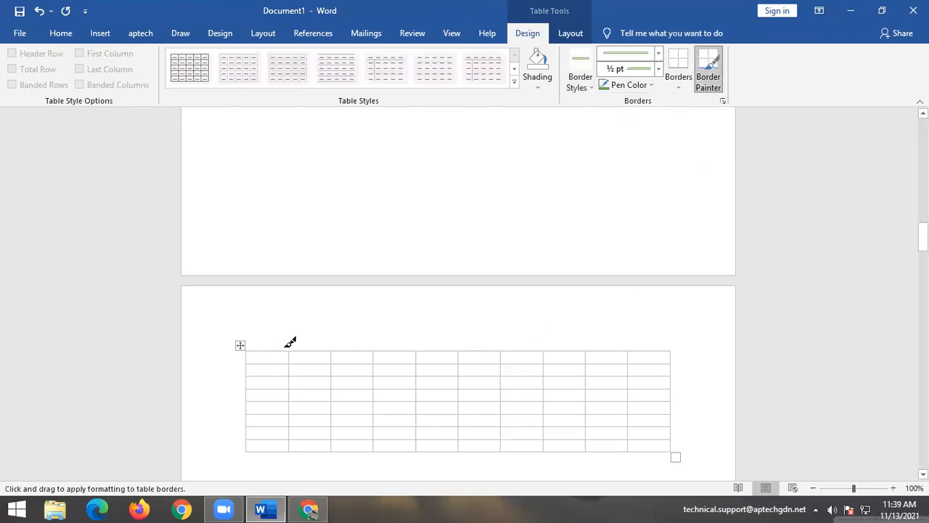
click(328, 351)
drag(332, 355, 330, 399)
click(330, 399)
click(331, 442)
click(330, 412)
click(335, 380)
click(332, 378)
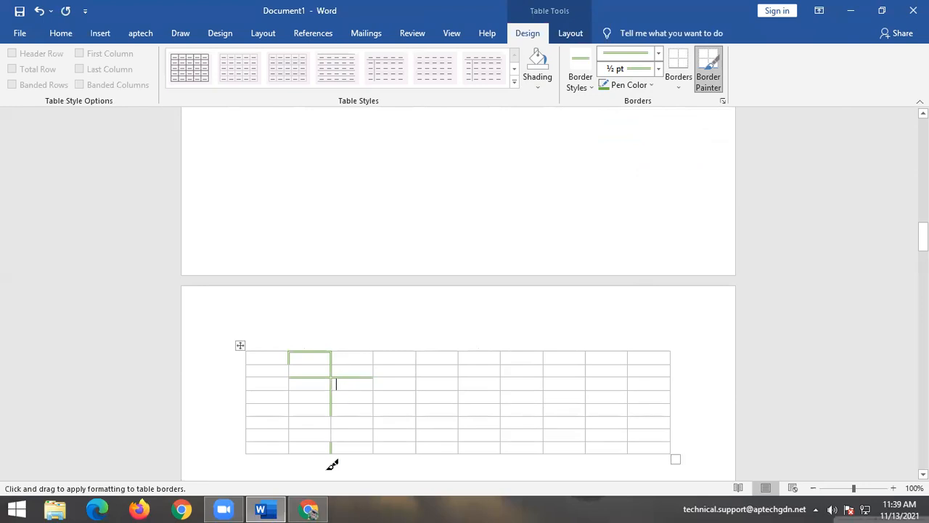
key(ctrl+z)
key(ctrl+z)
key(ctrl+z)
key(ctrl+z)
key(ctrl+z)
key(ctrl+z)
key(ctrl+z)
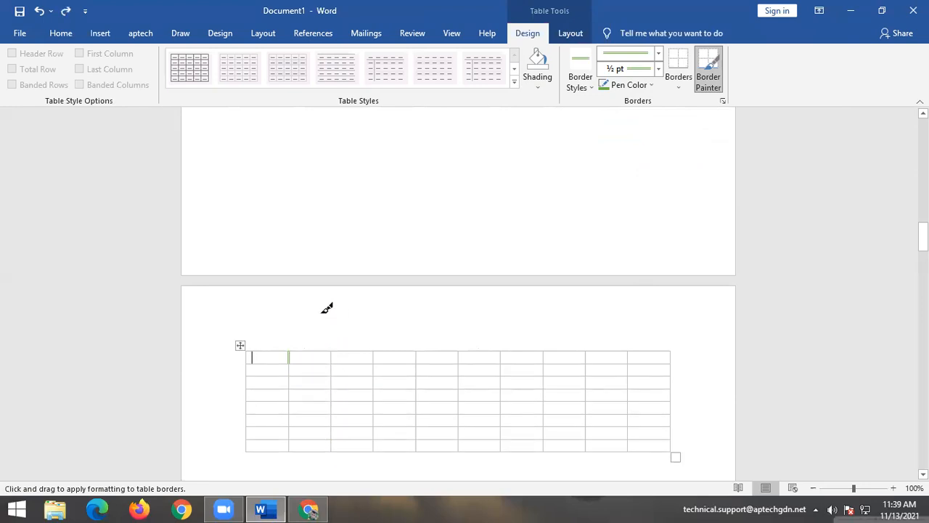
Draw a Smiley Face shape near the top-left of page 2.
click(95, 34)
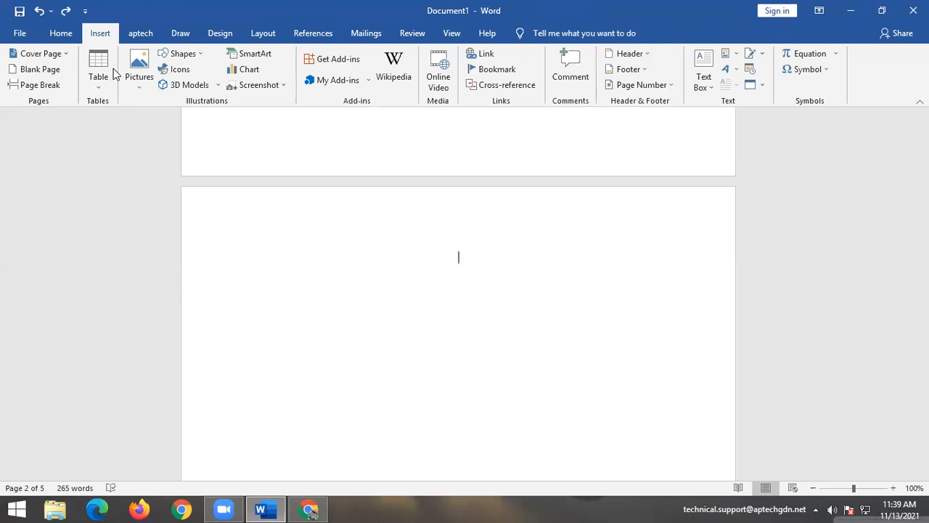
click(168, 58)
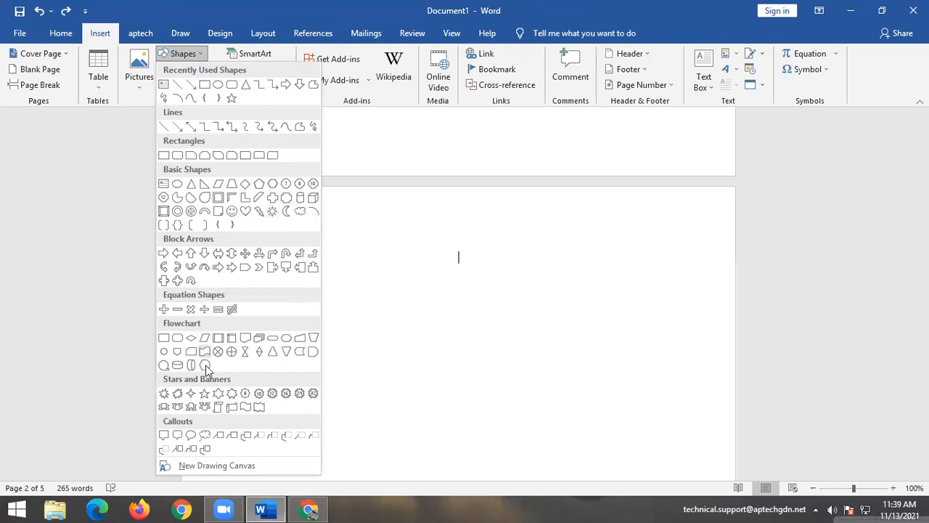
click(232, 212)
mouse_move(215, 211)
mouse_down()
mouse_move(275, 295)
mouse_move(339, 323)
mouse_up()
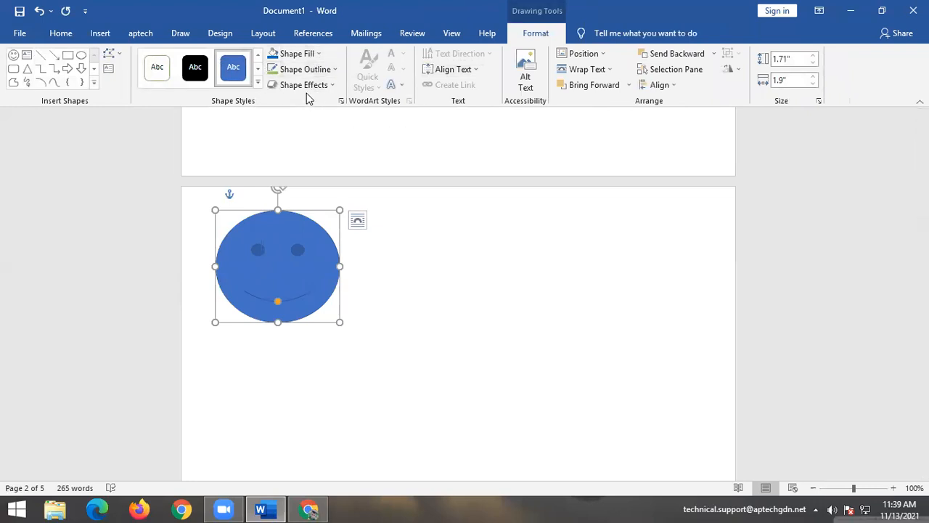
Apply a plain shape style and fill the smiley with light blue.
click(158, 70)
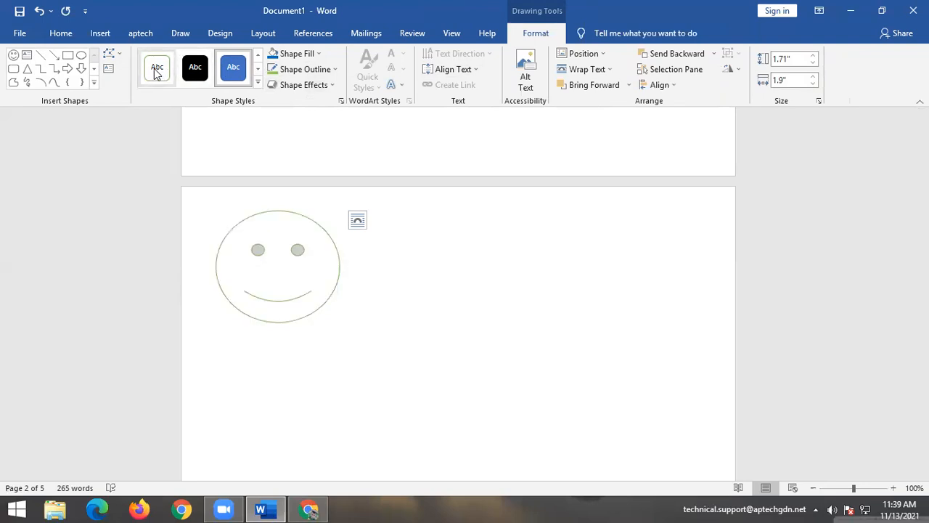
click(314, 53)
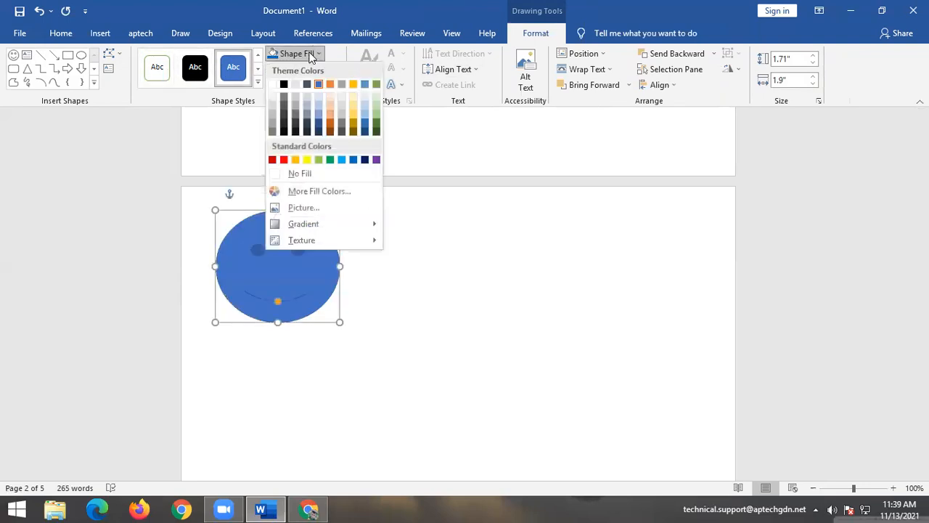
click(336, 162)
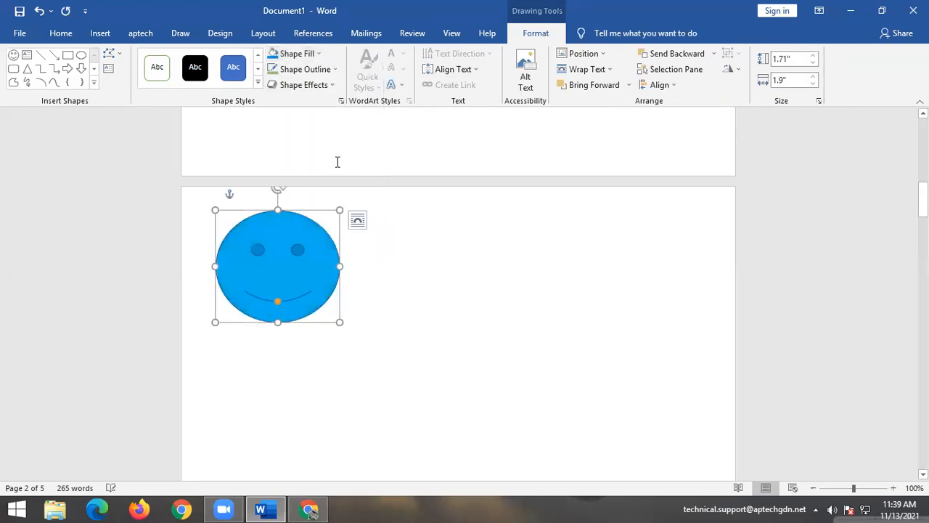
click(403, 284)
Give the smiley a light green outline with 6 pt weight.
click(317, 243)
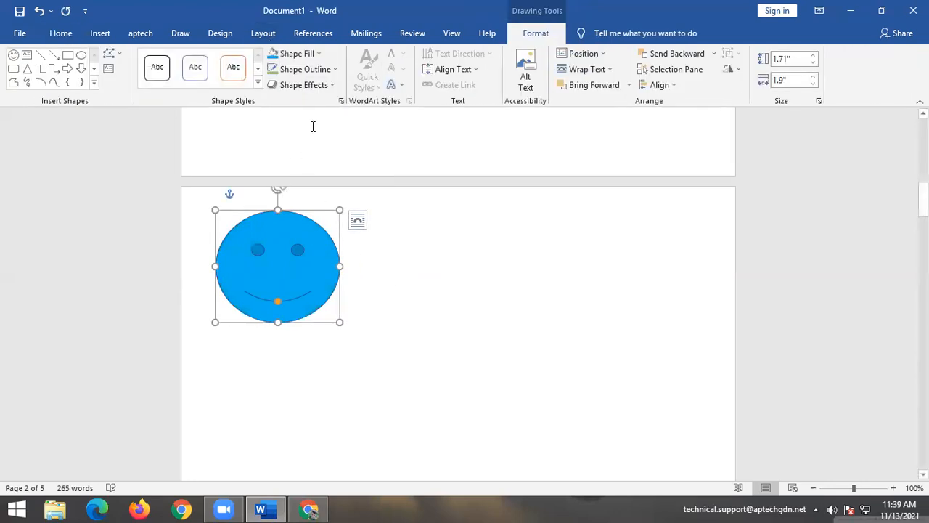
click(317, 71)
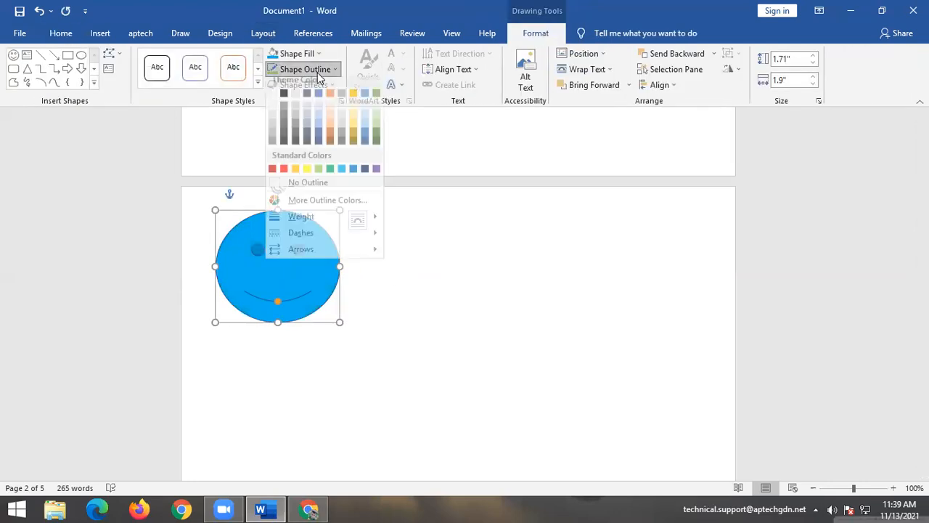
click(317, 175)
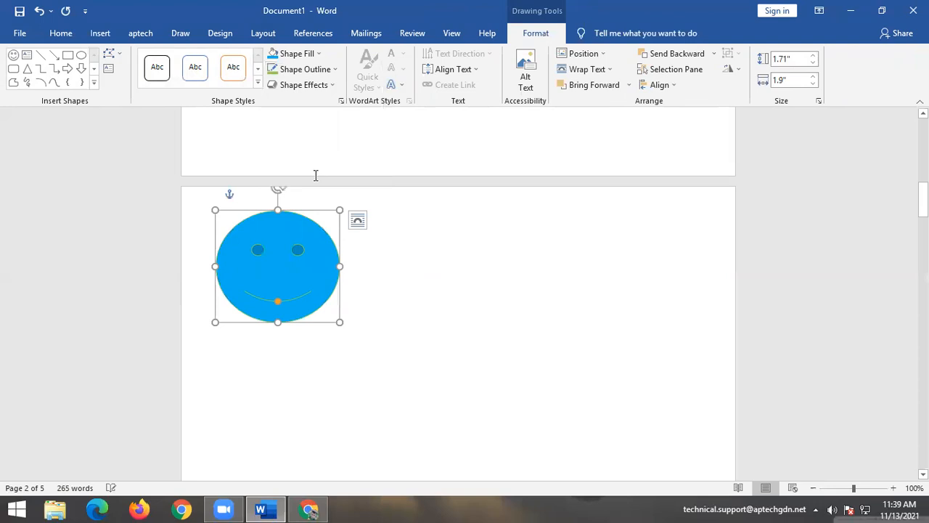
click(315, 69)
mouse_move(322, 223)
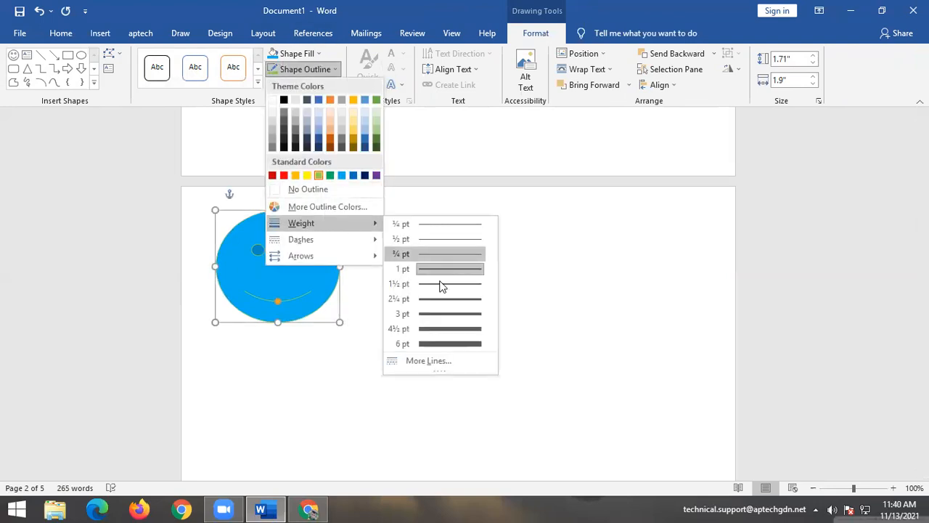
click(443, 344)
click(443, 386)
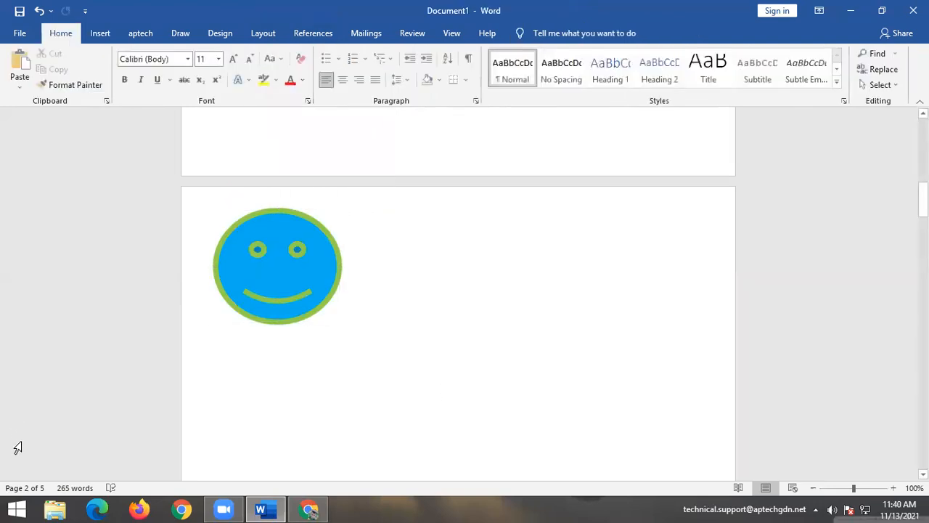
click(17, 449)
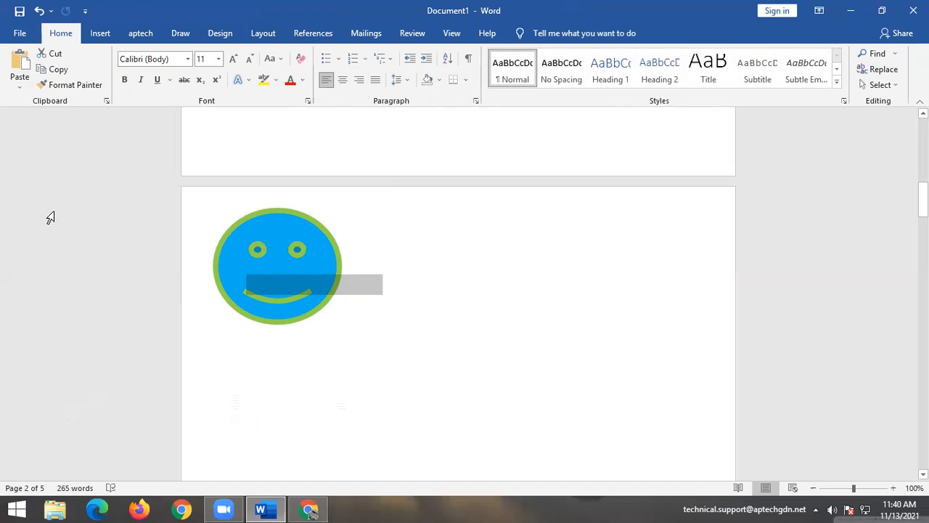
click(100, 37)
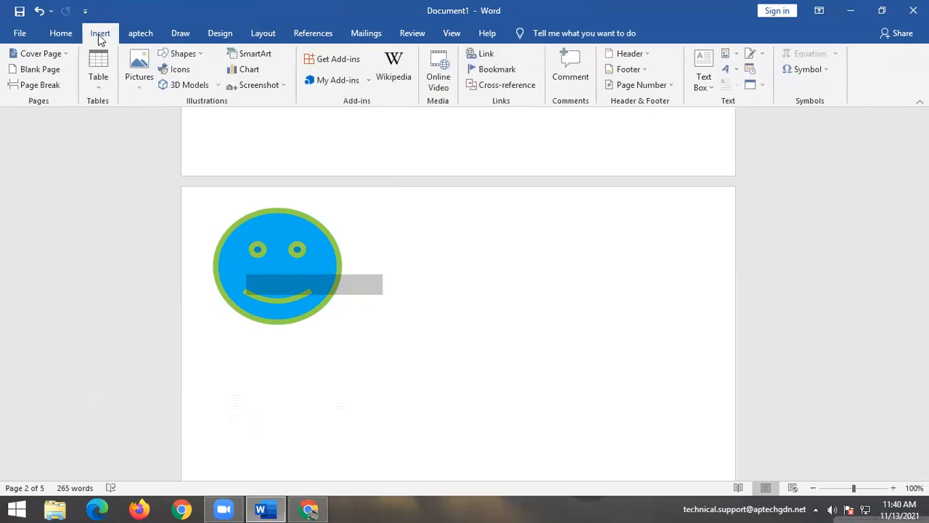
click(173, 69)
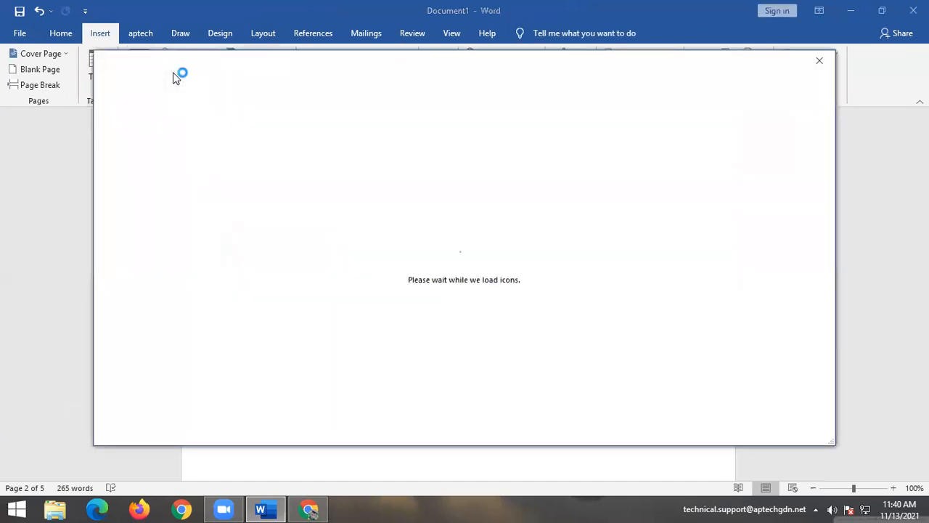
click(827, 65)
click(827, 66)
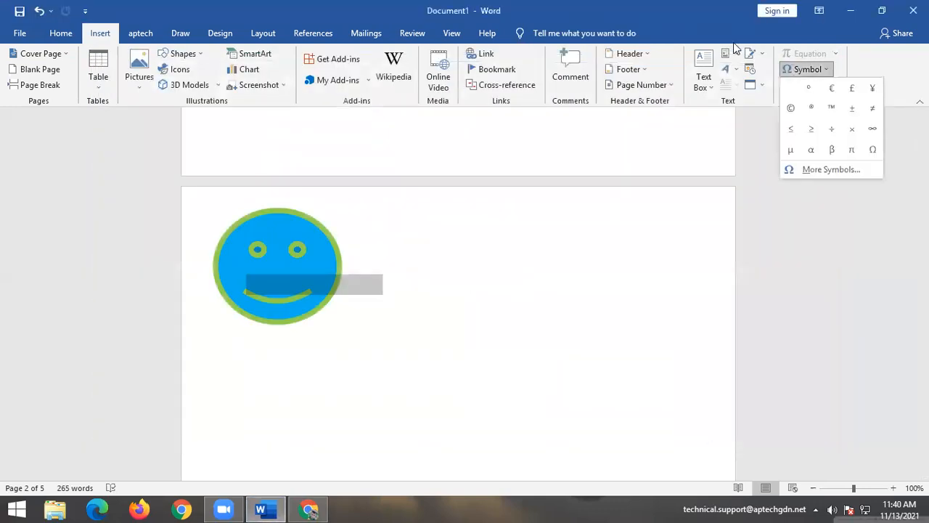
key(Escape)
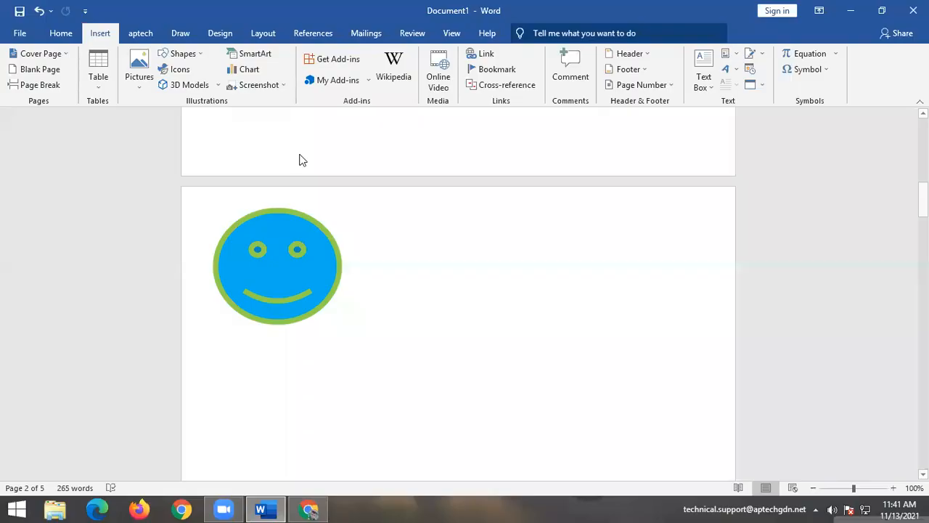
Insert a Continuous Block Process SmartArt graphic below the smiley.
click(251, 59)
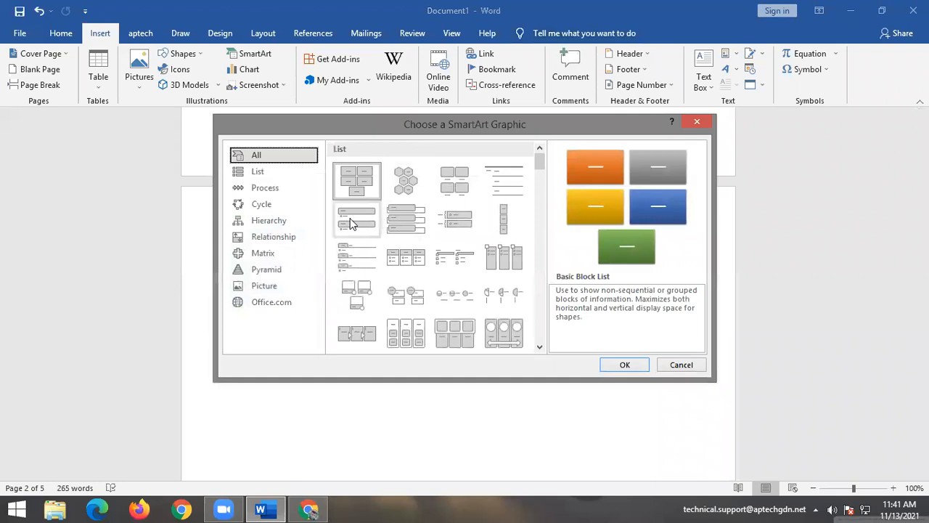
scroll(352, 223, down, 2)
scroll(352, 223, down, 6)
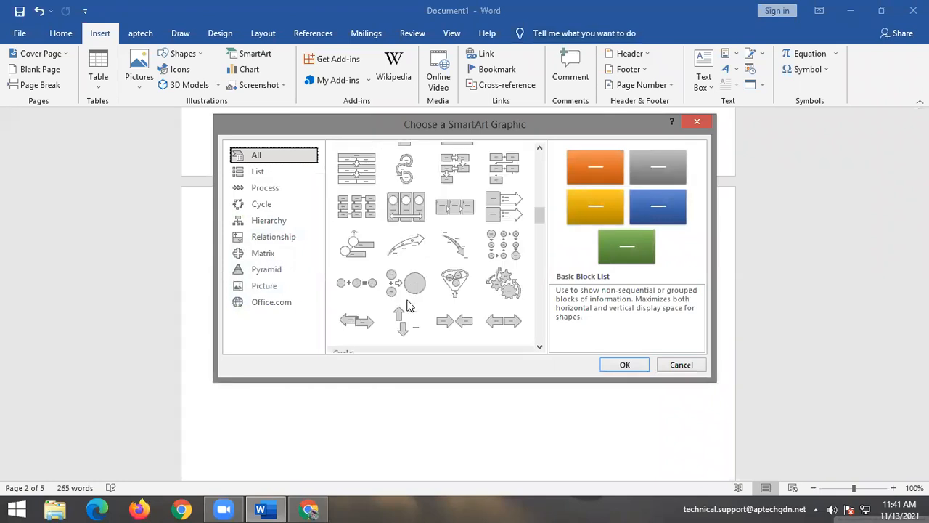
scroll(406, 305, down, 2)
scroll(407, 291, up, 5)
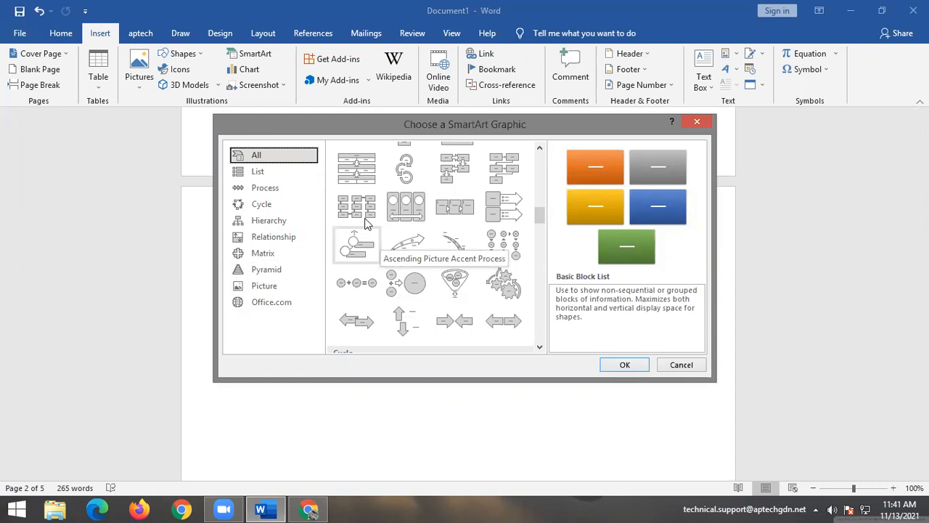
scroll(368, 231, down, 3)
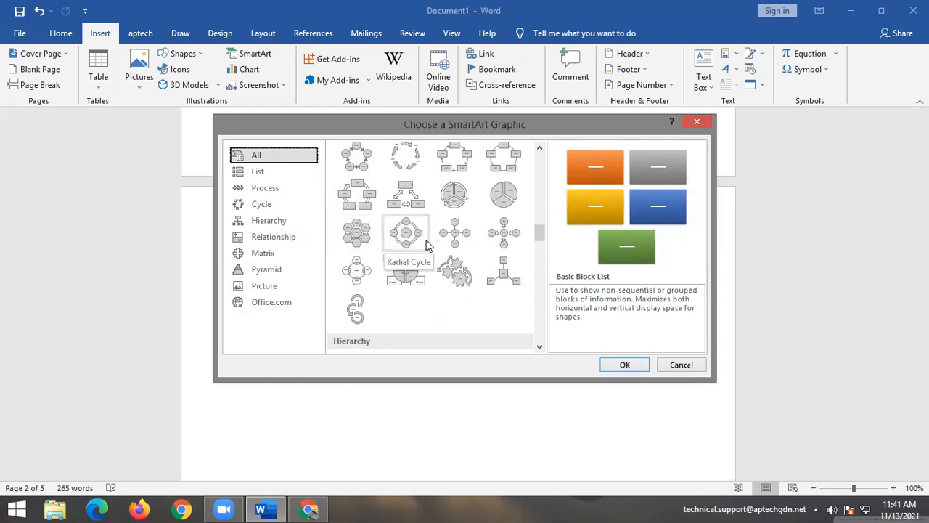
scroll(426, 240, down, 2)
scroll(429, 283, up, 5)
scroll(428, 283, up, 5)
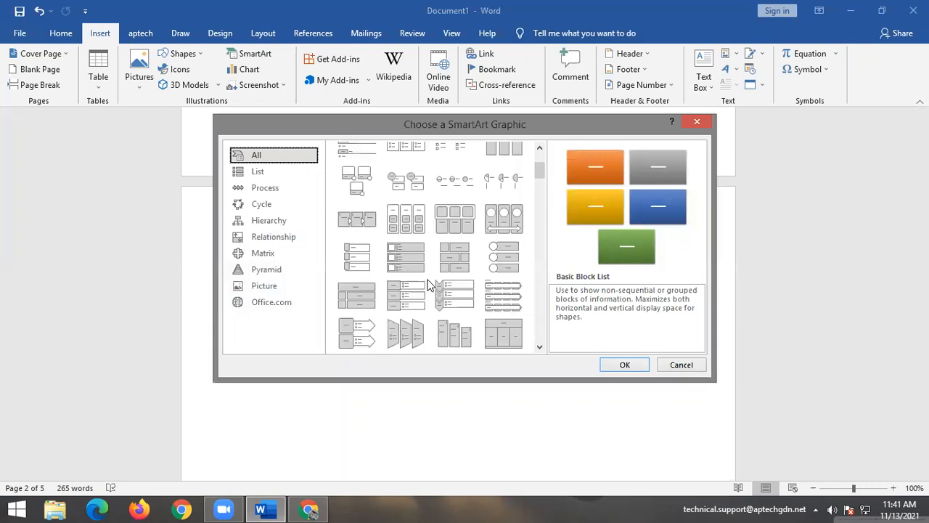
scroll(428, 283, down, 3)
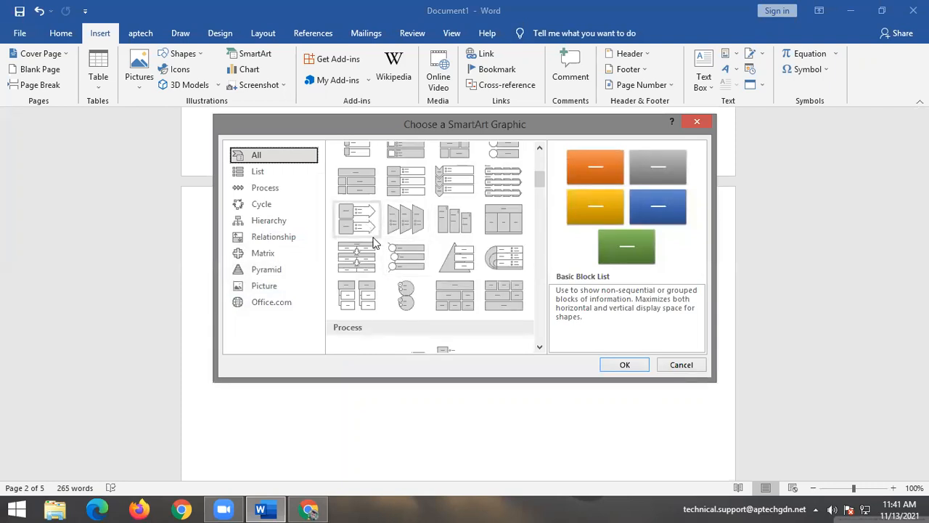
scroll(383, 264, down, 3)
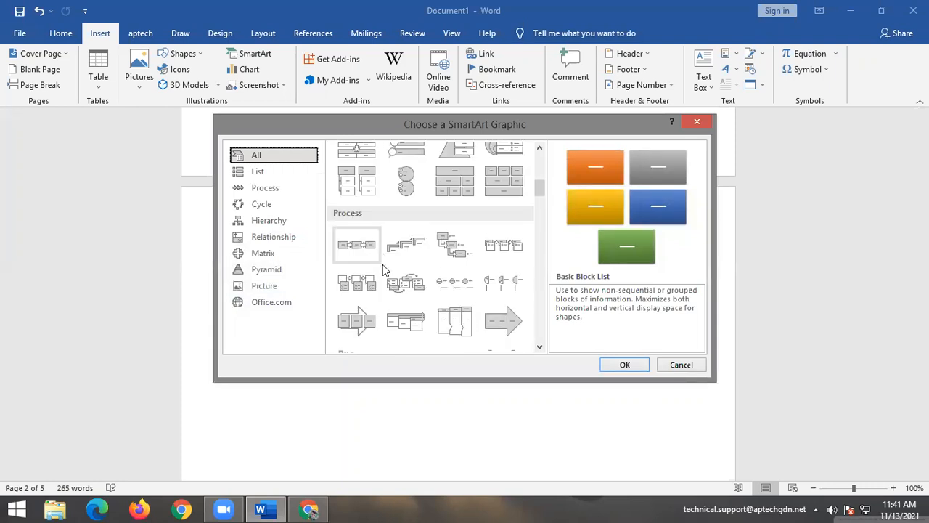
click(356, 320)
click(626, 364)
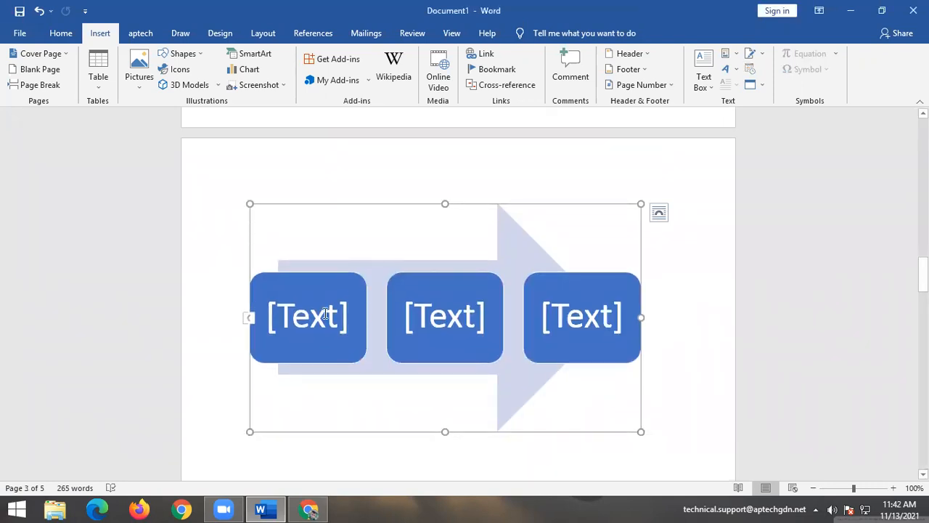
Select one of its shapes, then undo the SmartArt insertion with Ctrl+Z.
click(343, 307)
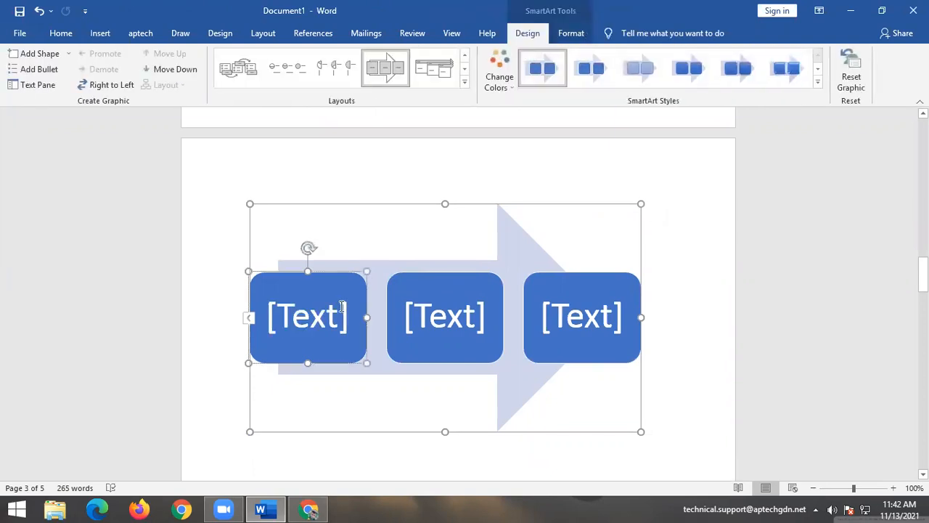
click(668, 328)
key(ctrl+z)
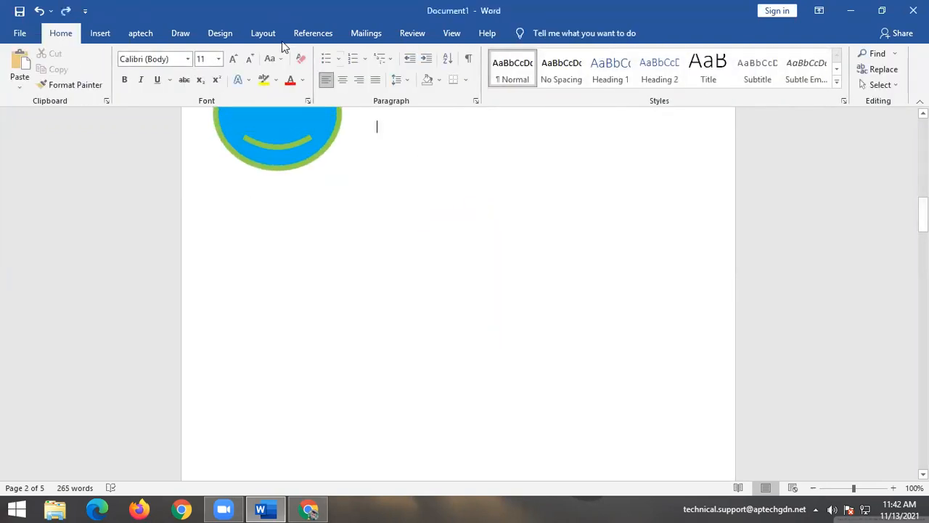
click(101, 34)
click(247, 53)
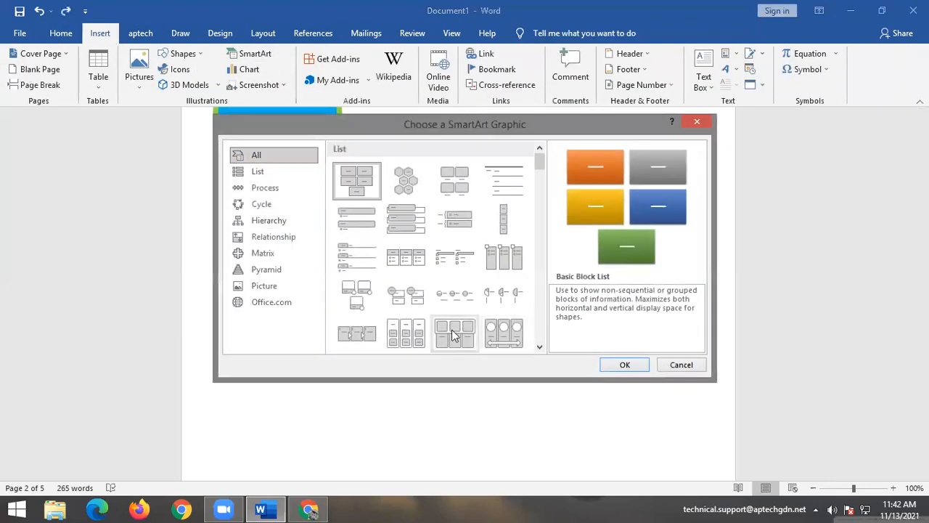
scroll(454, 335, down, 3)
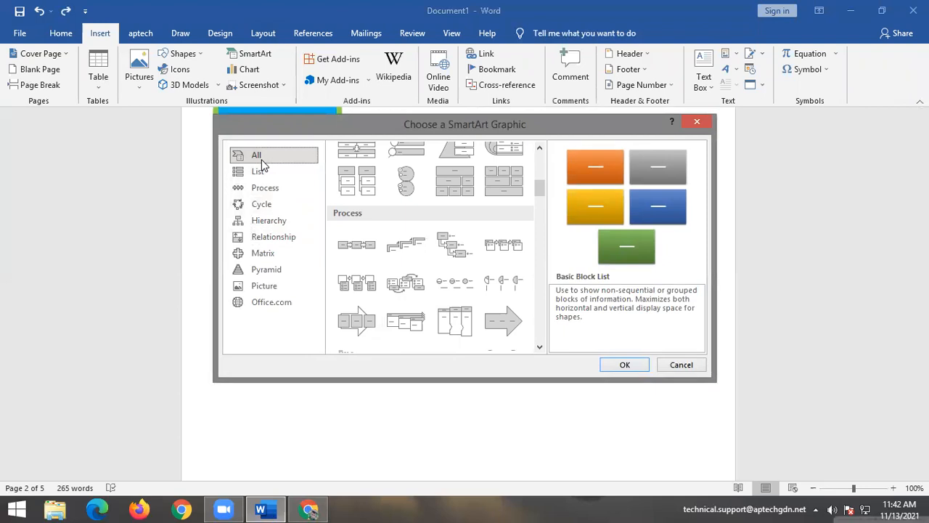
click(259, 171)
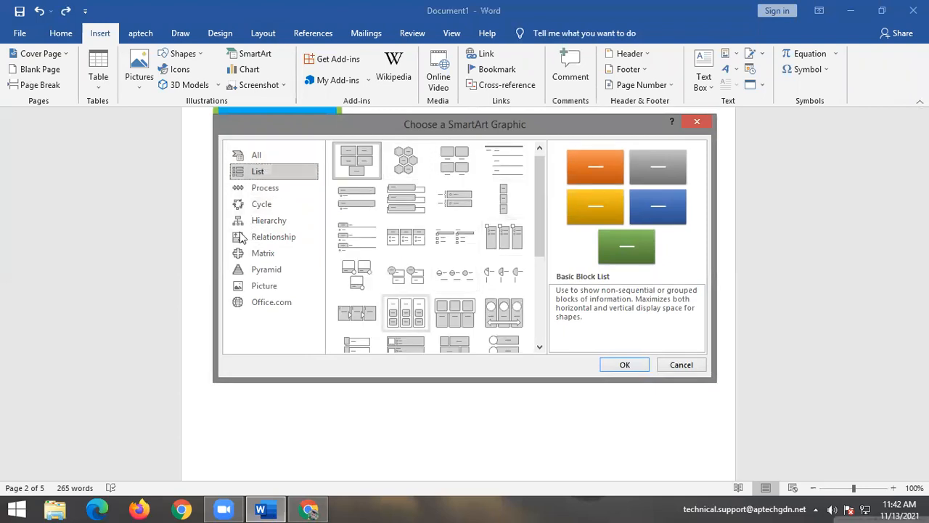
click(262, 188)
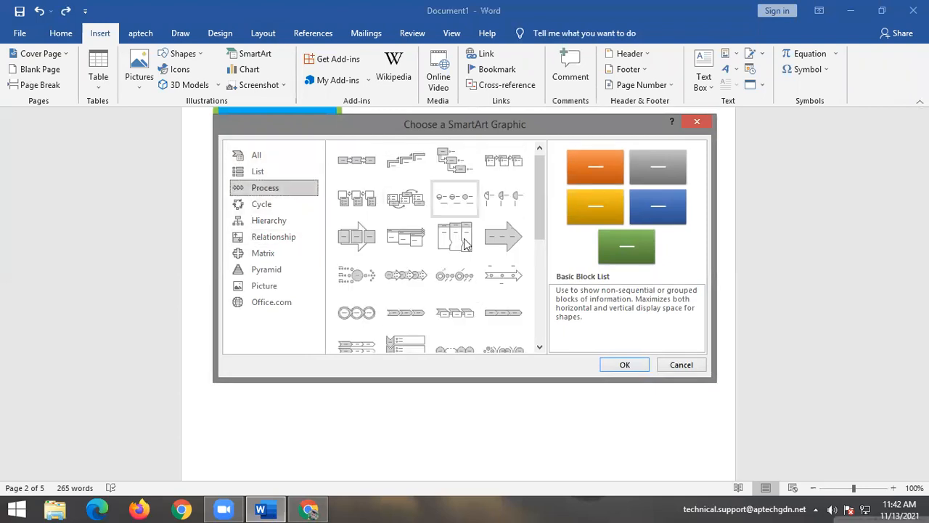
click(262, 203)
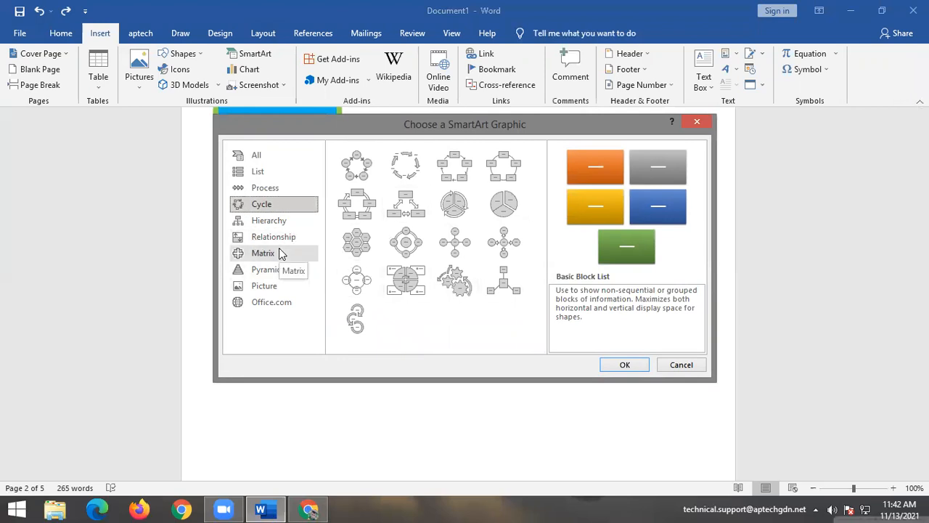
click(698, 120)
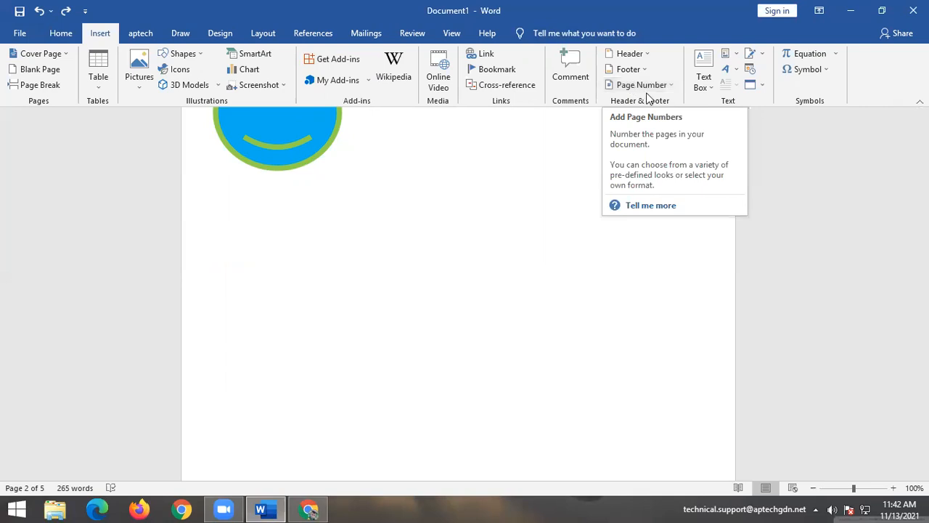
Insert the Facet (Even Page) header and select its blue corner shapes.
click(638, 55)
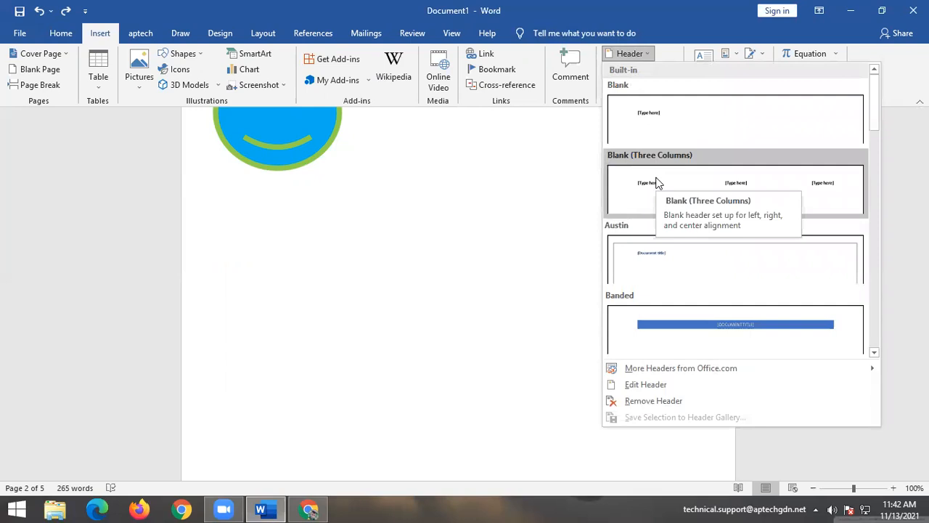
scroll(668, 232, down, 6)
scroll(664, 236, up, 6)
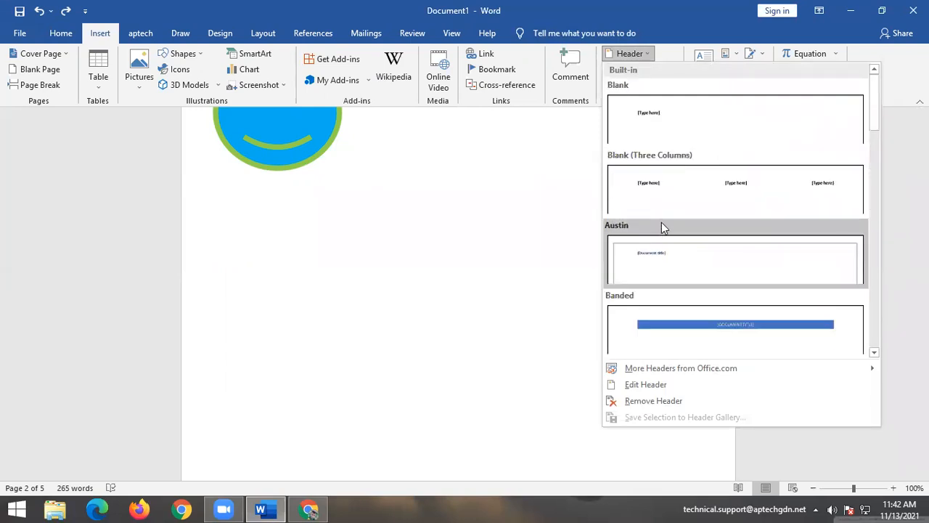
scroll(661, 227, down, 3)
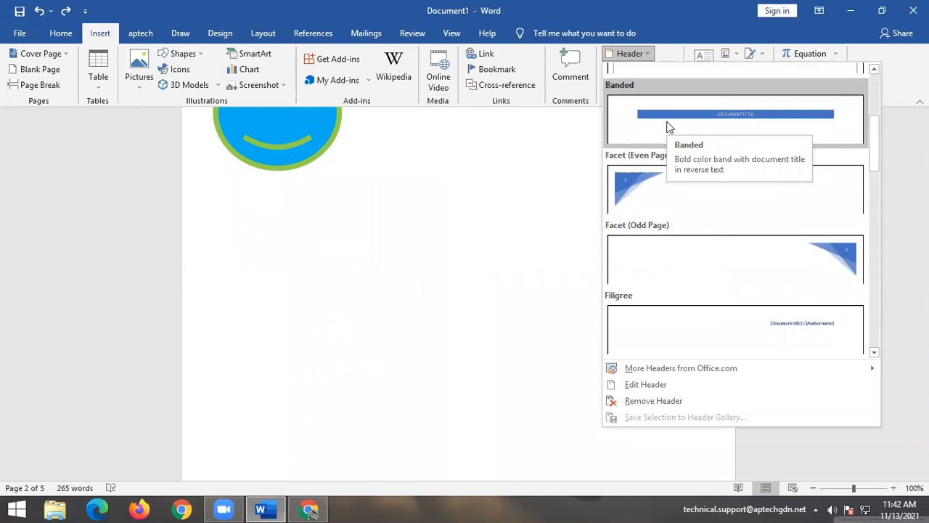
click(662, 195)
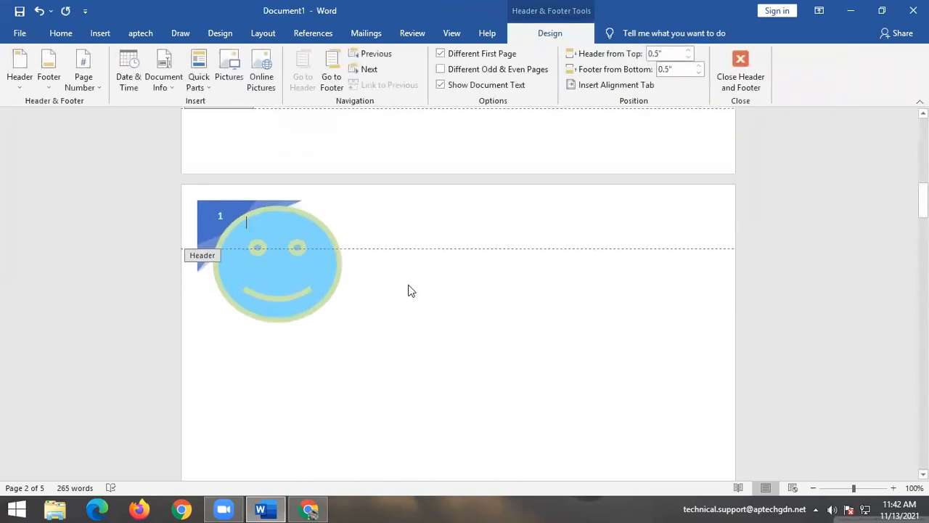
double_click(293, 261)
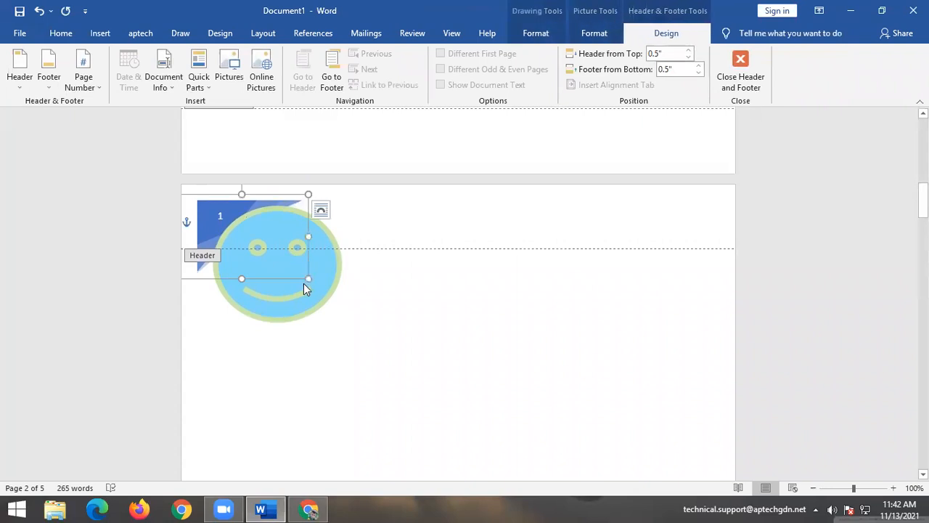
click(283, 225)
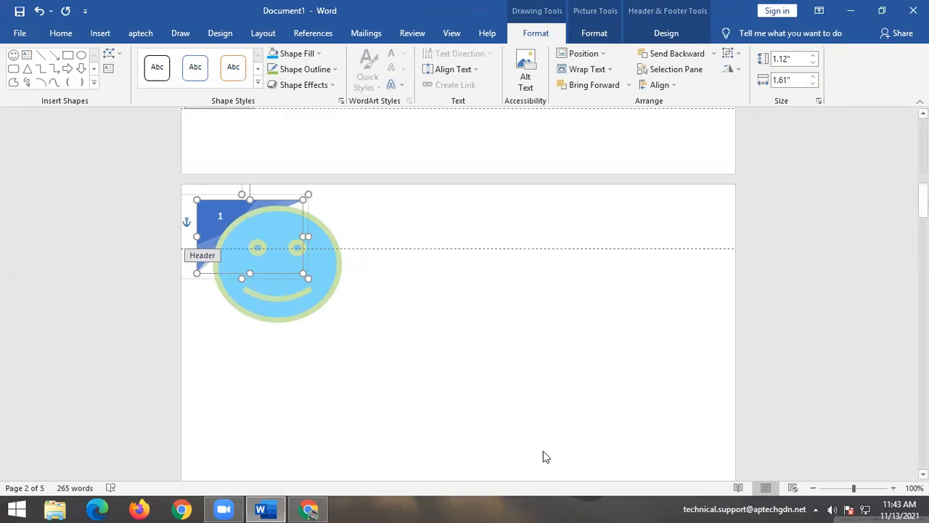
Leave the header and drag the smiley down-right, clear of the blue header corner.
click(590, 69)
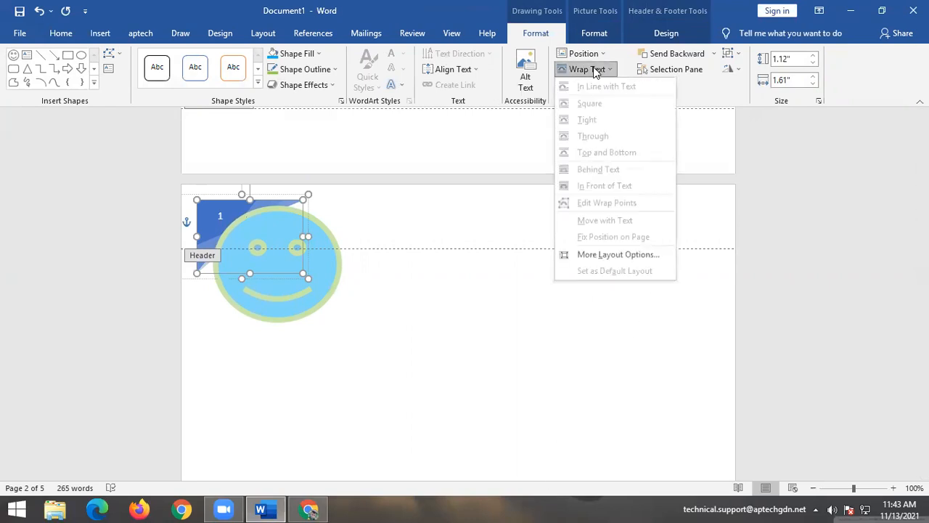
click(414, 379)
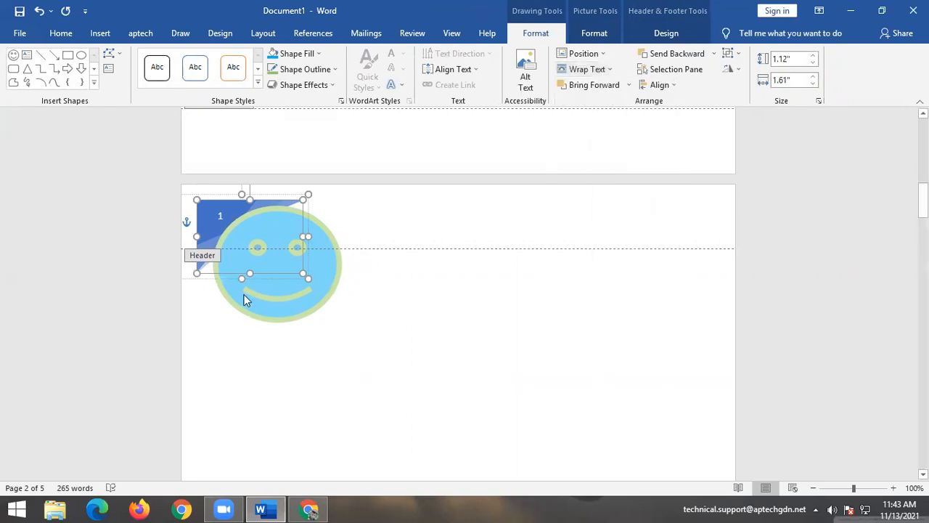
double_click(310, 305)
click(617, 334)
click(307, 264)
drag(319, 275, 354, 320)
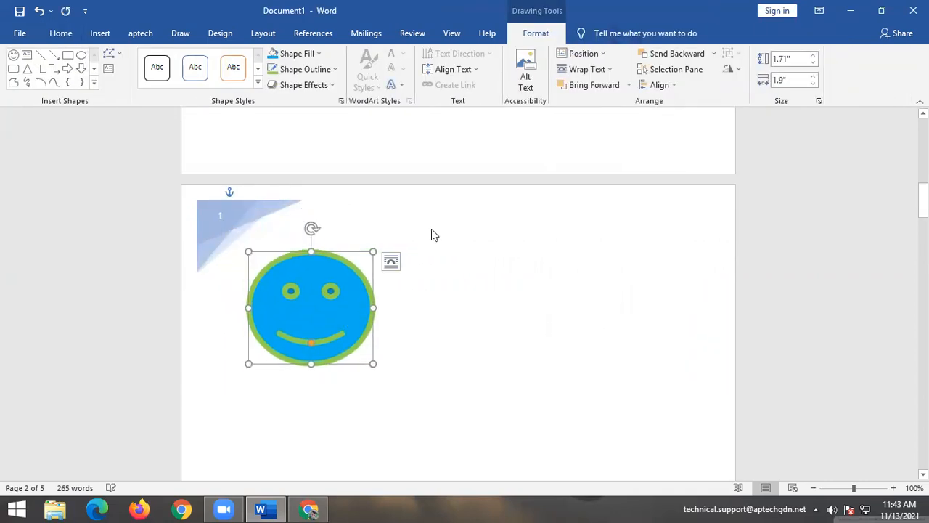
click(370, 247)
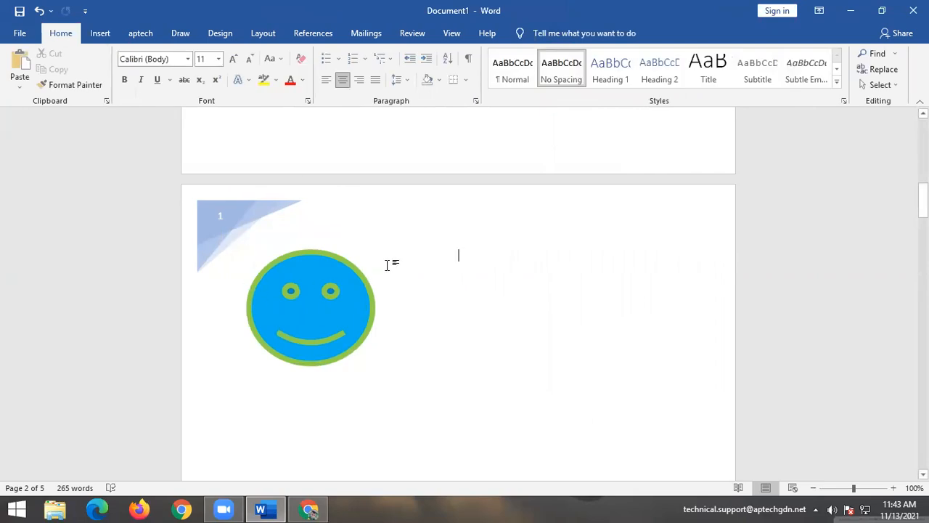
Scroll through the document and place the insertion point on page 1.
scroll(220, 257, up, 2)
scroll(222, 288, down, 8)
scroll(222, 300, down, 5)
scroll(225, 300, up, 5)
scroll(227, 301, down, 5)
scroll(228, 297, up, 15)
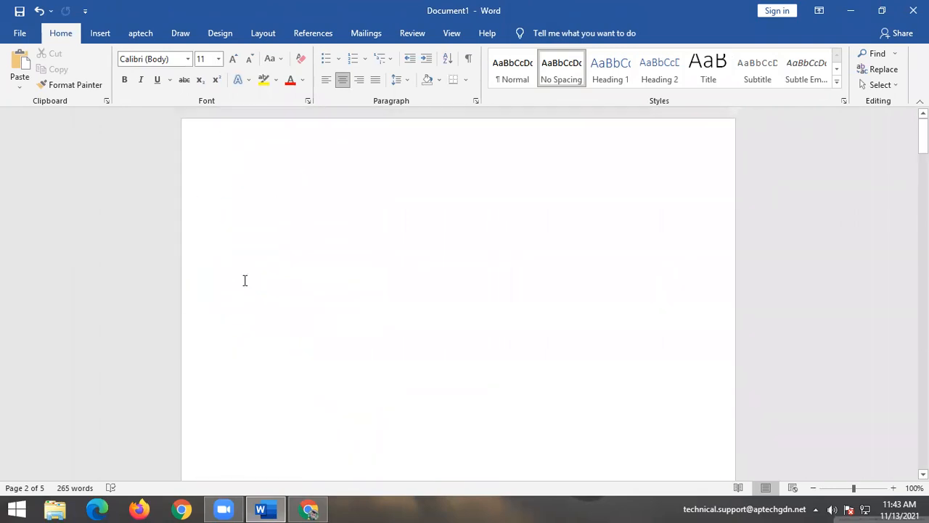
scroll(455, 380, down, 2)
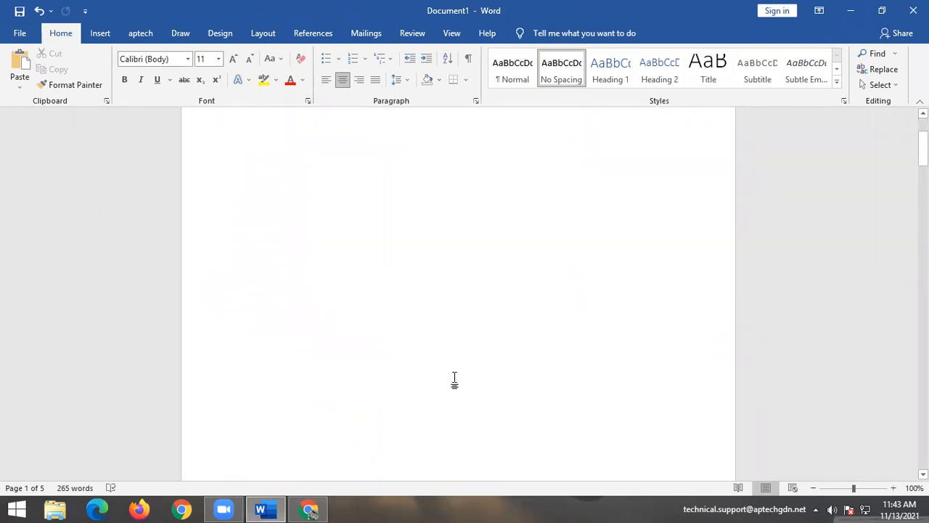
scroll(406, 363, down, 1)
scroll(424, 454, down, 5)
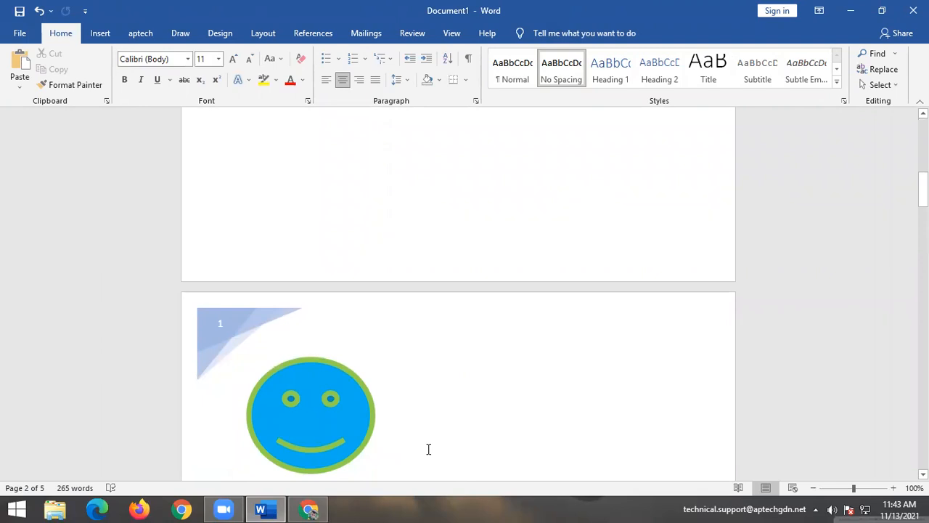
scroll(428, 449, up, 3)
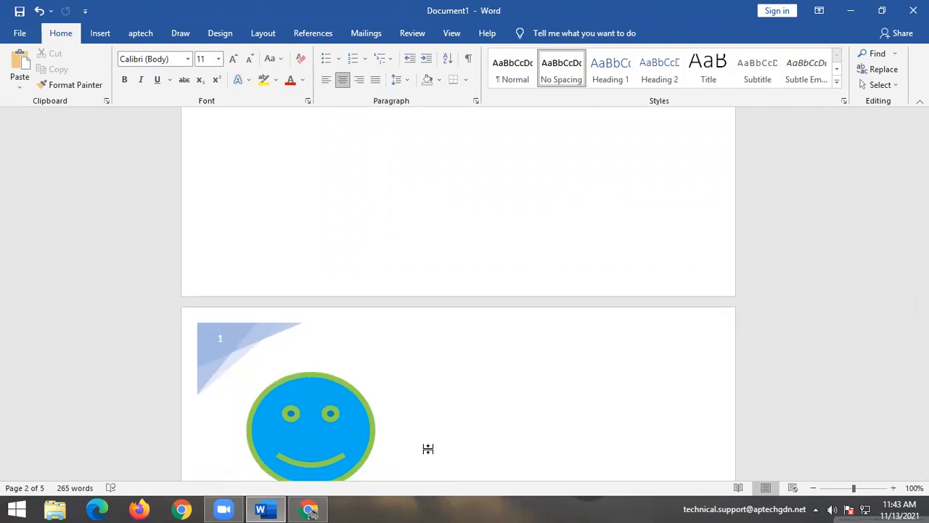
click(386, 169)
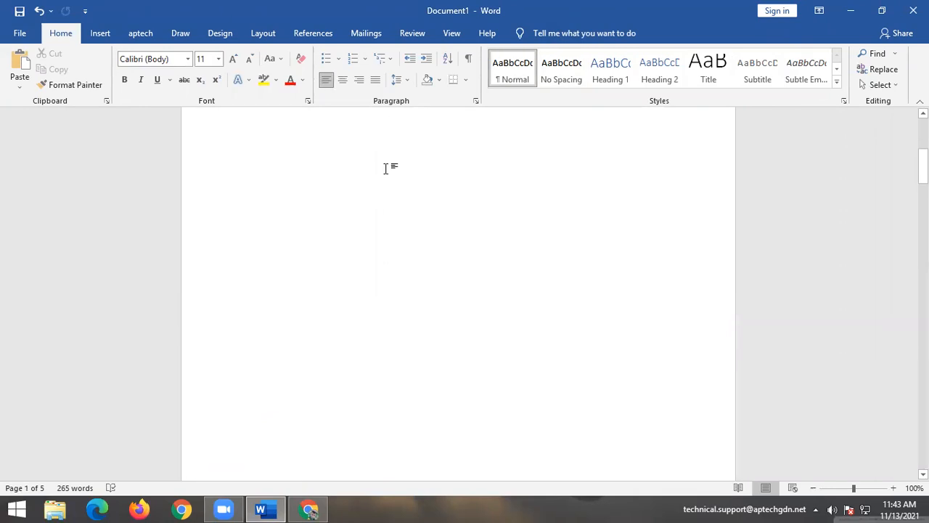
scroll(348, 307, down, 3)
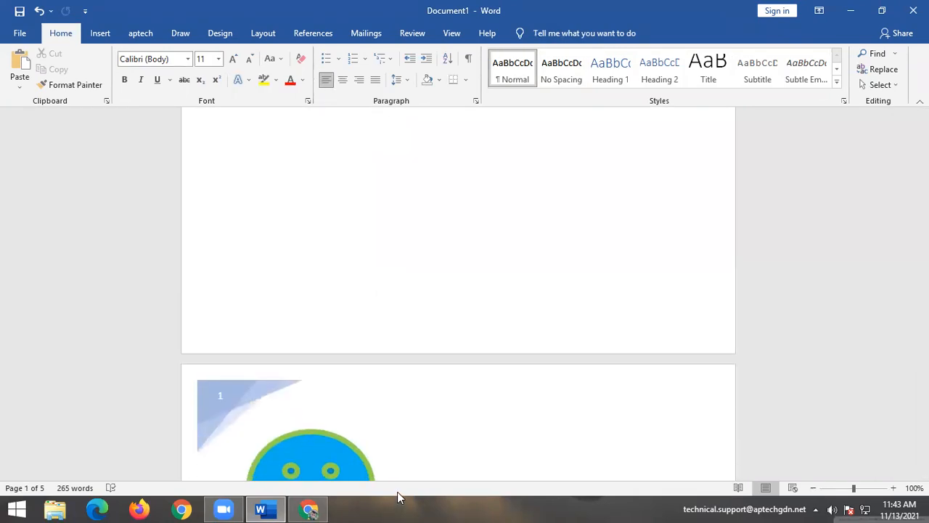
click(102, 33)
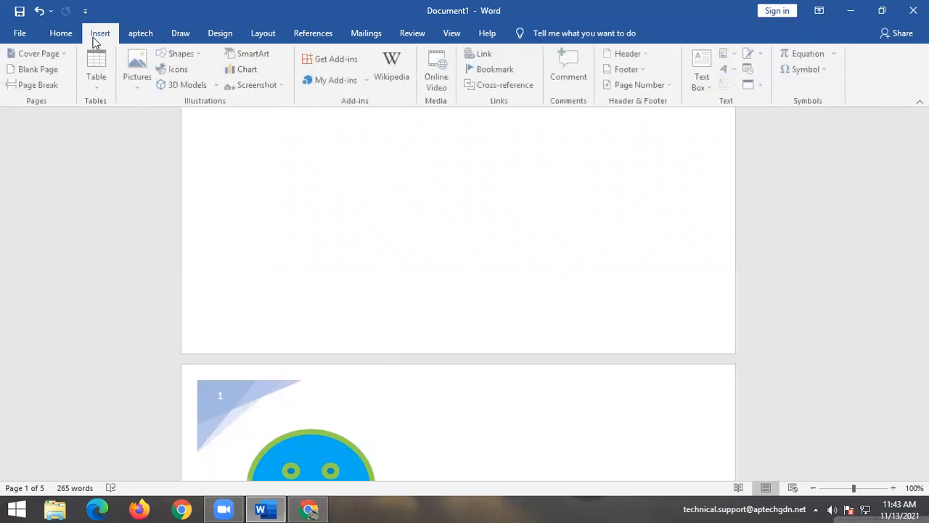
scroll(443, 351, down, 2)
click(394, 390)
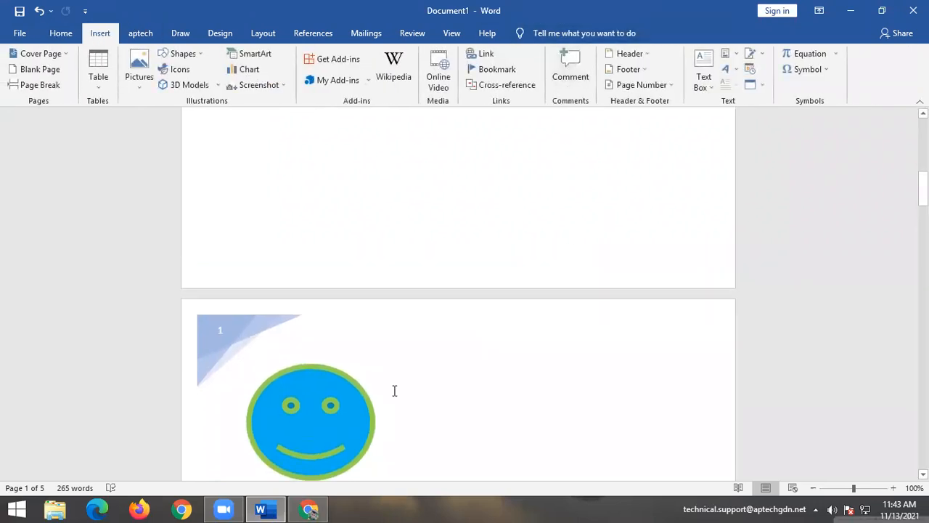
click(628, 70)
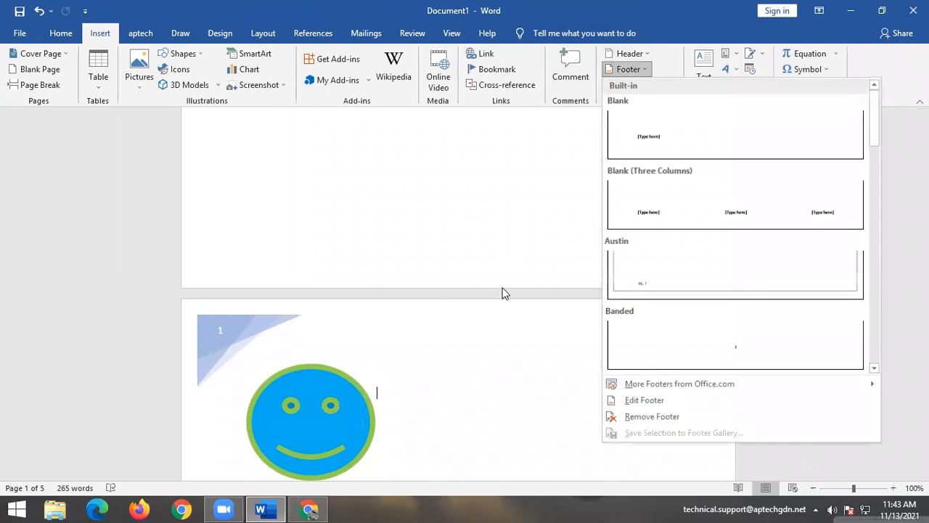
scroll(752, 275, down, 2)
scroll(752, 275, down, 2)
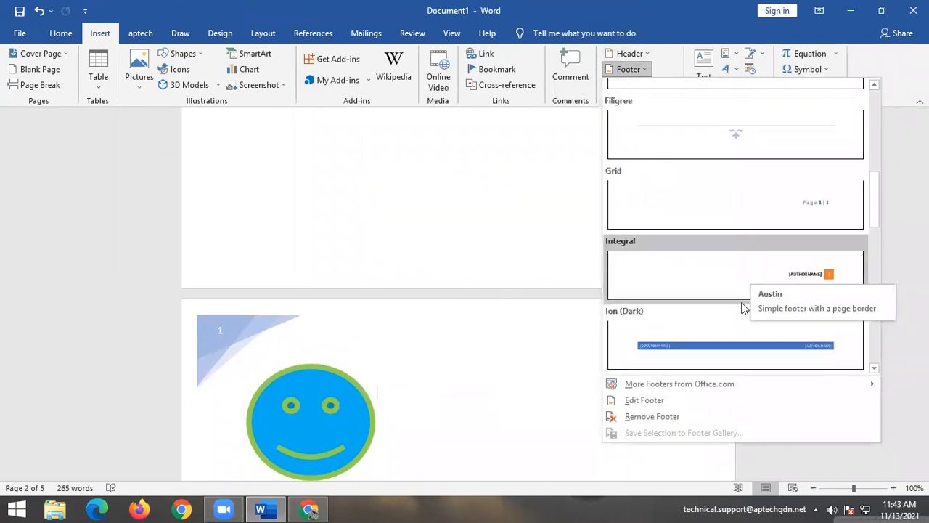
click(721, 138)
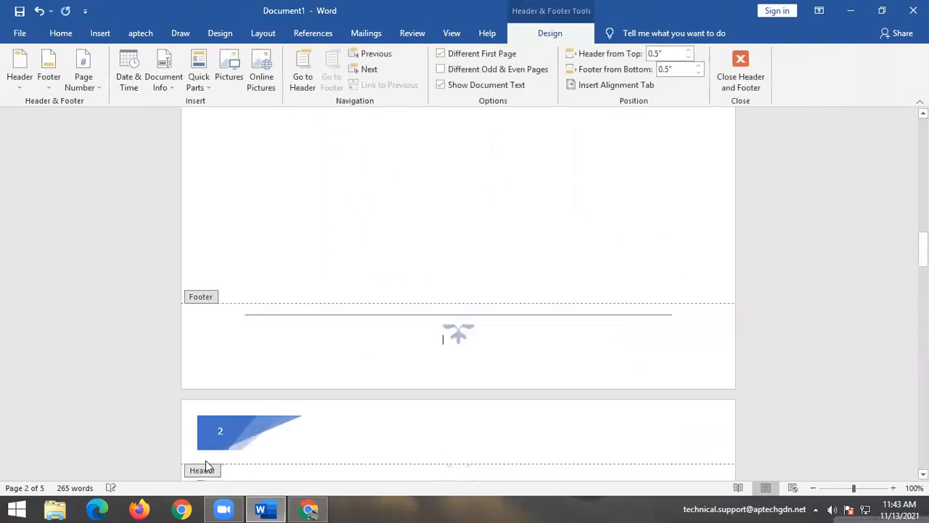
scroll(439, 302, down, 10)
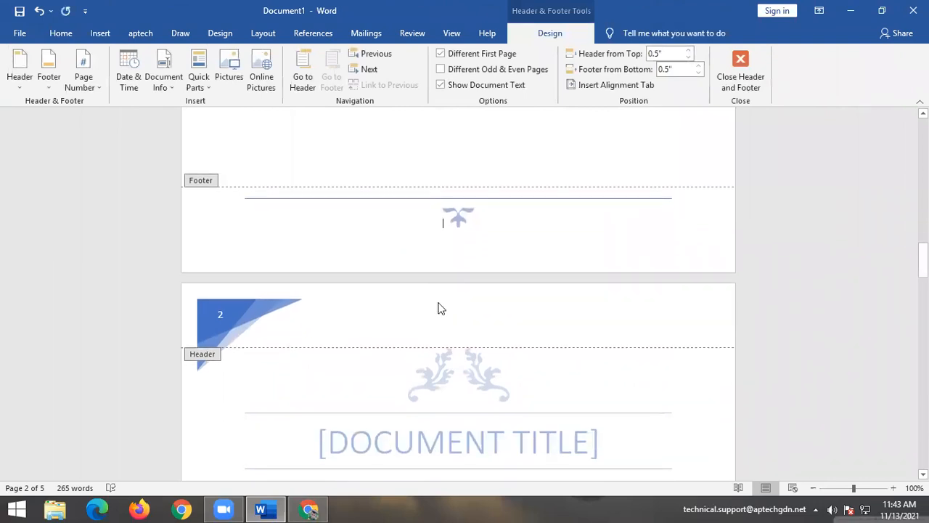
scroll(439, 302, down, 12)
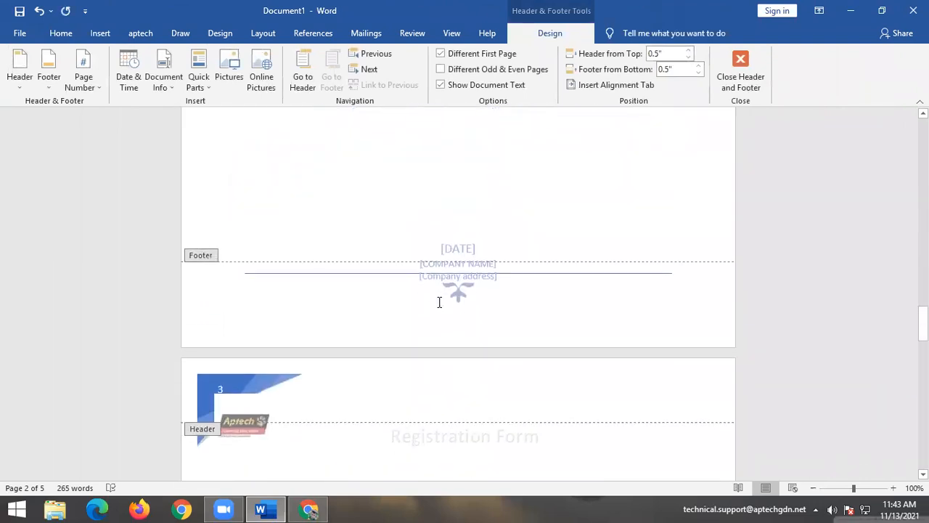
scroll(439, 309, down, 12)
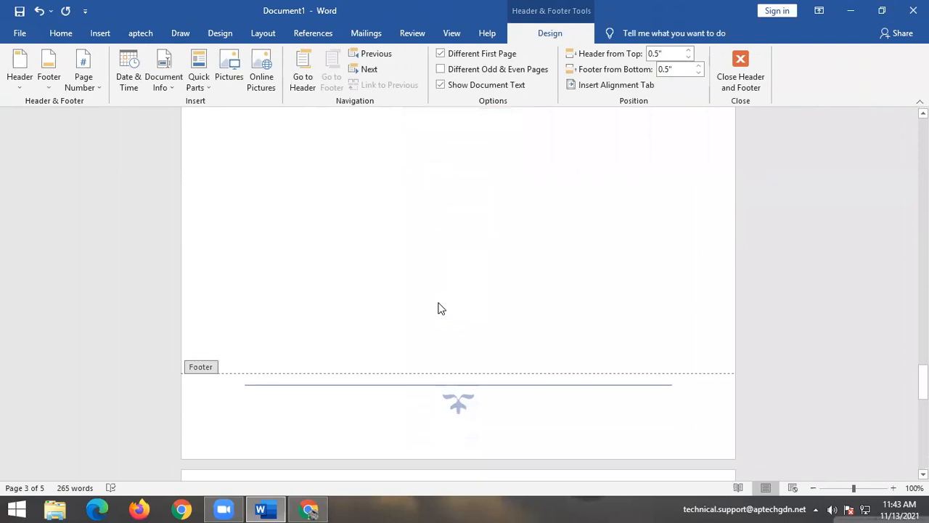
scroll(440, 308, down, 5)
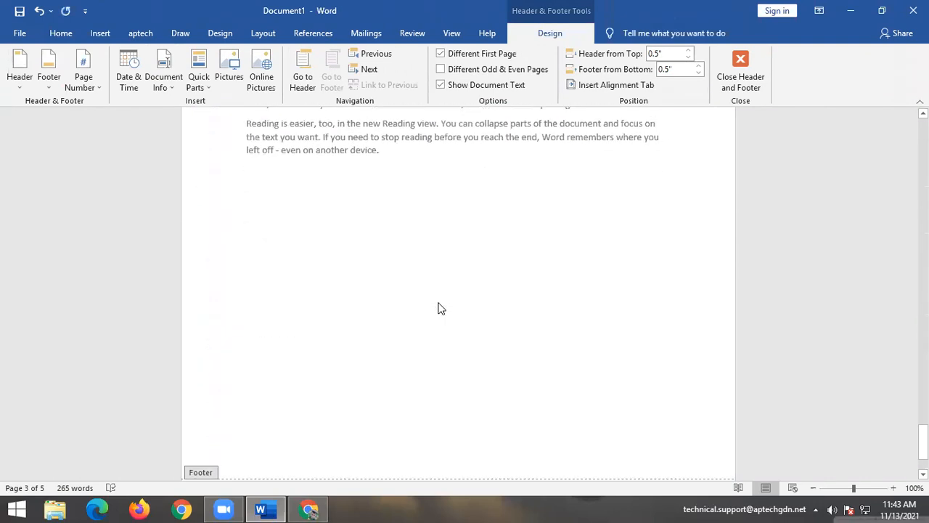
click(756, 90)
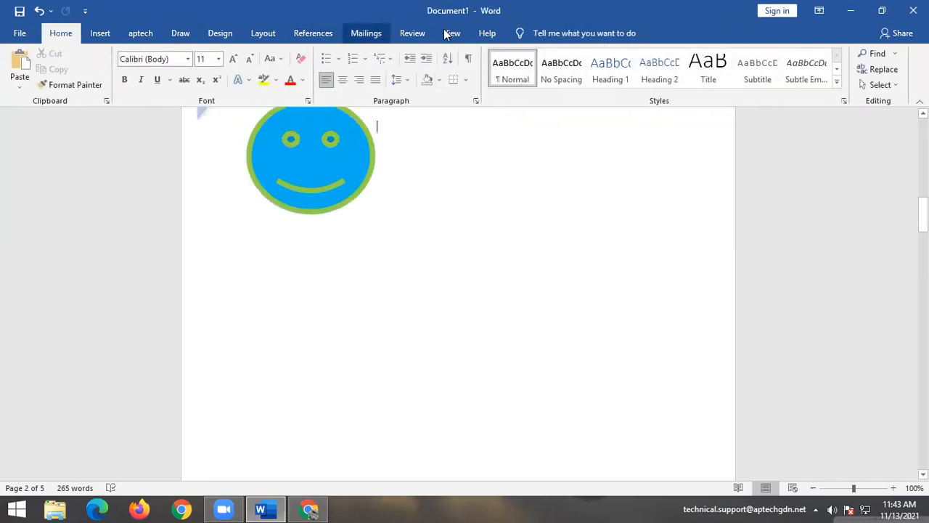
key(ctrl+z)
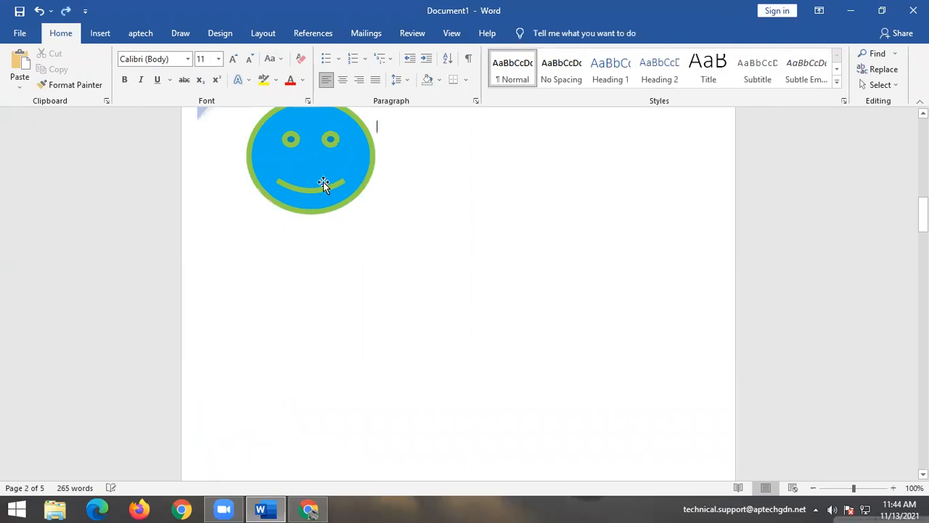
scroll(400, 311, up, 5)
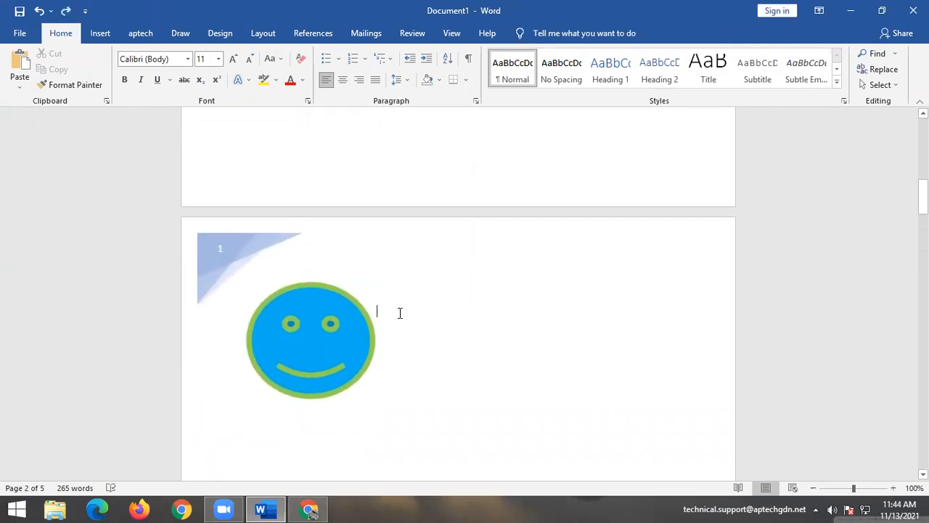
scroll(400, 312, down, 4)
Add the Austin footer with its page border and page number.
click(102, 33)
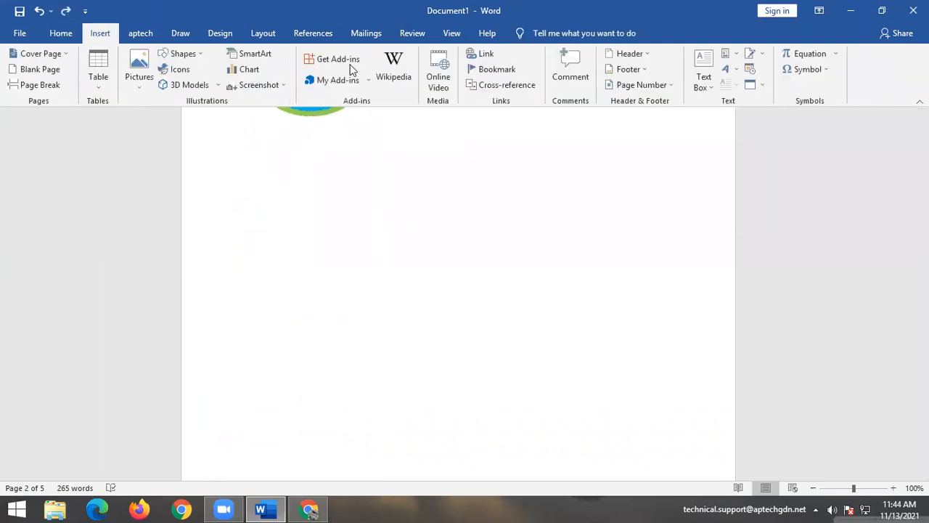
click(619, 69)
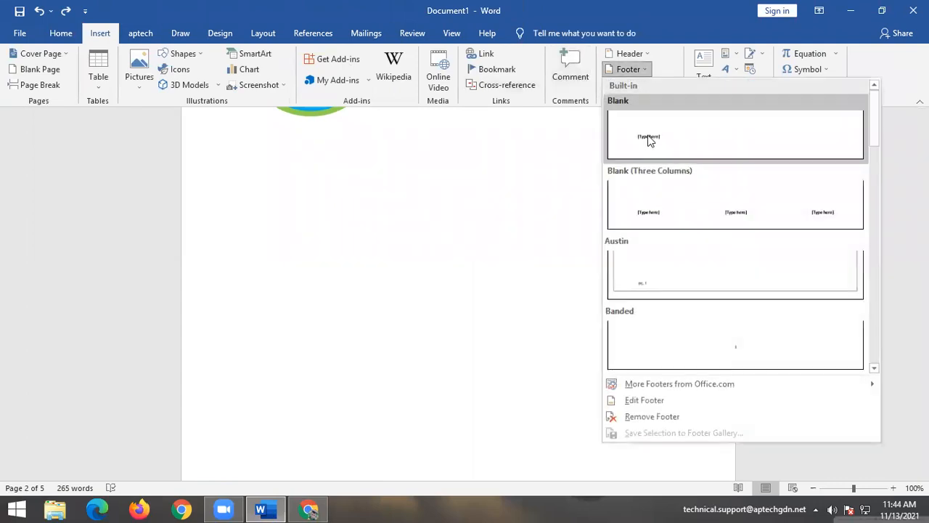
click(680, 268)
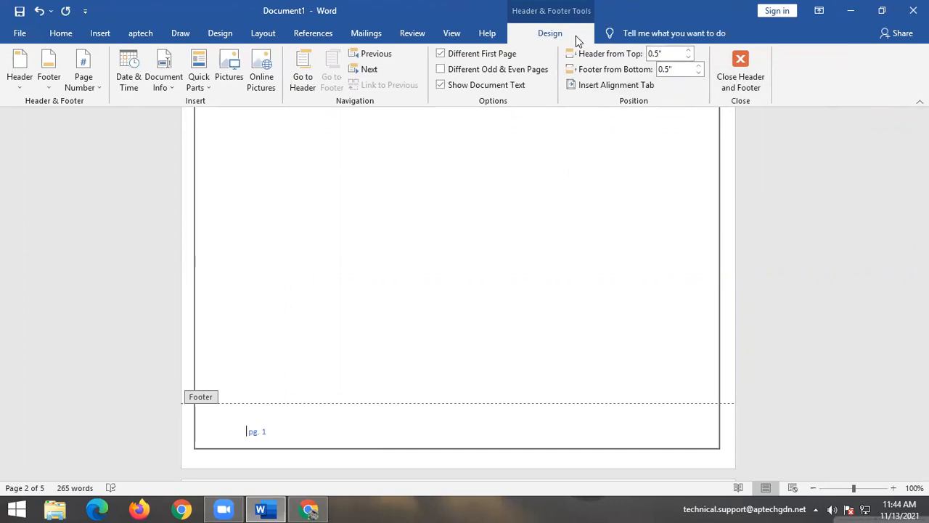
click(750, 82)
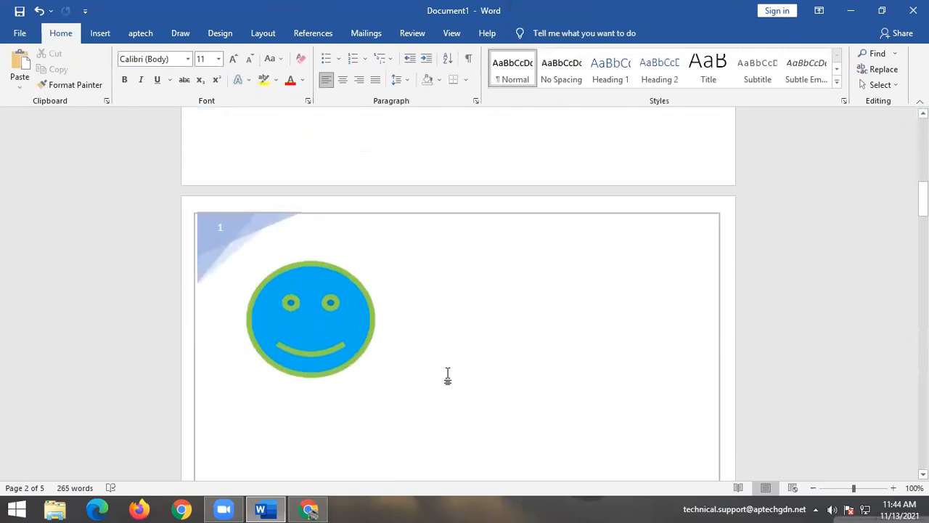
Check the 'pg. 1' footer in footer editing, then return to the body.
scroll(462, 382, down, 3)
scroll(463, 393, down, 5)
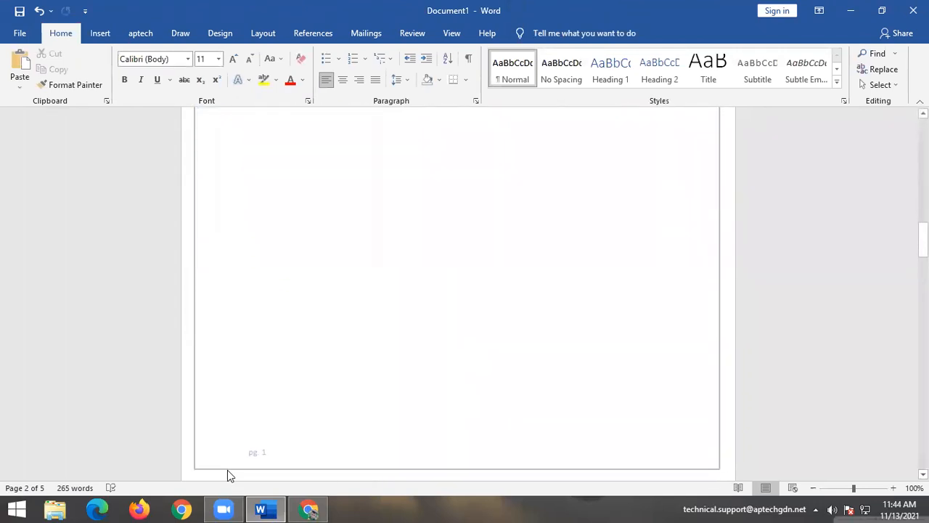
double_click(260, 450)
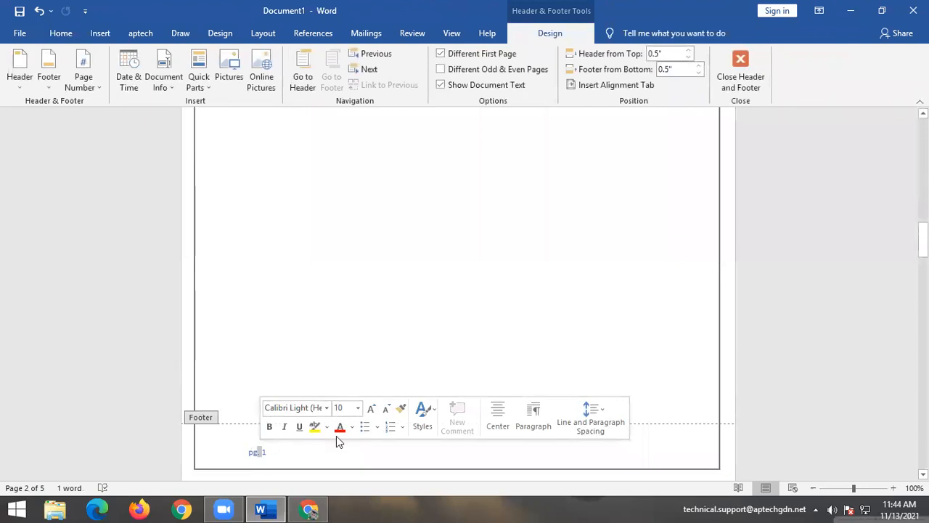
key(Escape)
scroll(327, 421, down, 5)
scroll(319, 380, up, 2)
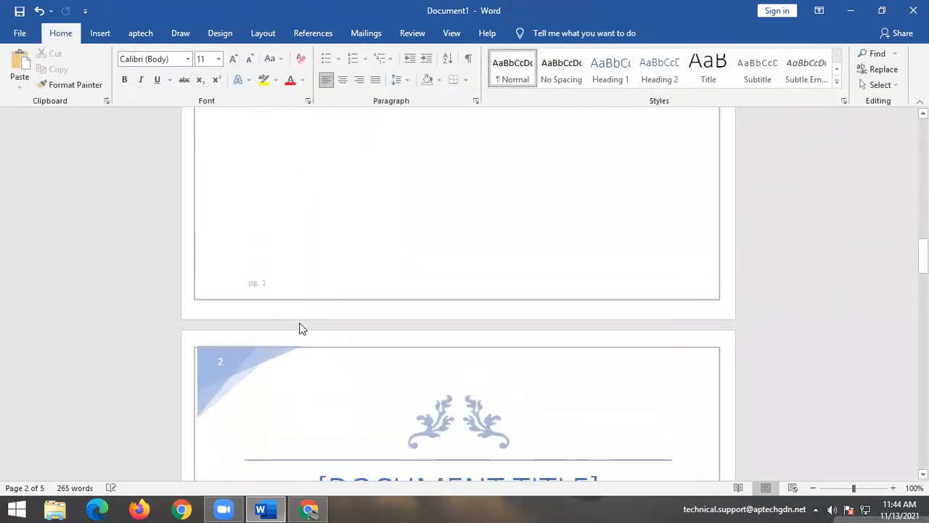
double_click(263, 292)
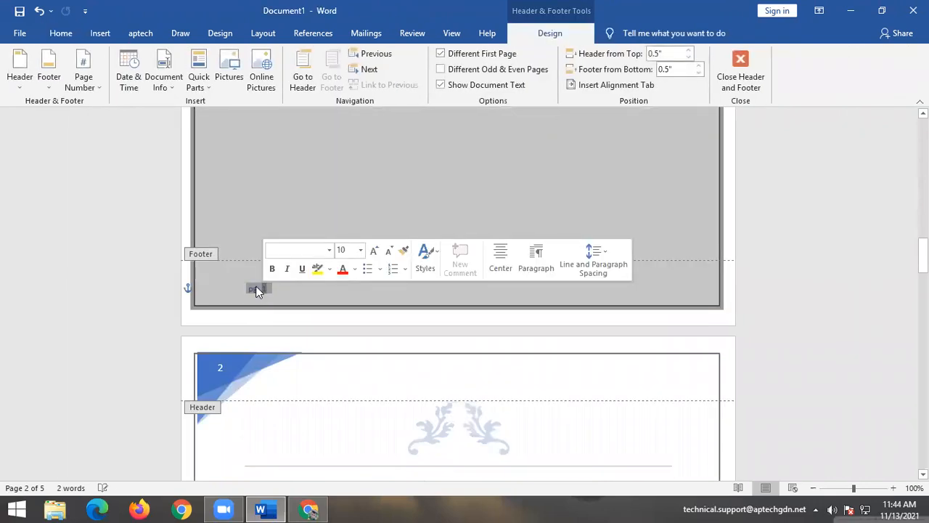
scroll(206, 263, up, 15)
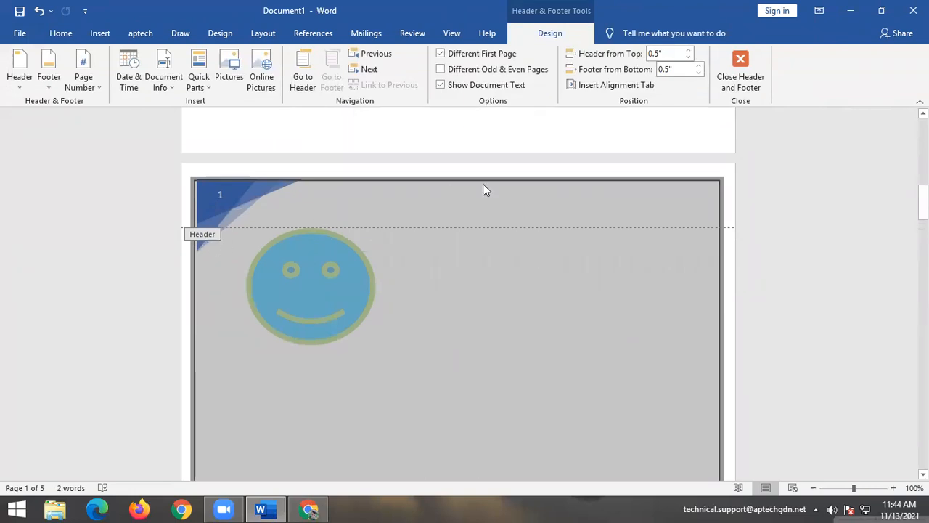
click(740, 78)
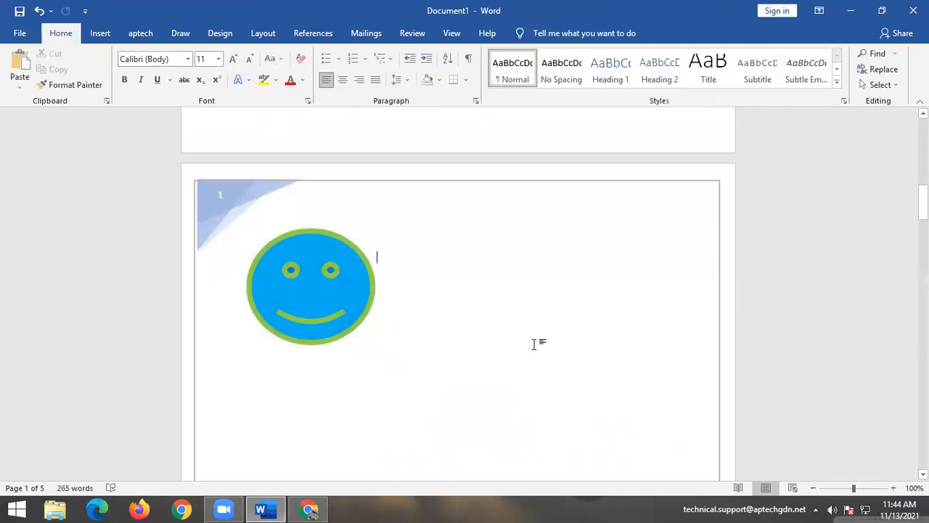
scroll(534, 342, down, 8)
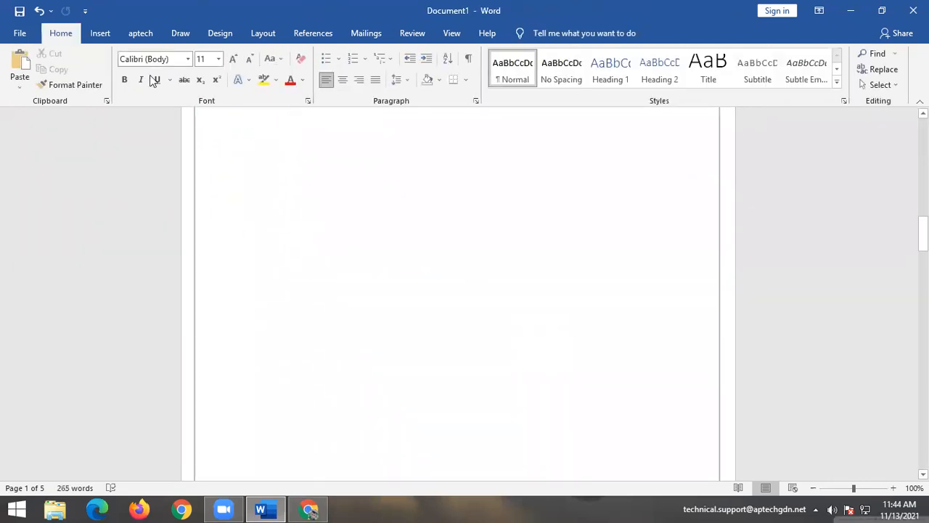
click(100, 34)
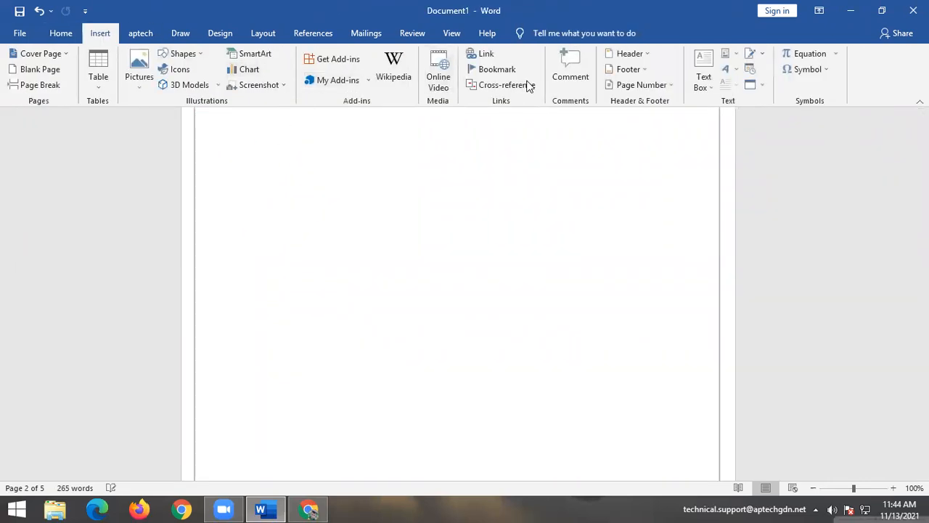
click(621, 86)
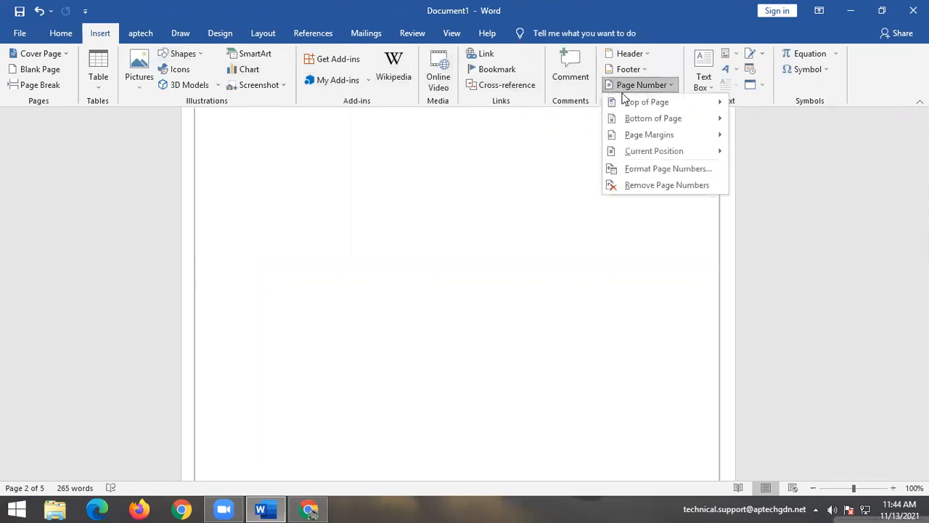
mouse_move(625, 102)
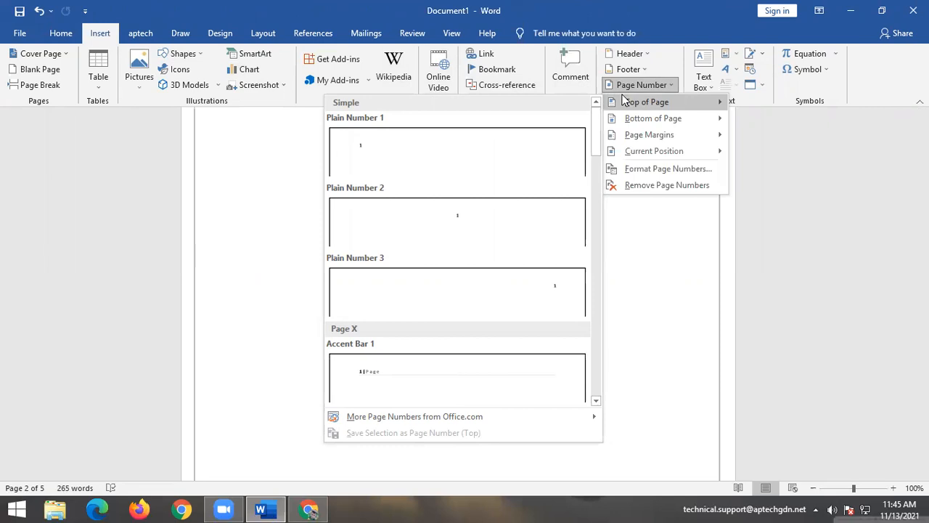
mouse_move(623, 125)
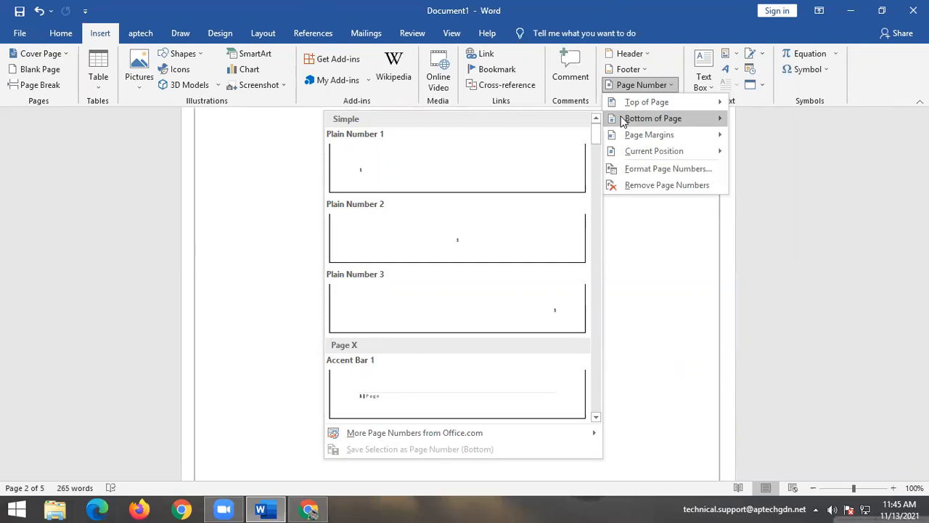
mouse_move(641, 134)
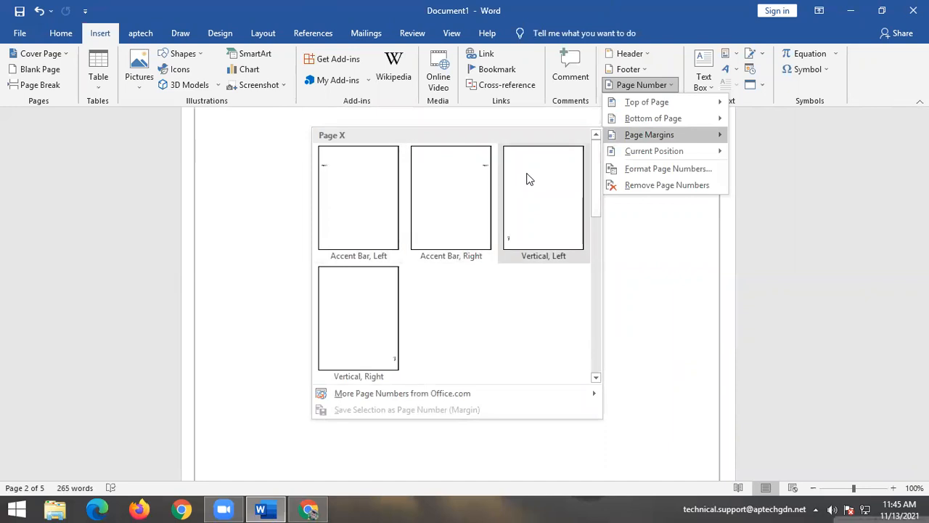
click(697, 267)
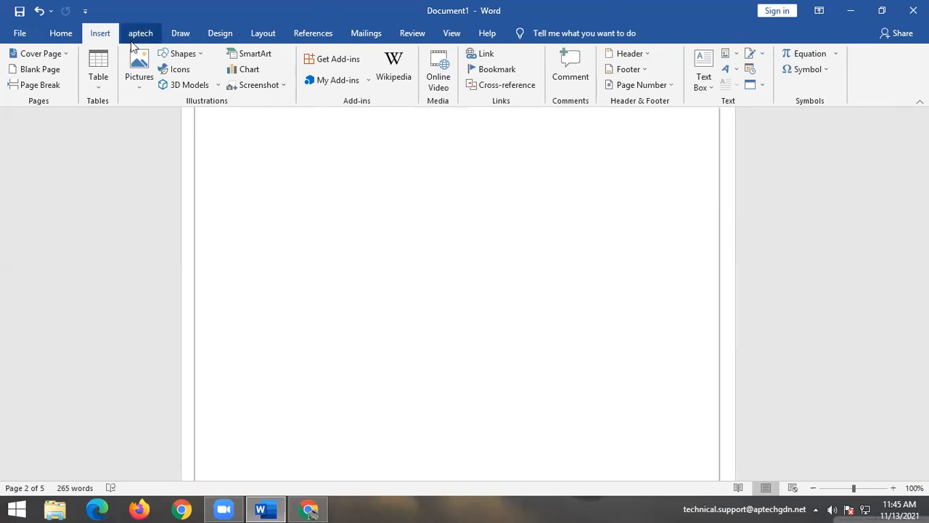
scroll(352, 305, up, 2)
scroll(352, 305, up, 10)
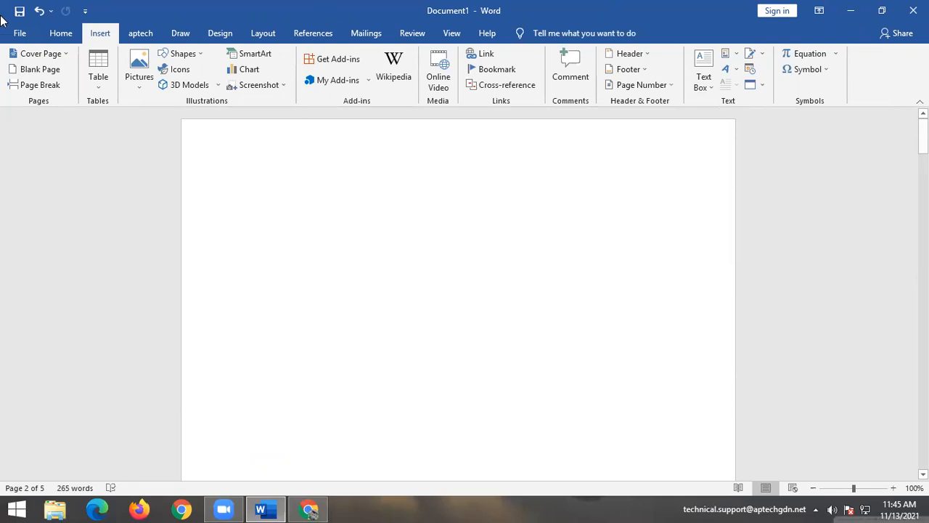
click(20, 32)
click(37, 101)
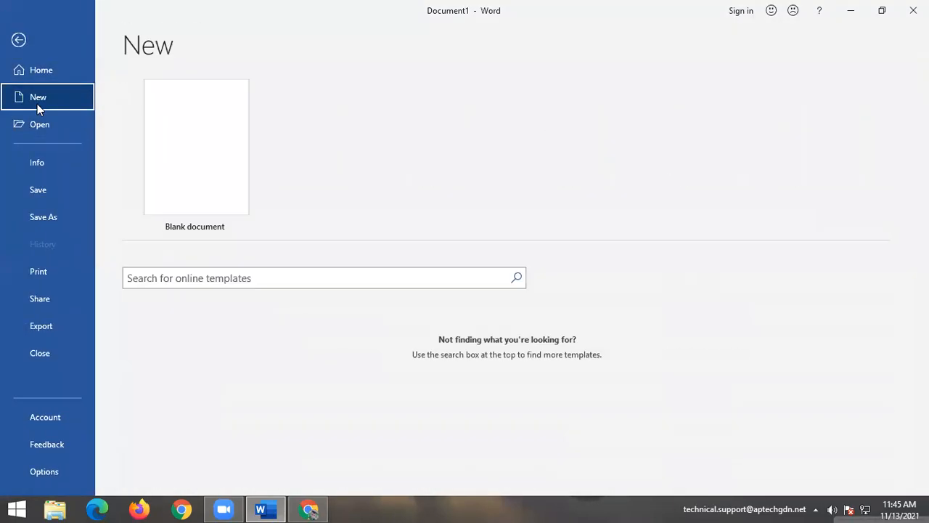
click(194, 131)
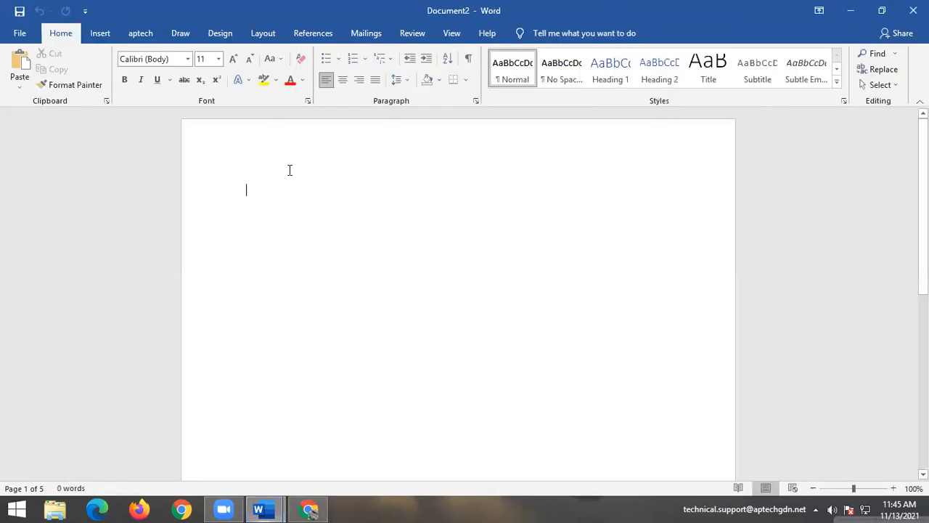
click(218, 40)
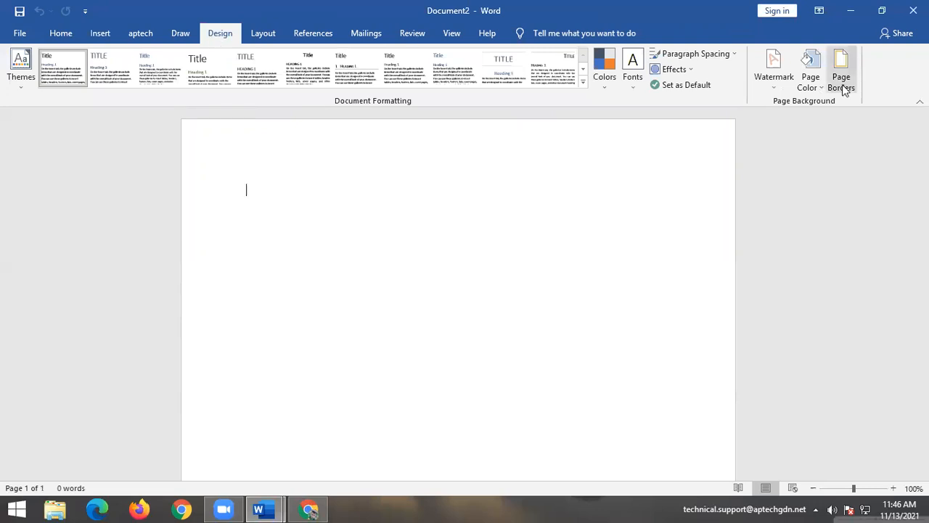
Set the page colour to Green, then try a dashed shadow page border and undo it.
click(813, 77)
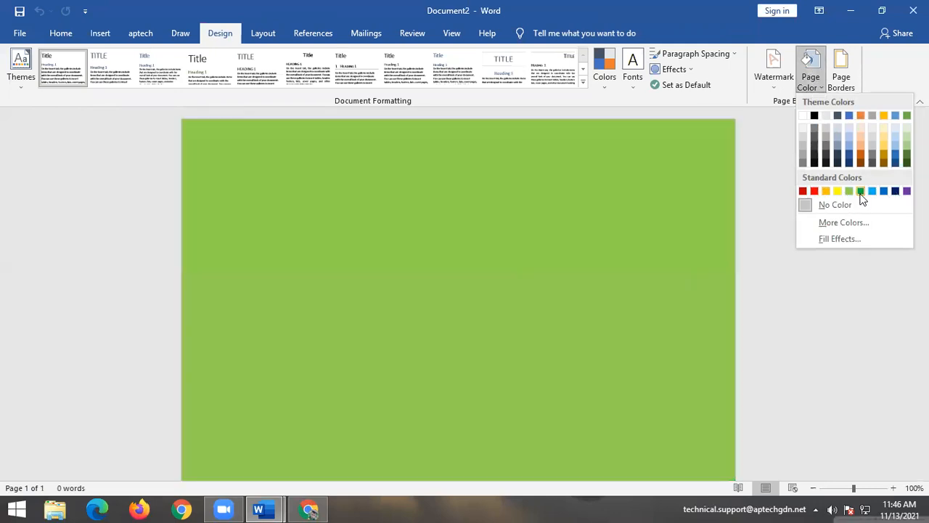
click(861, 191)
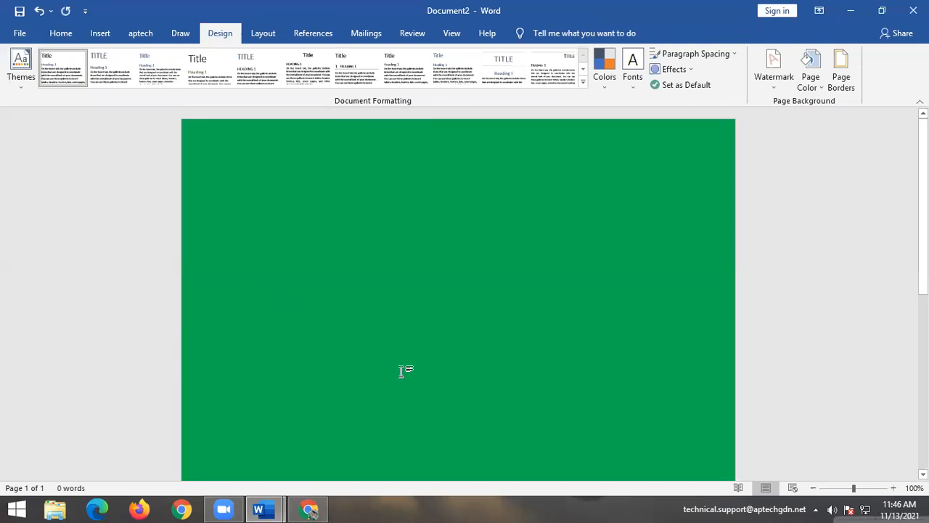
click(845, 81)
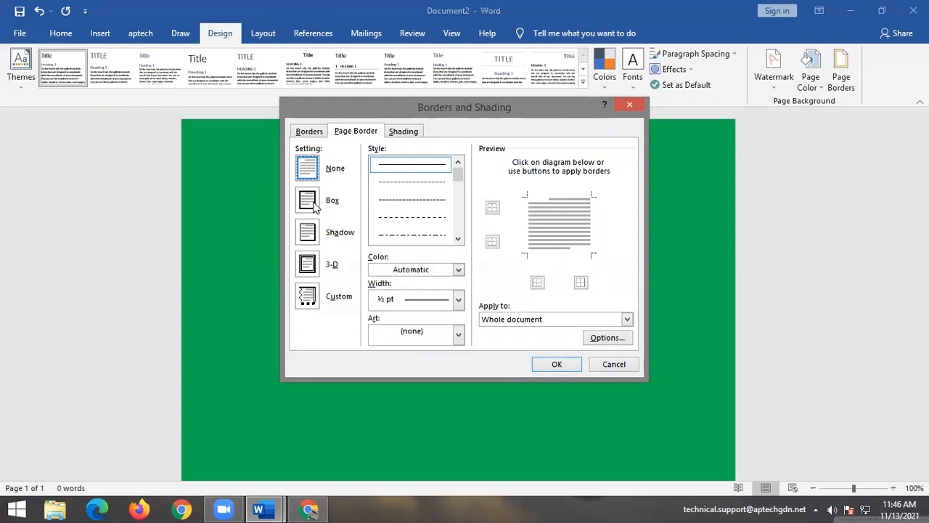
click(334, 206)
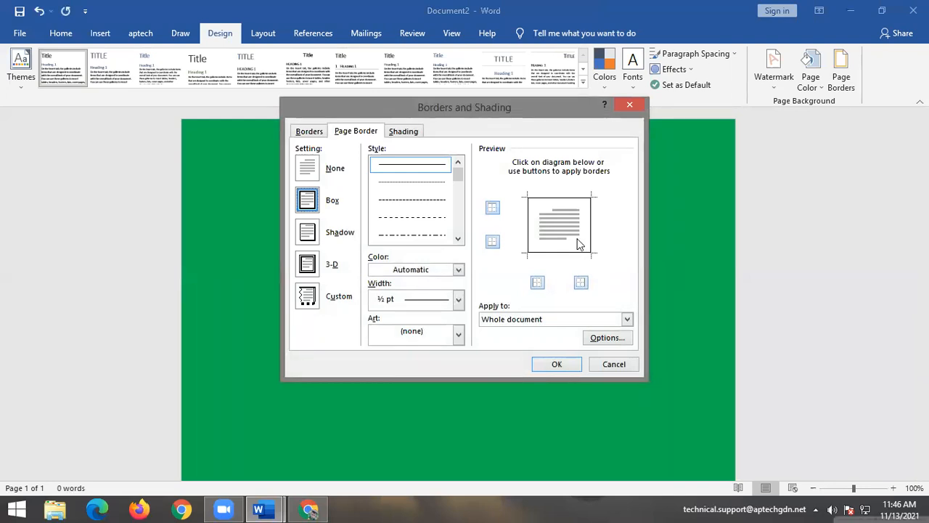
click(329, 232)
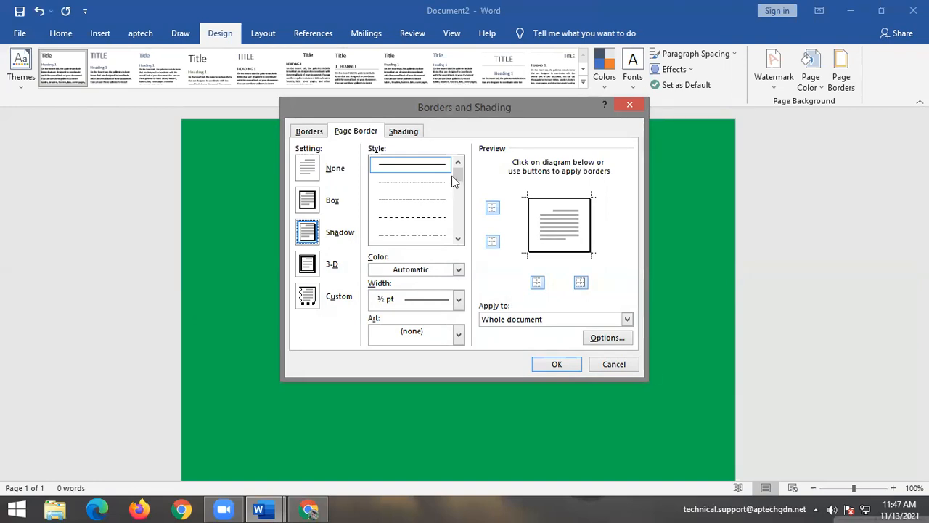
mouse_move(455, 175)
mouse_down()
mouse_move(459, 193)
mouse_move(458, 181)
mouse_up()
click(433, 167)
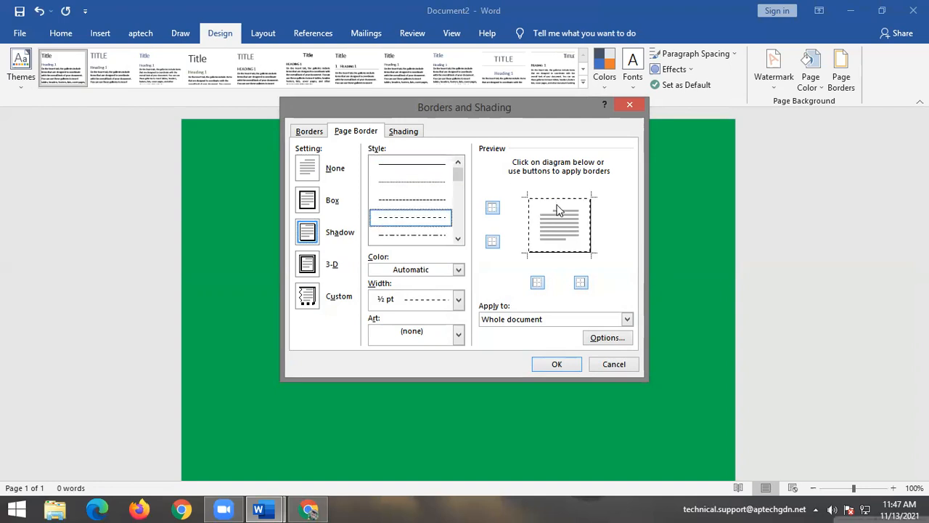
click(560, 365)
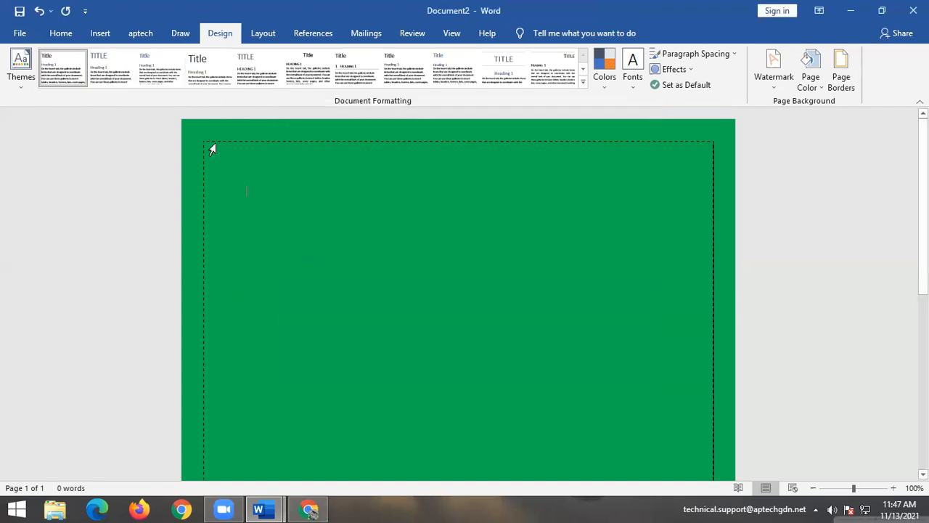
key(ctrl+z)
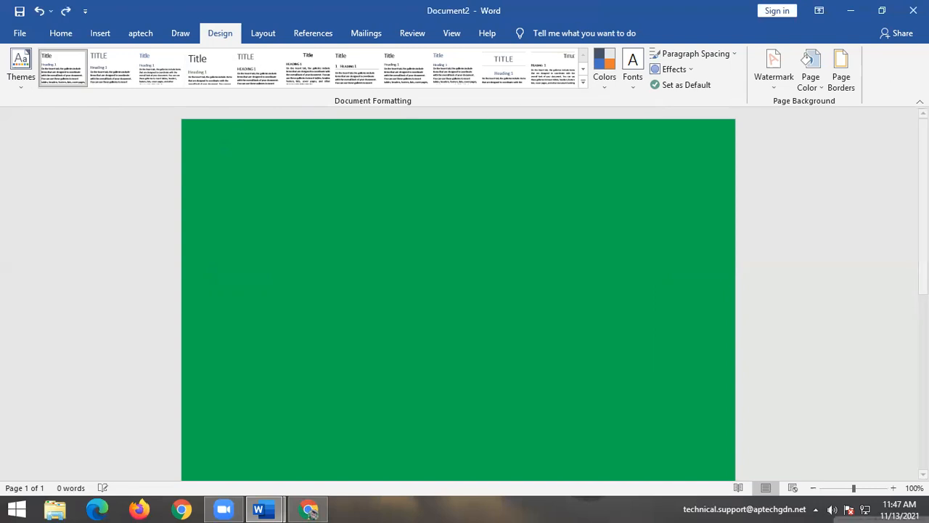
click(776, 85)
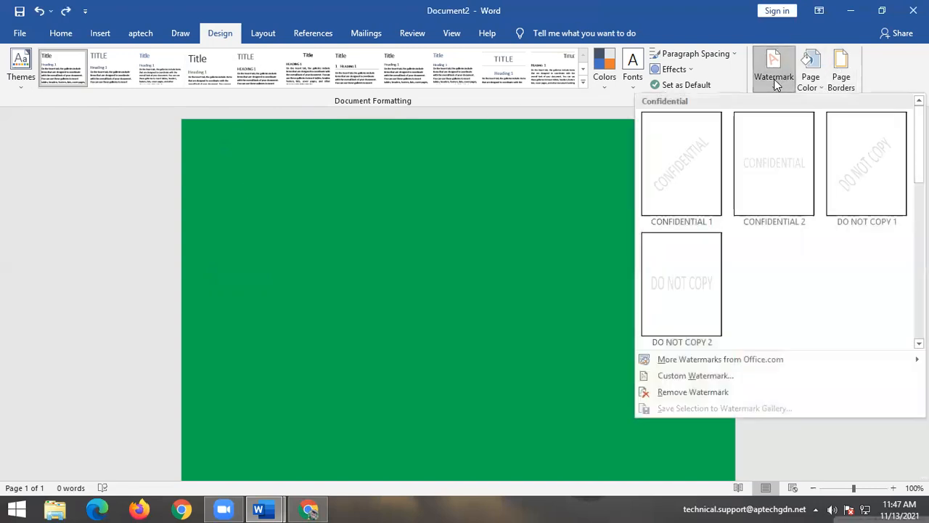
click(839, 77)
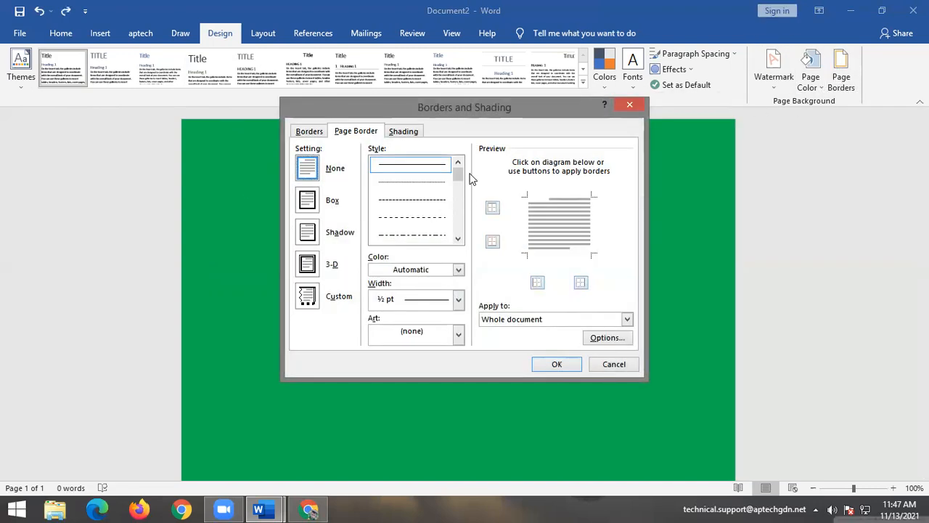
drag(463, 178, 462, 209)
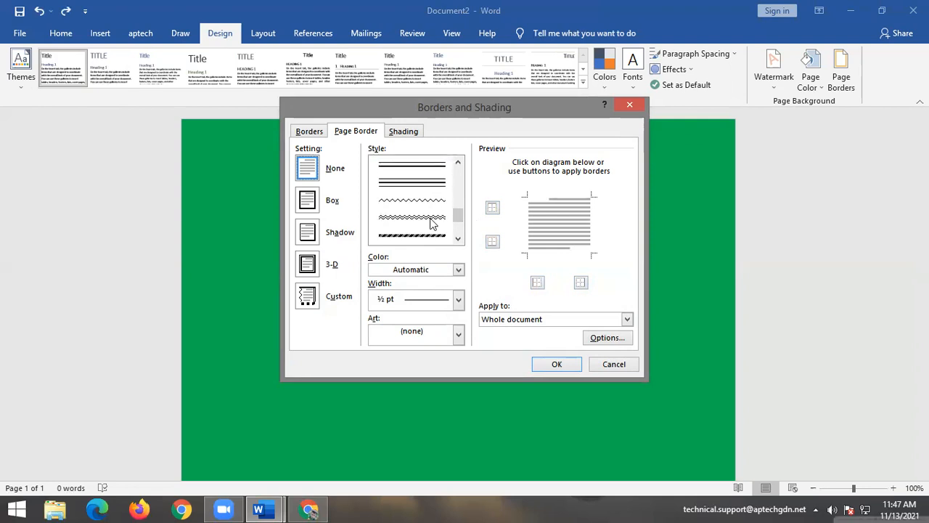
click(416, 236)
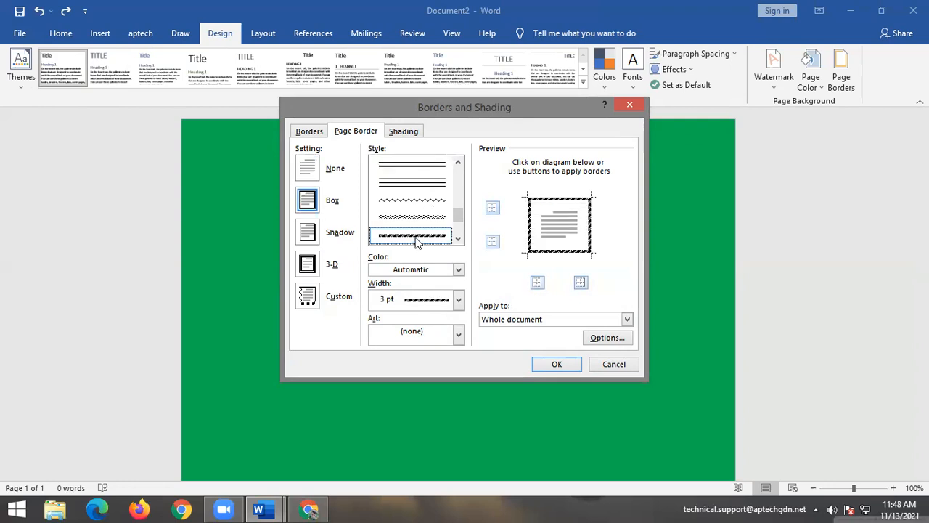
click(560, 361)
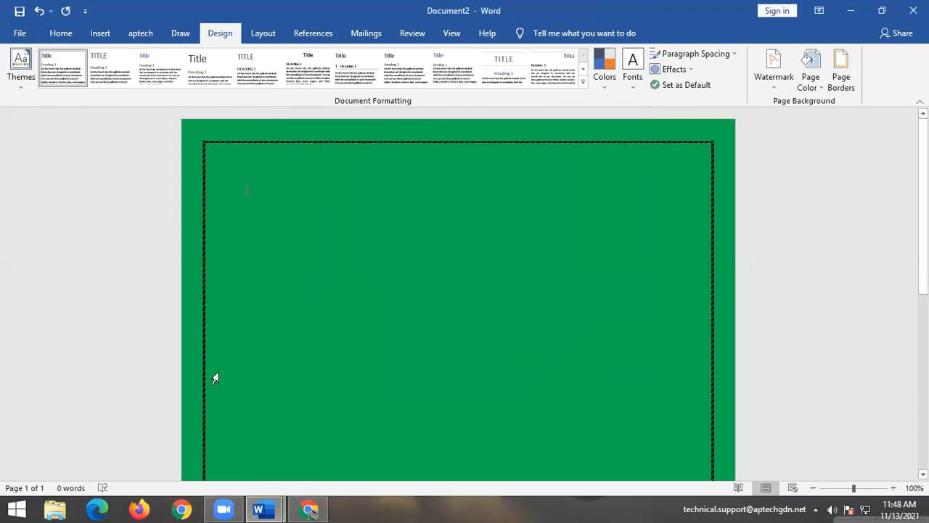
scroll(188, 371, up, 1)
key(ctrl+z)
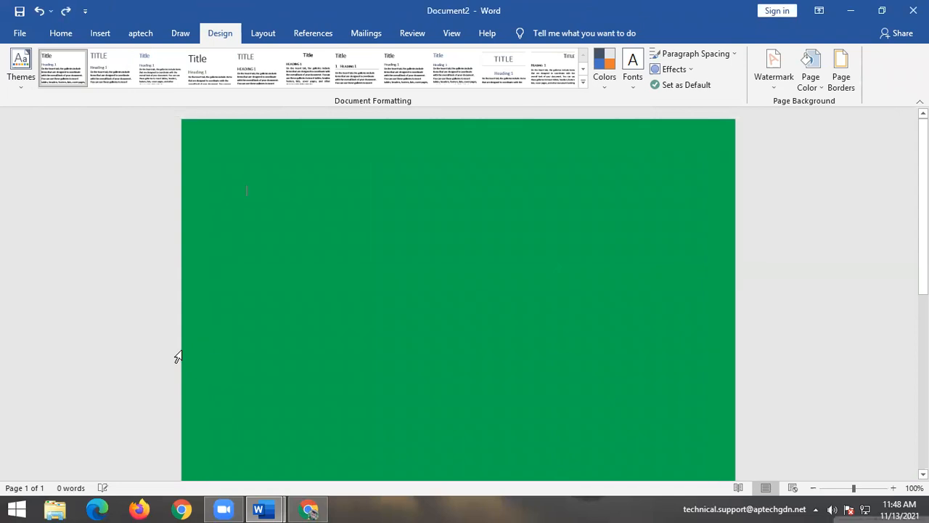
click(841, 73)
click(458, 239)
click(458, 238)
click(458, 238)
click(458, 238)
click(458, 239)
click(458, 239)
click(458, 239)
click(458, 239)
click(458, 239)
click(458, 239)
click(458, 239)
click(458, 239)
click(458, 238)
click(458, 238)
click(458, 238)
click(458, 238)
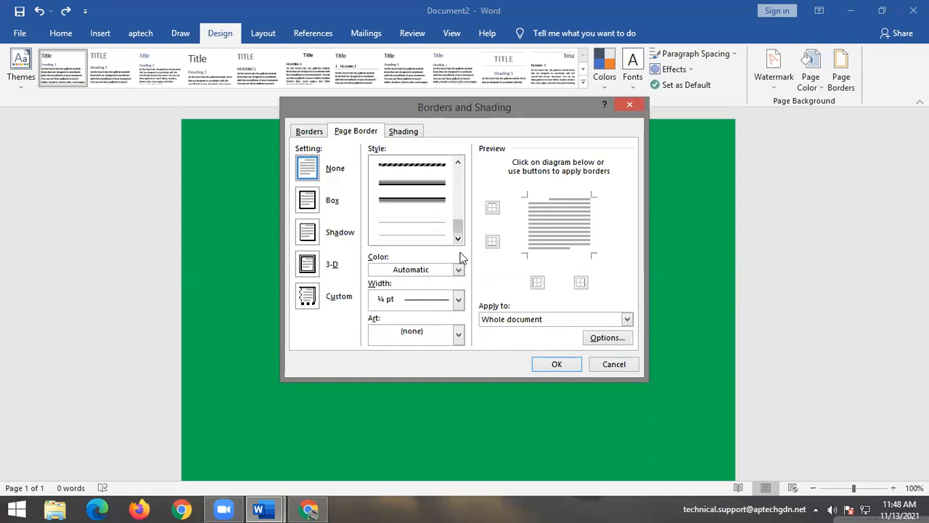
click(459, 269)
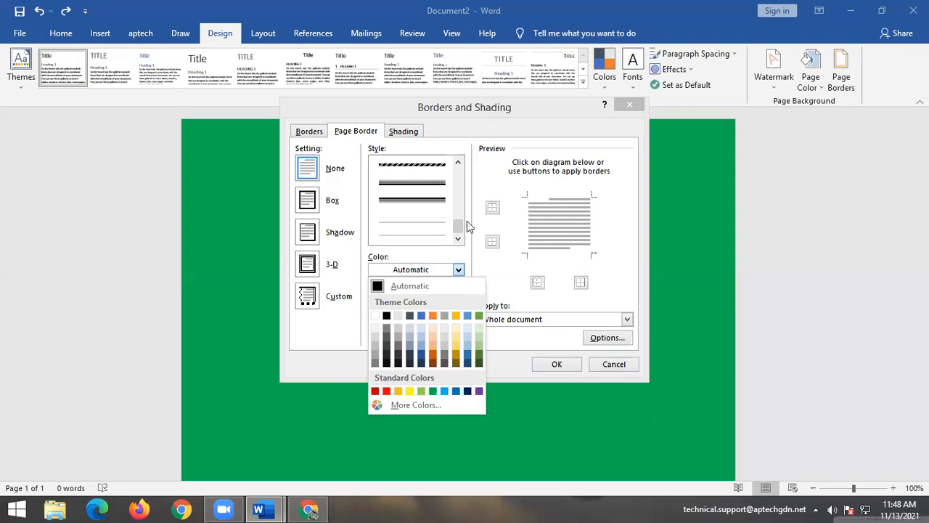
click(459, 392)
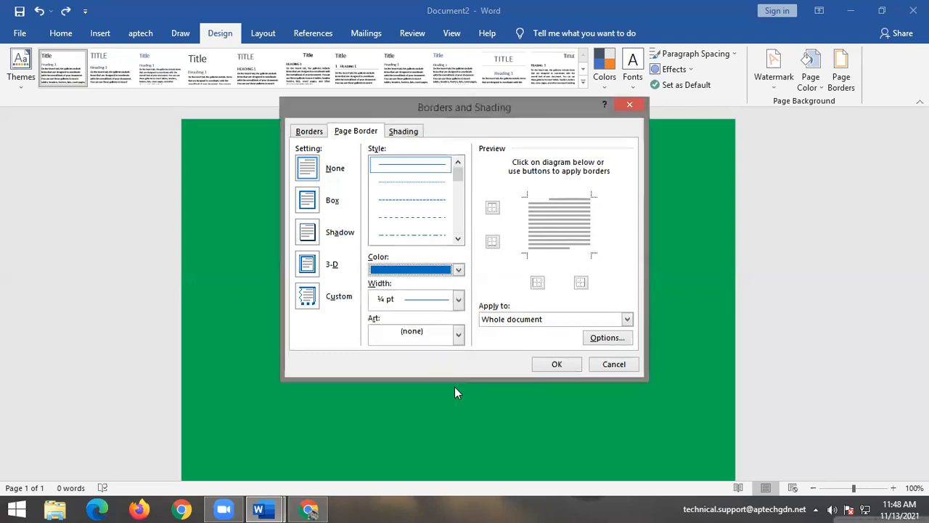
scroll(458, 211, up, 3)
scroll(460, 212, up, 3)
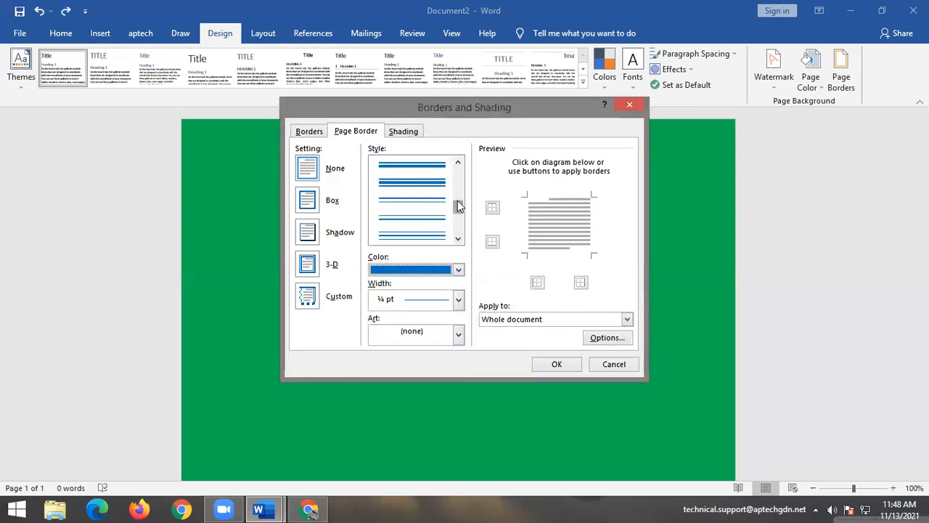
click(433, 188)
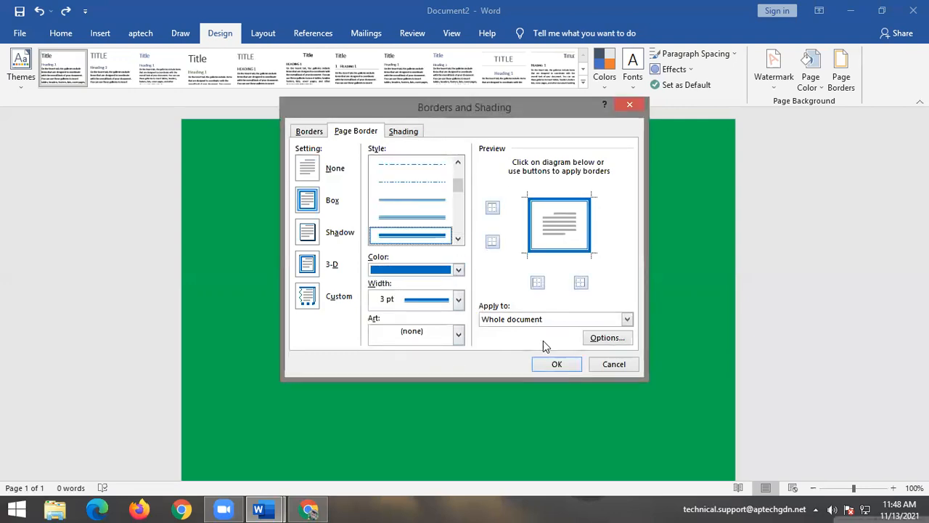
click(556, 363)
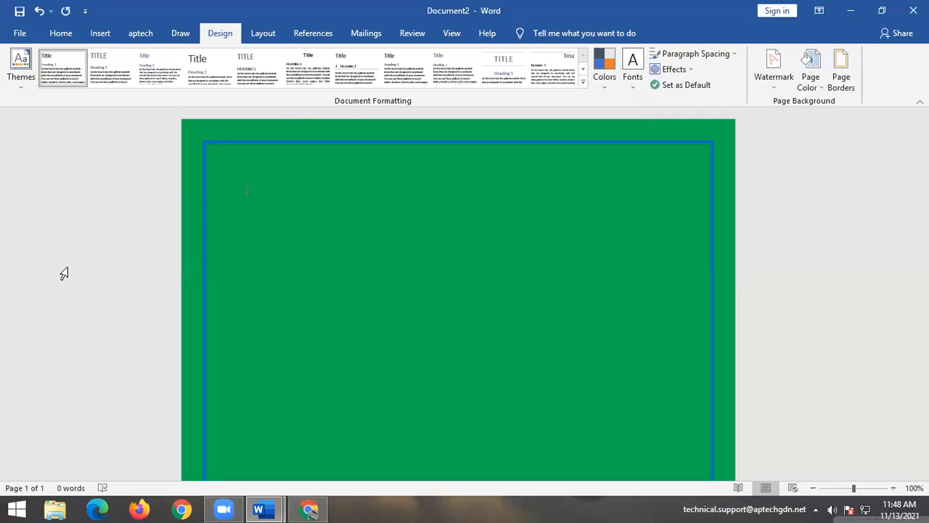
key(ctrl+z)
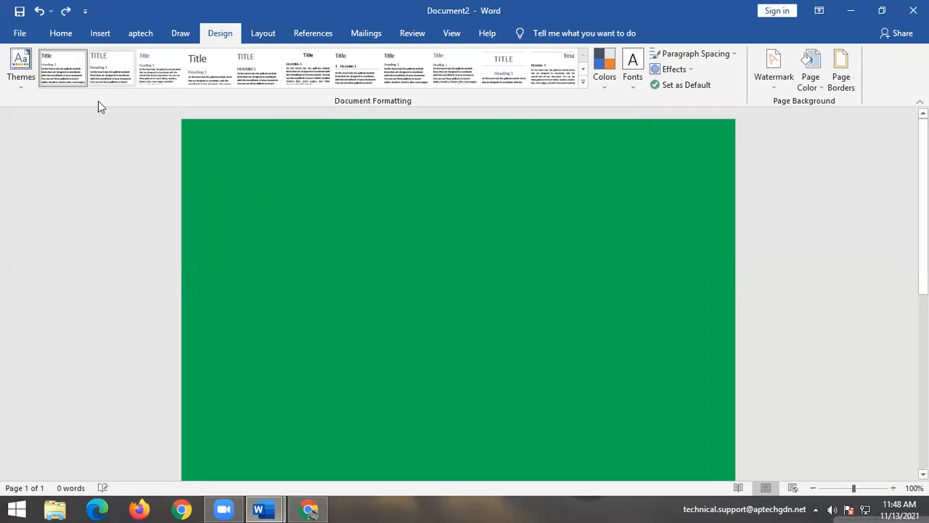
In Page Borders, browse the width and colour lists, keeping the colour Automatic.
click(847, 82)
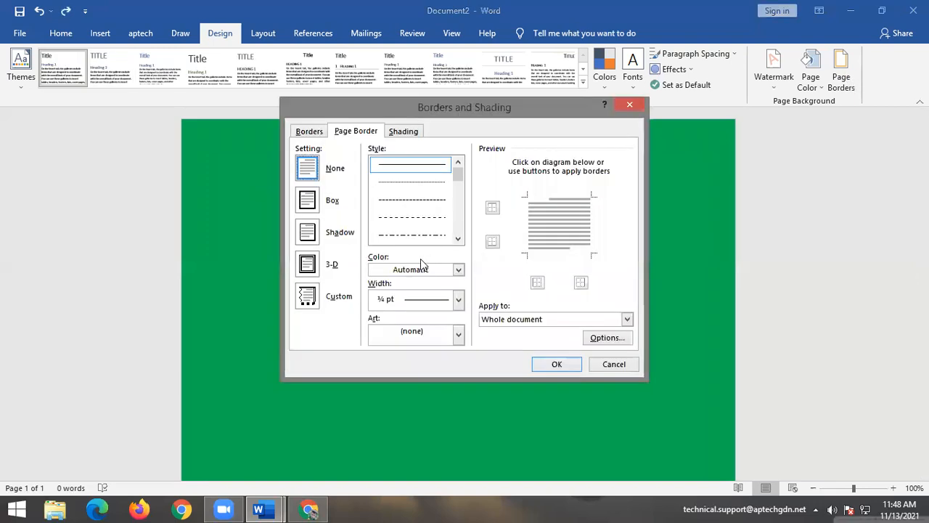
click(458, 301)
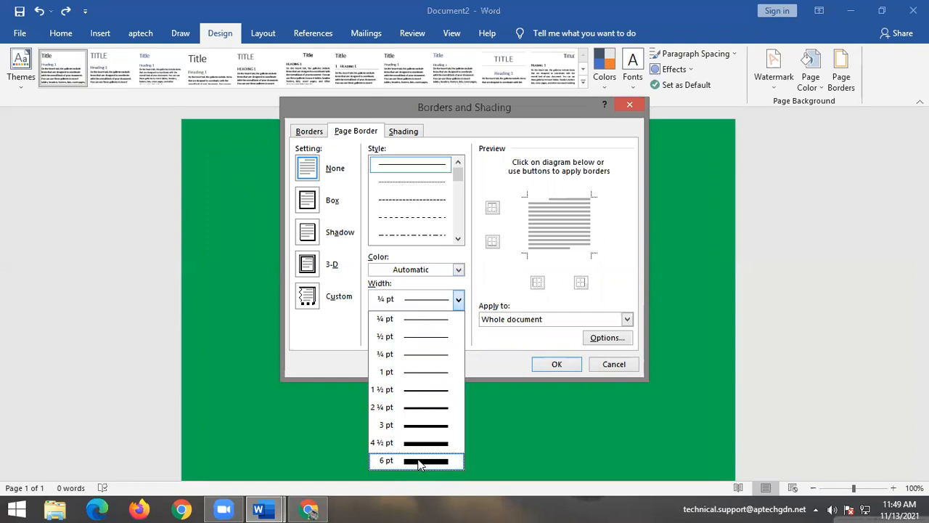
click(459, 270)
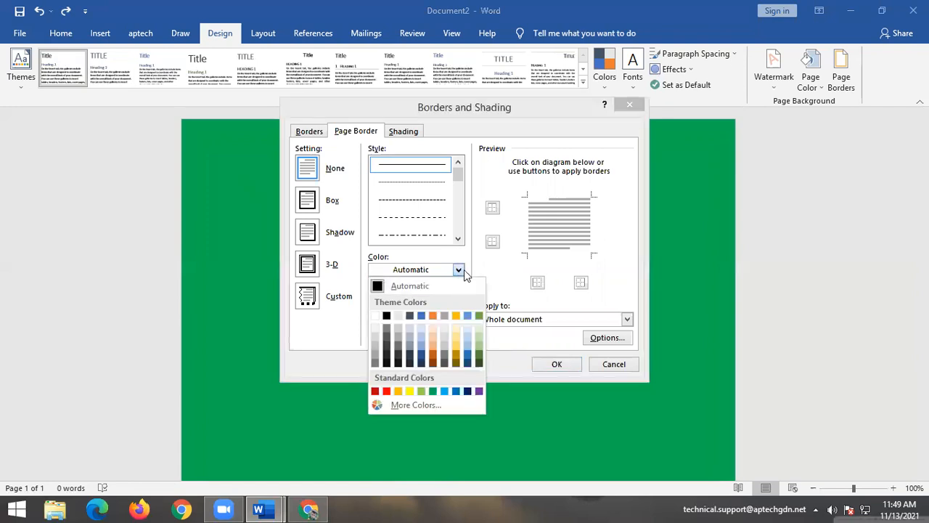
click(460, 270)
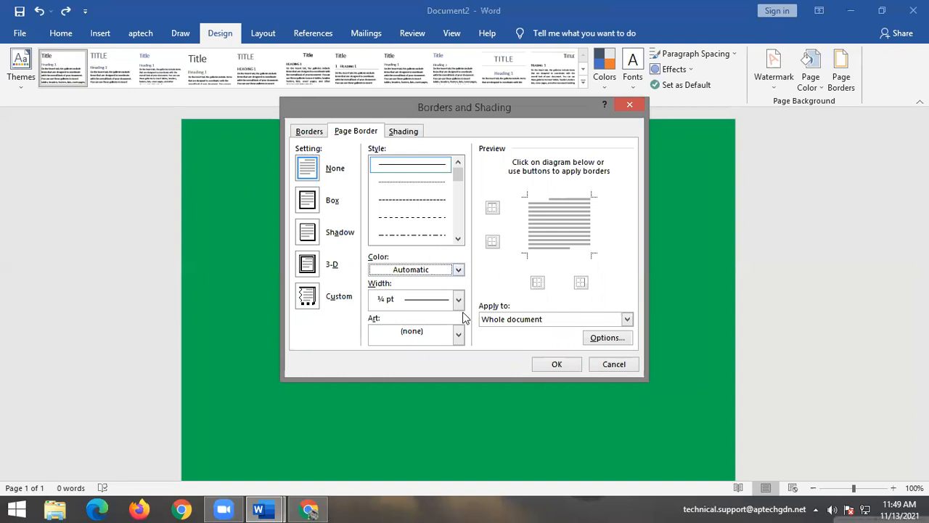
Apply a palm-tree art page border, then undo it.
click(458, 334)
scroll(444, 368, down, 5)
scroll(428, 399, down, 8)
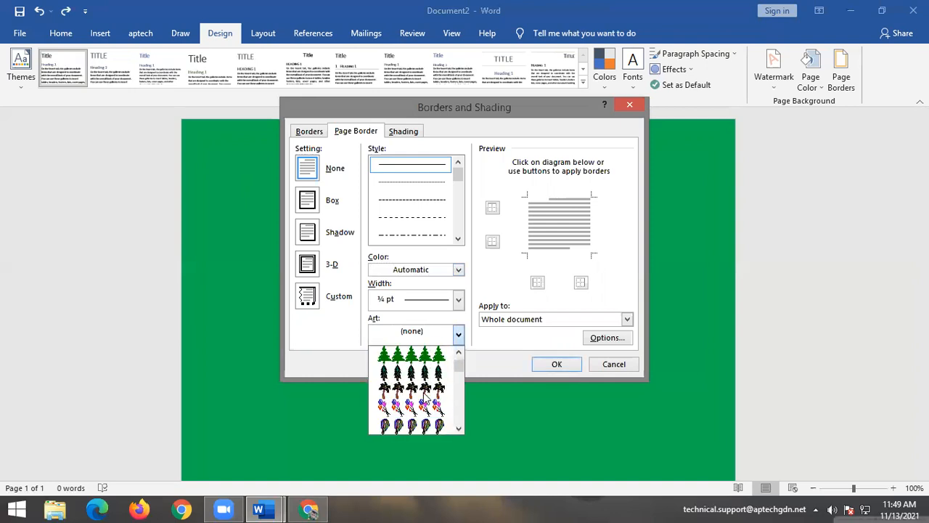
scroll(427, 394, down, 8)
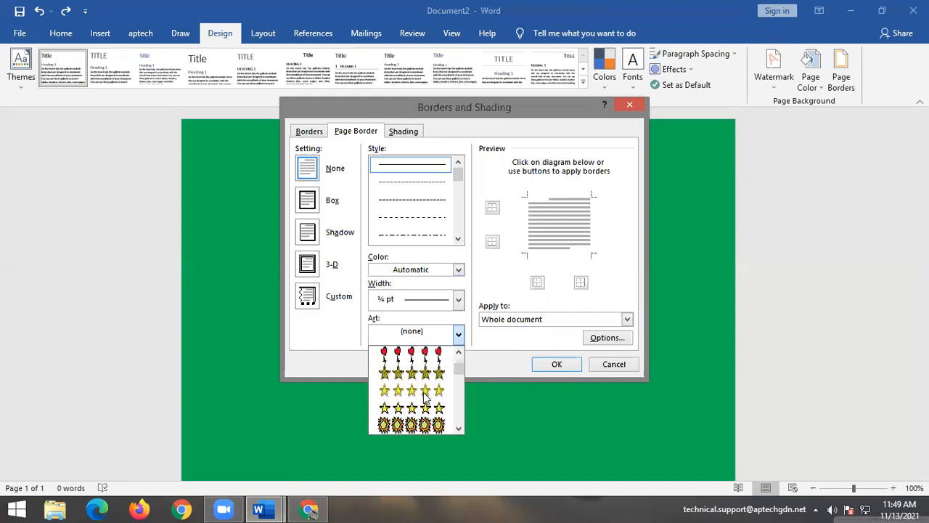
scroll(427, 402, down, 8)
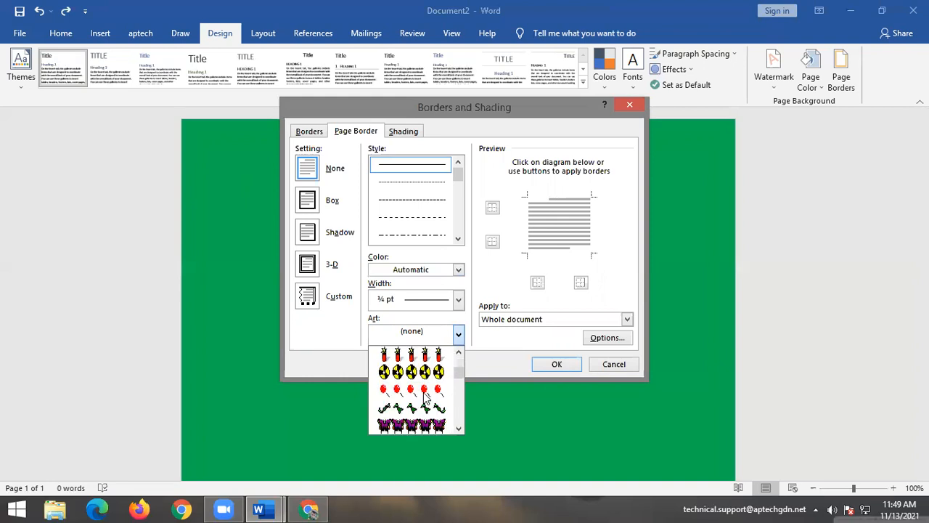
scroll(427, 399, down, 8)
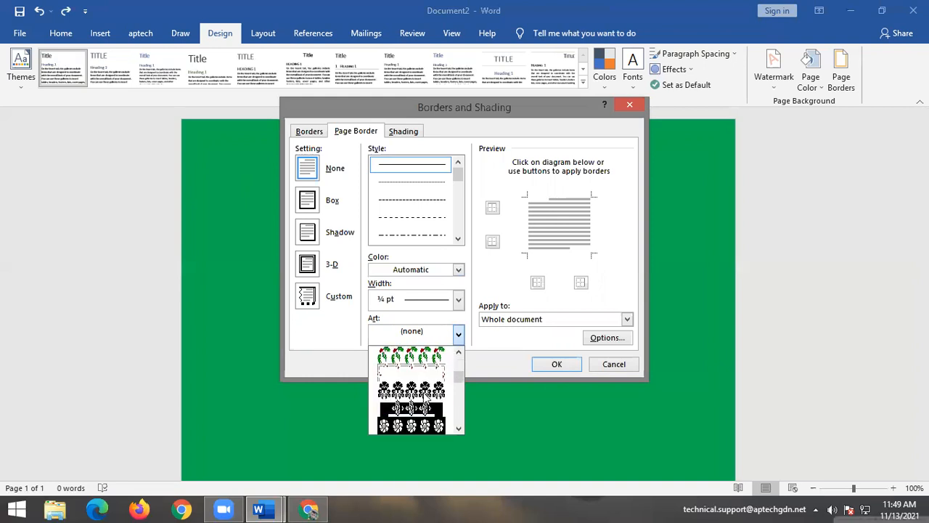
scroll(427, 396, down, 8)
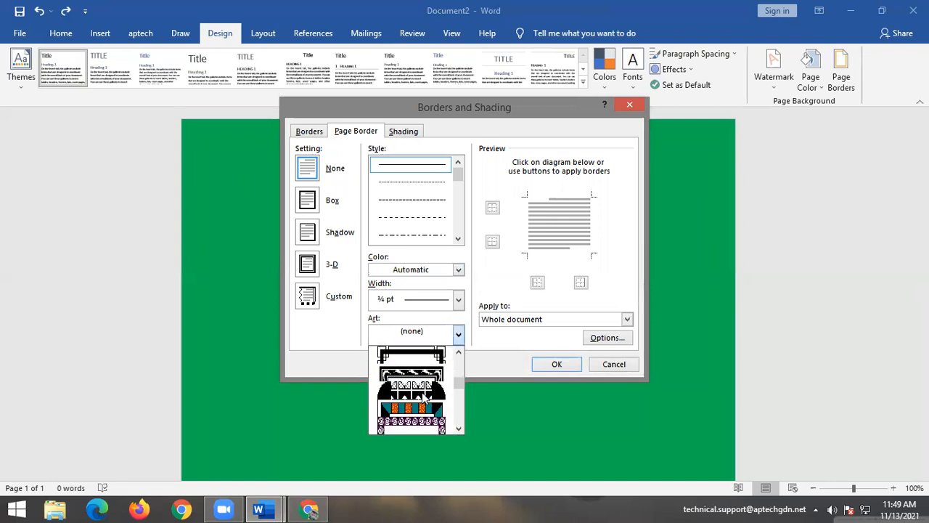
scroll(426, 395, down, 8)
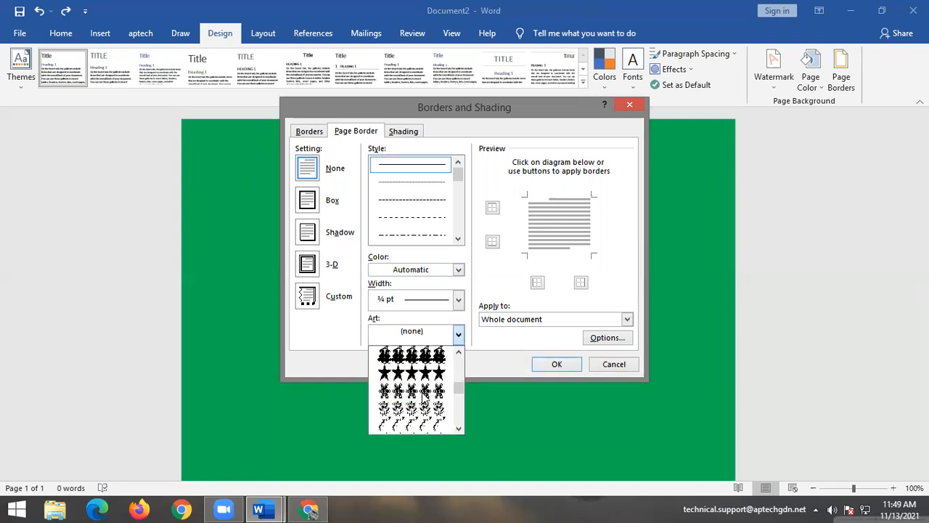
scroll(424, 390, up, 1)
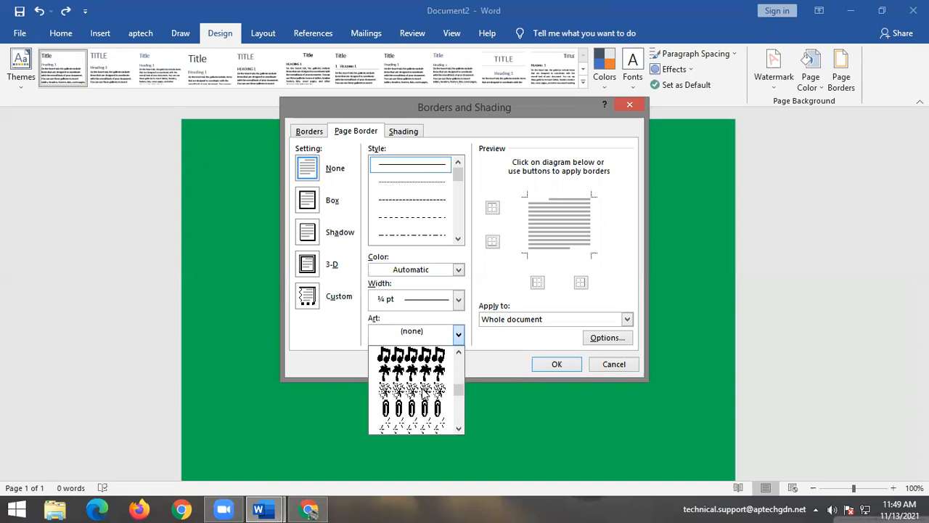
click(421, 354)
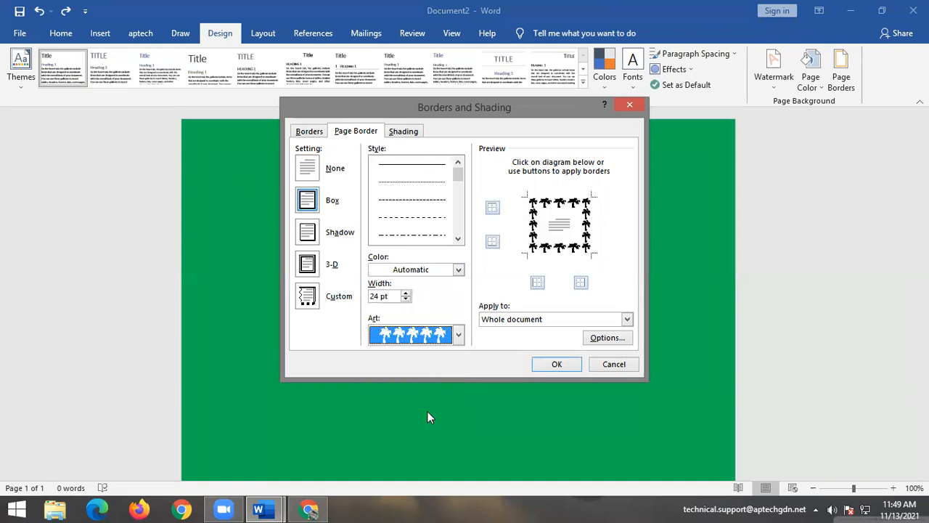
click(558, 364)
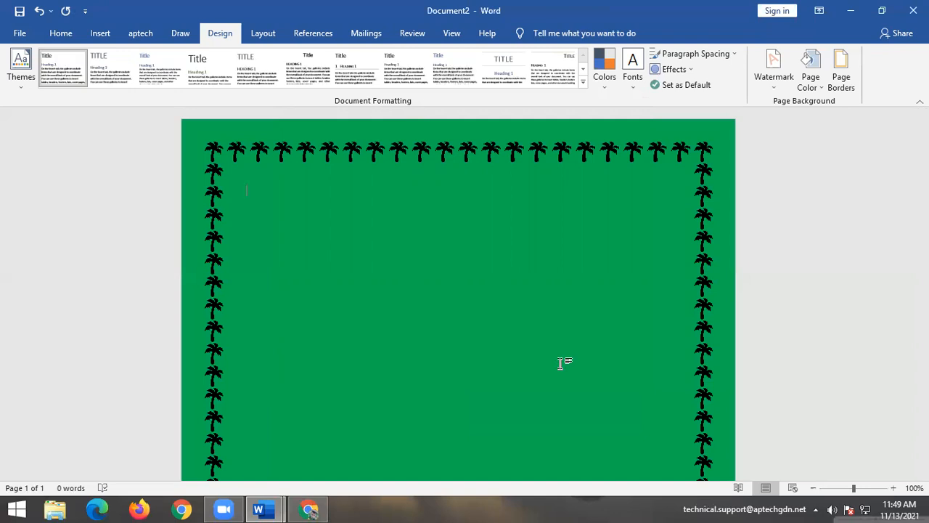
key(ctrl+z)
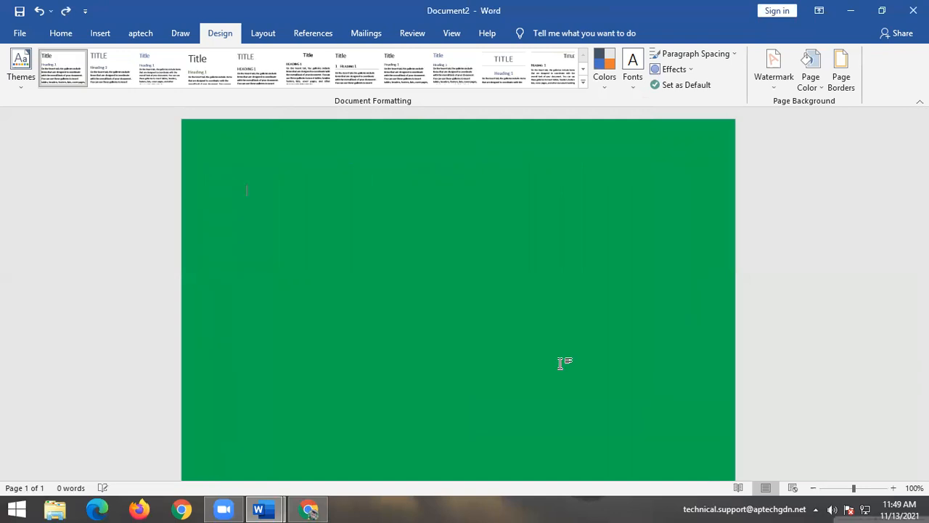
Try the yellow-stars design from the Art border list.
click(841, 77)
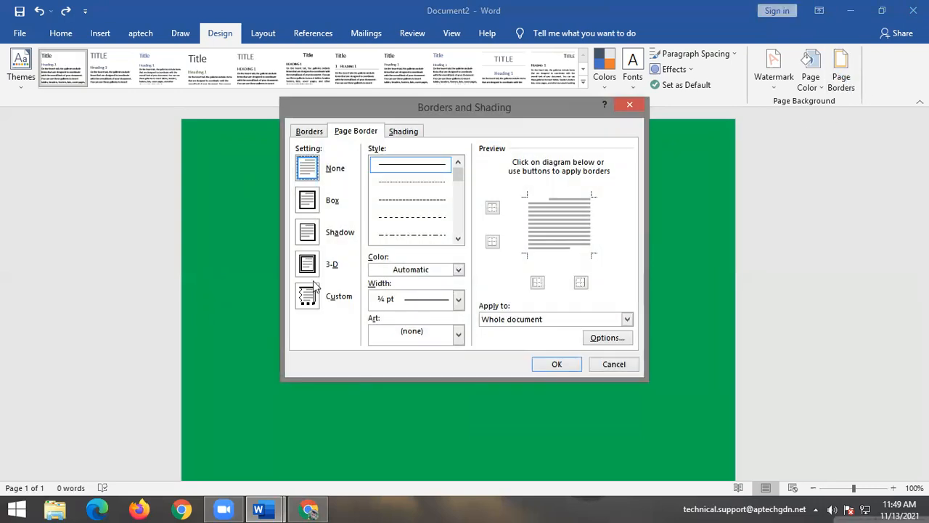
click(458, 336)
scroll(400, 369, down, 8)
scroll(403, 370, down, 1)
click(406, 379)
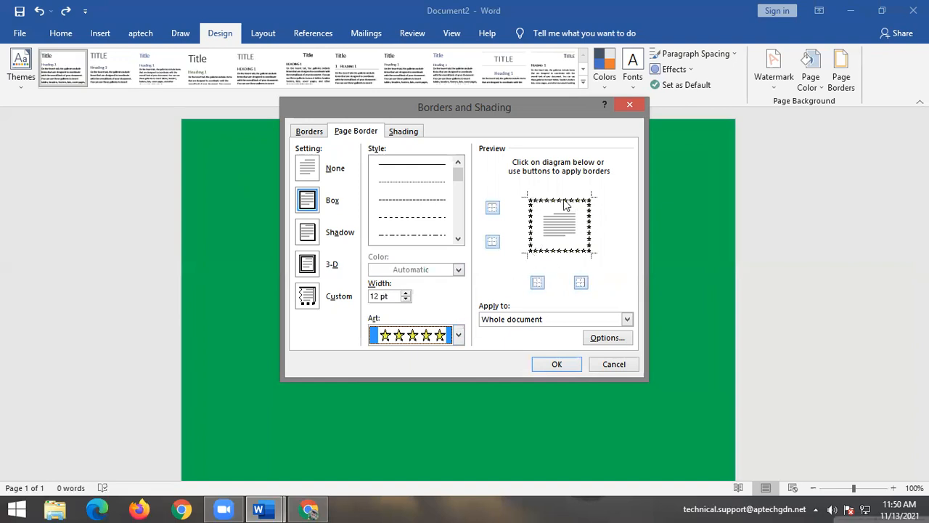
Switch to the 24 pt brick box art border and apply it to the page.
click(458, 335)
scroll(411, 392, down, 10)
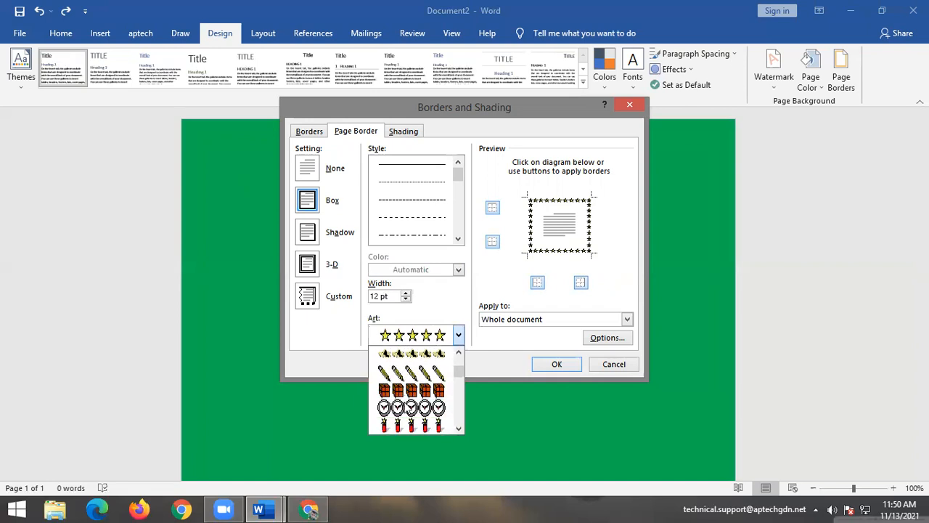
click(405, 388)
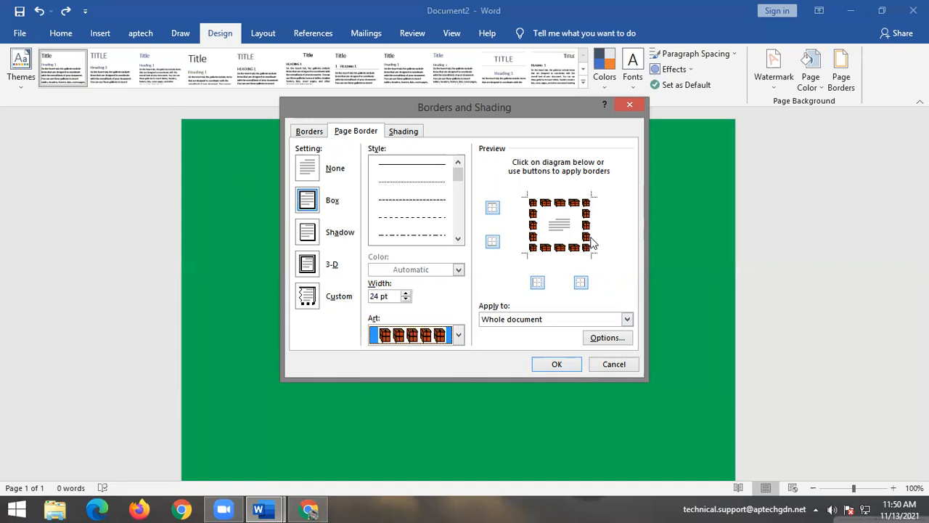
click(546, 365)
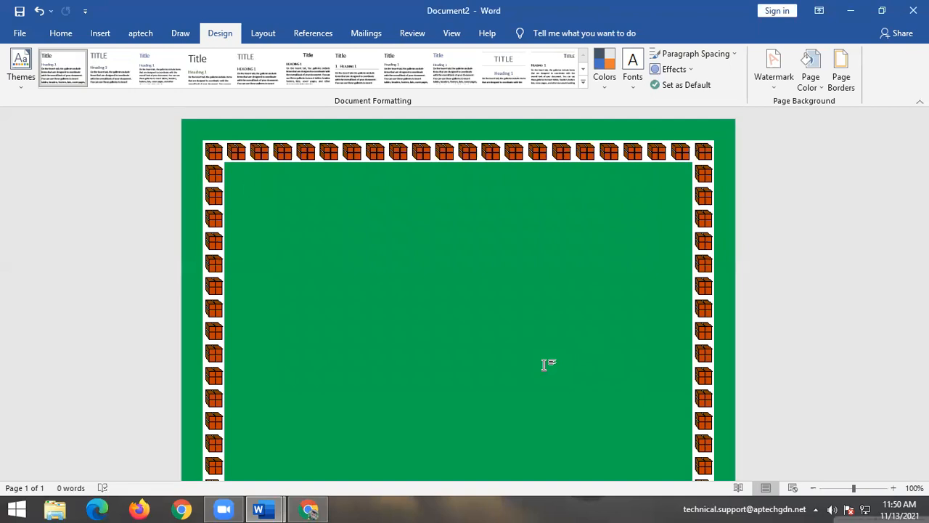
click(775, 80)
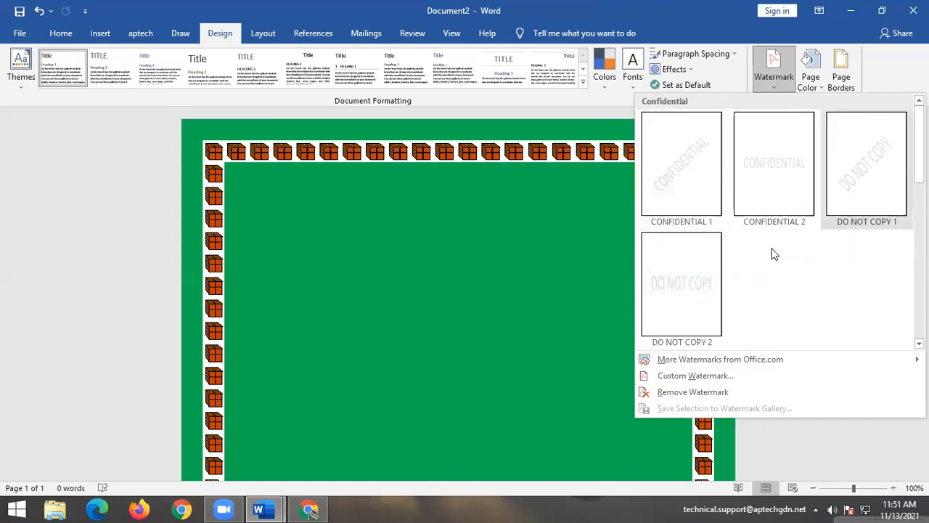
Choose Custom Watermark to open the Printed Watermark dialog.
click(686, 374)
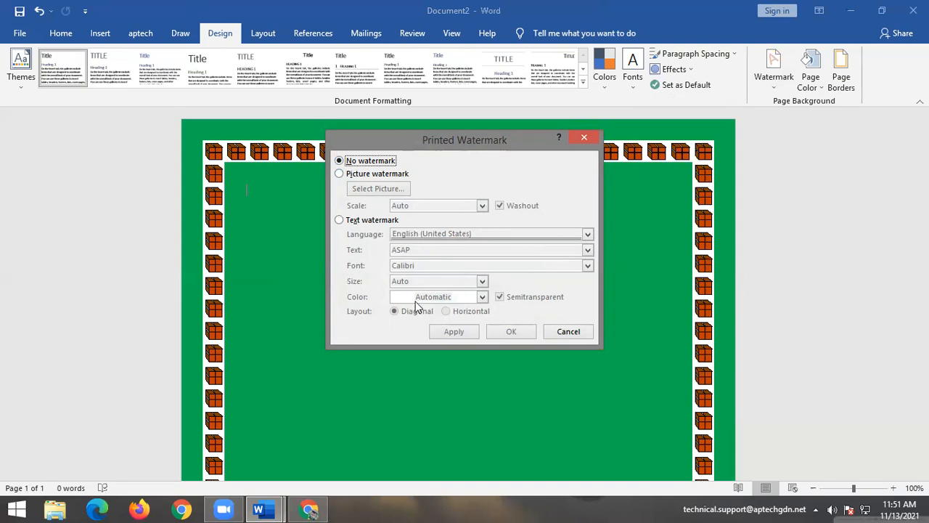
Switch to a text watermark and try Urdu (Pakistan) with its first preset text.
click(339, 220)
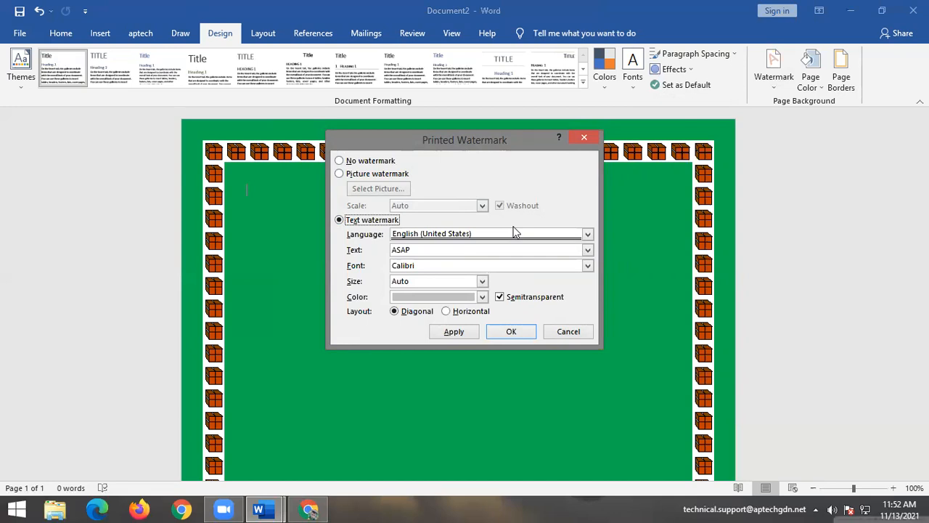
click(554, 233)
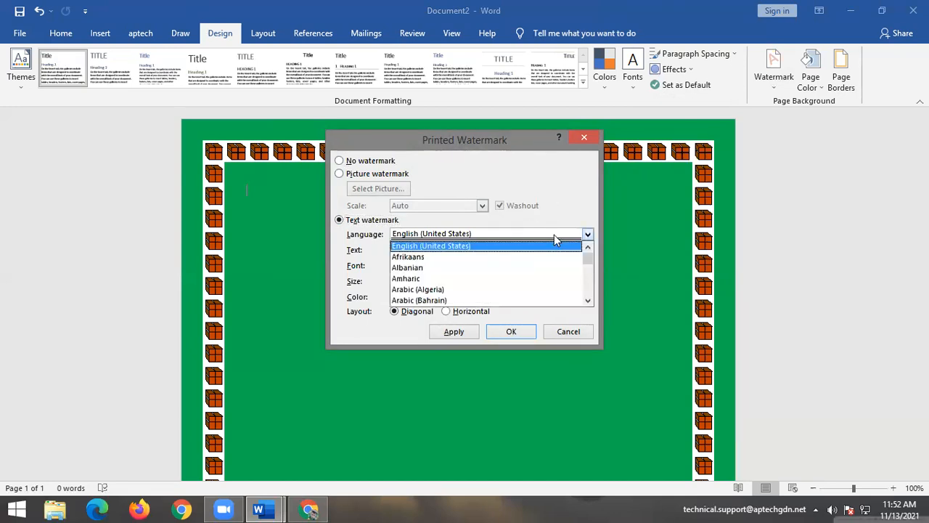
key(u)
key(Down)
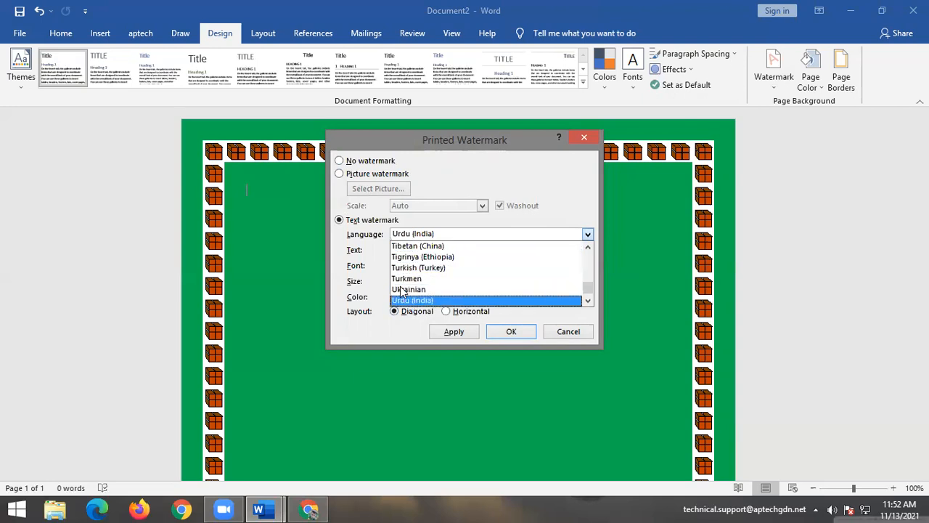
key(Down)
key(Return)
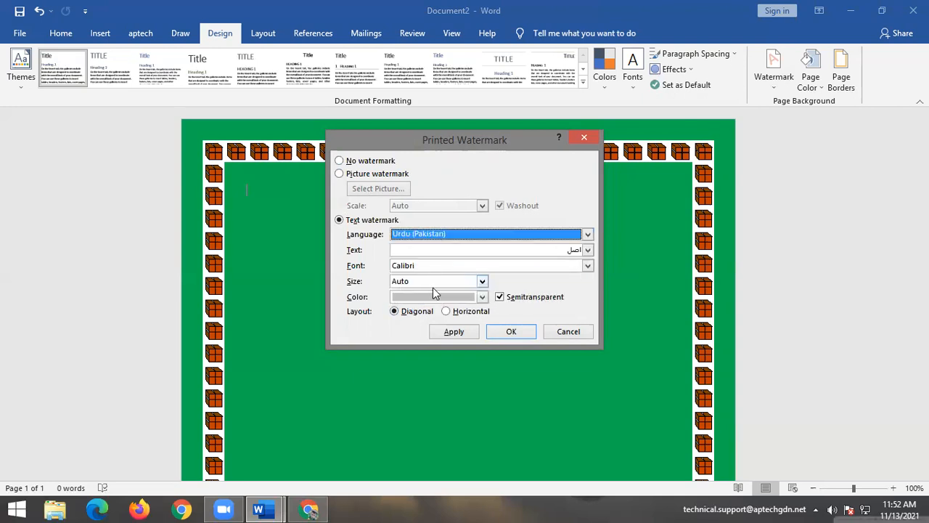
click(587, 249)
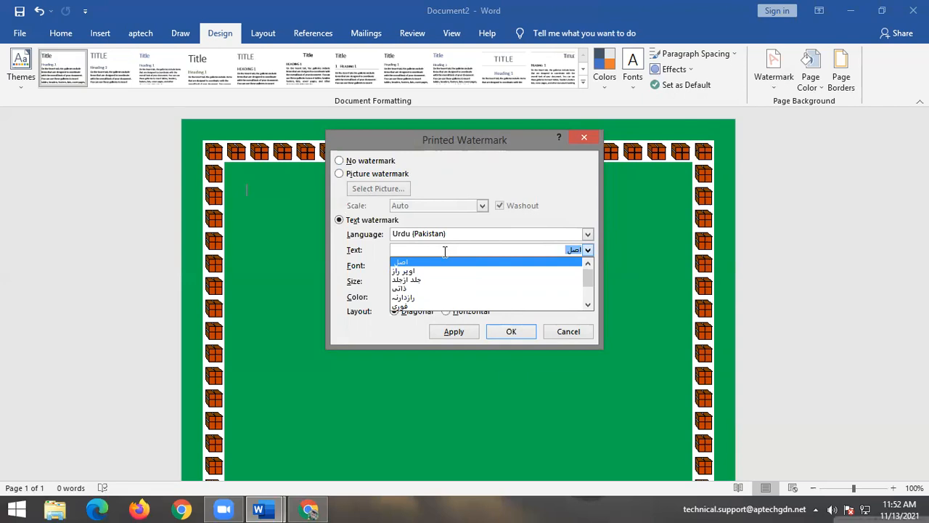
click(570, 263)
Set the watermark language back to English (United States).
click(588, 233)
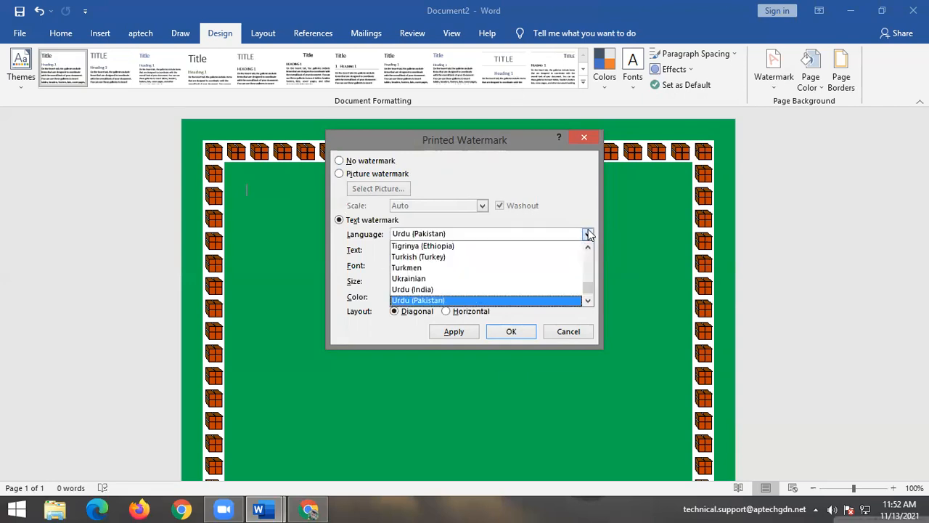
key(Home)
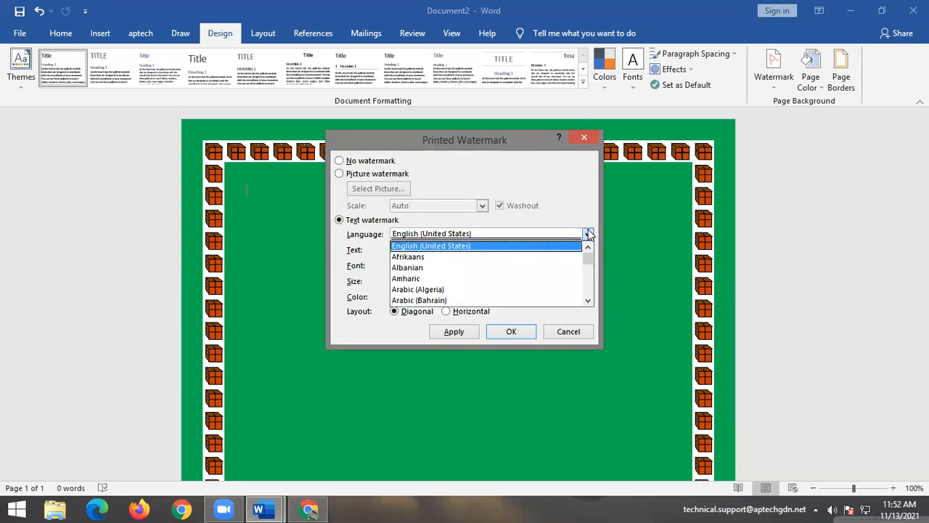
click(469, 247)
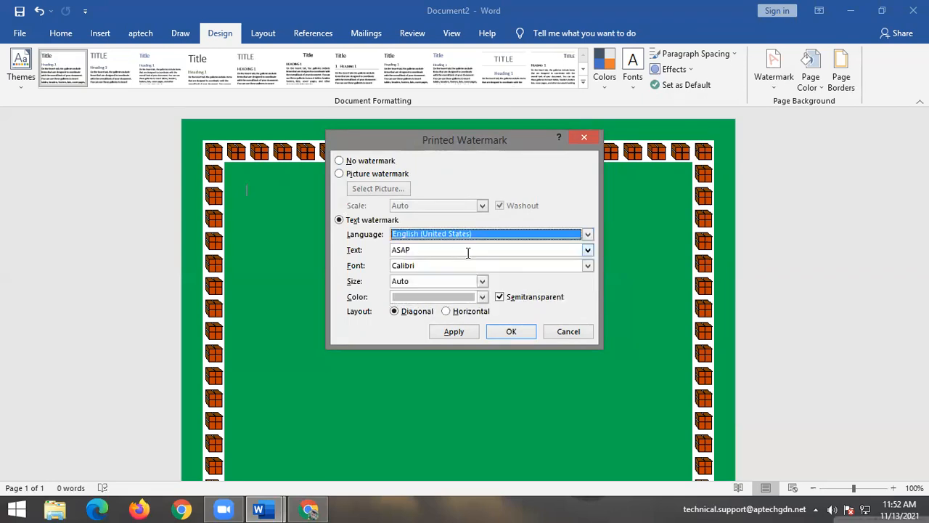
click(588, 250)
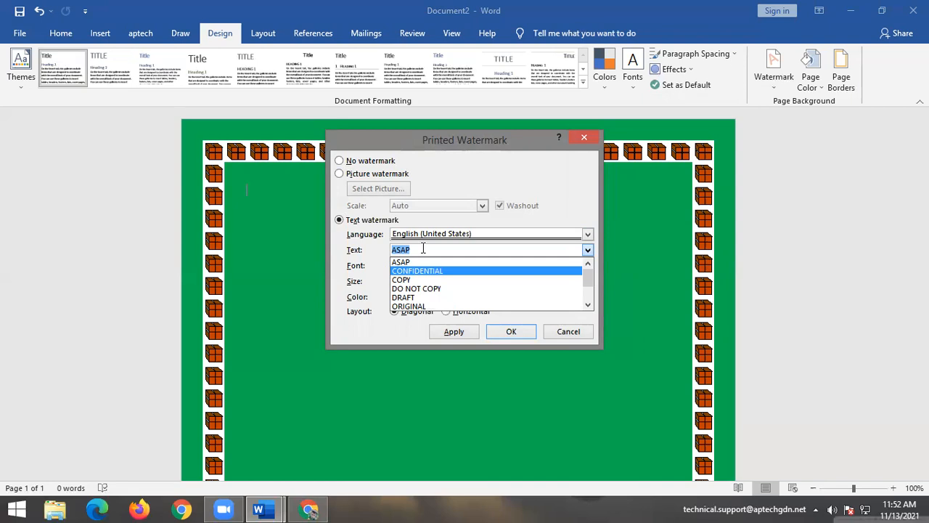
Restore the watermark text to ASAP and set its font to Franklin Gothic Demi Cond.
key(BackSpace)
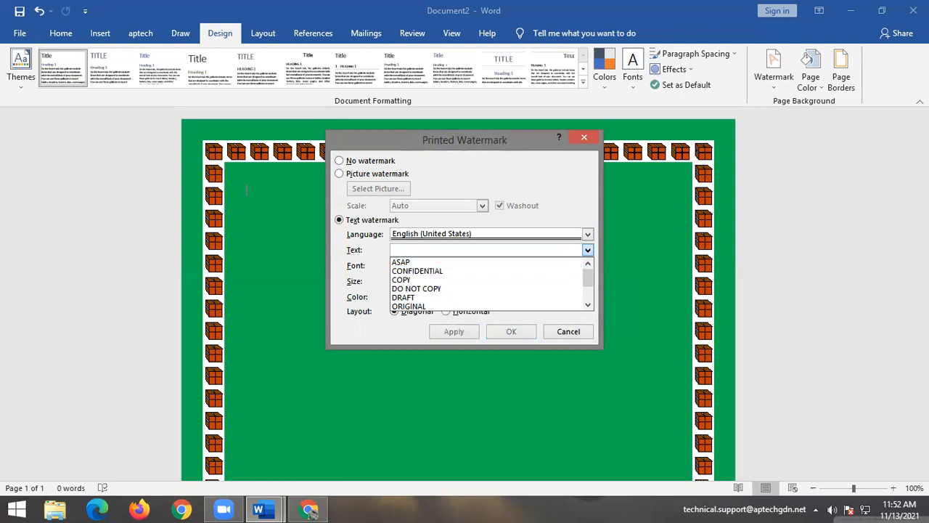
text(Aptech)
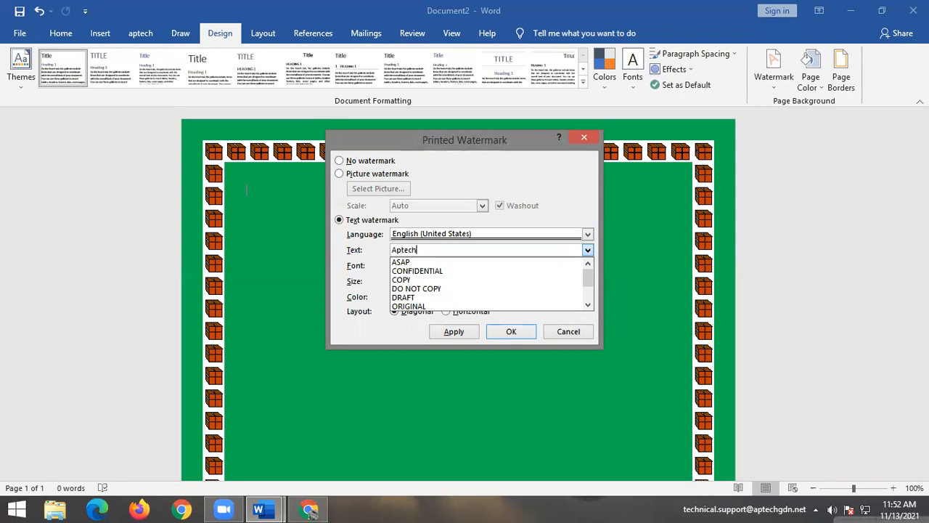
click(519, 245)
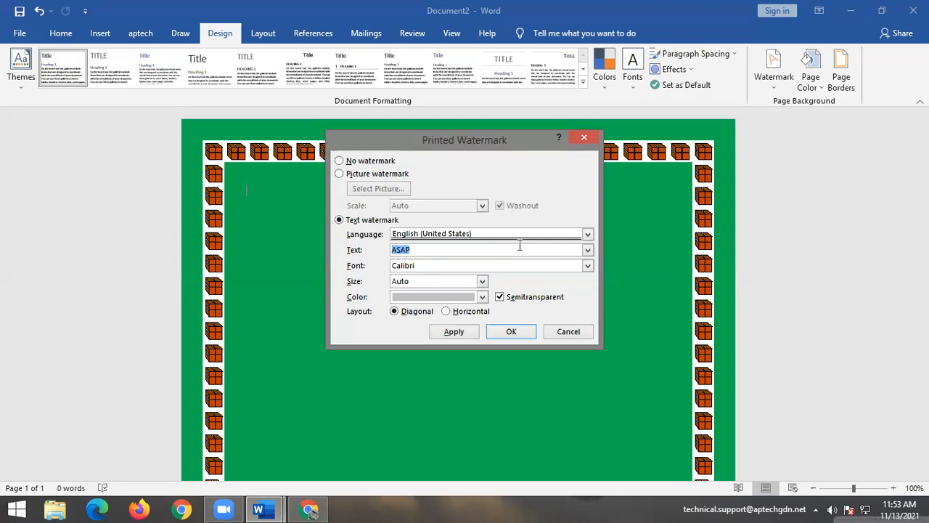
click(588, 266)
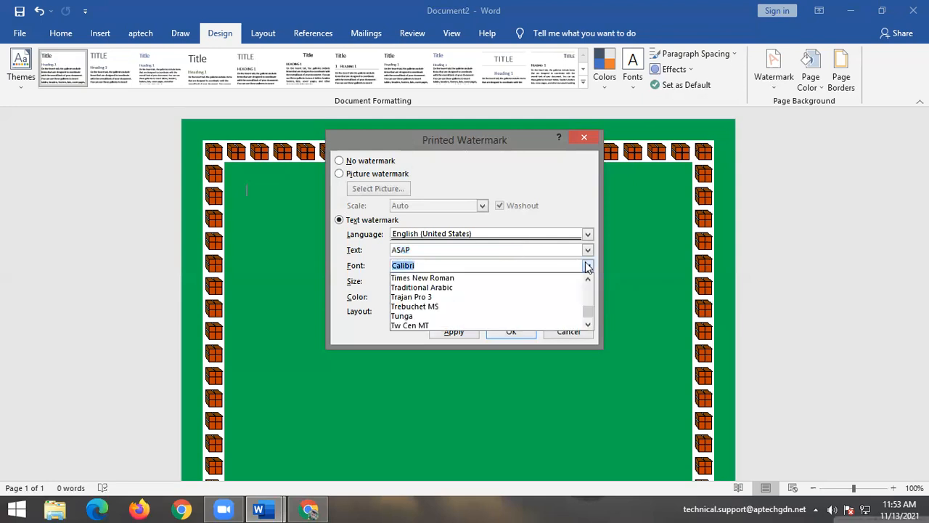
scroll(403, 304, down, 15)
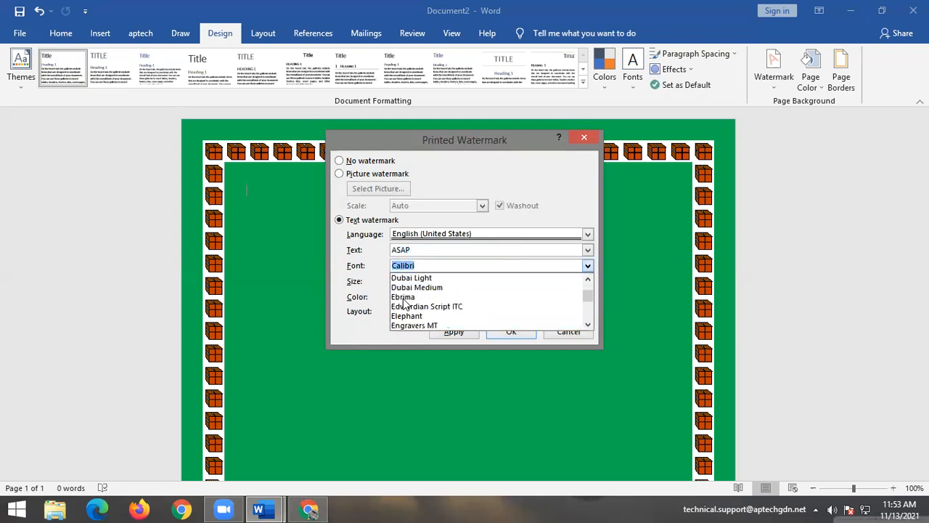
scroll(404, 305, down, 3)
click(409, 325)
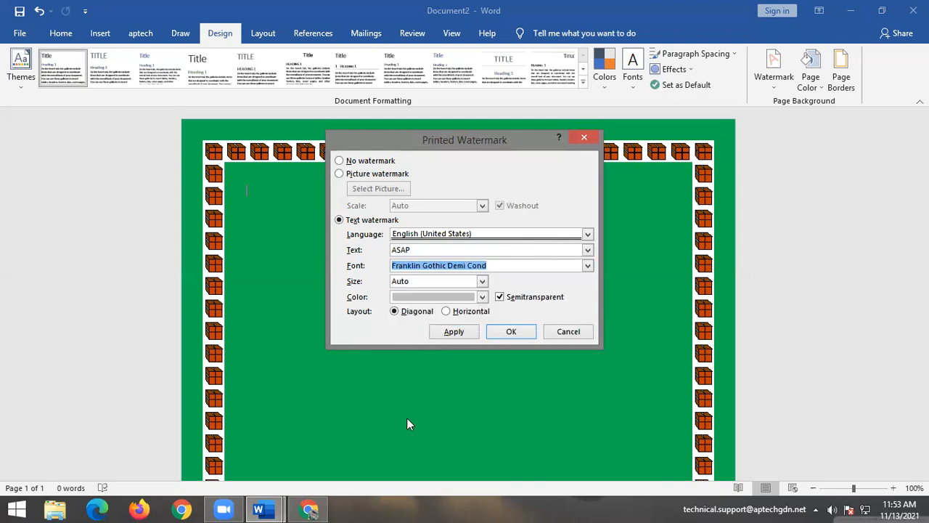
Make the ASAP watermark size 90 and yellow, apply it, and move the dialog aside.
click(483, 281)
scroll(435, 319, down, 3)
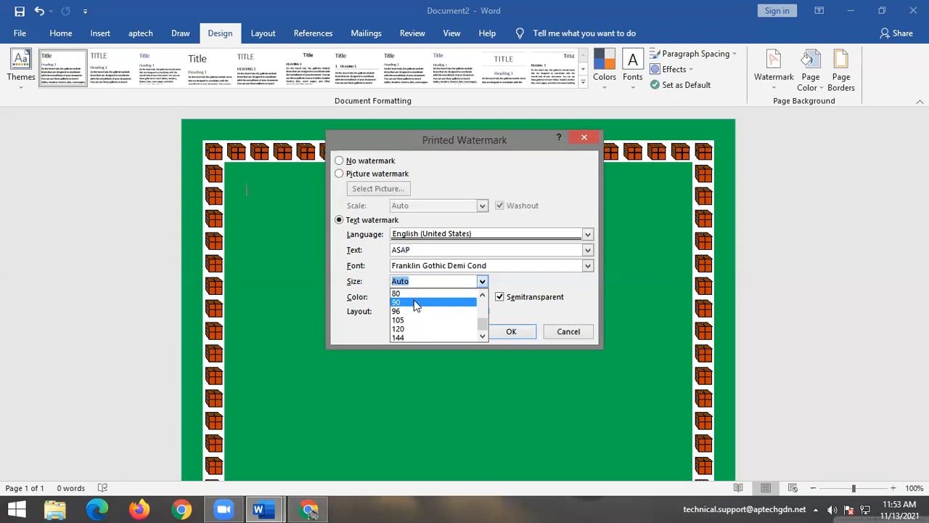
click(416, 302)
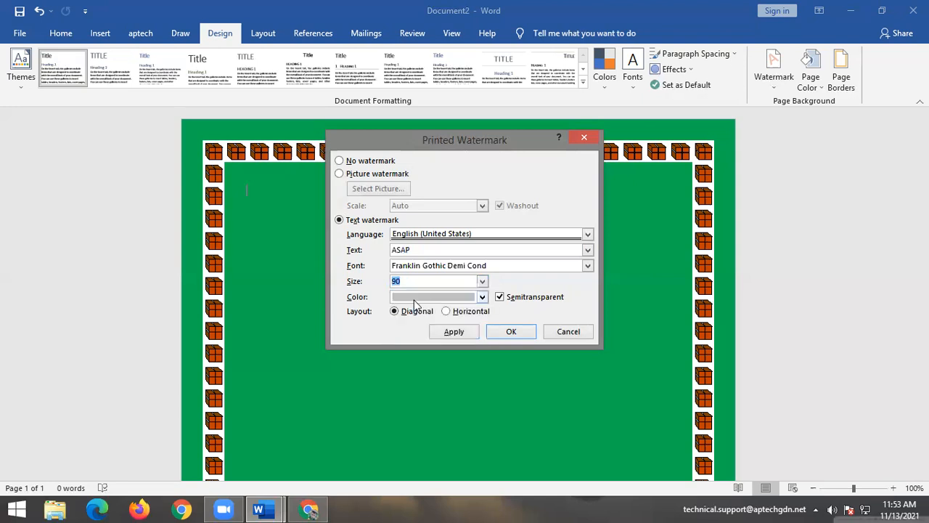
click(482, 297)
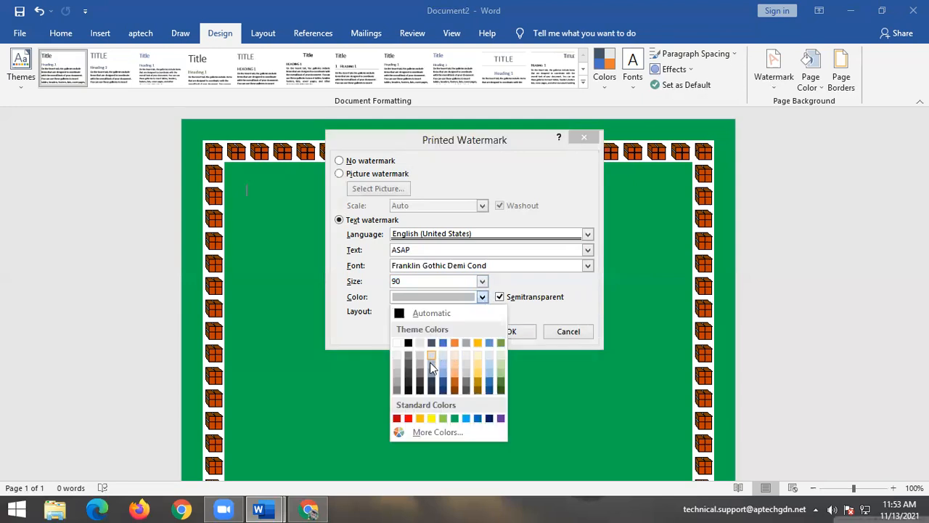
click(432, 418)
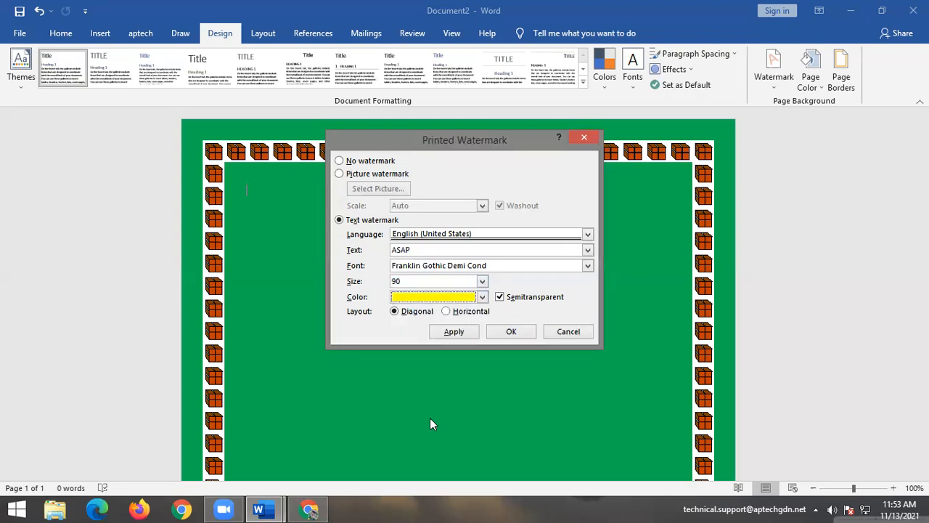
click(453, 333)
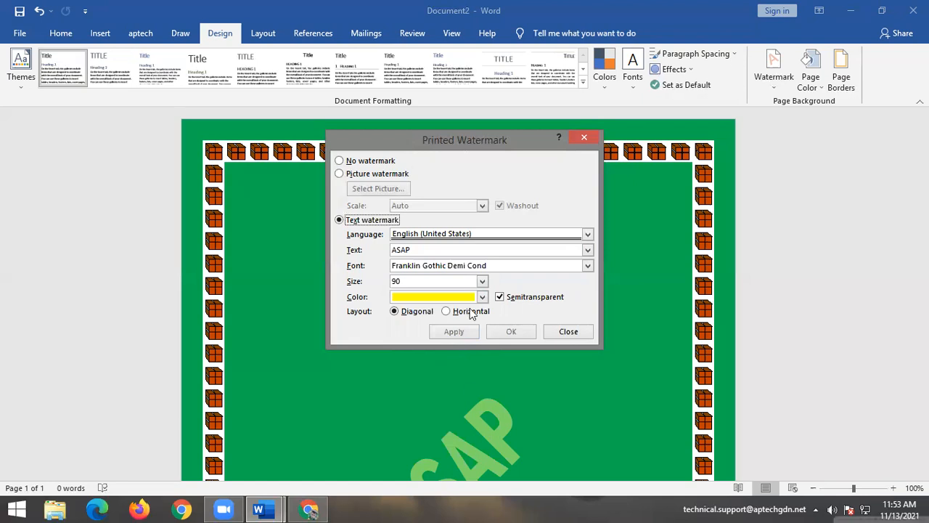
drag(482, 137, 845, 80)
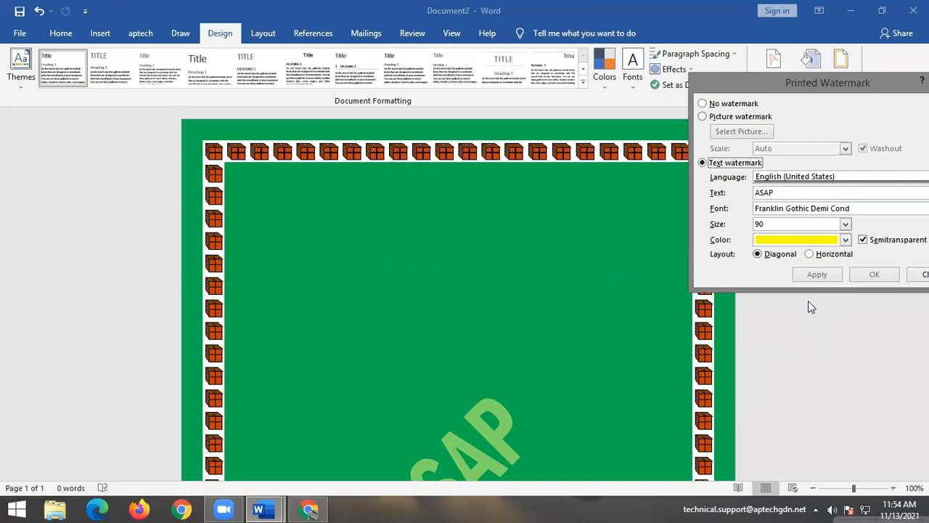
Apply a horizontal layout to the watermark and try size 120.
click(835, 254)
click(815, 274)
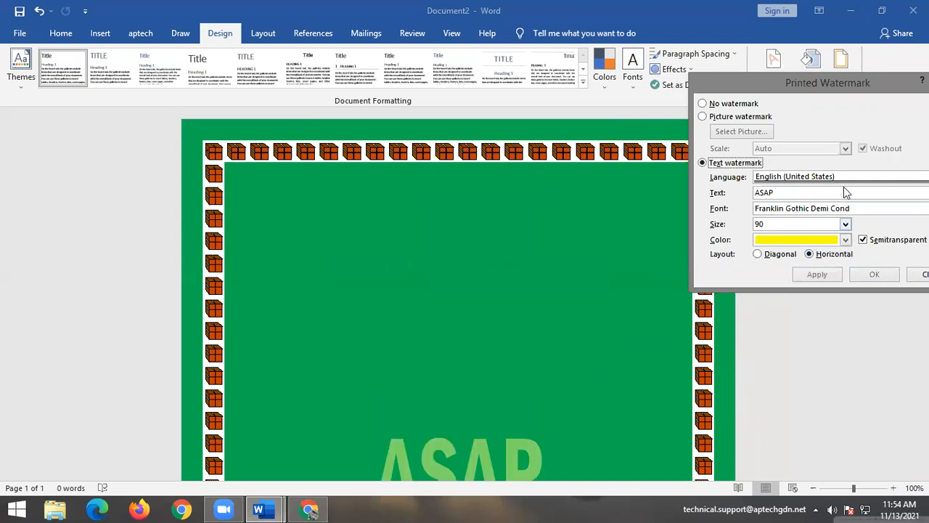
click(843, 225)
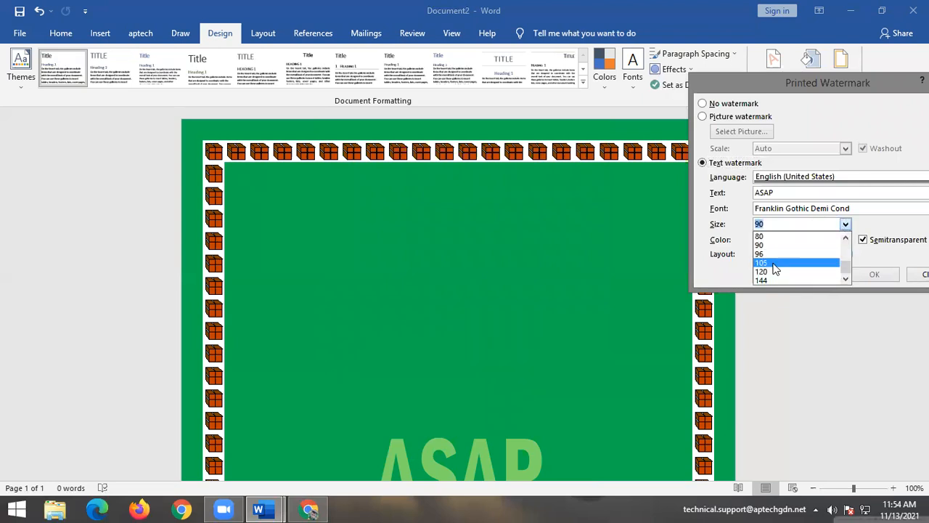
click(770, 270)
click(814, 279)
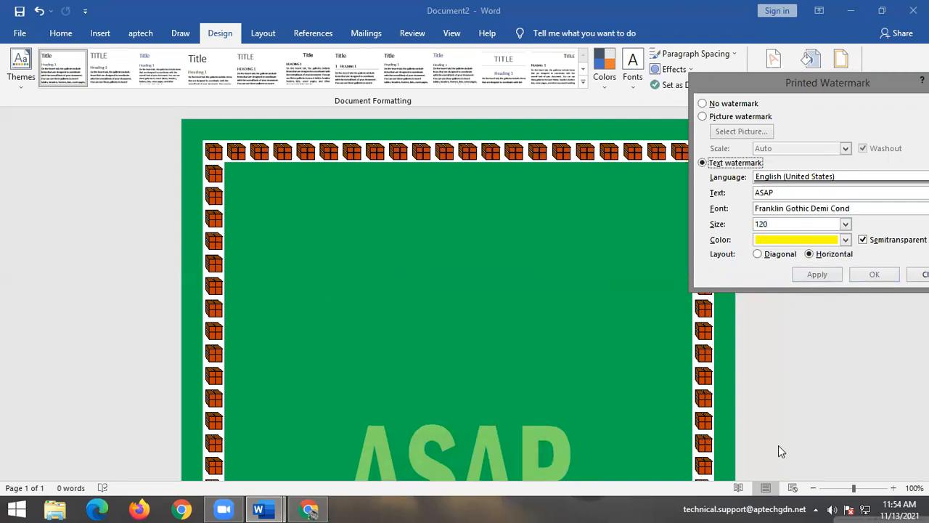
Enlarge the watermark to size 144, apply it, and close the watermark dialog.
click(845, 224)
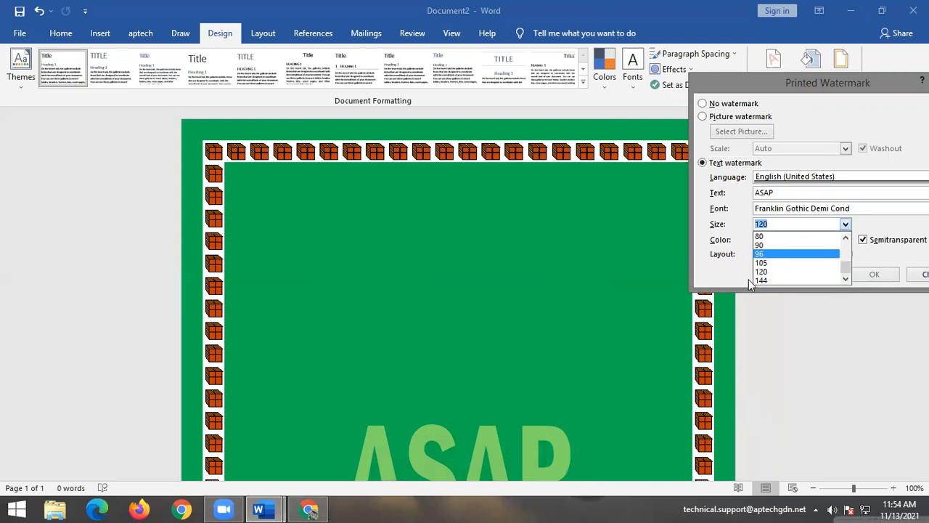
click(762, 282)
click(819, 274)
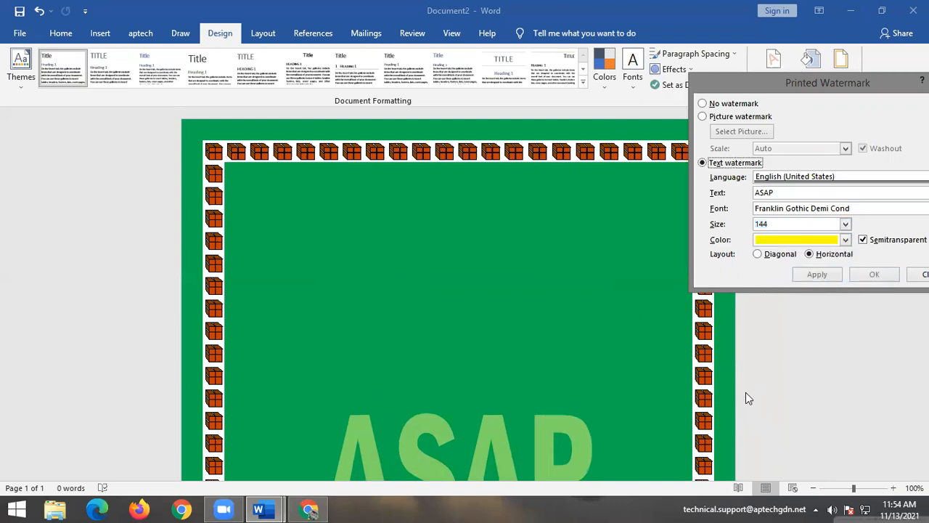
drag(803, 90, 730, 105)
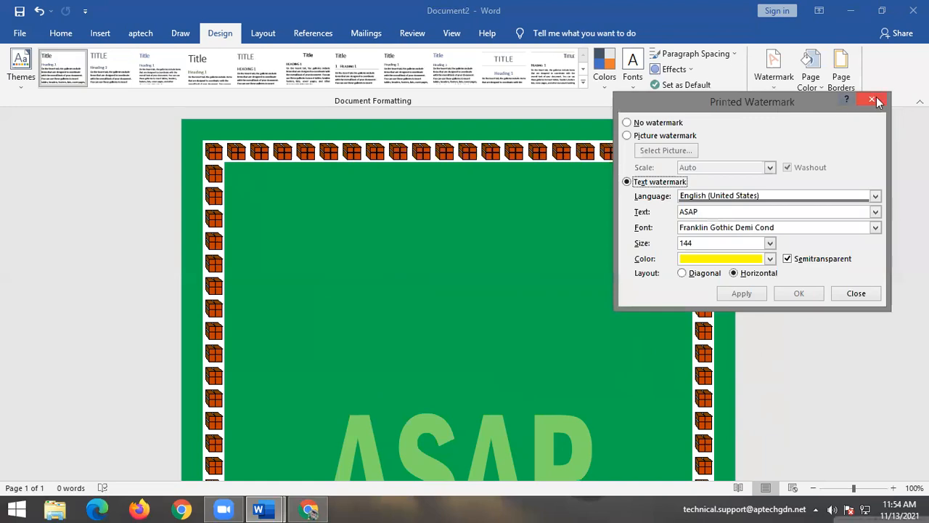
click(877, 97)
scroll(607, 319, down, 4)
scroll(611, 322, down, 4)
scroll(602, 318, up, 3)
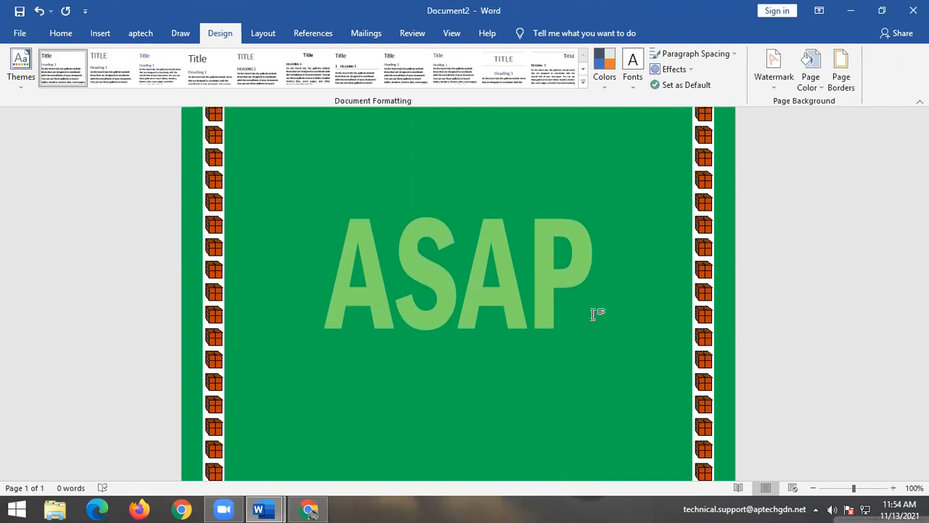
Replace the custom watermark text ASAP with 'Aptech' and apply it.
click(774, 72)
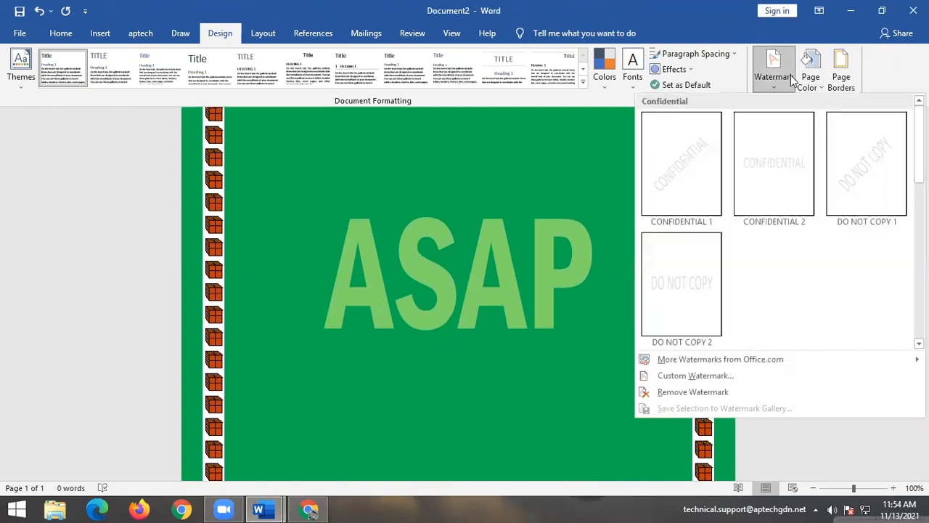
click(719, 374)
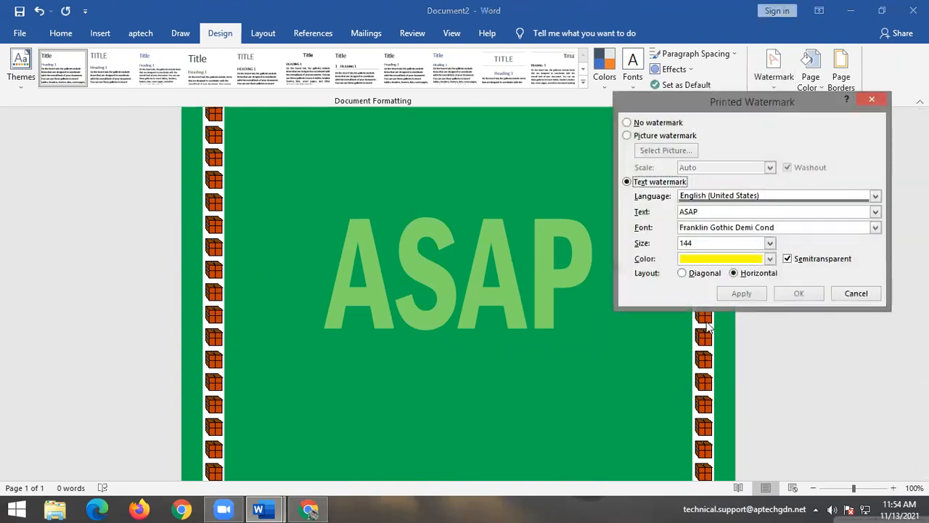
double_click(711, 211)
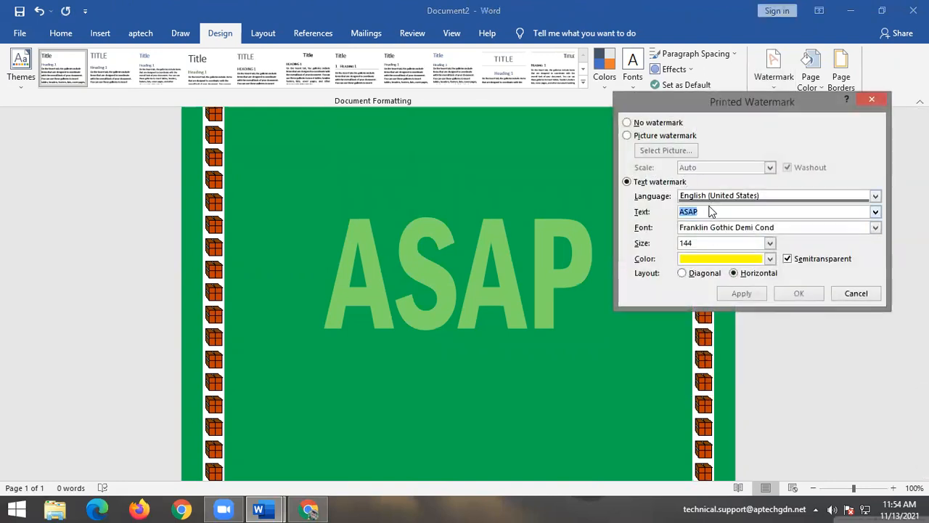
text(Apt)
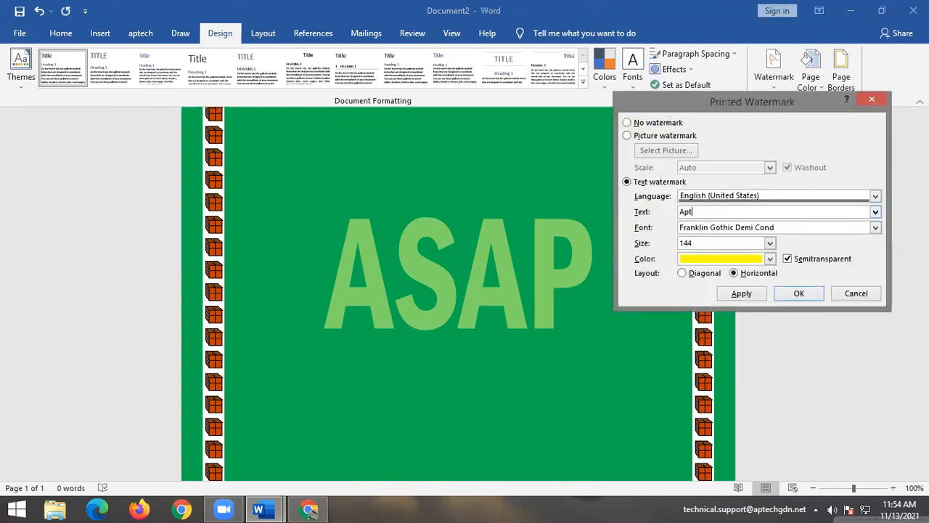
text(ech)
click(737, 293)
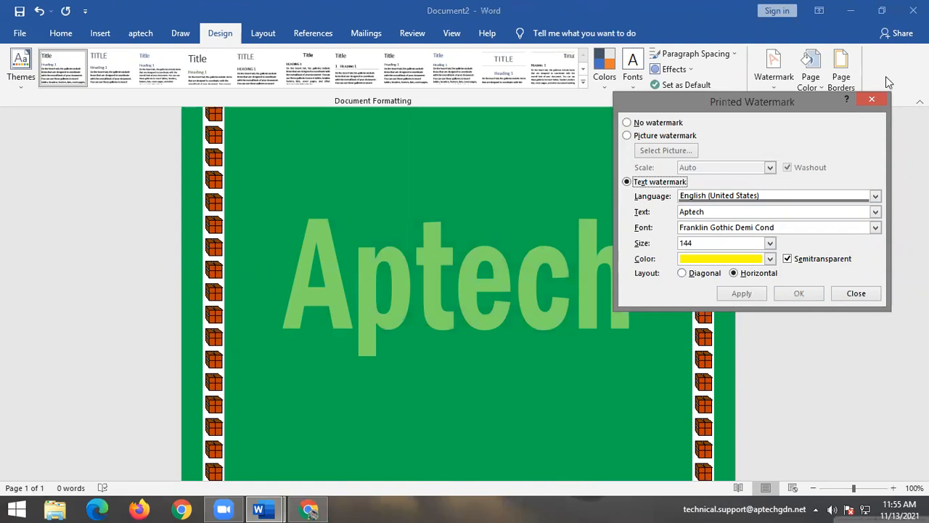
click(873, 100)
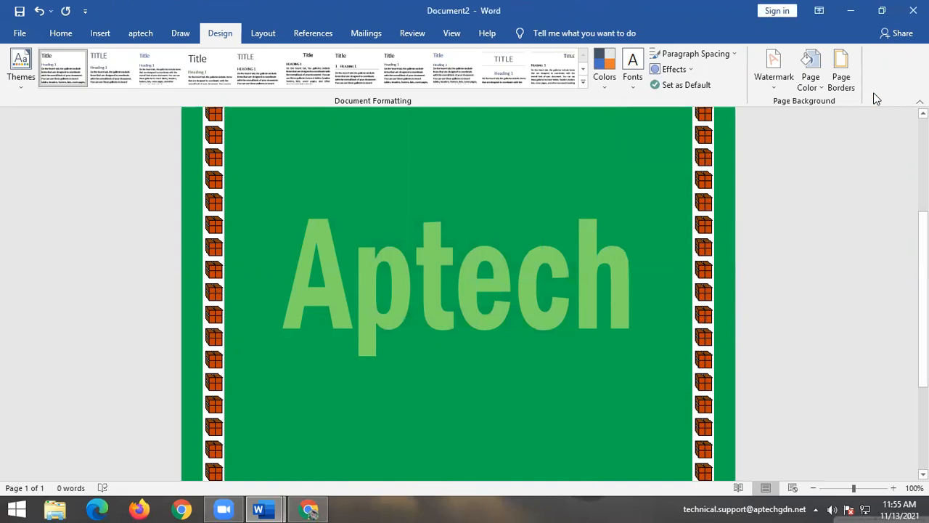
Glance at the Picture watermark option, then remove the Aptech watermark with Remove Watermark.
click(775, 72)
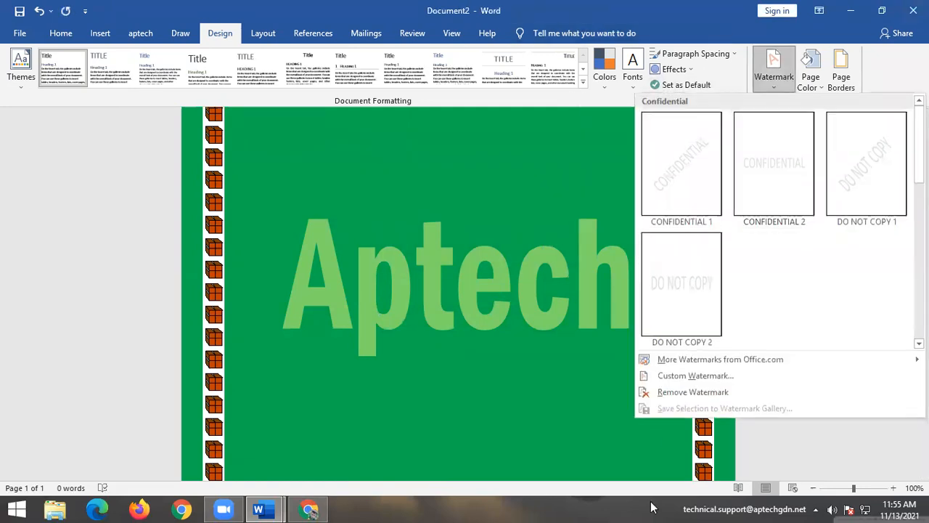
click(683, 375)
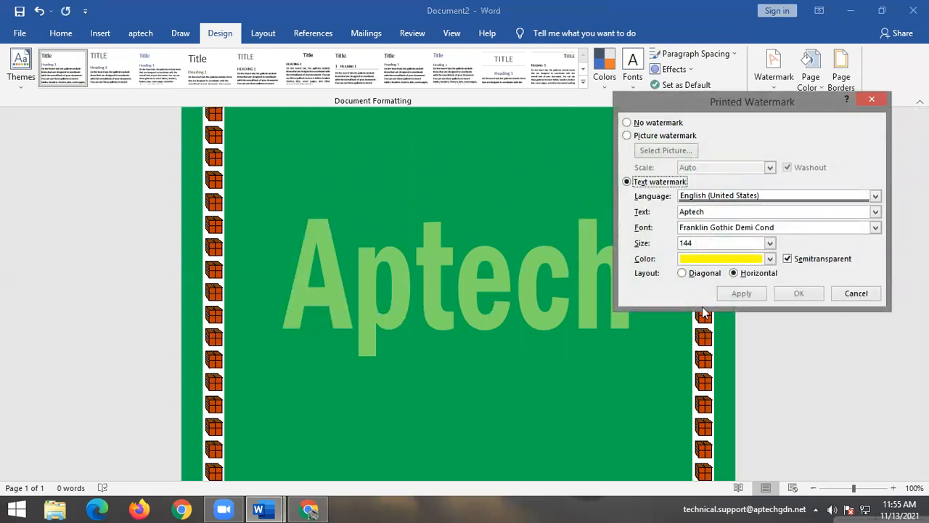
click(627, 135)
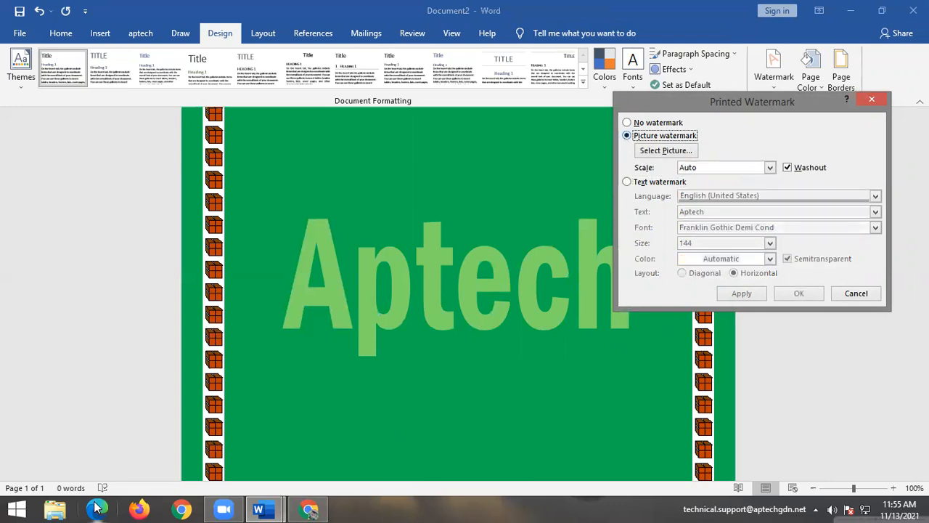
click(872, 98)
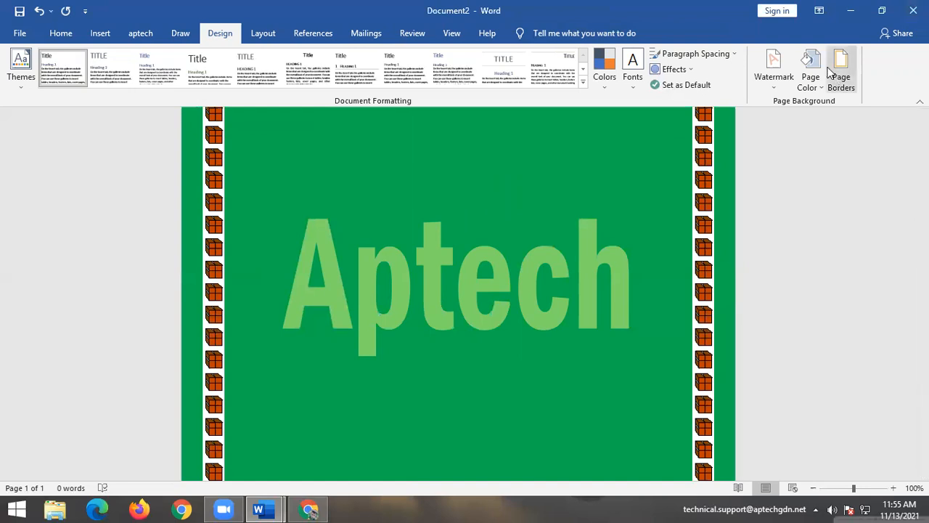
click(773, 69)
click(683, 392)
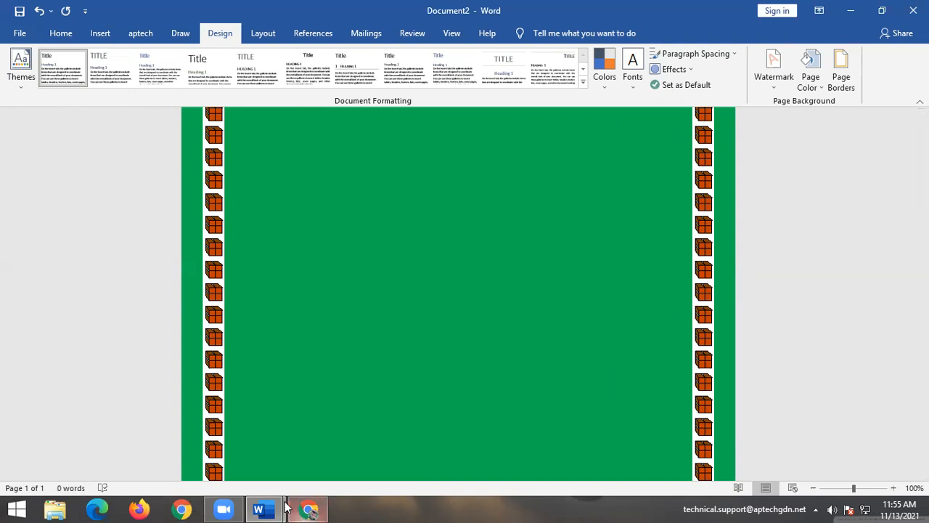
Minimize Word and Chrome, preview im1.jpg on the desktop, then return to Document2.
click(844, 18)
click(845, 14)
click(845, 12)
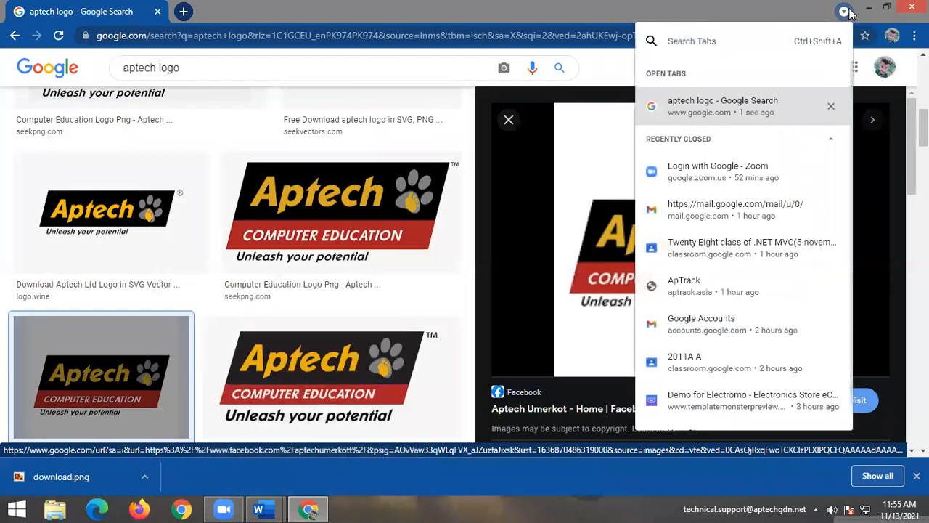
click(869, 11)
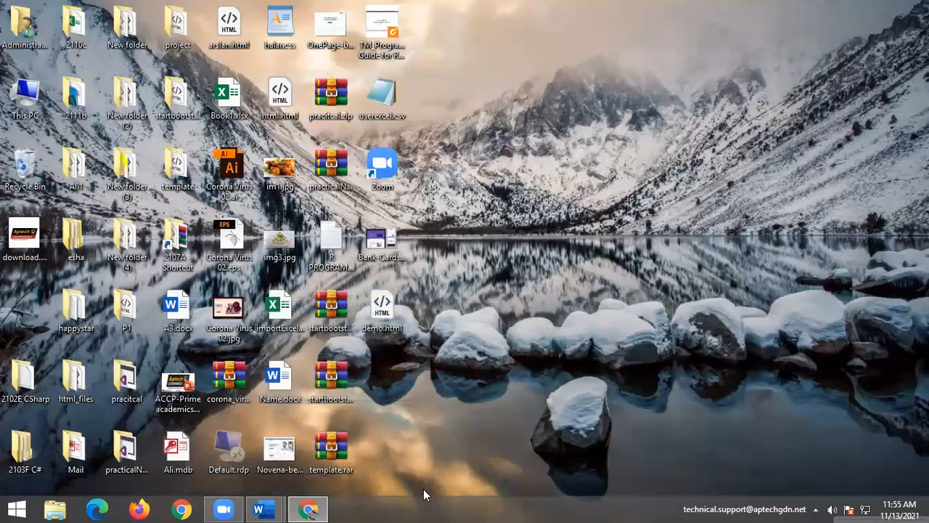
double_click(281, 162)
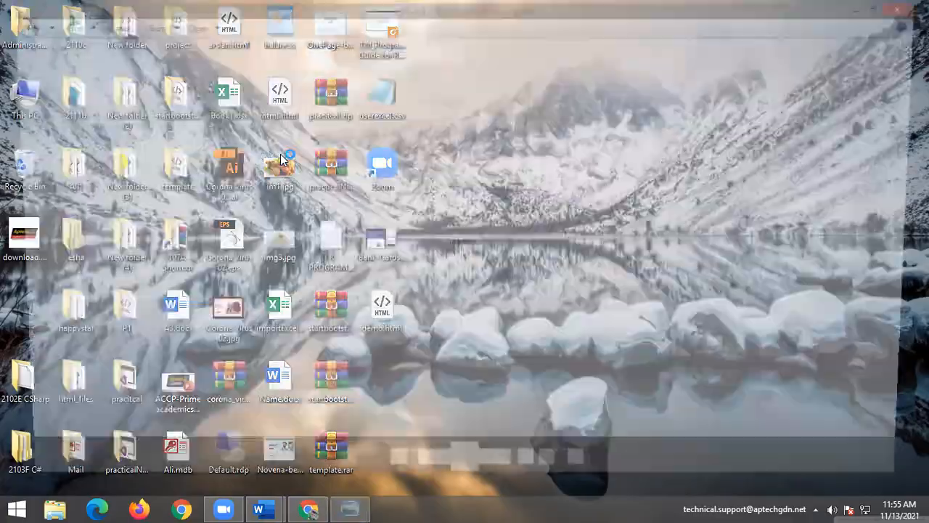
click(912, 8)
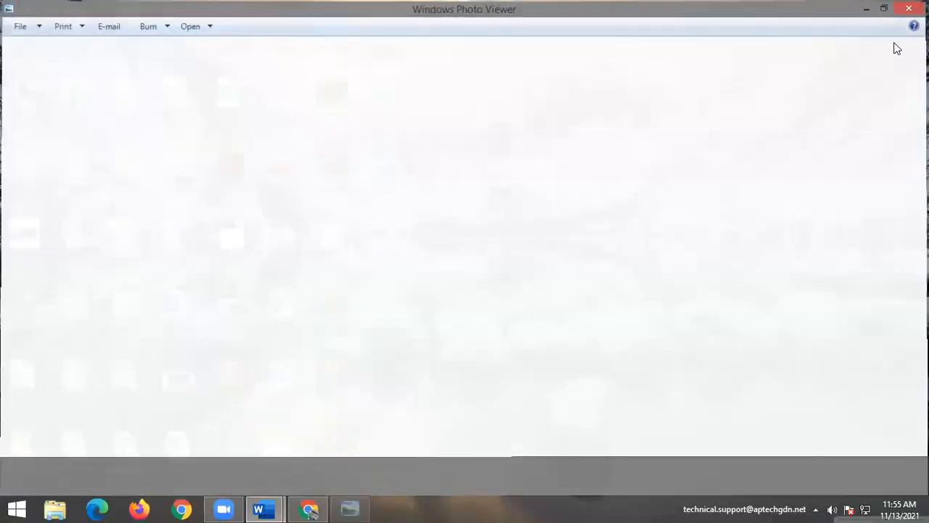
mouse_move(263, 508)
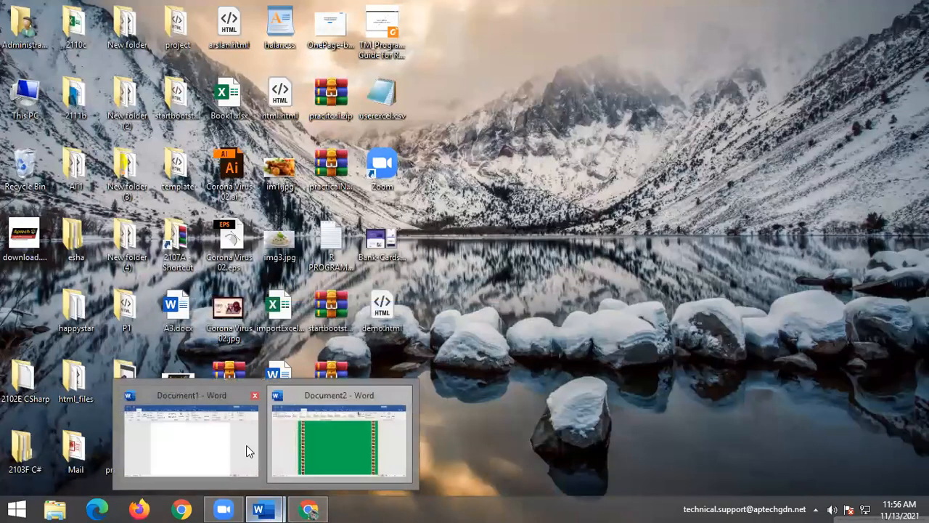
click(335, 441)
Set the custom watermark to Picture and browse Bing Image Search's Animals category.
click(766, 89)
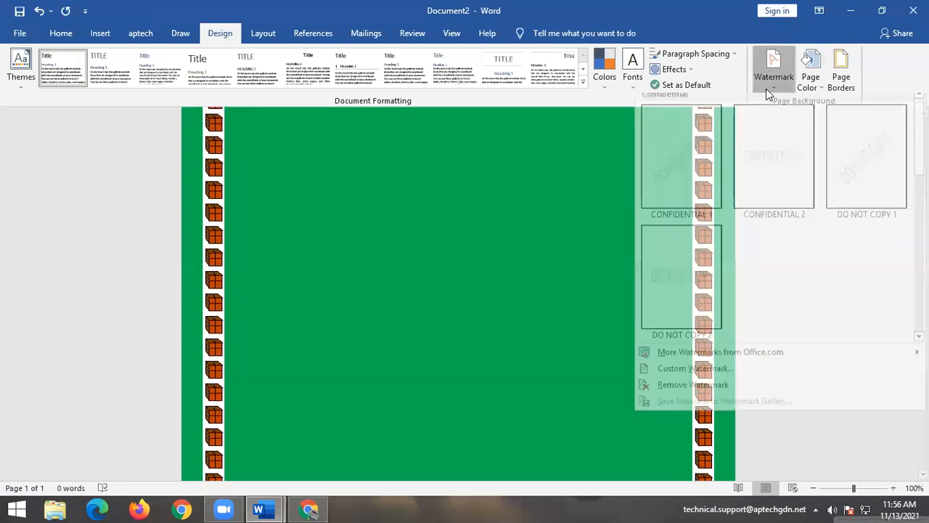
click(681, 371)
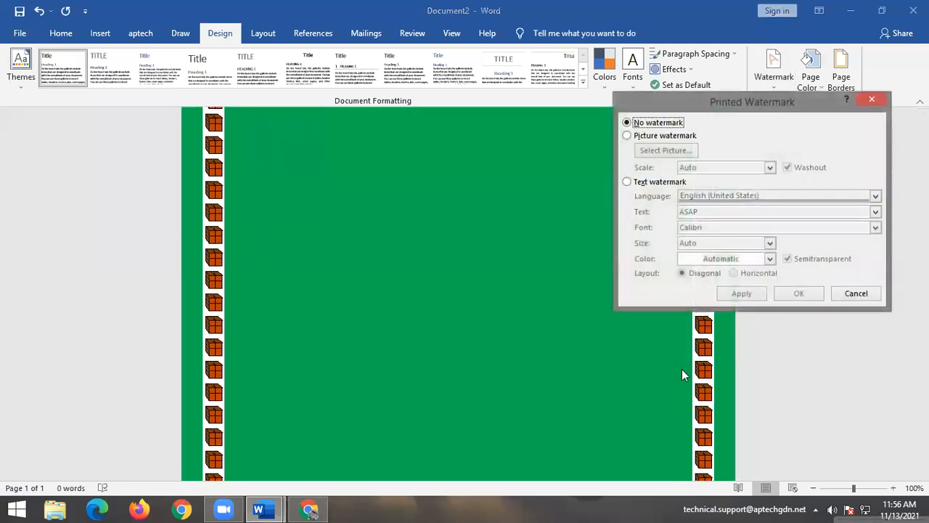
click(628, 135)
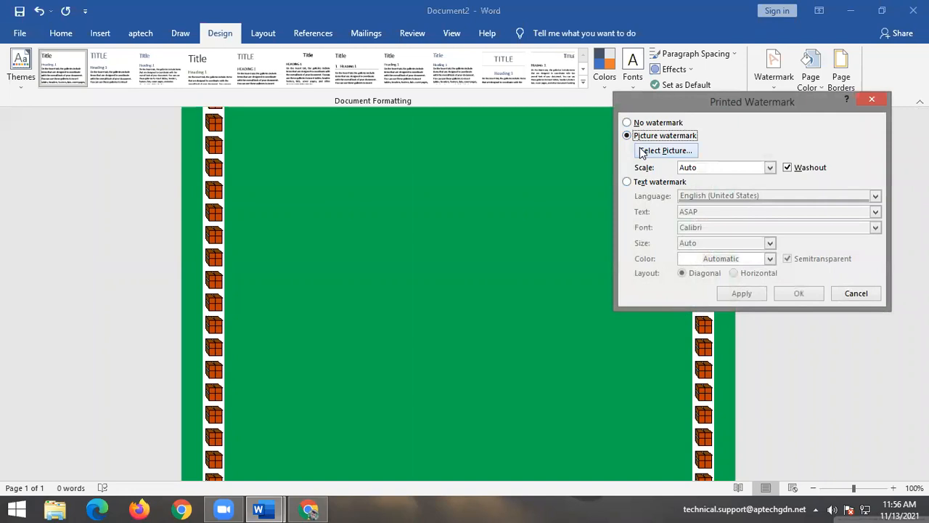
click(641, 151)
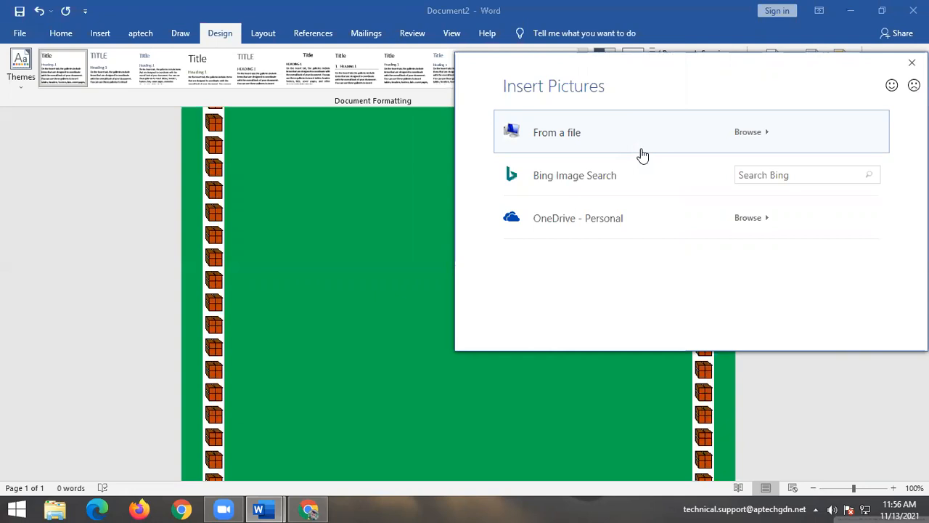
click(630, 174)
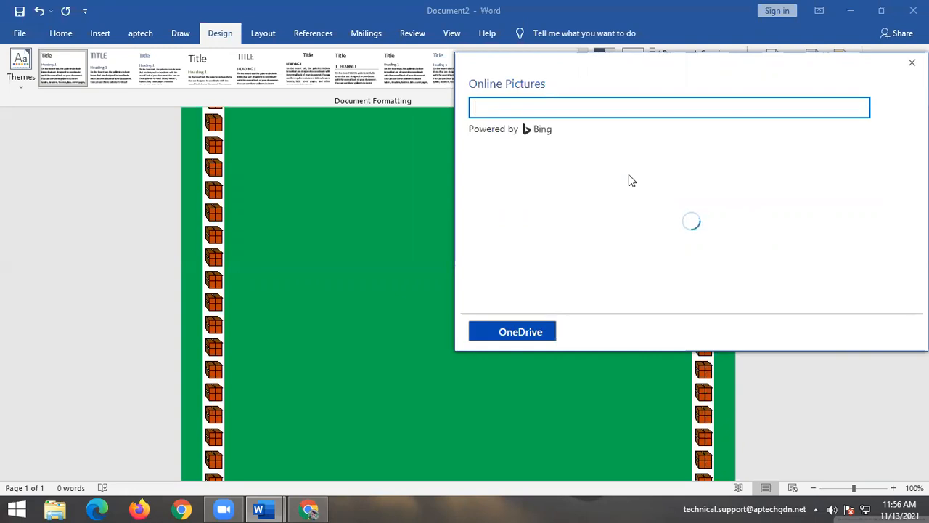
scroll(614, 216, down, 5)
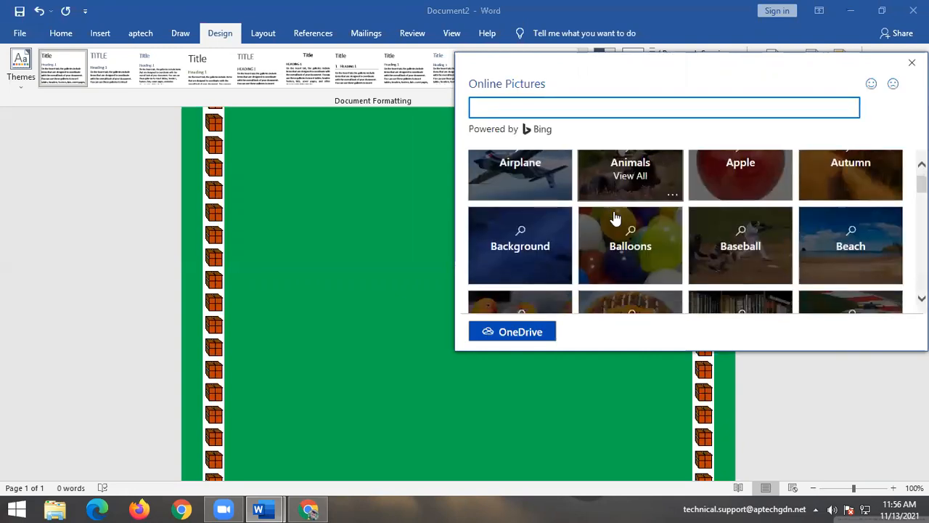
scroll(614, 215, down, 10)
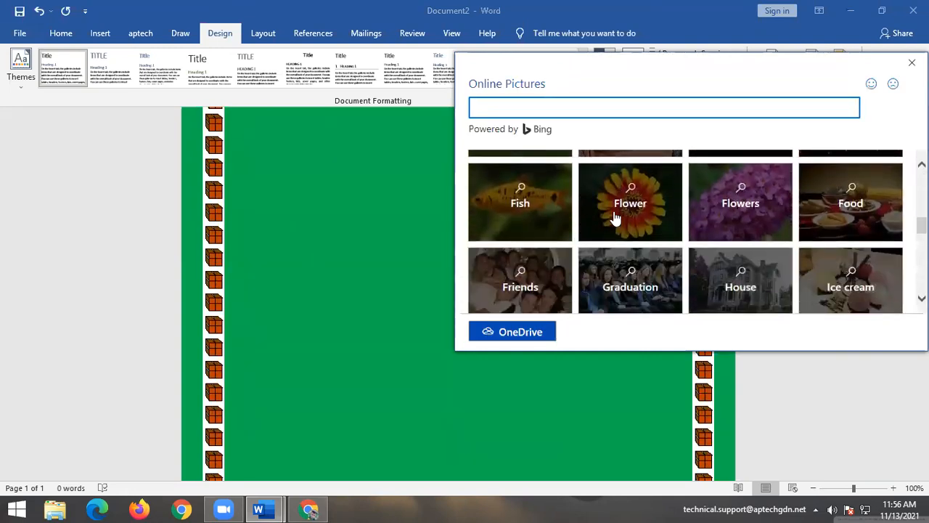
scroll(614, 215, up, 10)
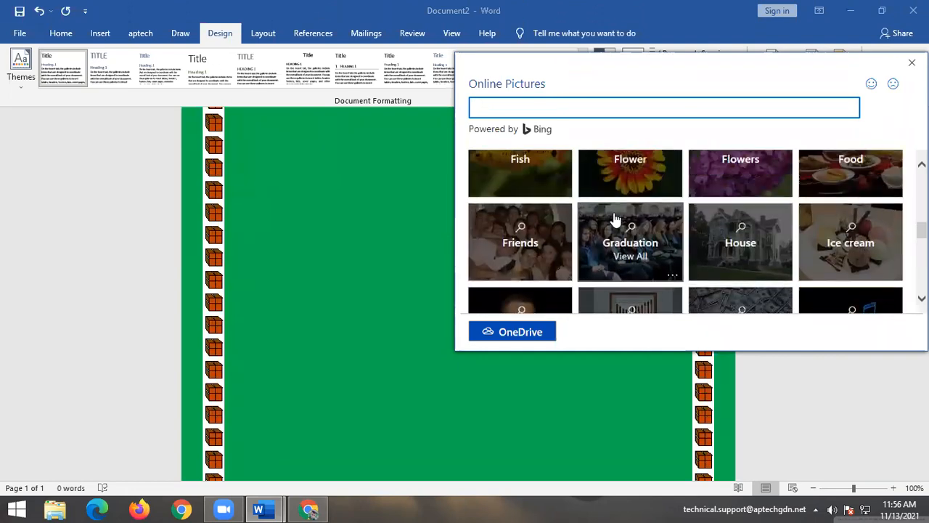
scroll(572, 220, up, 6)
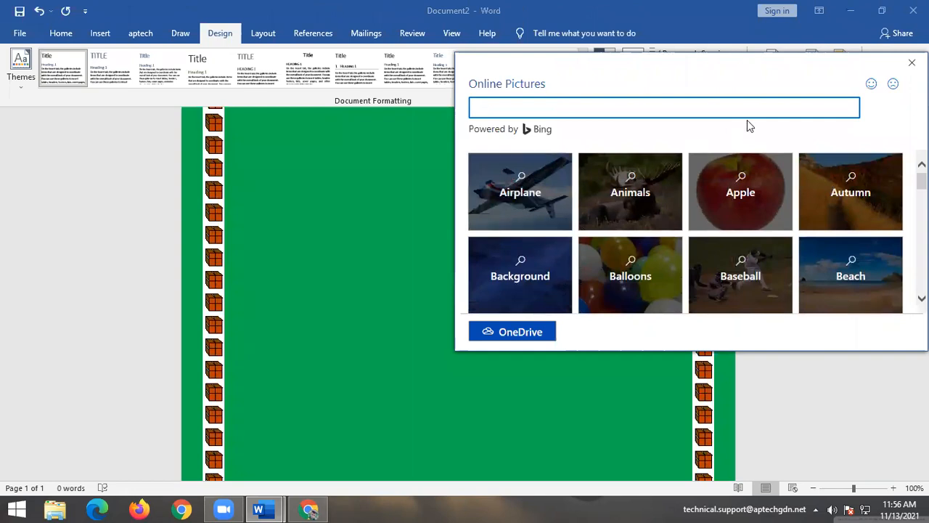
click(621, 206)
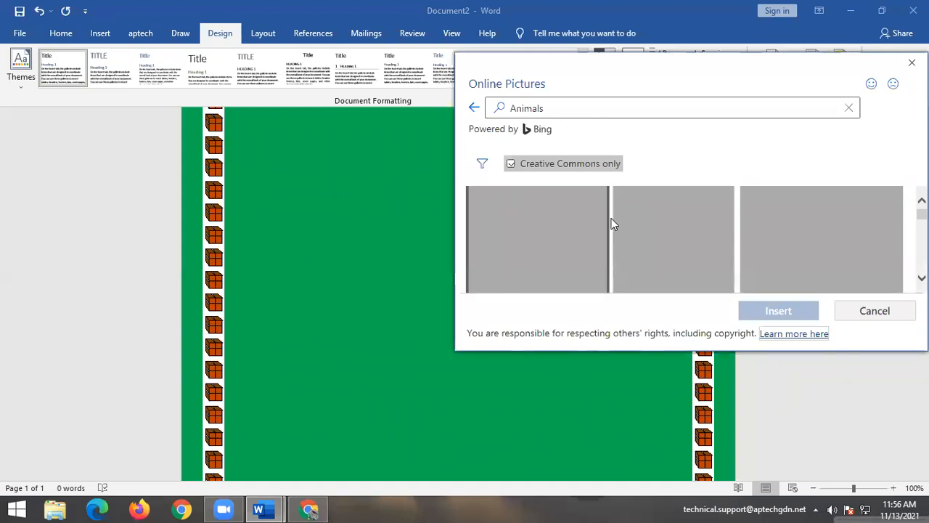
Insert the meerkat photo, confirm the file conversion, and dismiss the import error.
scroll(613, 231, down, 5)
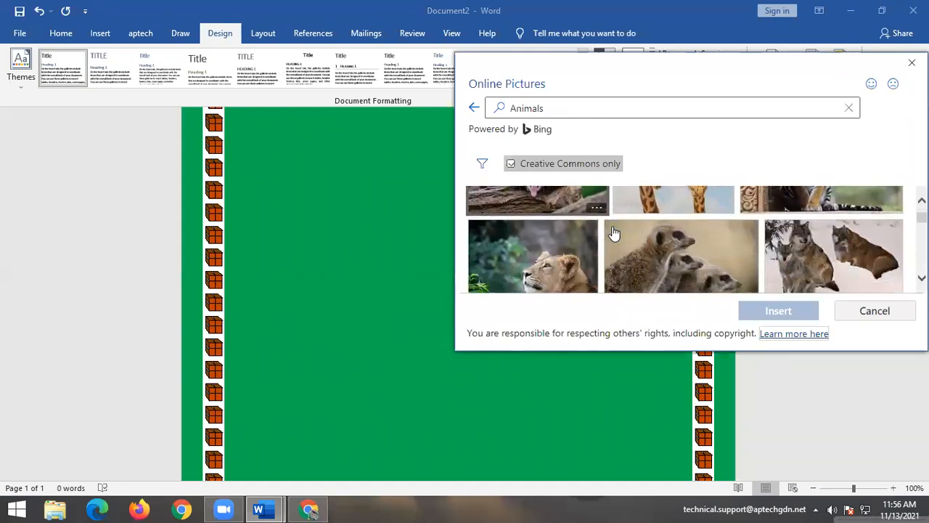
scroll(613, 230, down, 6)
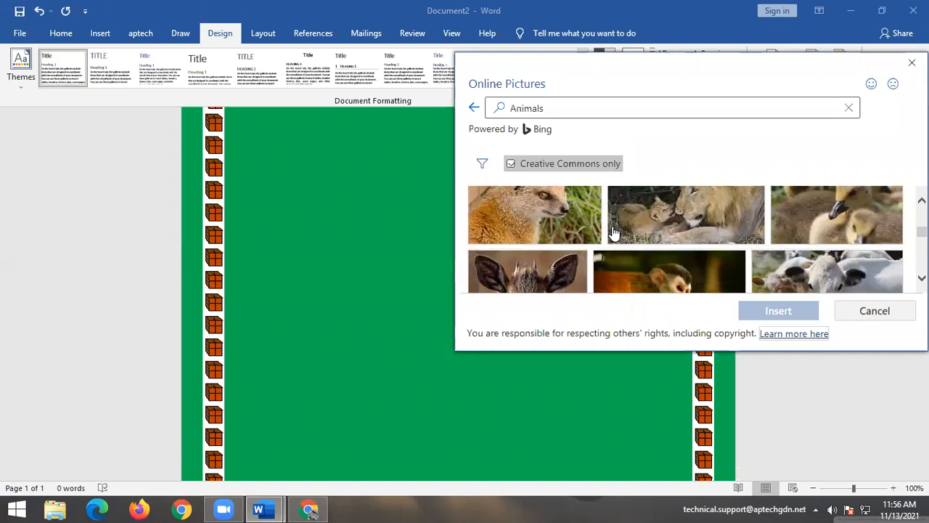
scroll(614, 232, down, 6)
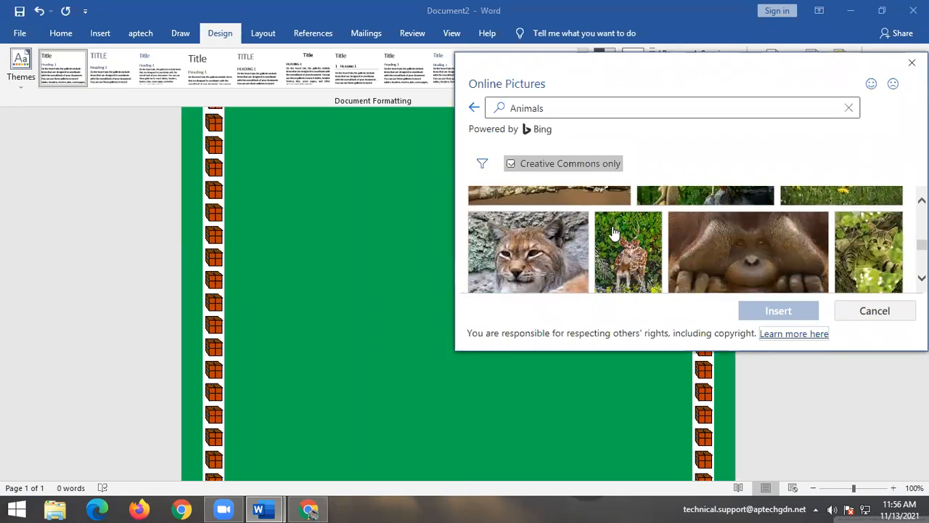
scroll(614, 232, down, 6)
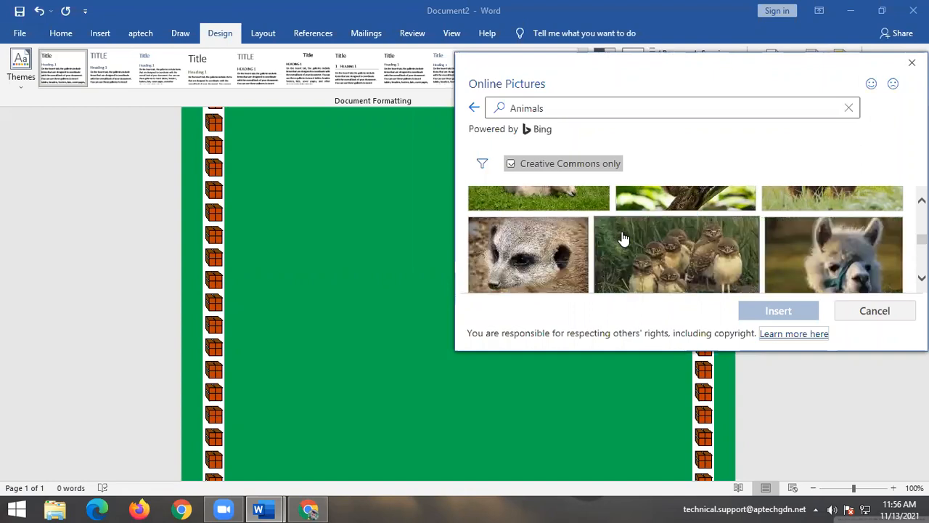
scroll(619, 232, down, 2)
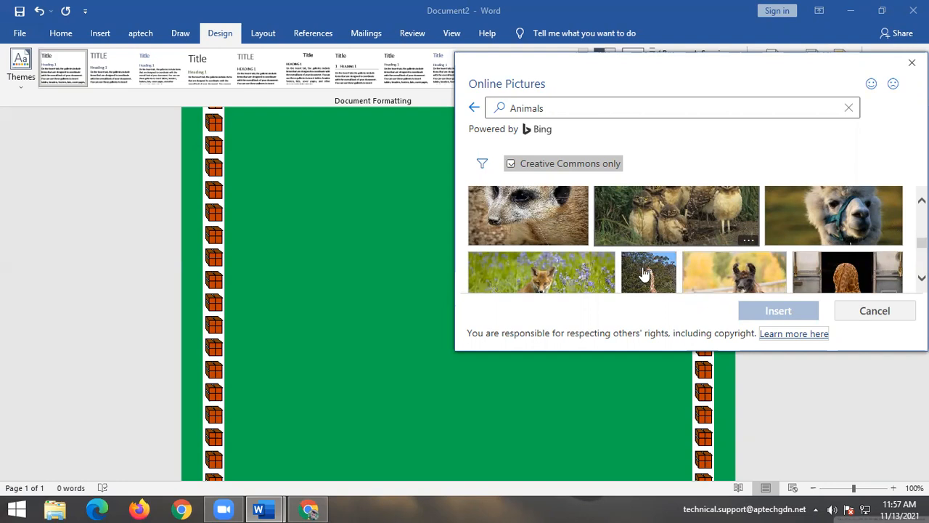
scroll(775, 262, up, 1)
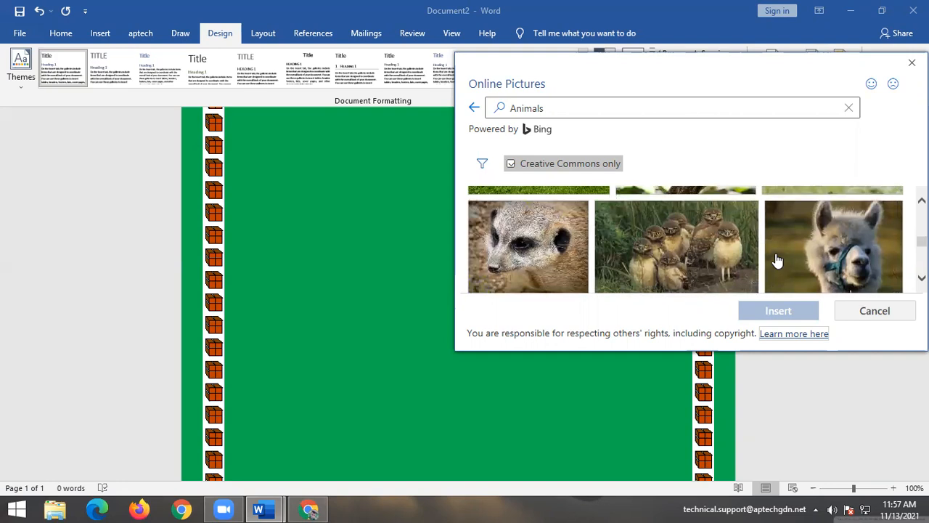
click(529, 245)
click(786, 320)
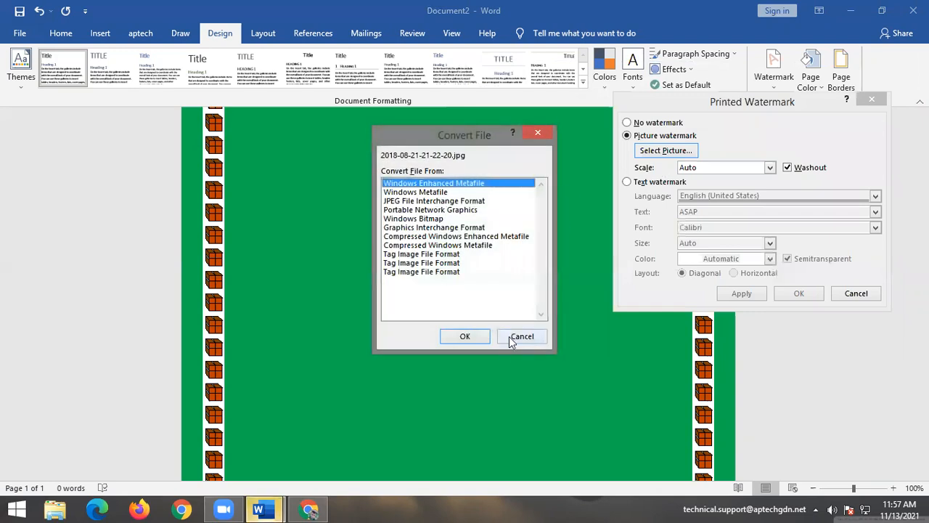
click(468, 340)
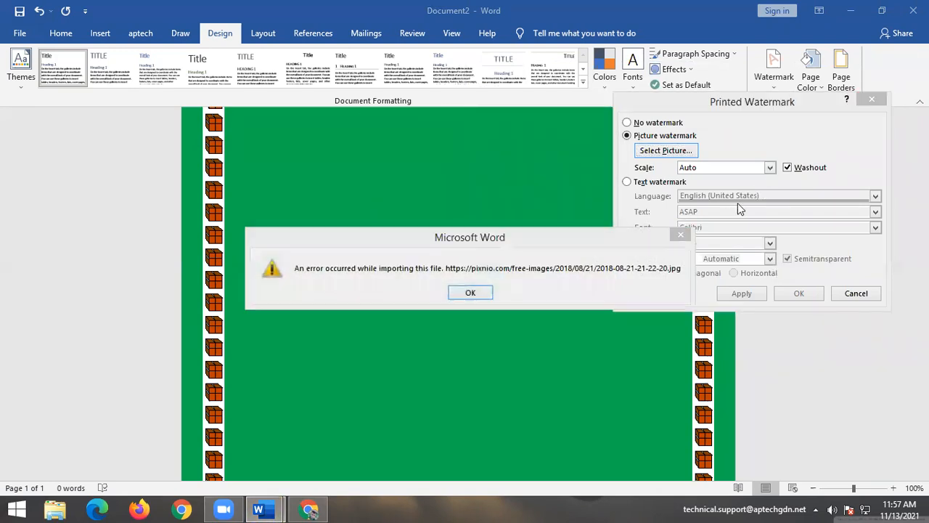
click(681, 238)
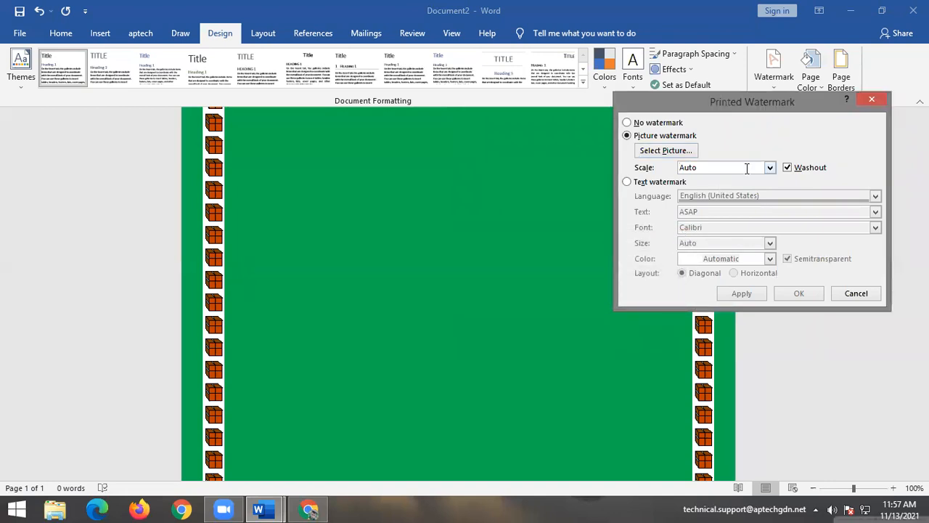
Choose Desktop\download.png as the watermark picture from a file.
click(677, 152)
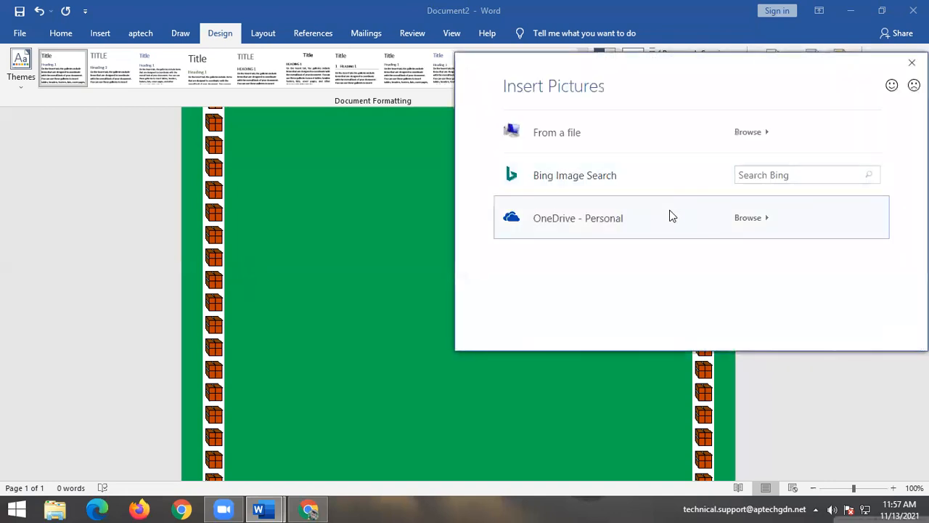
click(660, 148)
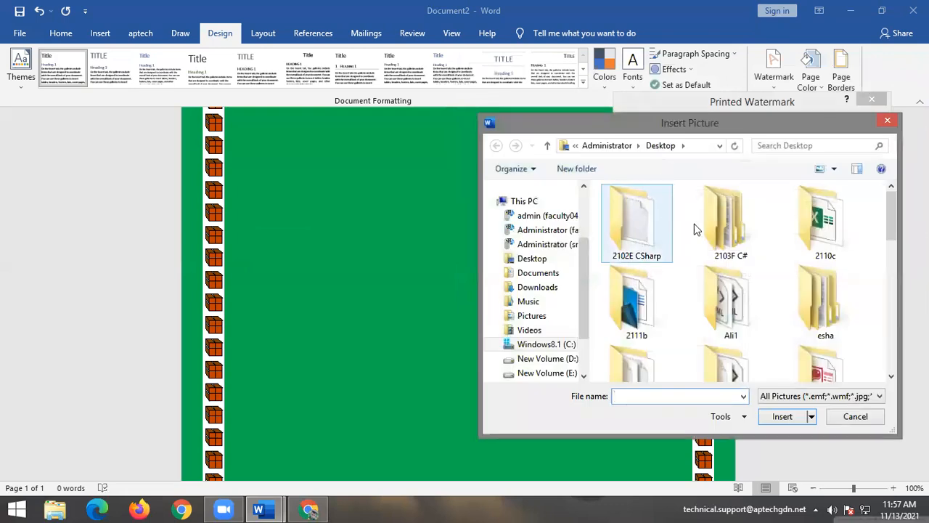
scroll(747, 211, down, 10)
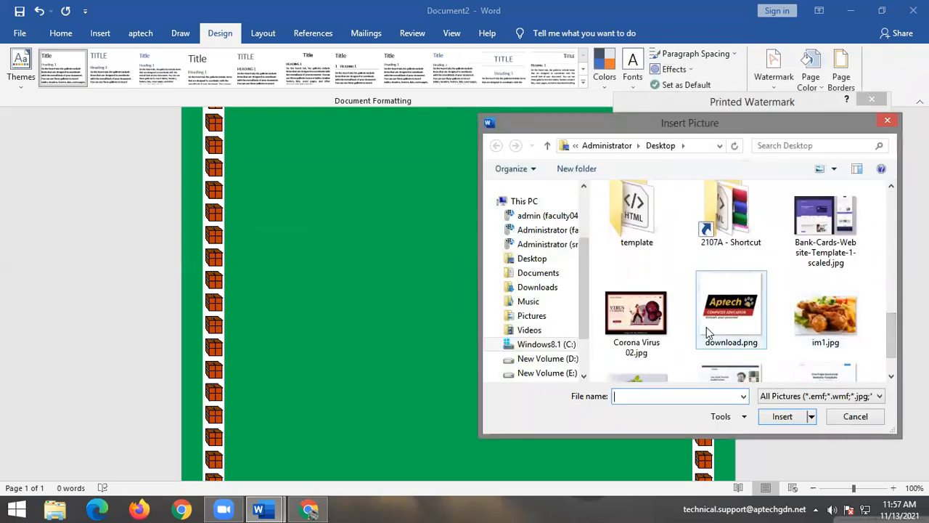
click(744, 314)
click(780, 420)
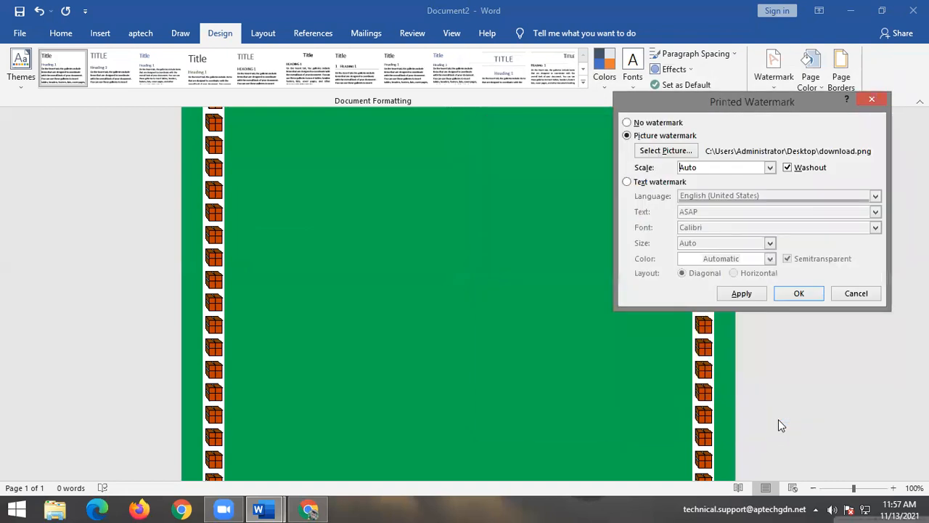
Try 500% scale, then apply the washed-out logo at Auto scale and close the dialog.
click(770, 167)
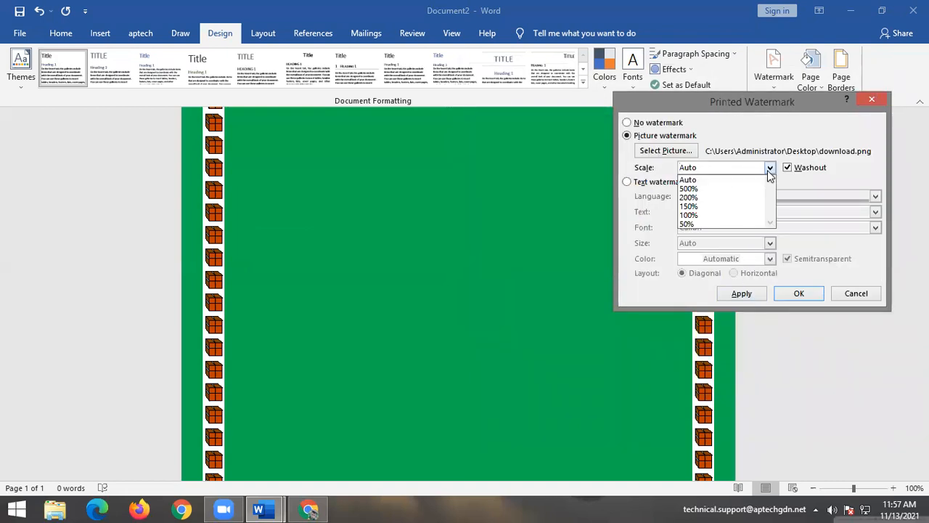
click(689, 188)
click(741, 293)
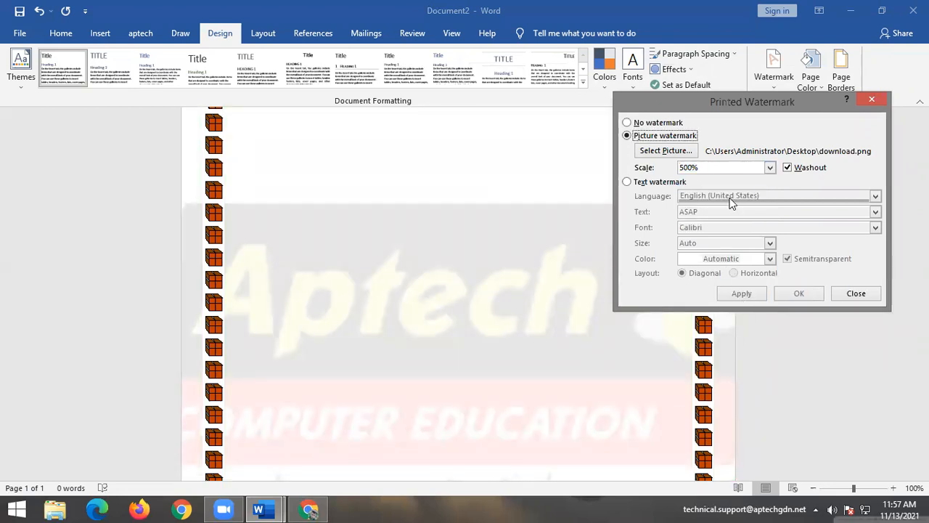
click(770, 168)
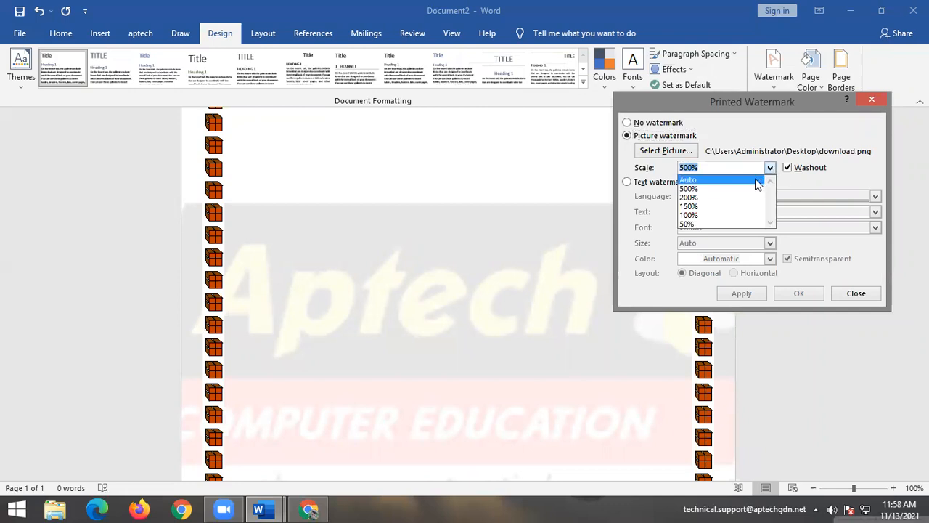
click(758, 180)
click(749, 296)
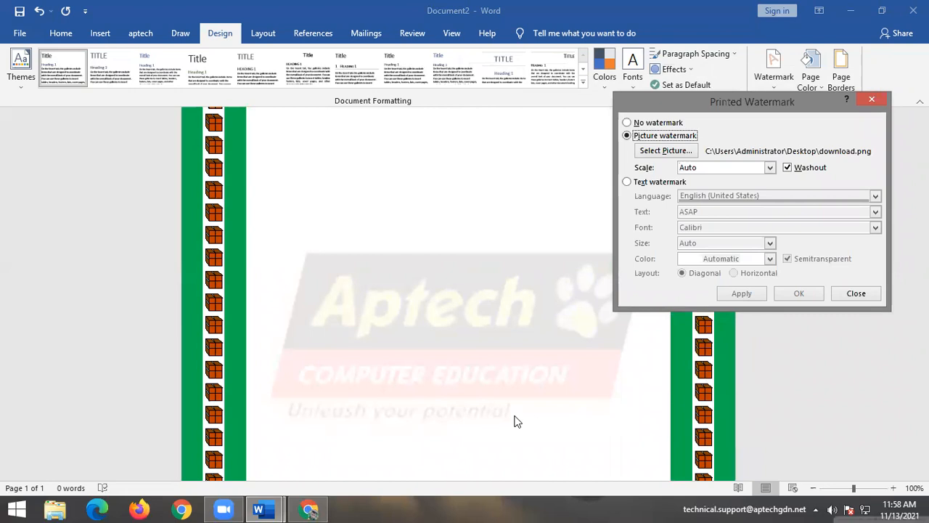
click(483, 206)
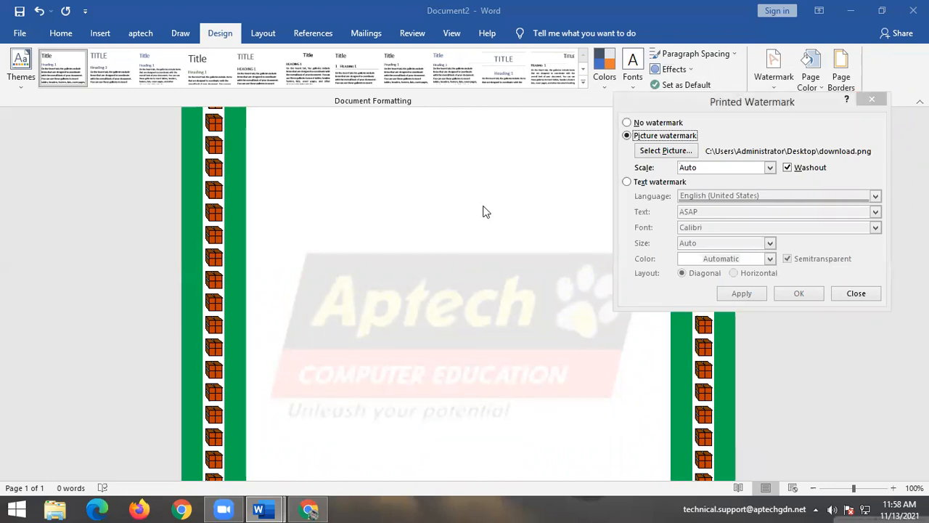
click(871, 99)
scroll(306, 390, up, 4)
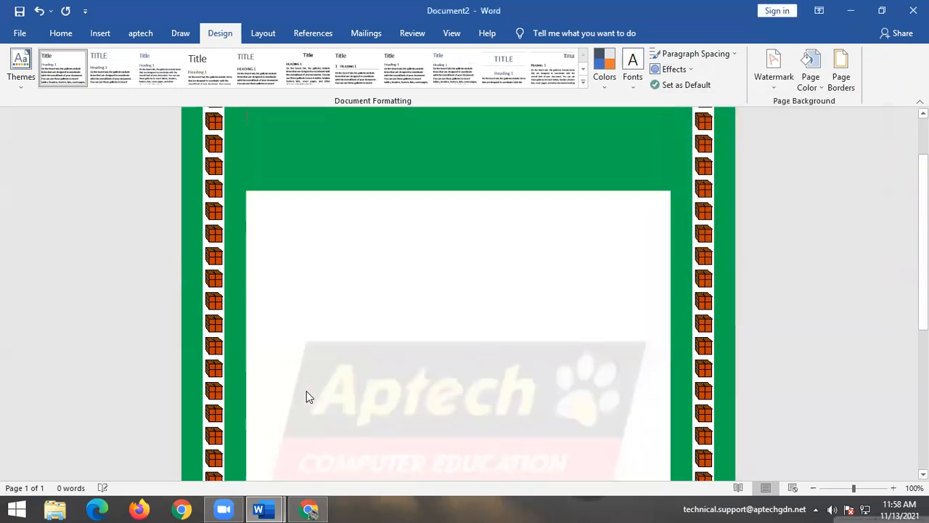
scroll(307, 391, down, 5)
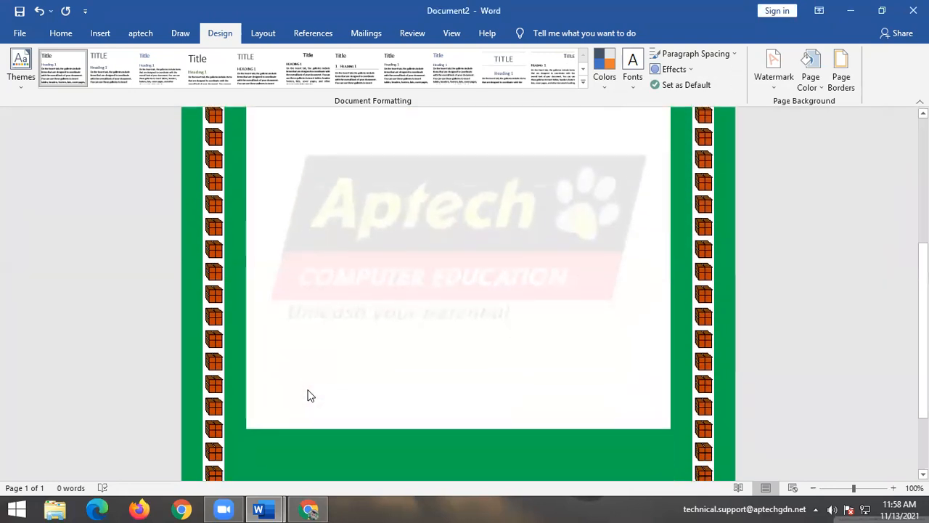
scroll(307, 387, up, 1)
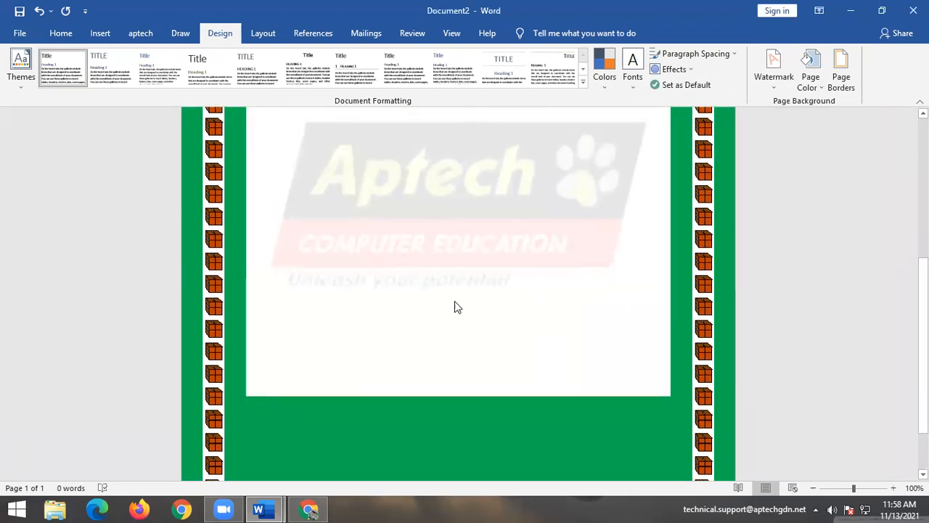
scroll(471, 320, down, 2)
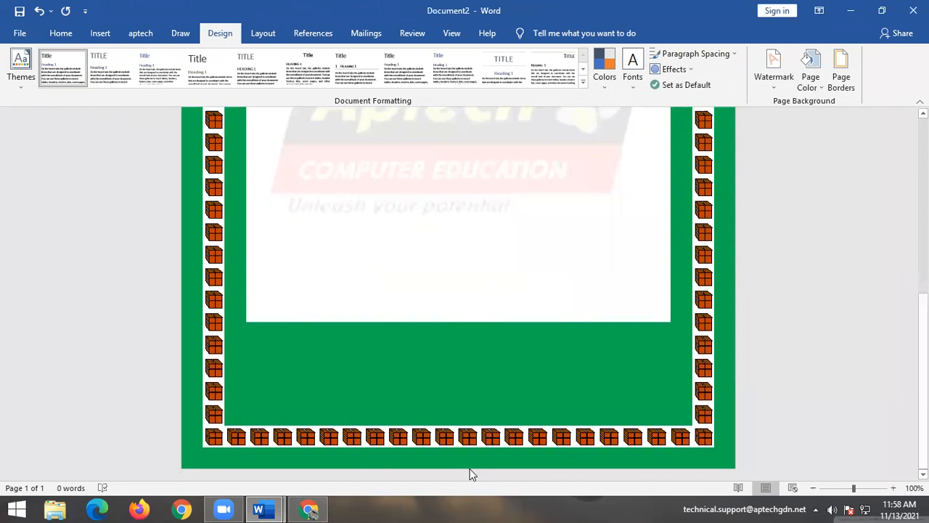
scroll(470, 474, up, 7)
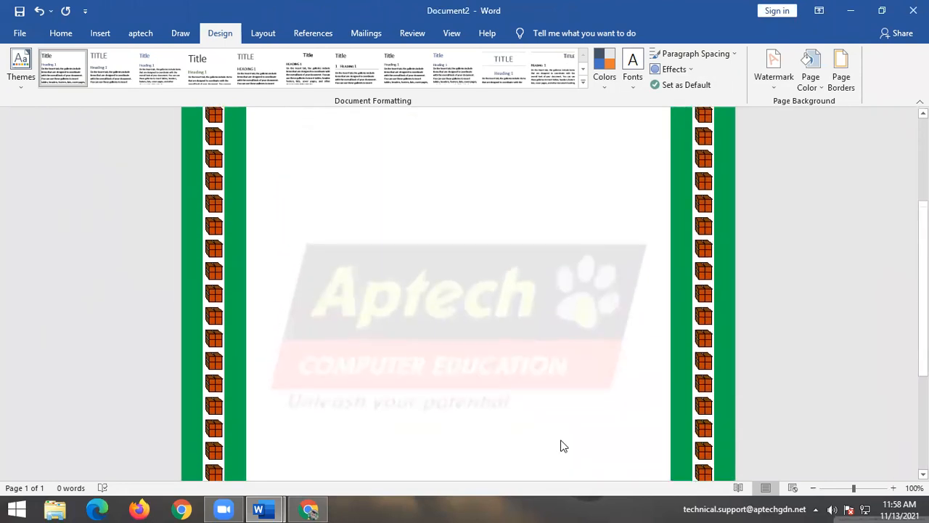
scroll(560, 442, up, 2)
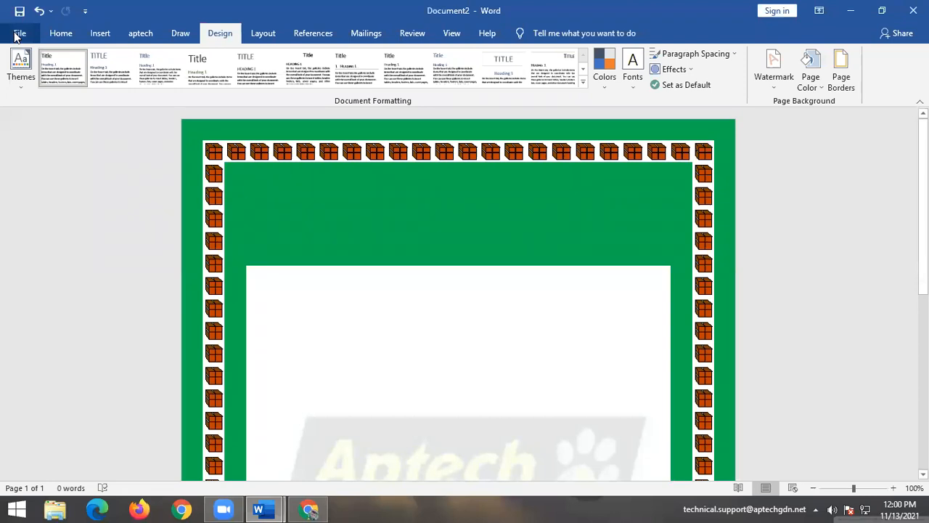
View the document's File Info page, then return to the document.
click(19, 33)
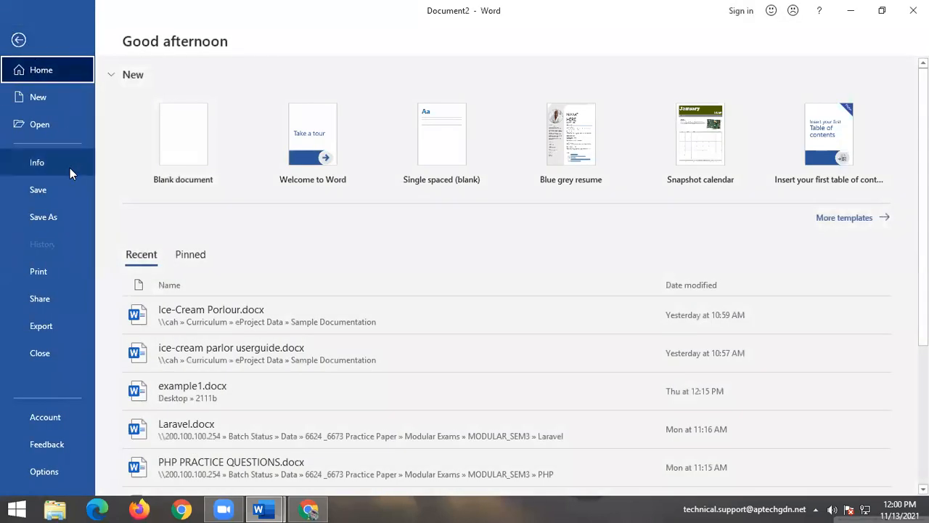
click(67, 167)
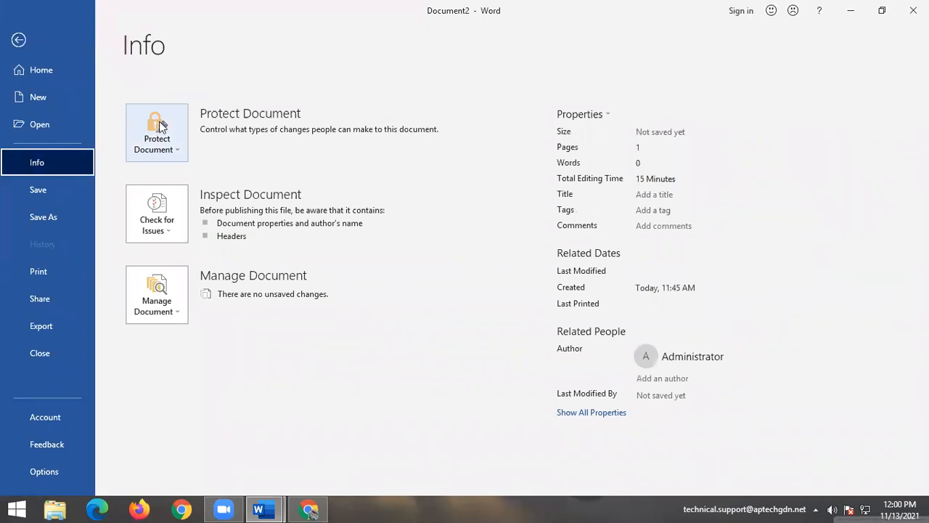
click(13, 40)
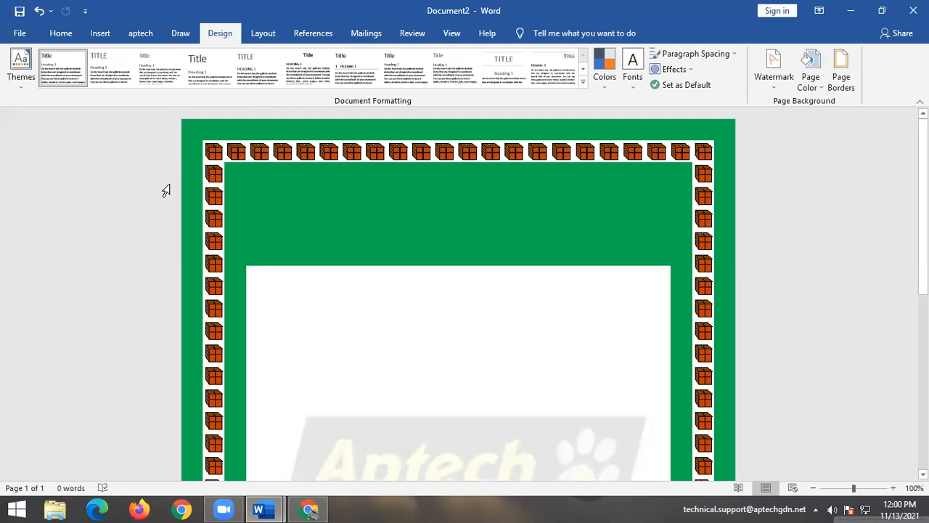
Encrypt the document with a password, entering it twice, and return to the page.
click(18, 34)
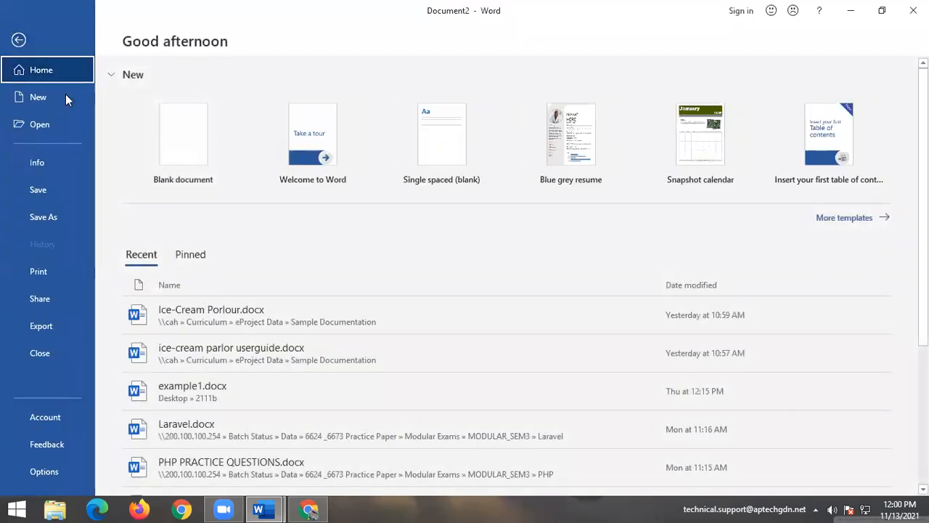
click(40, 163)
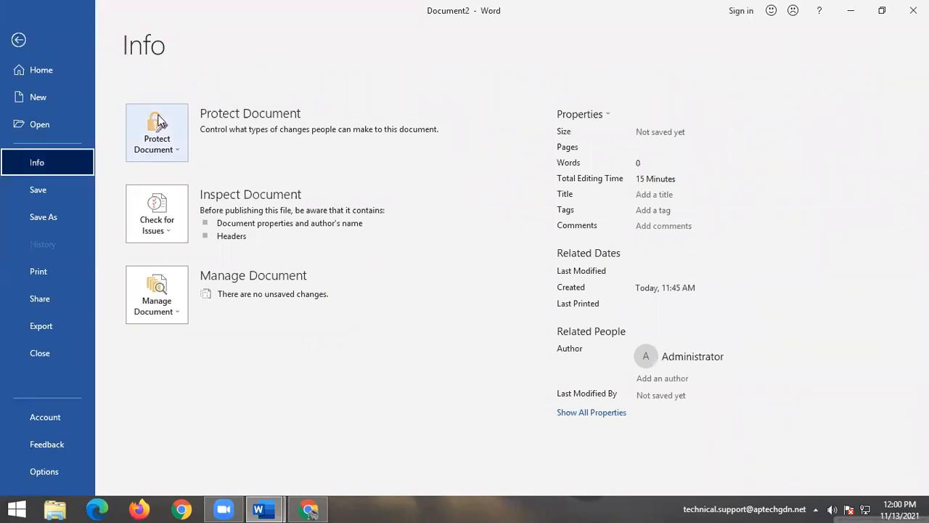
click(159, 122)
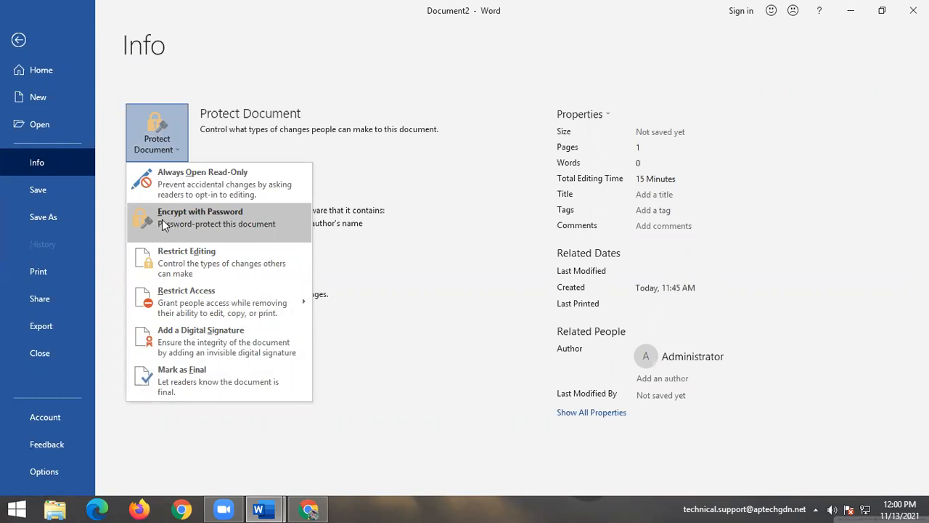
click(162, 219)
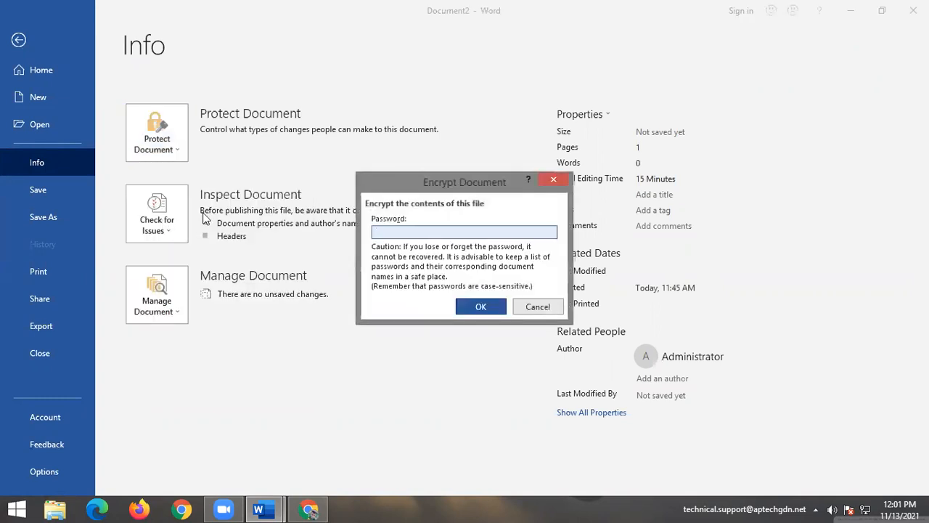
text(123)
click(479, 307)
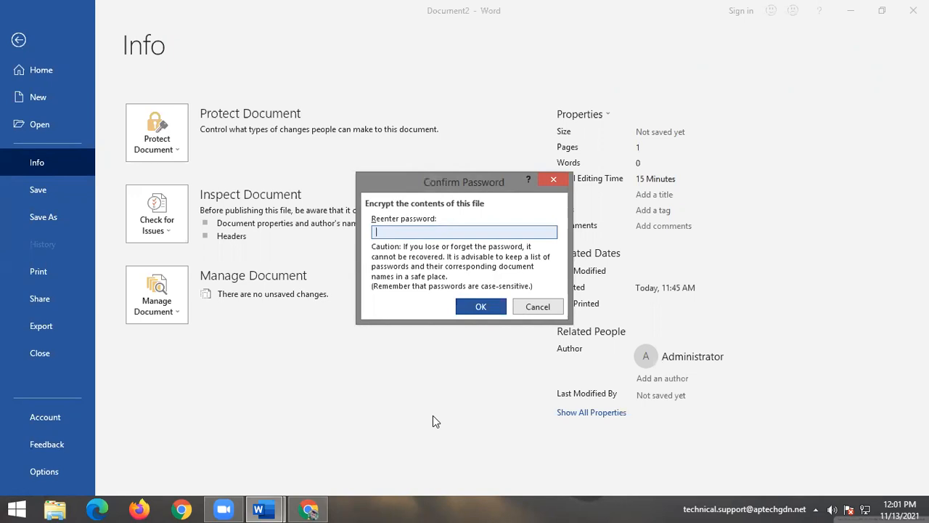
text(123)
click(475, 308)
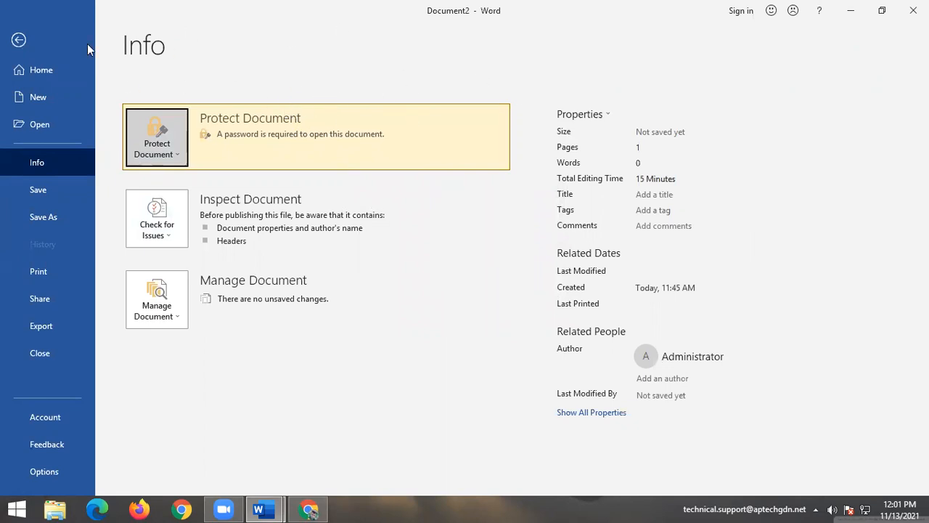
click(18, 40)
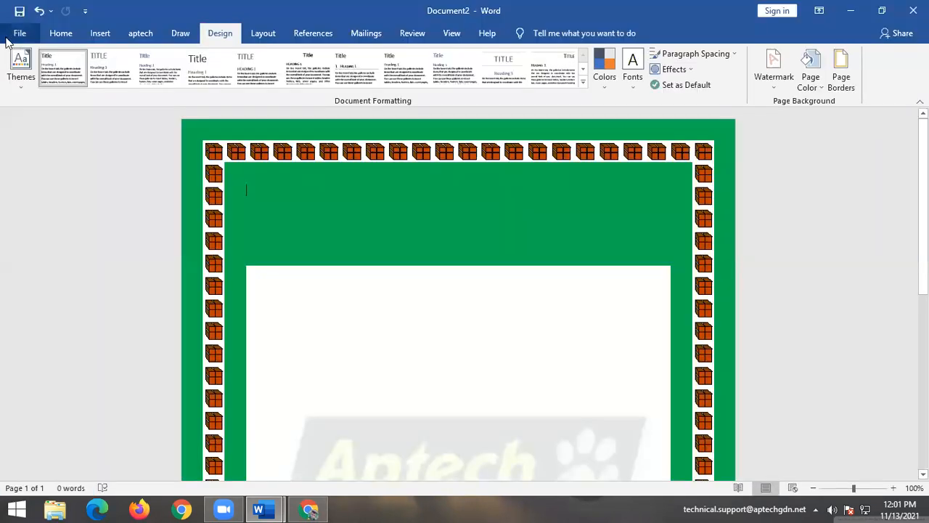
Save the document to the Desktop as Doc2.docx, then close the Word window.
click(9, 36)
click(61, 223)
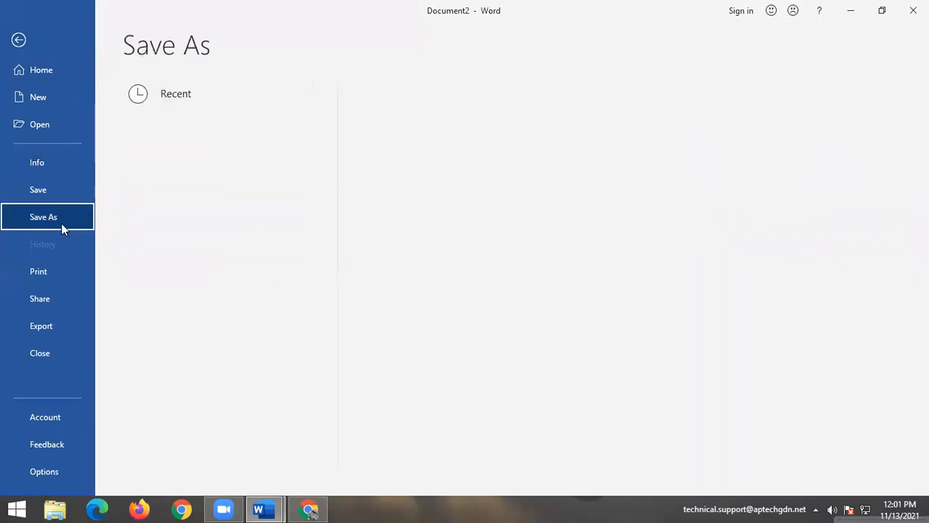
double_click(220, 171)
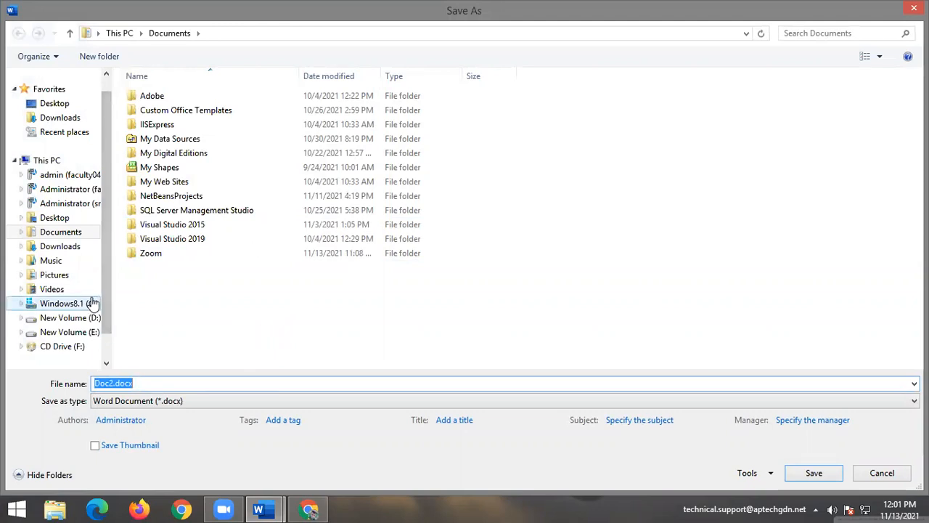
click(57, 218)
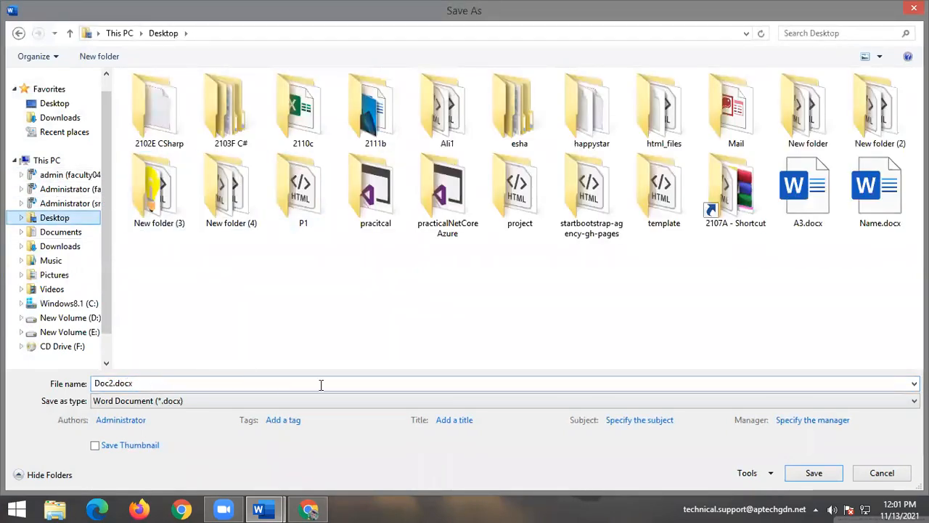
click(808, 473)
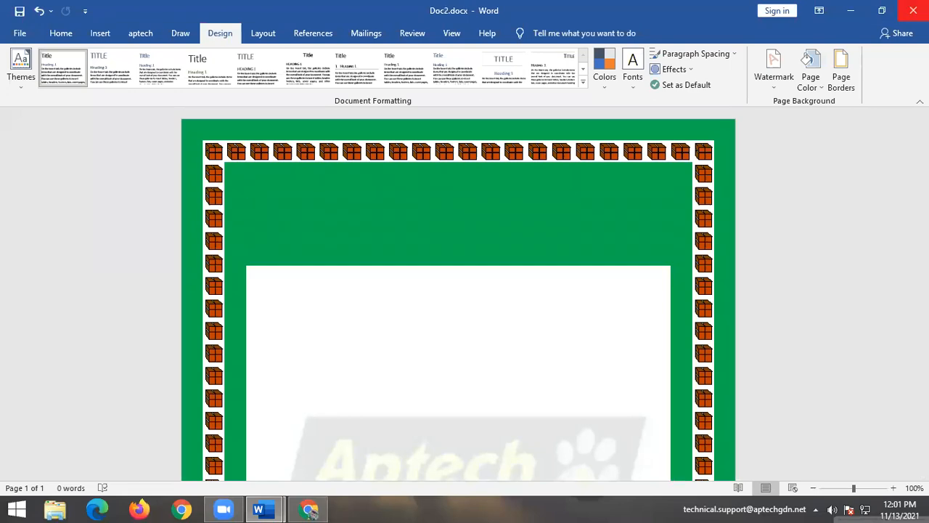
click(907, 11)
Try opening Doc2.docx with a wrong password, dismiss the rejection, and close Document1 without saving.
double_click(384, 382)
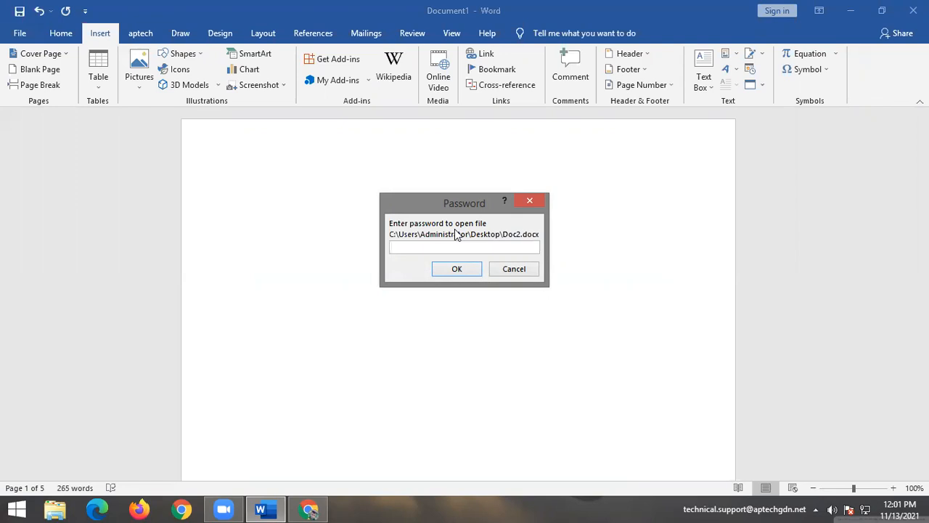
text(●●●●●●)
click(457, 270)
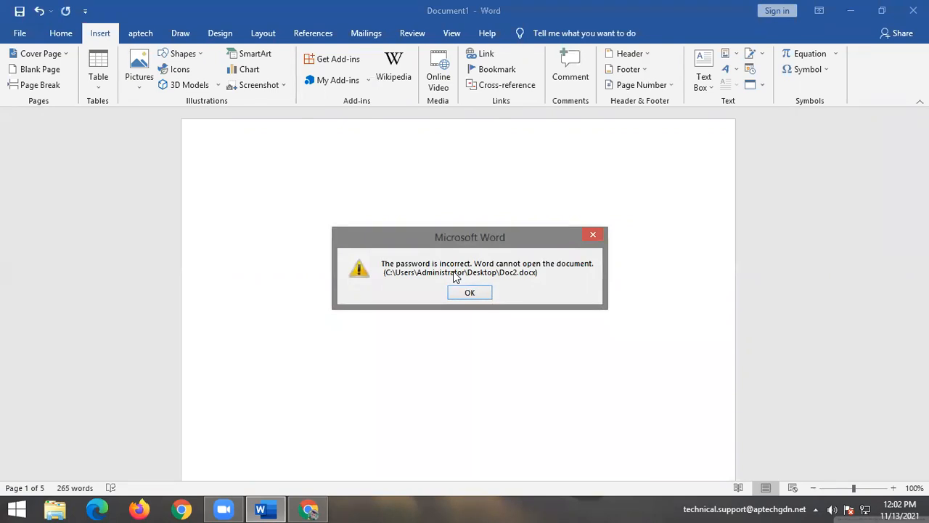
click(471, 292)
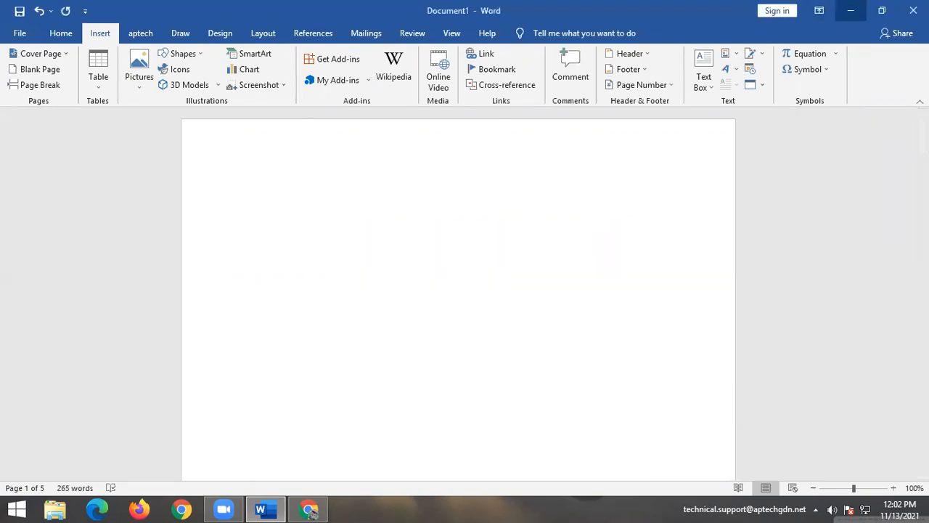
click(912, 11)
click(461, 283)
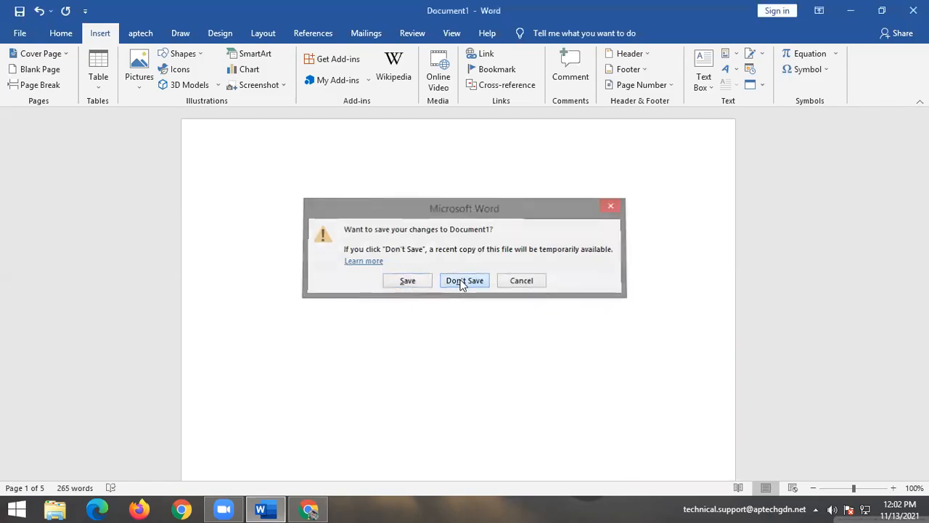
Reopen Doc2.docx with the correct password and view the brick-bordered, watermarked page.
double_click(380, 376)
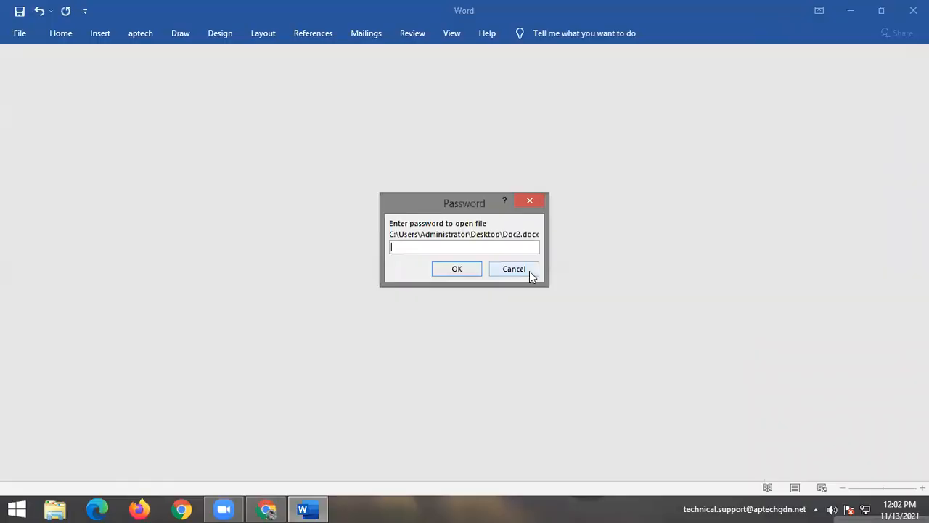
text(123)
click(457, 268)
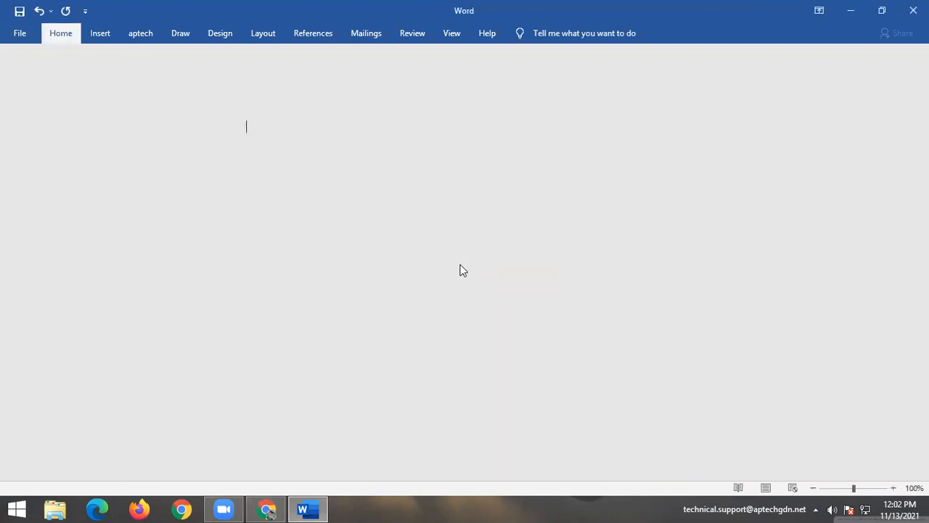
scroll(486, 276, down, 10)
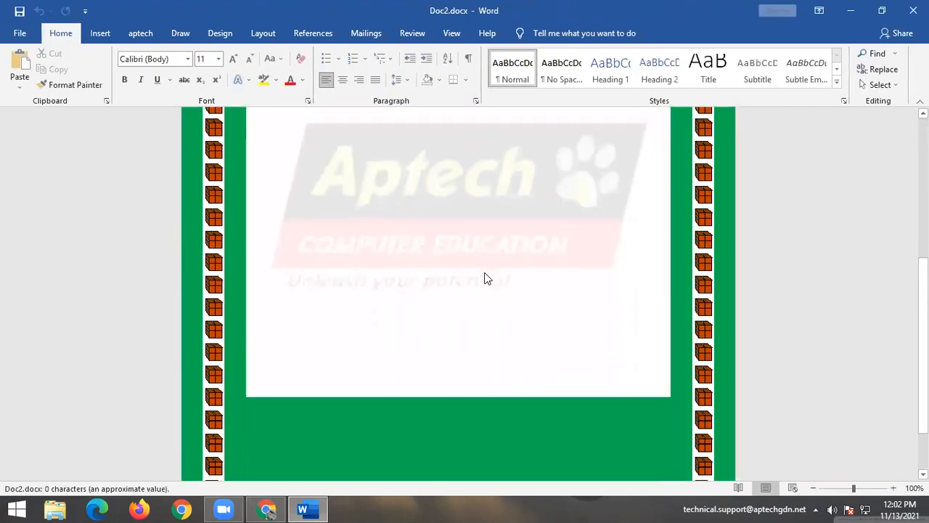
scroll(486, 278, up, 8)
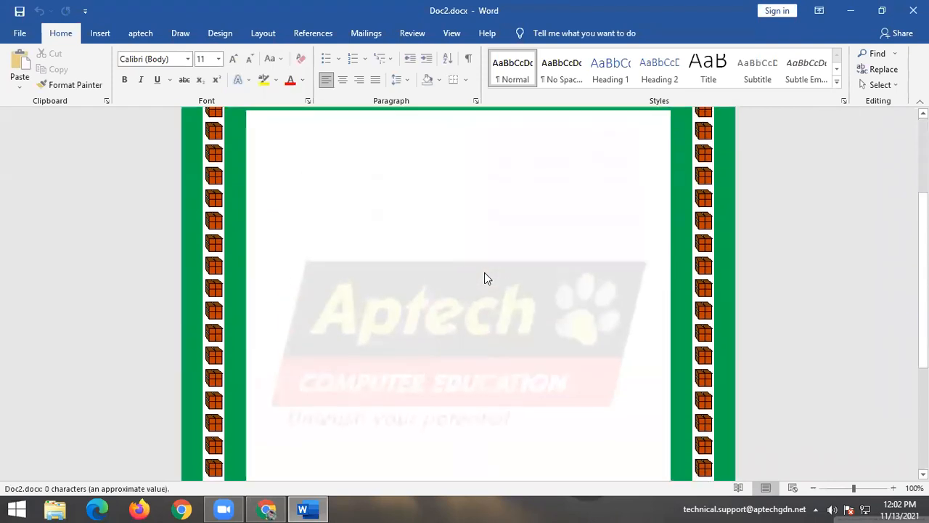